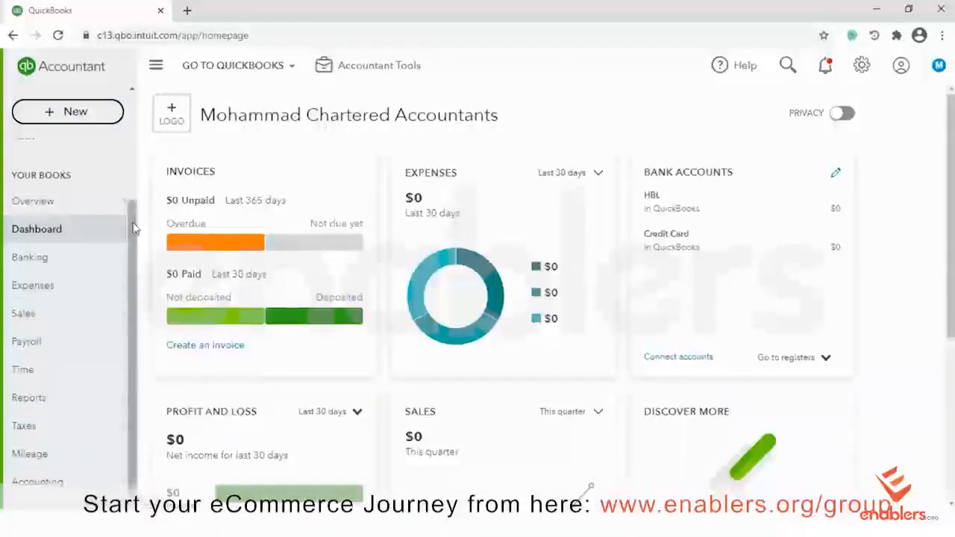
# Open the Chart of Accounts from the Accounting menu in the left sidebar
pyautogui.moveTo(46, 489)
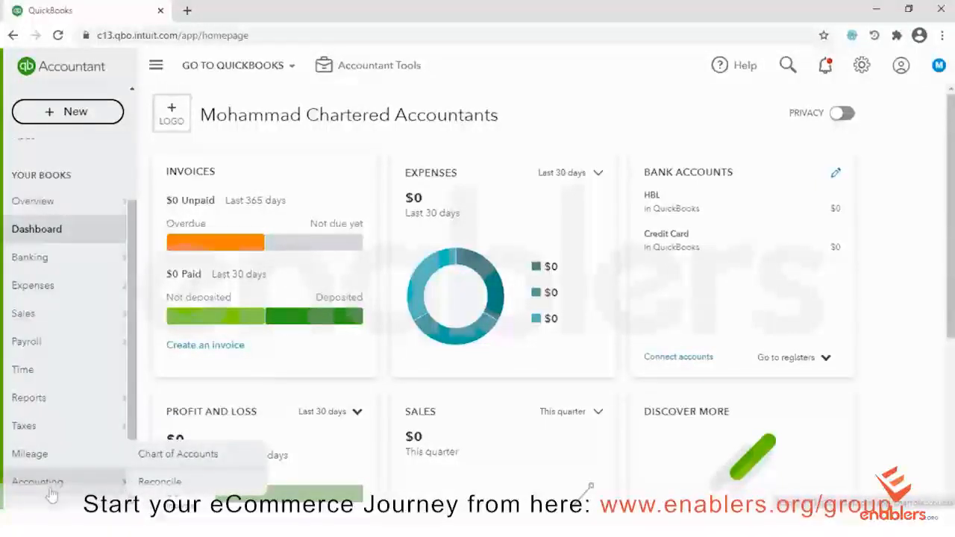
pyautogui.click(164, 457)
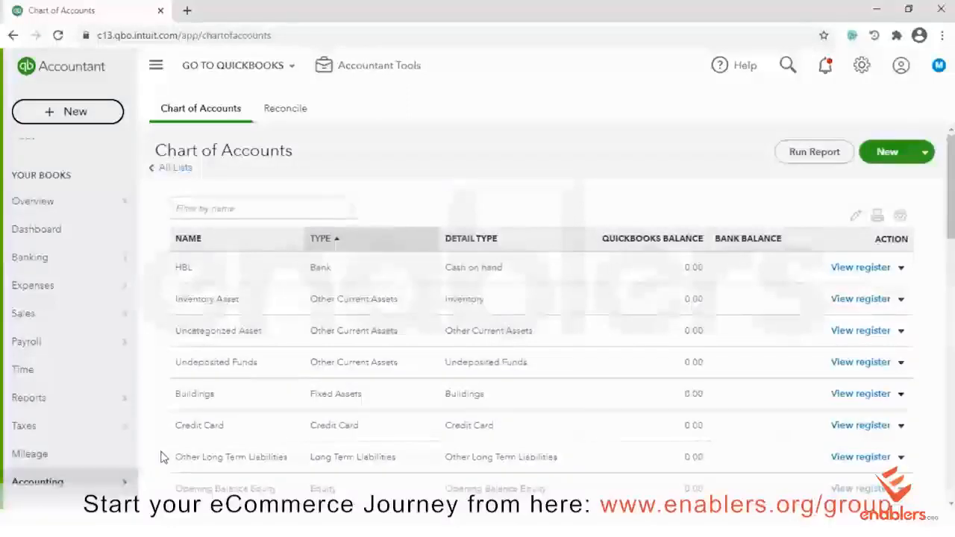
pyautogui.click(862, 74)
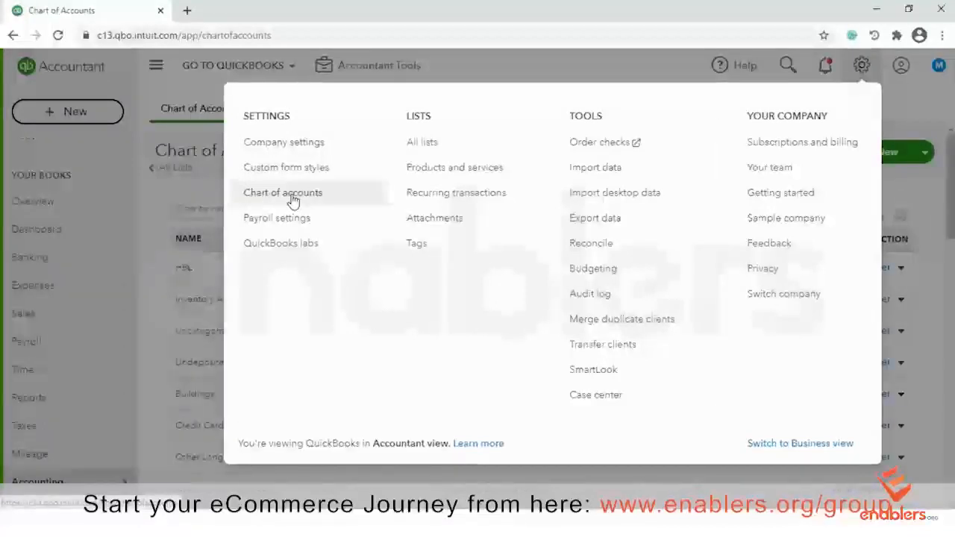
pyautogui.click(492, 76)
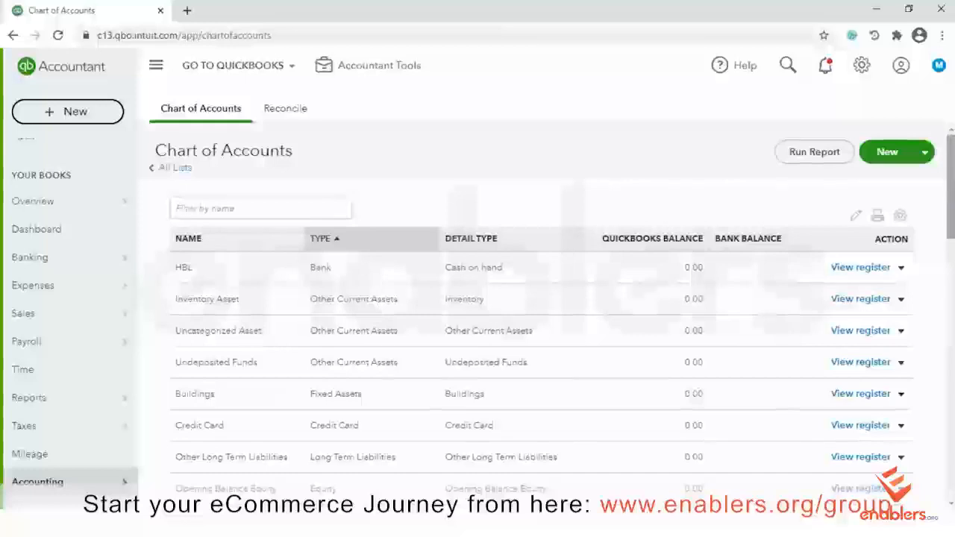
pyautogui.scroll(-5, 575, 382)
pyautogui.scroll(-5, 544, 313)
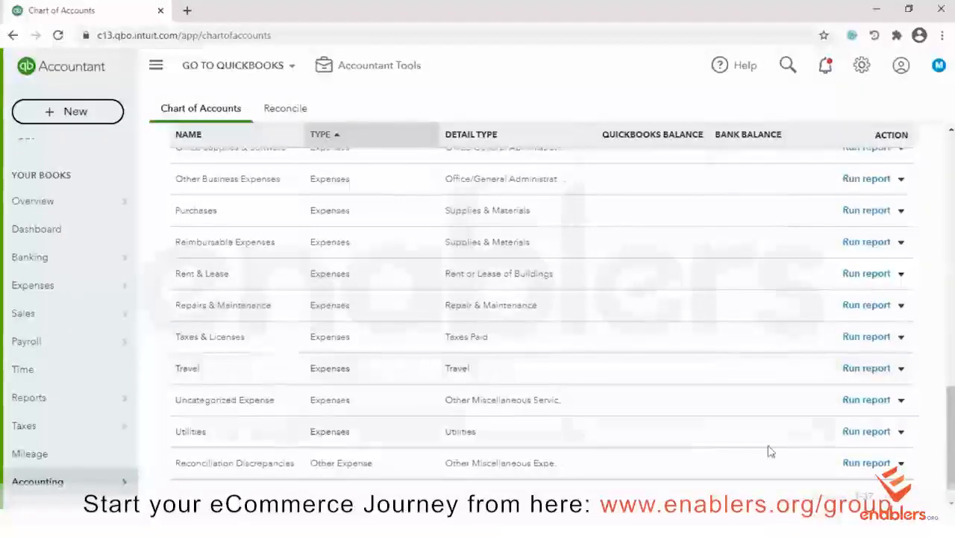
pyautogui.moveTo(950, 440); pyautogui.dragTo(950, 186)
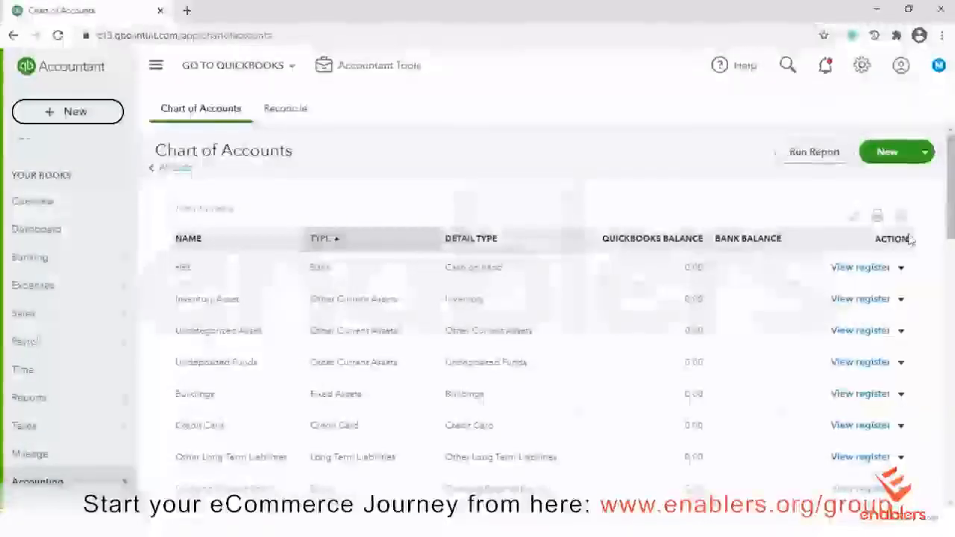
pyautogui.scroll(-3, 689, 218)
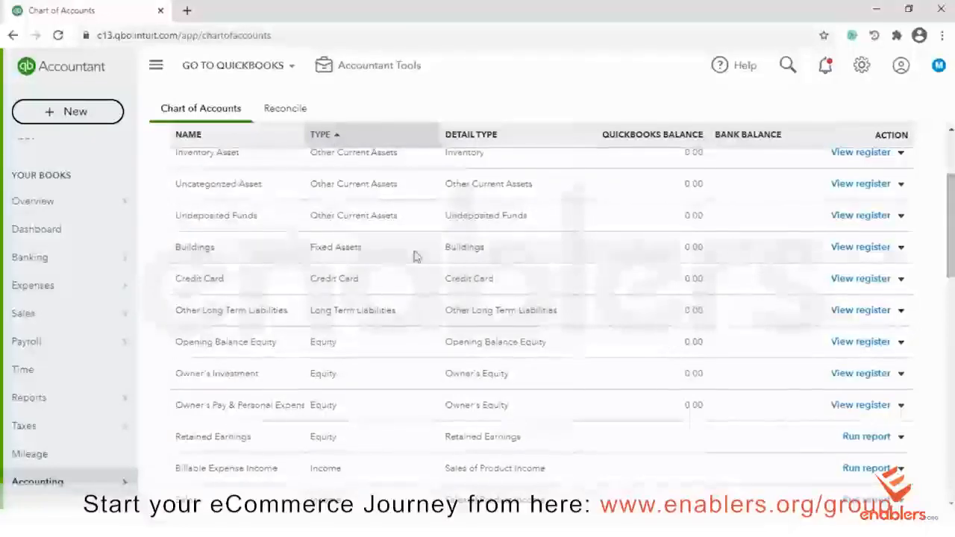
pyautogui.scroll(-3, 455, 348)
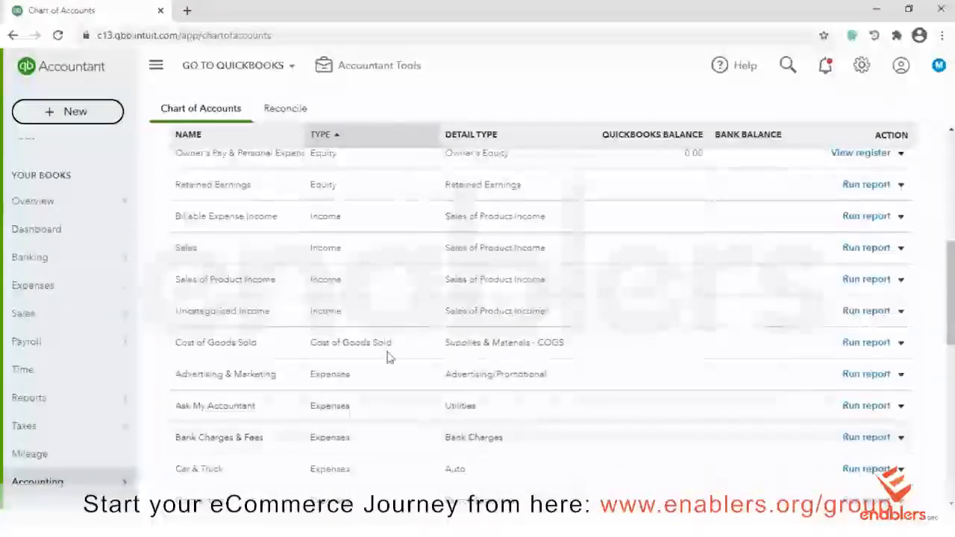
pyautogui.scroll(-4, 537, 314)
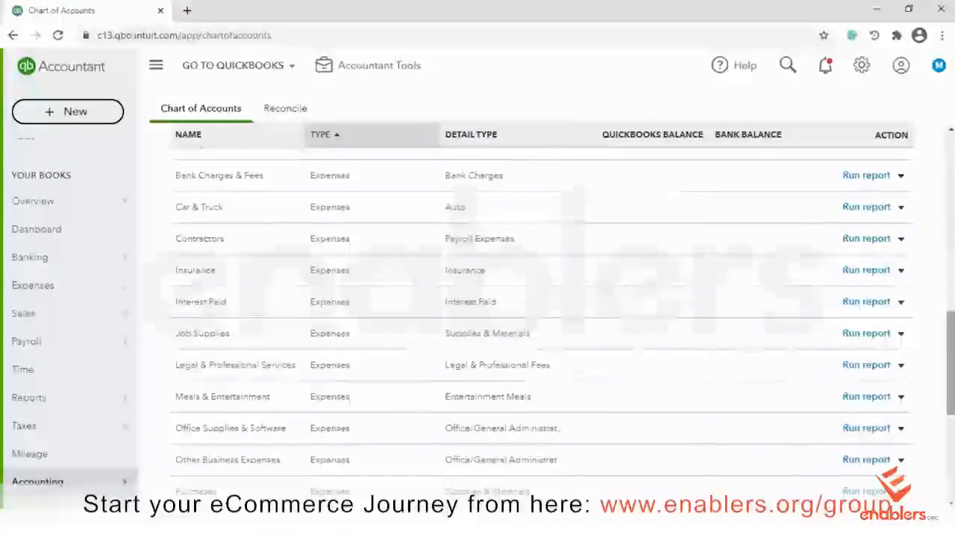
pyautogui.scroll(-5, 541, 328)
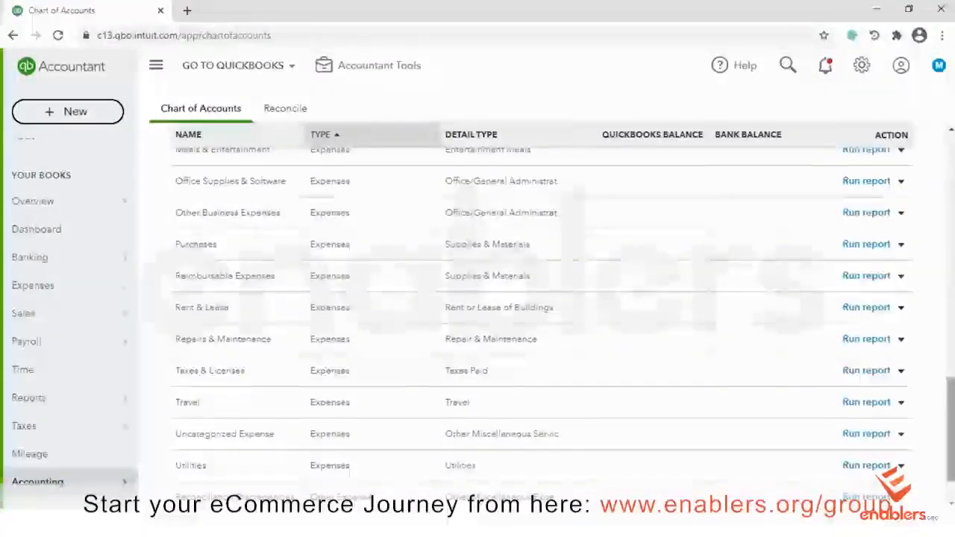
pyautogui.scroll(3, 540, 328)
pyautogui.scroll(10, 540, 328)
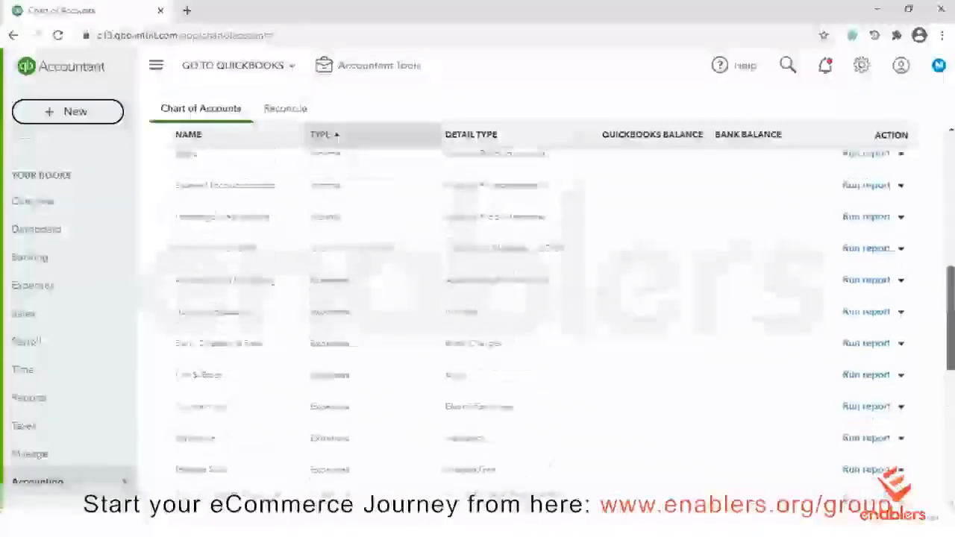
pyautogui.scroll(8, 541, 328)
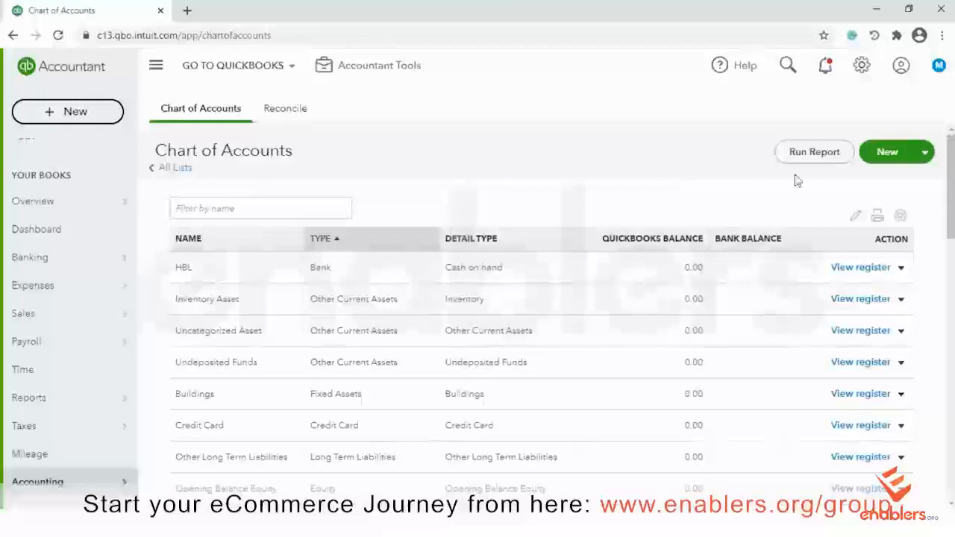
# Create a new Bank account named Savings with detail type Savings and save it
pyautogui.click(888, 153)
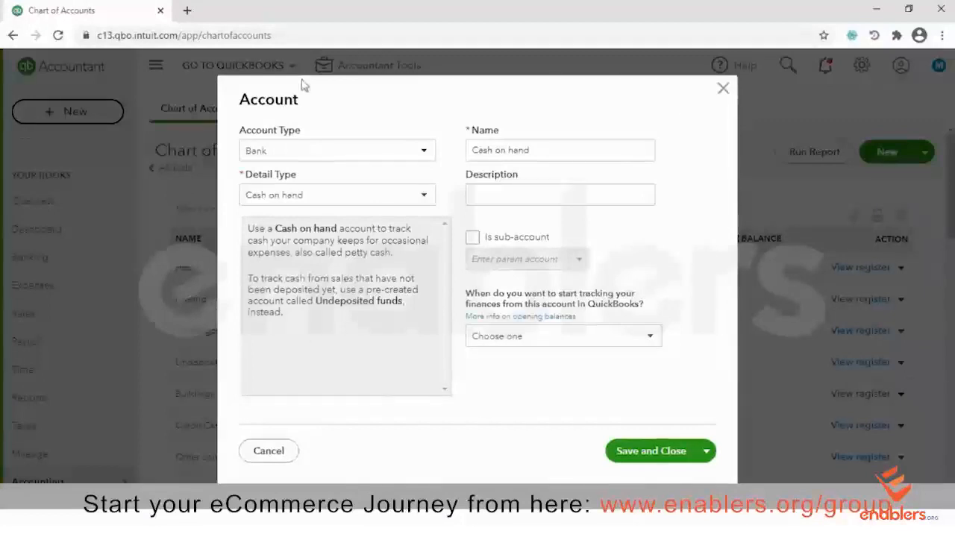
pyautogui.click(423, 153)
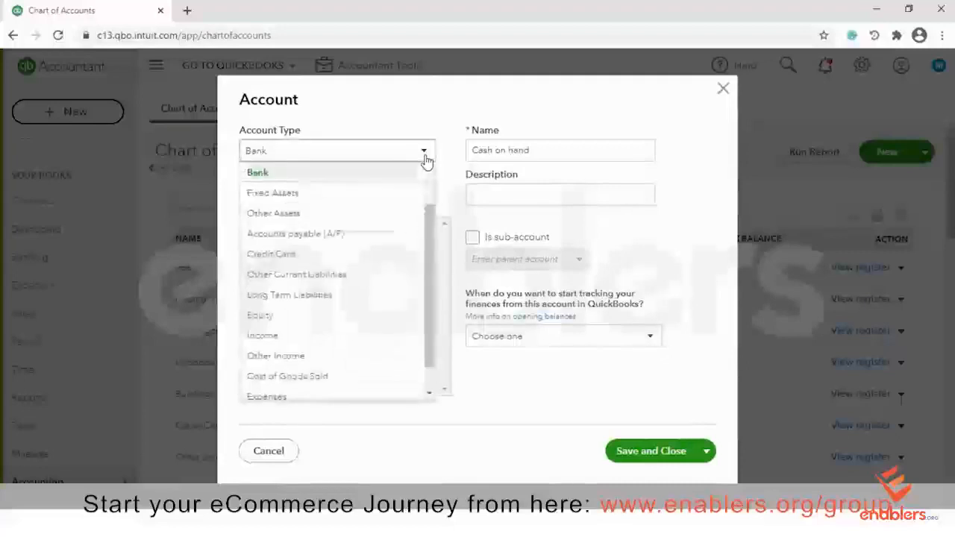
pyautogui.scroll(1, 429, 195)
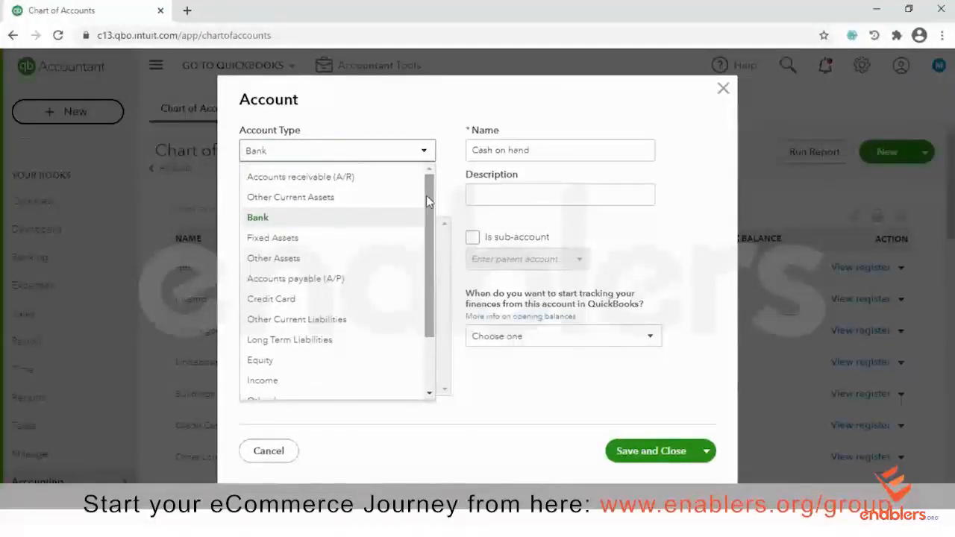
pyautogui.moveTo(427, 200); pyautogui.dragTo(432, 268)
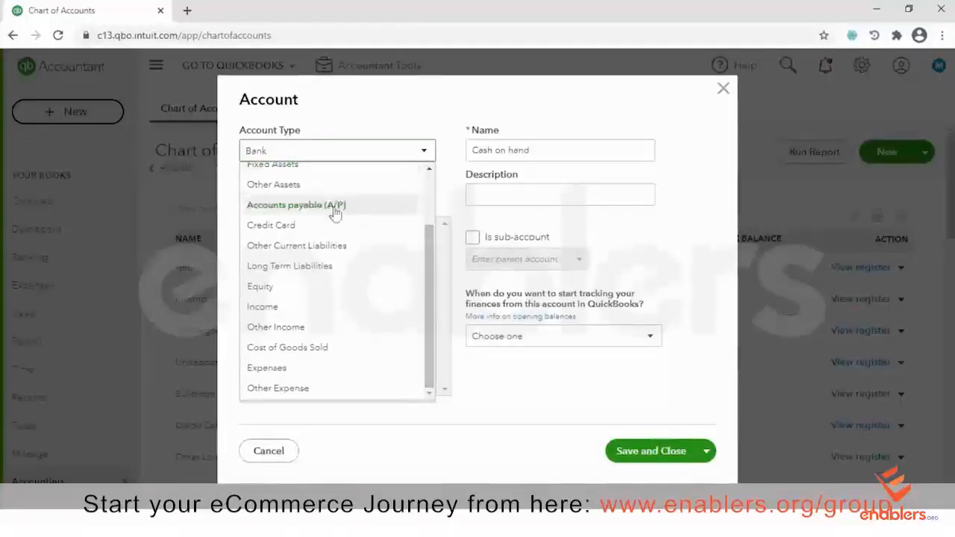
pyautogui.moveTo(426, 275); pyautogui.dragTo(432, 214)
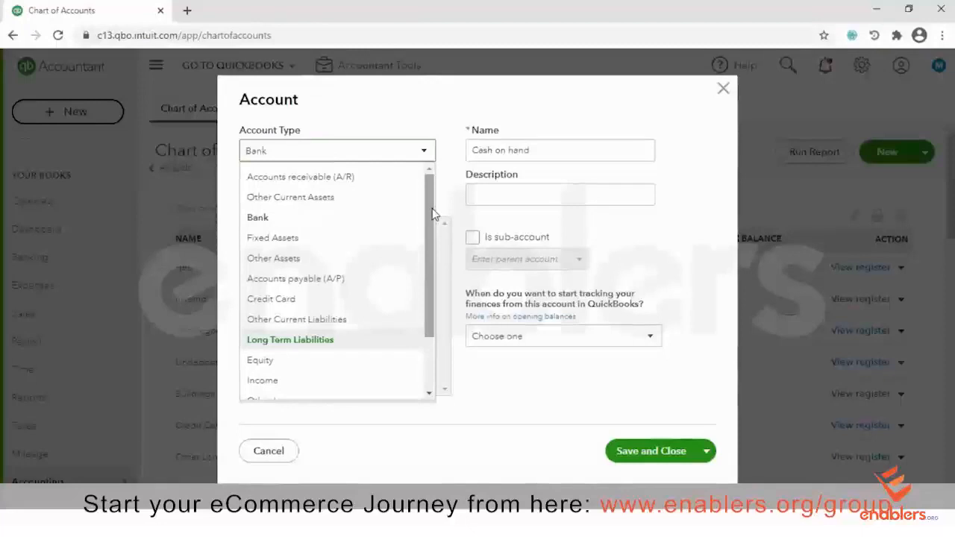
pyautogui.moveTo(429, 191); pyautogui.dragTo(428, 238)
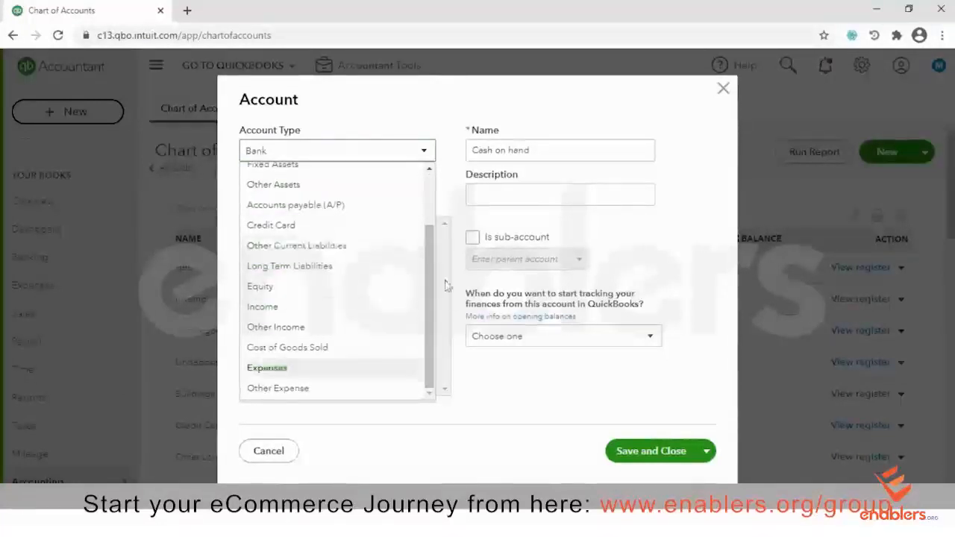
pyautogui.moveTo(424, 271); pyautogui.dragTo(419, 208)
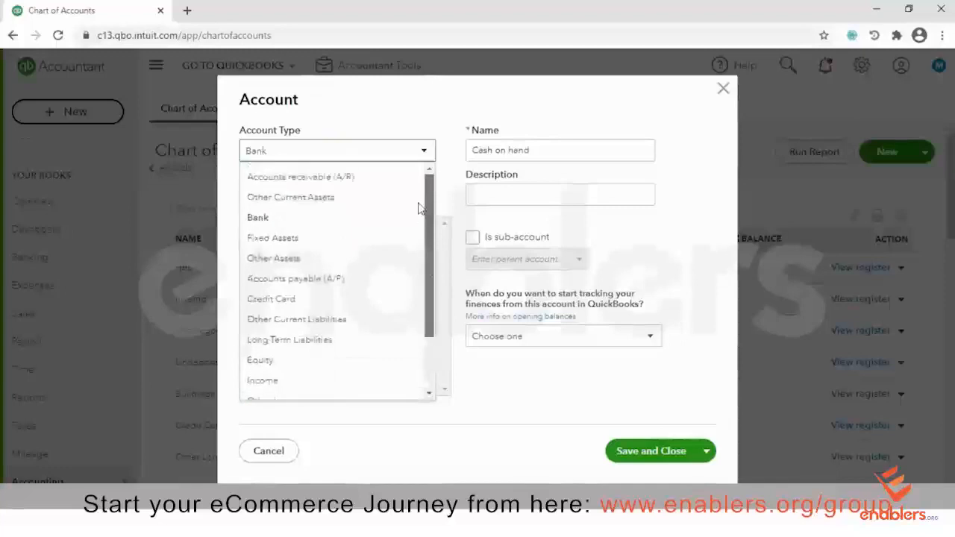
pyautogui.click(307, 216)
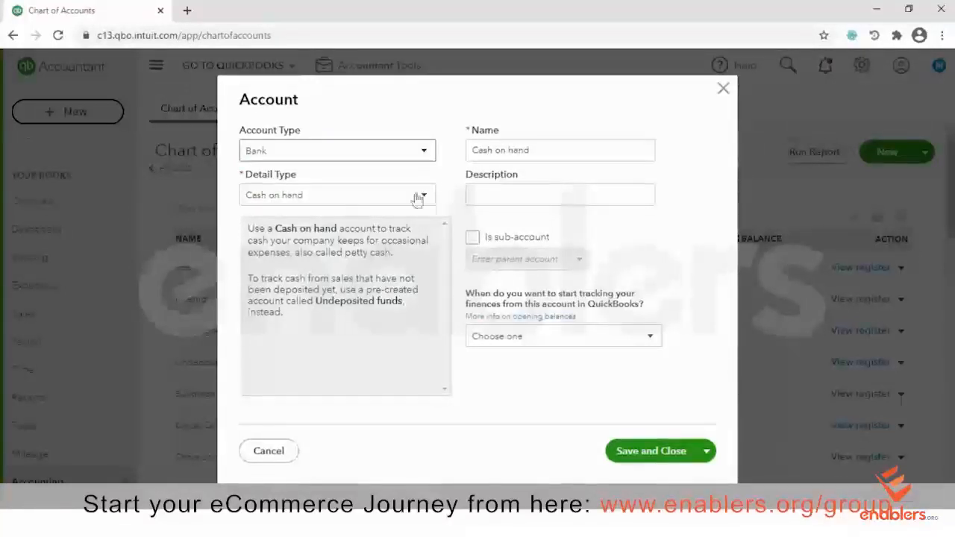
pyautogui.click(423, 194)
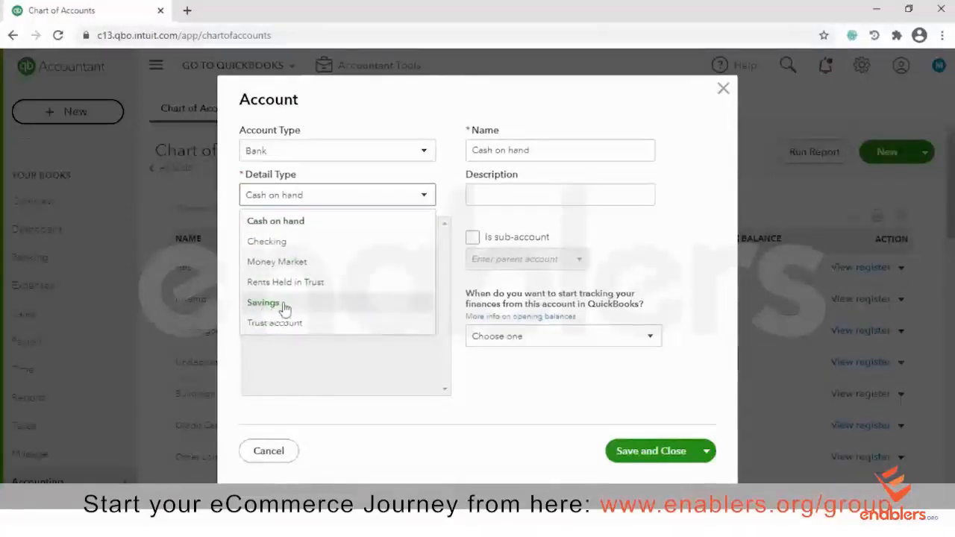
pyautogui.click(259, 306)
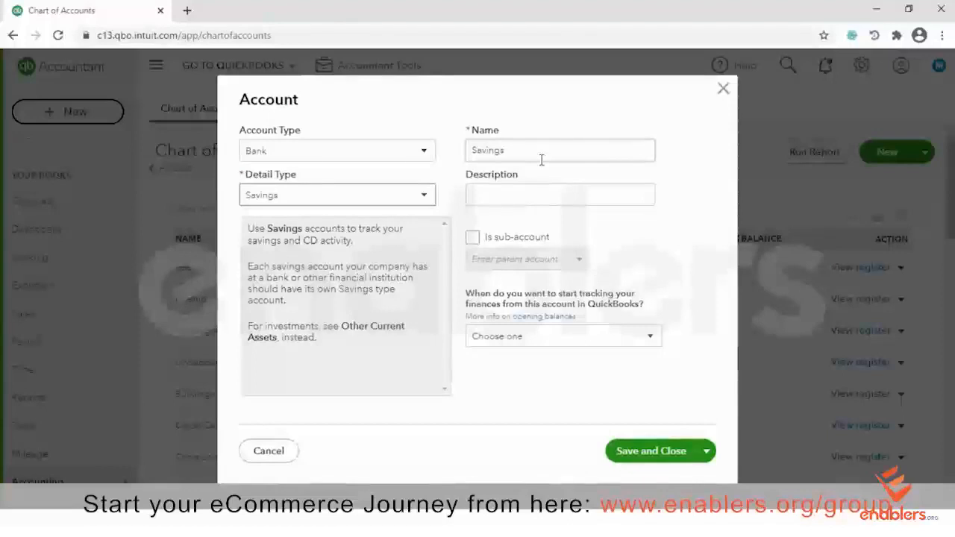
pyautogui.click(642, 450)
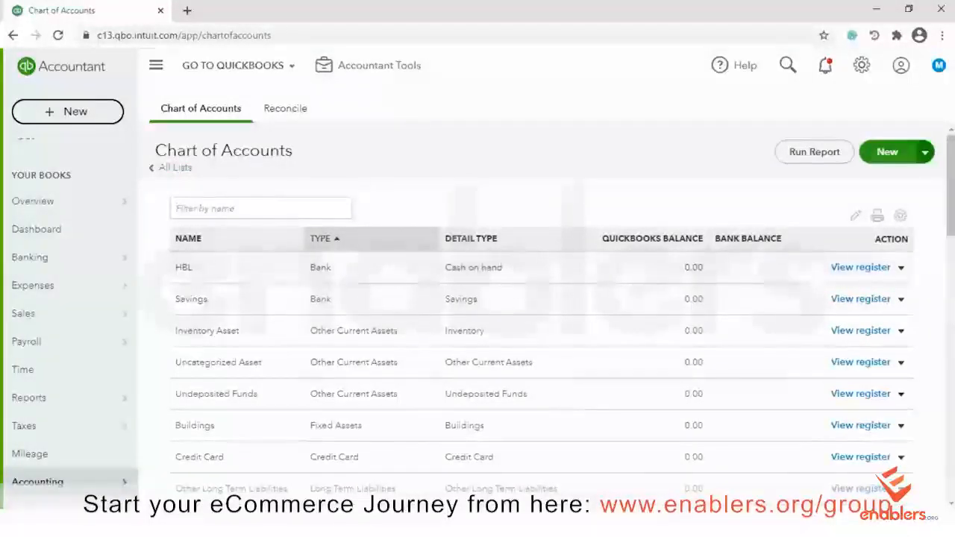
# Create a Bank account with detail type Checking, name it MCB, and save it
pyautogui.click(882, 155)
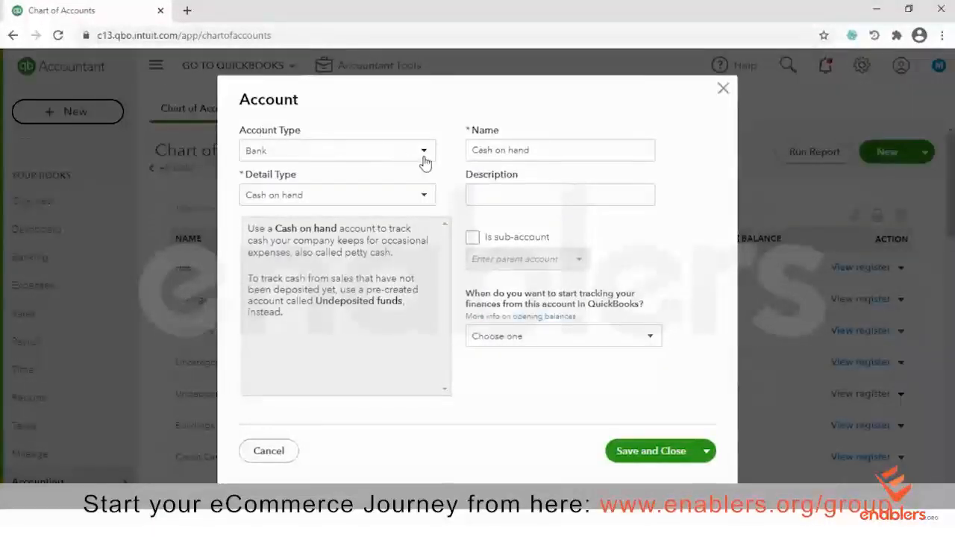
pyautogui.click(424, 199)
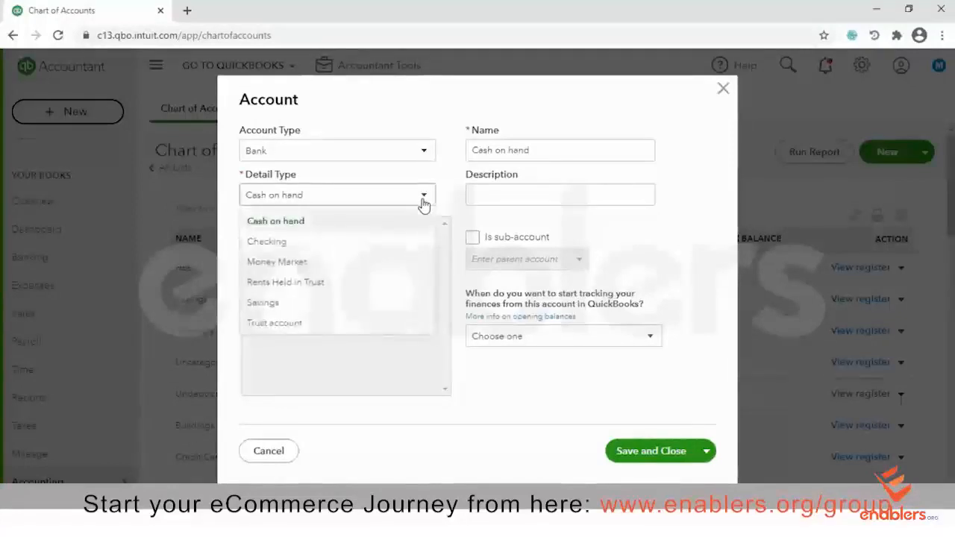
pyautogui.click(266, 241)
pyautogui.moveTo(518, 151); pyautogui.dragTo(411, 157)
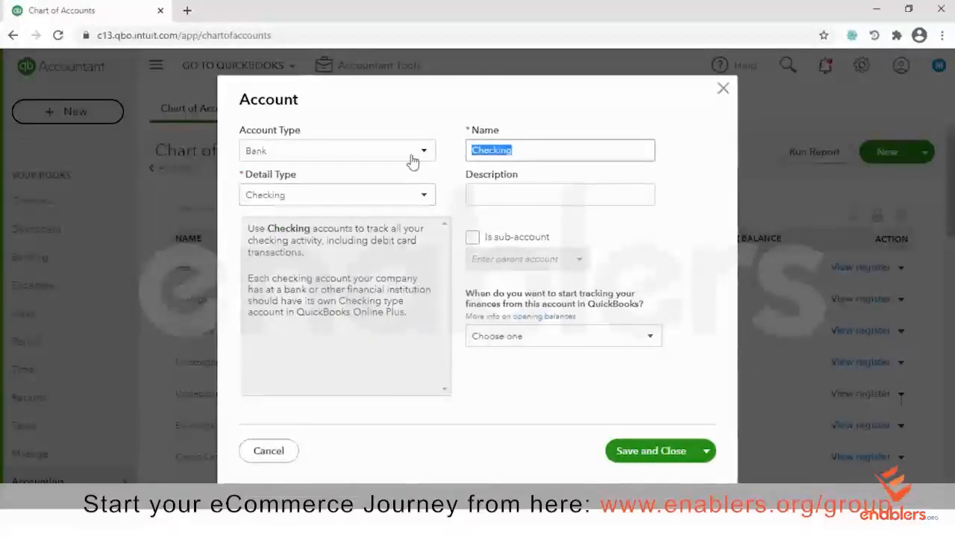
pyautogui.write('M')
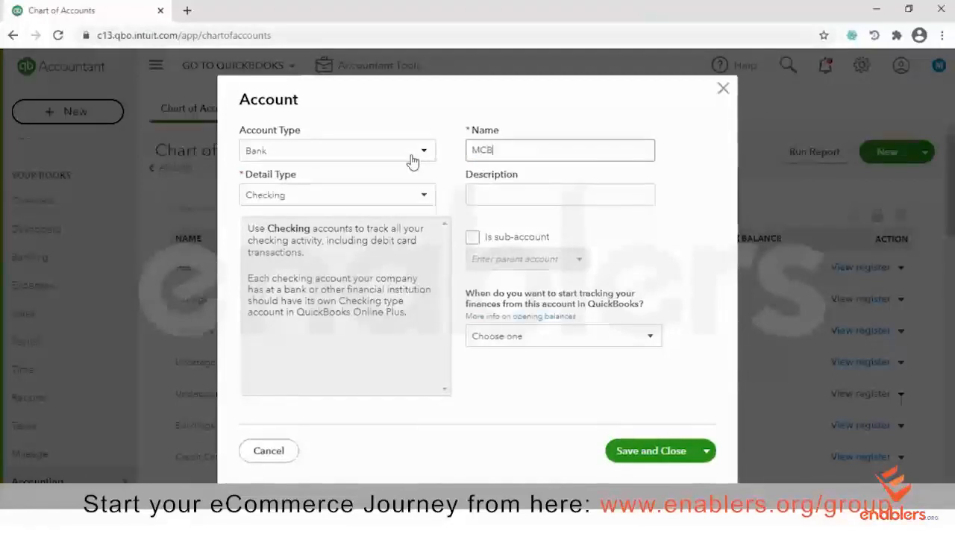
pyautogui.write('CB')
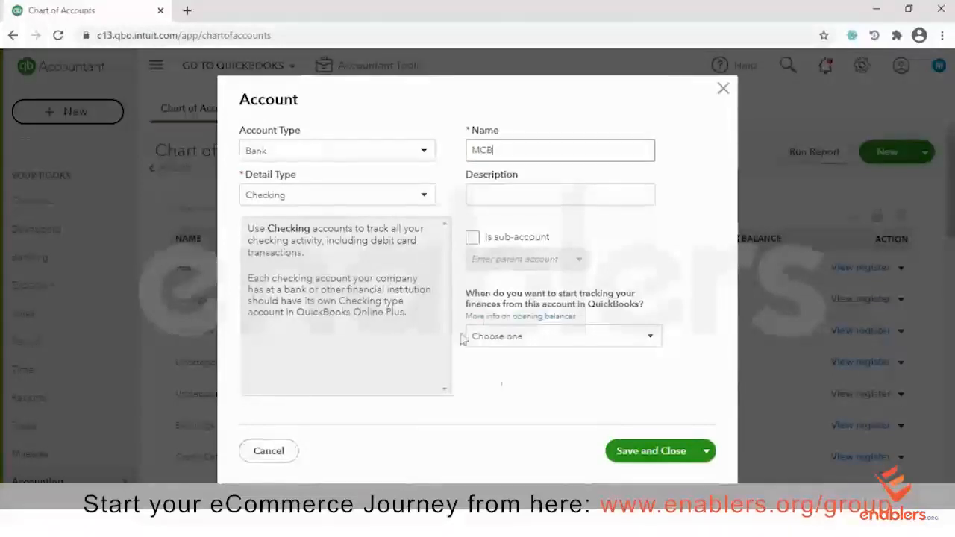
pyautogui.click(638, 462)
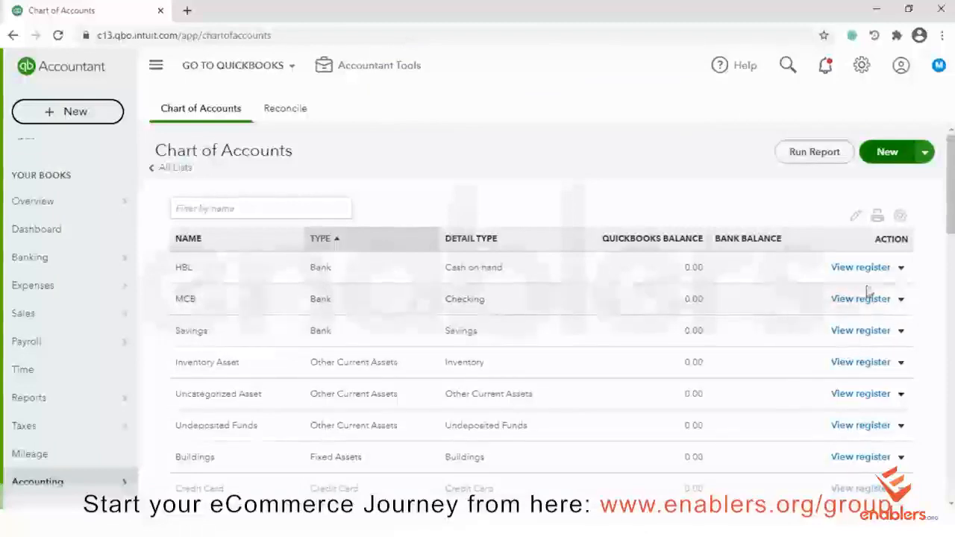
# Open the action menu beside View register on the Savings account row
pyautogui.moveTo(120, 285)
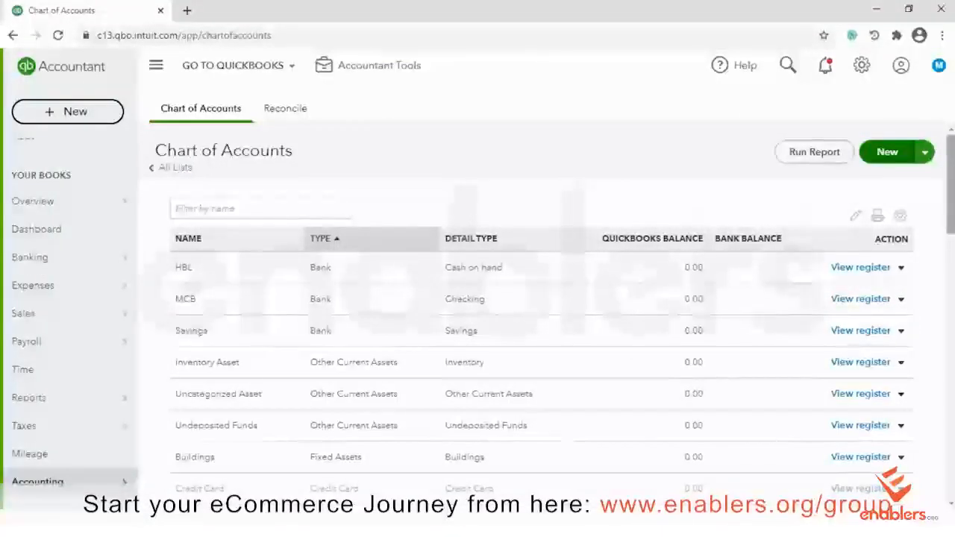
pyautogui.scroll(-1, 550, 280)
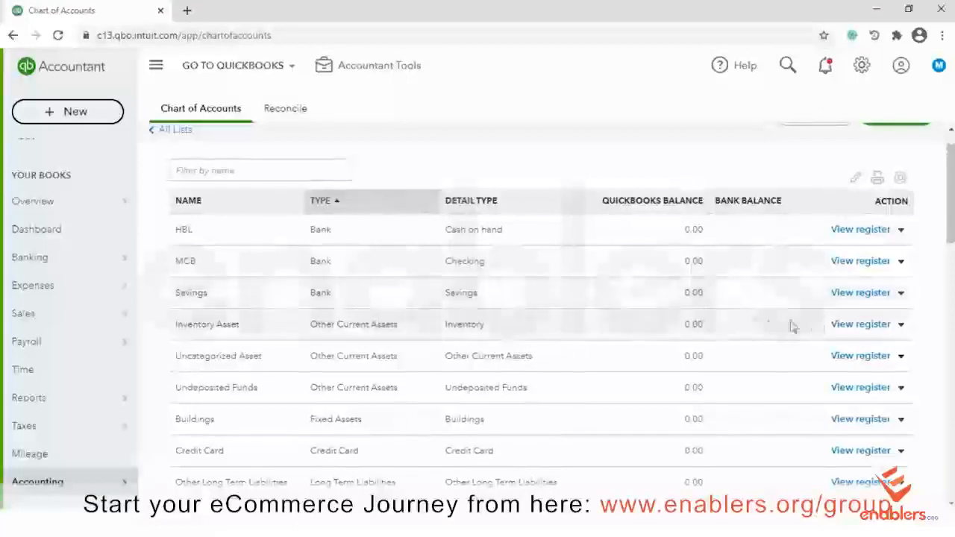
pyautogui.click(900, 294)
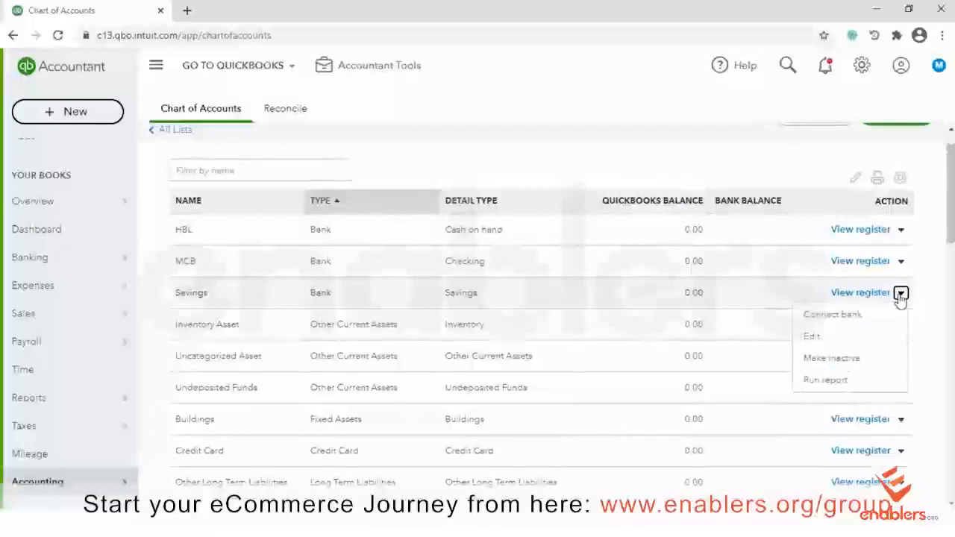
# Edit the Savings account, trying Fixed Assets/Accumulated Depreciation and Income/Non-Profit Income types
pyautogui.click(826, 346)
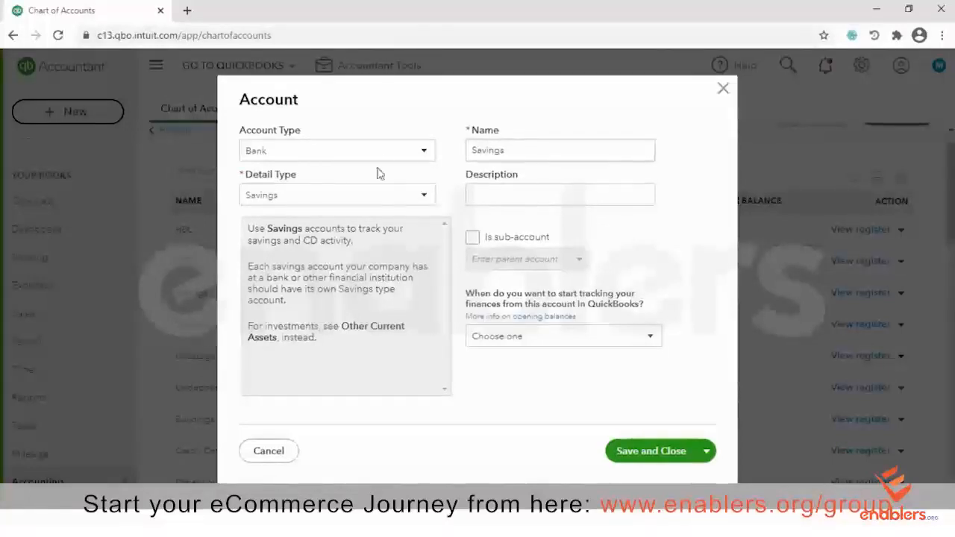
pyautogui.click(424, 151)
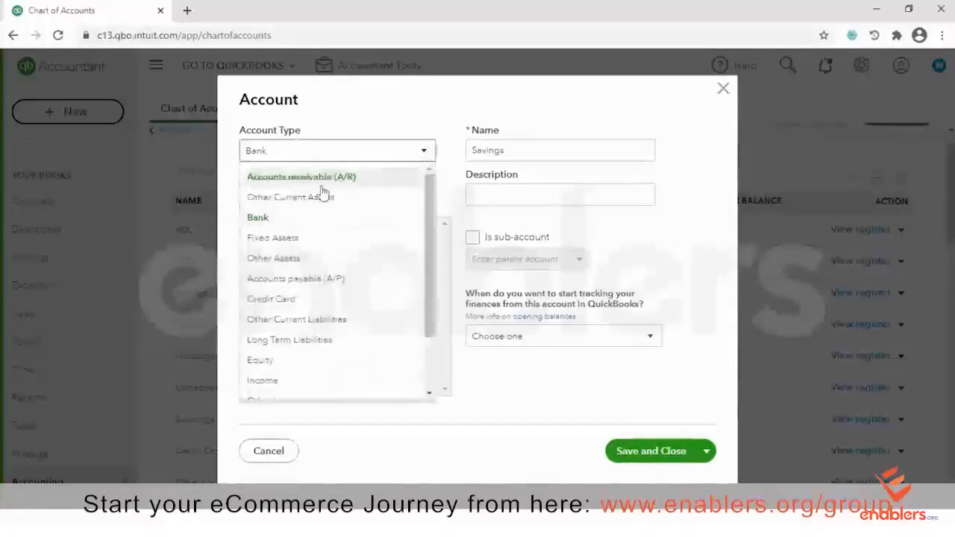
pyautogui.click(289, 240)
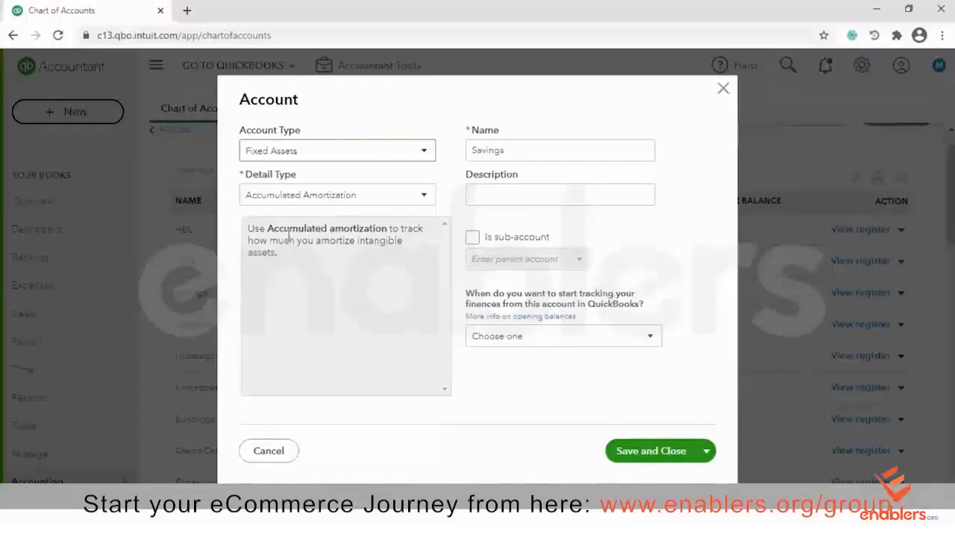
pyautogui.click(426, 195)
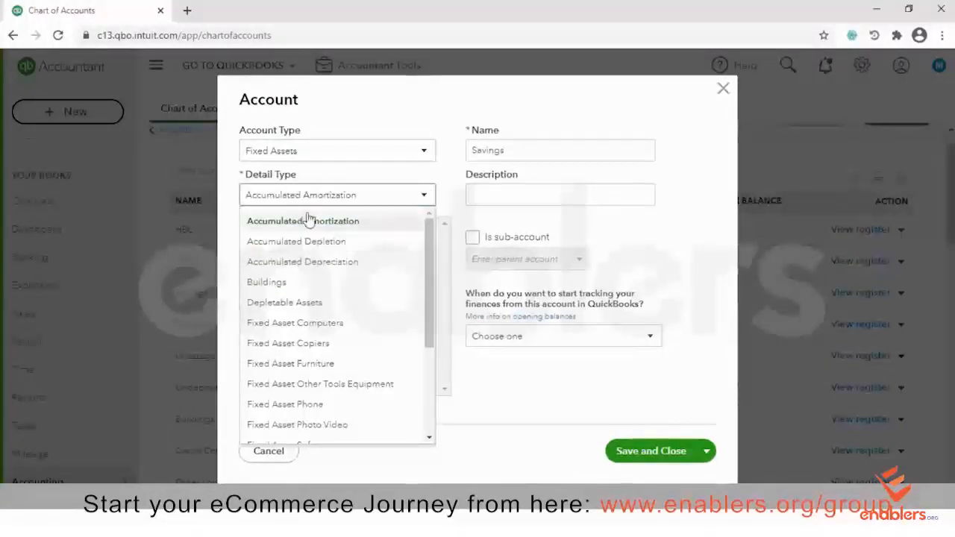
pyautogui.click(310, 262)
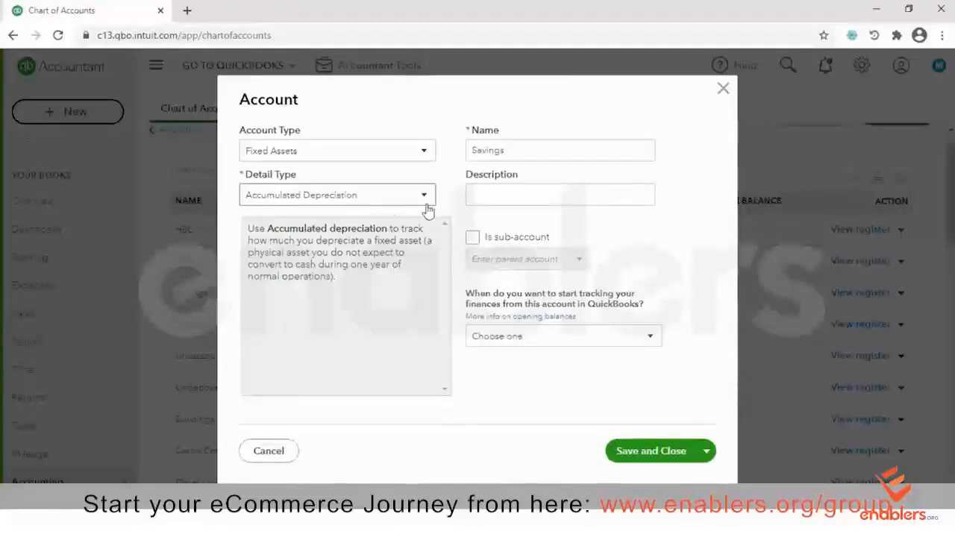
pyautogui.doubleClick(534, 148)
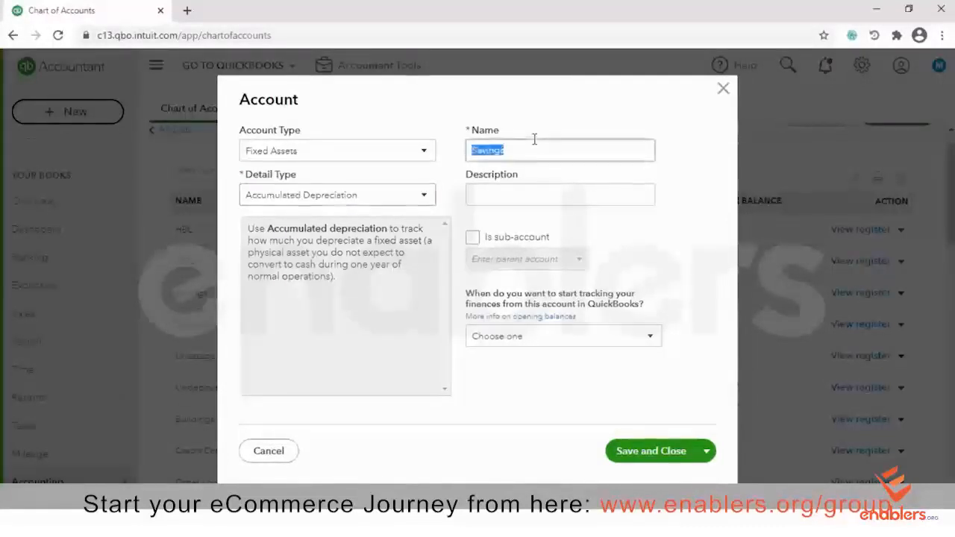
pyautogui.click(390, 197)
pyautogui.click(425, 152)
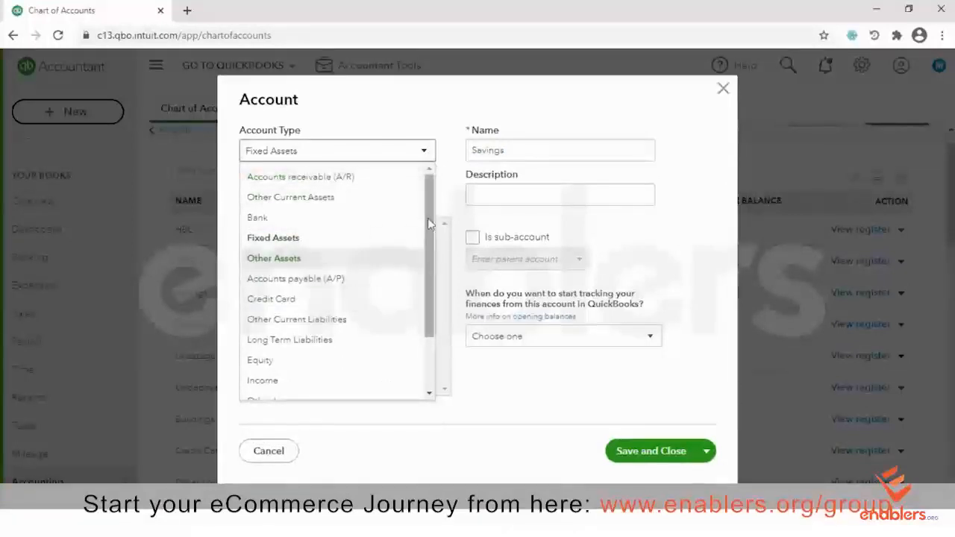
pyautogui.scroll(-2, 394, 313)
pyautogui.click(263, 310)
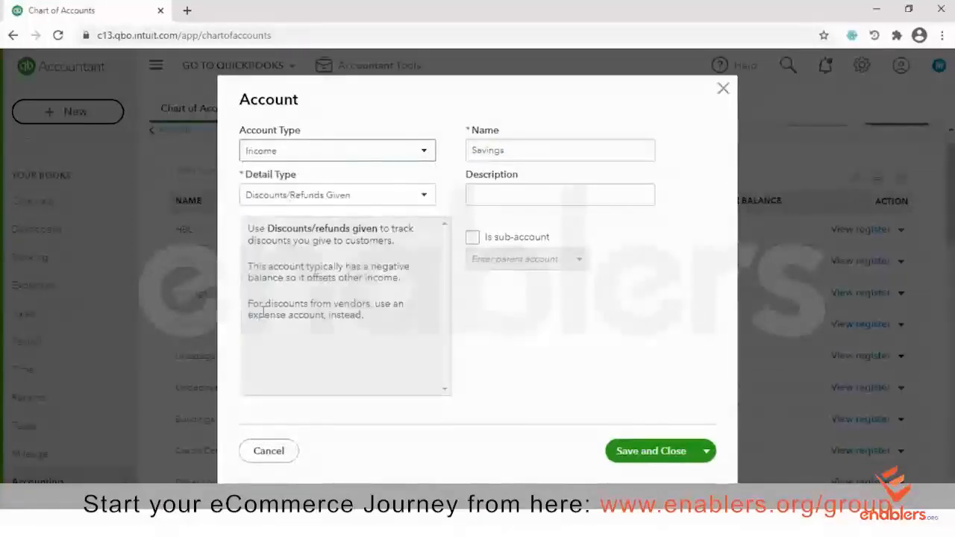
pyautogui.click(424, 196)
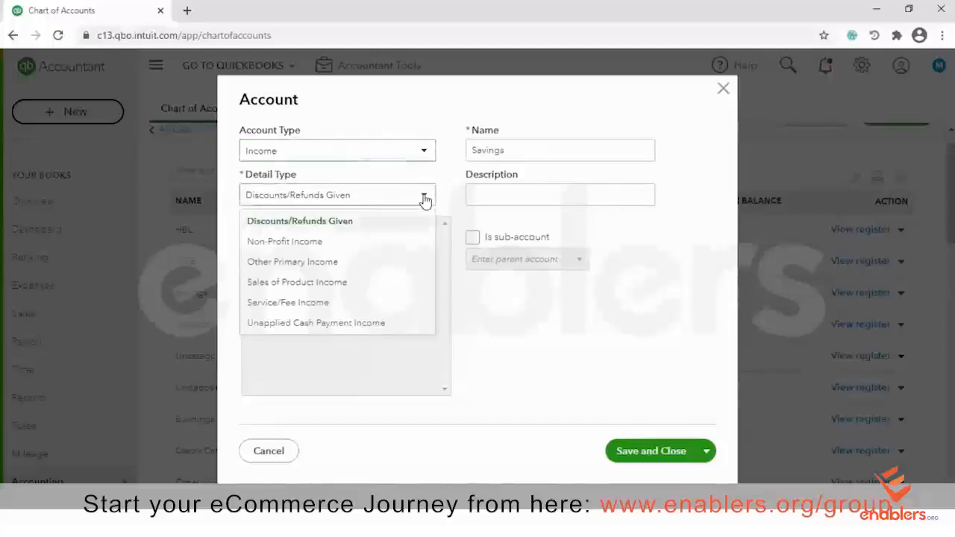
pyautogui.click(294, 241)
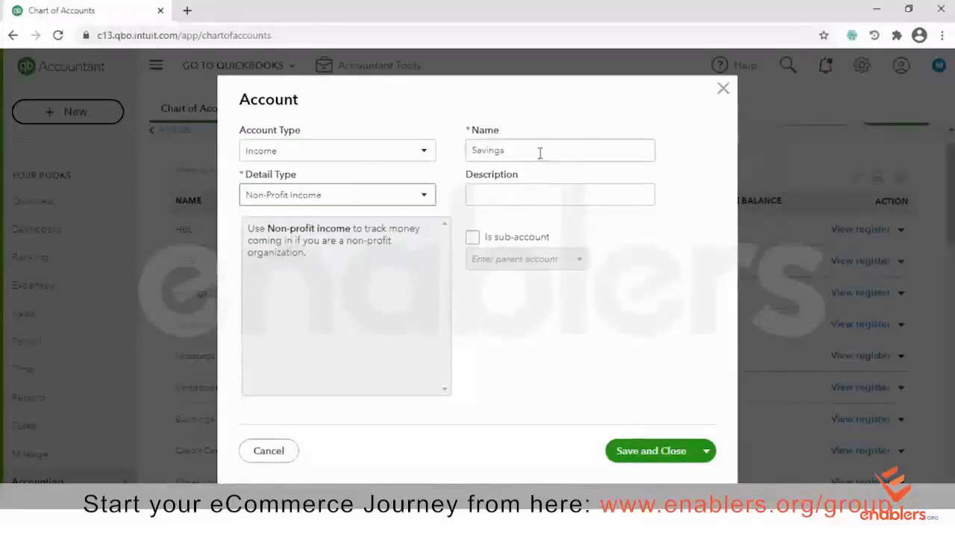
# Set the account type back to Bank with detail type Savings
pyautogui.click(427, 154)
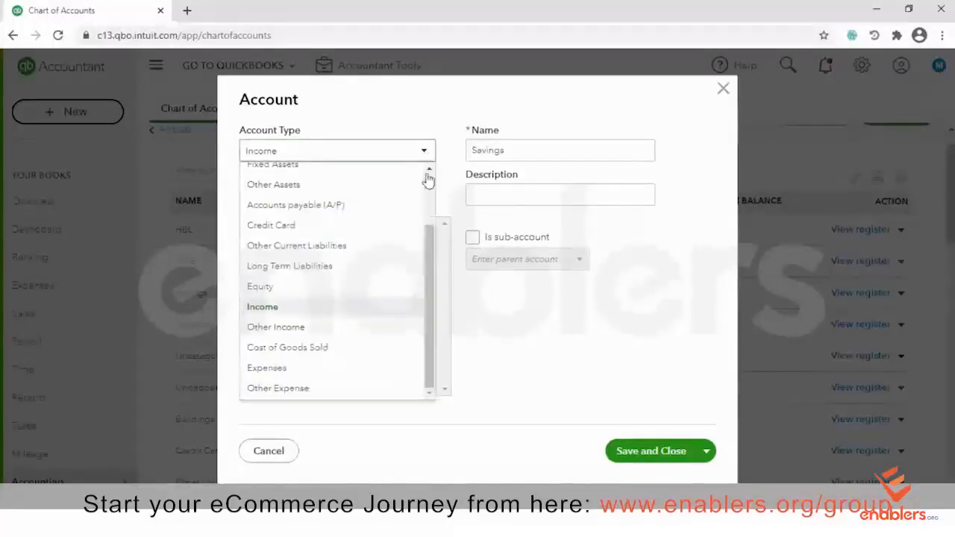
pyautogui.scroll(2, 429, 186)
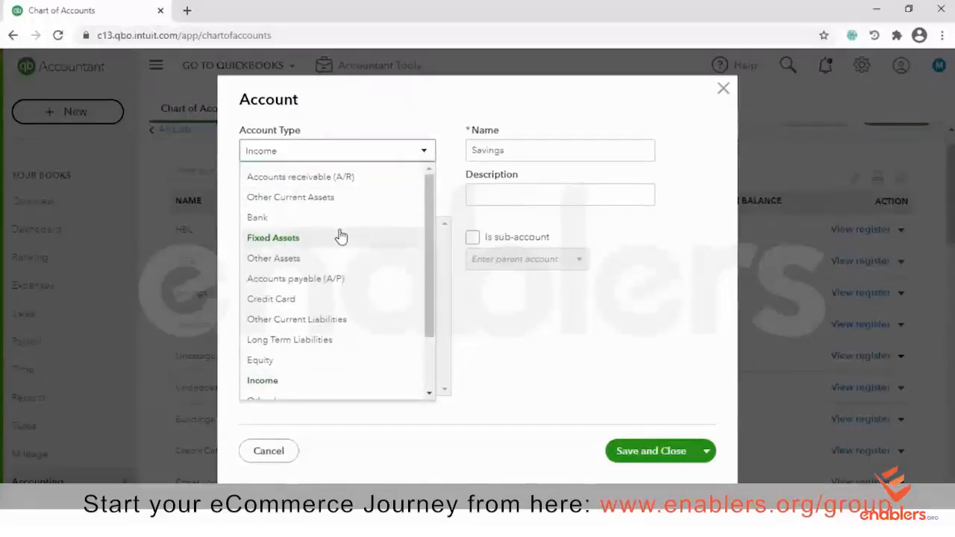
pyautogui.click(286, 239)
pyautogui.click(424, 152)
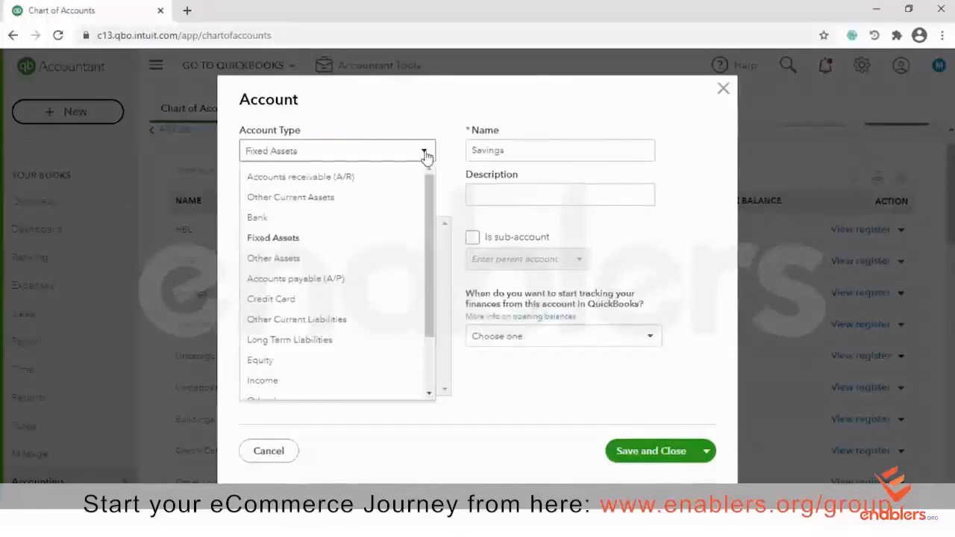
pyautogui.click(290, 217)
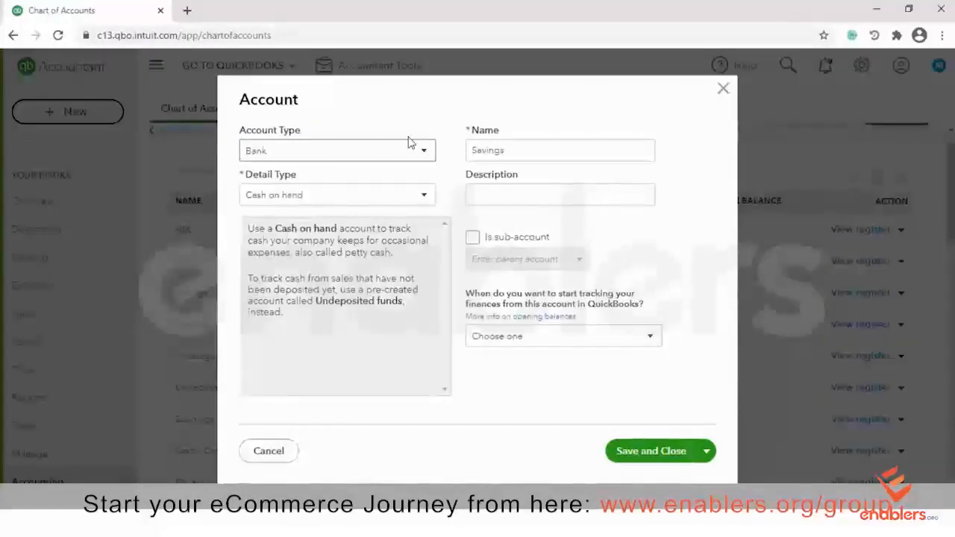
pyautogui.click(422, 200)
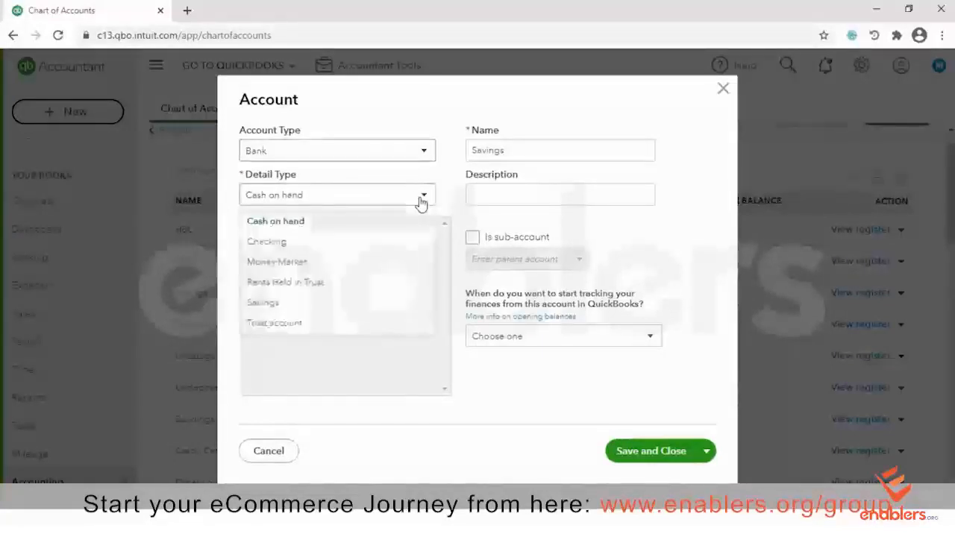
pyautogui.click(297, 312)
# Rename the account to 'Al-falah' and save it
pyautogui.doubleClick(542, 149)
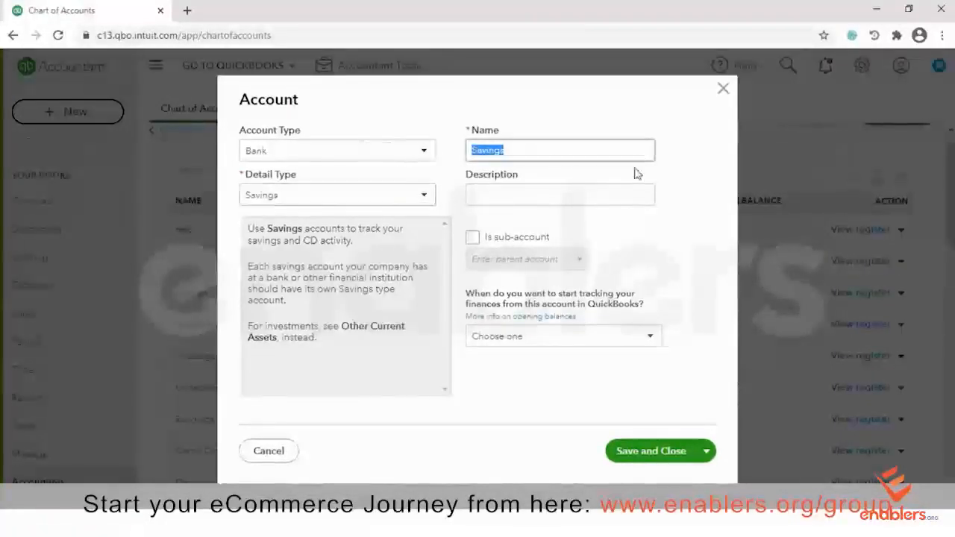
pyautogui.write('A')
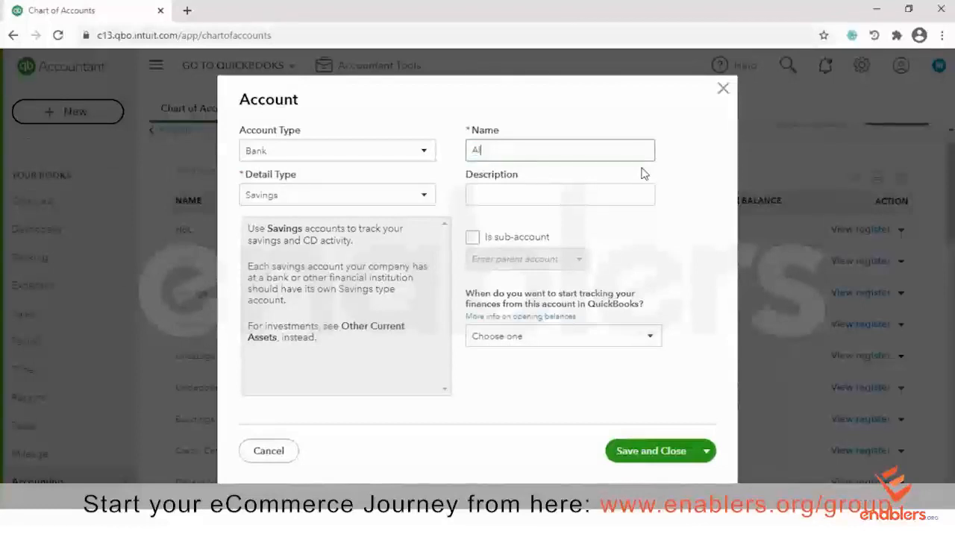
pyautogui.write('l-falah')
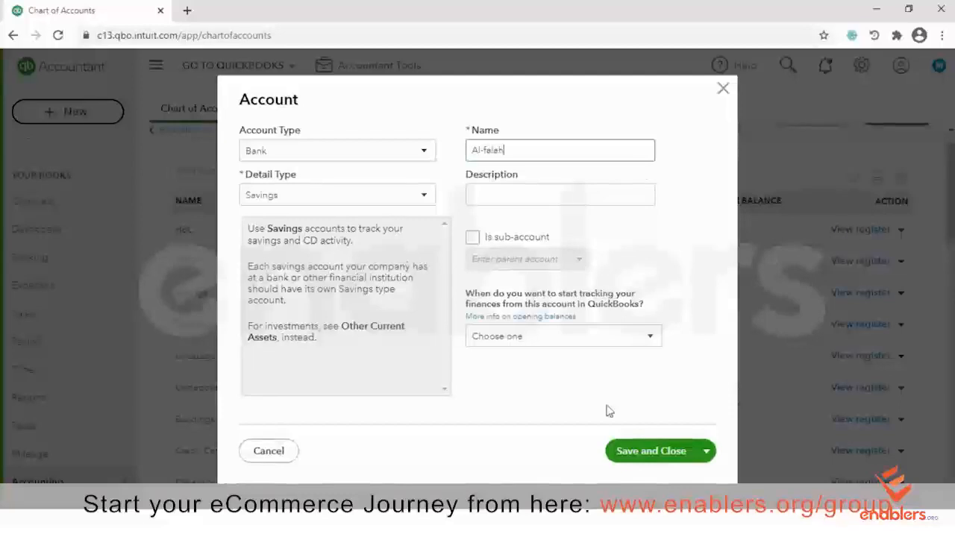
pyautogui.click(646, 457)
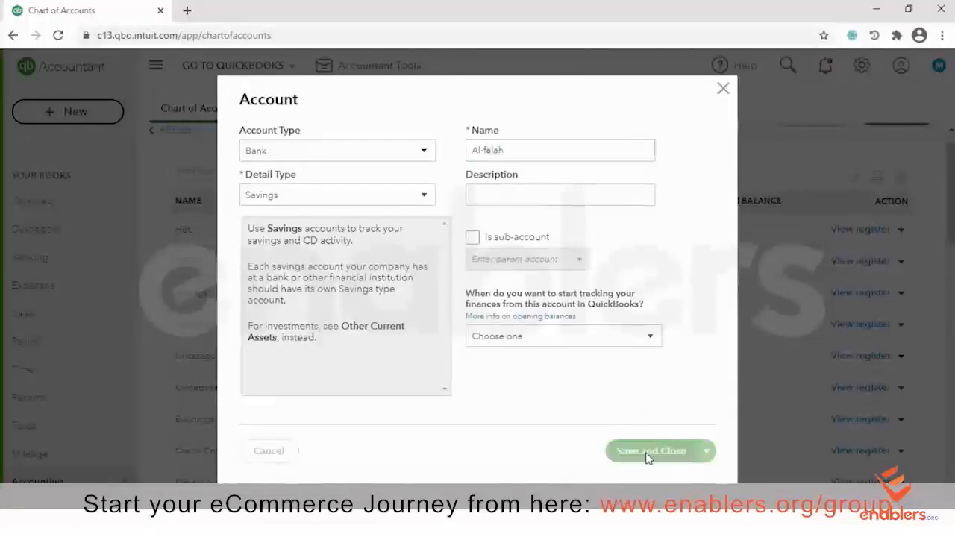
pyautogui.scroll(-2, 648, 401)
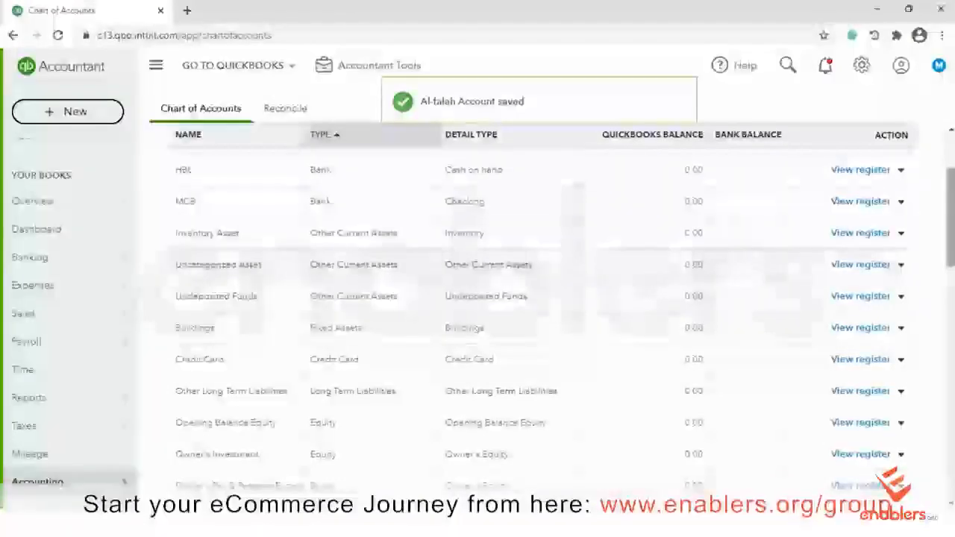
pyautogui.scroll(-1, 537, 314)
pyautogui.scroll(-2, 537, 313)
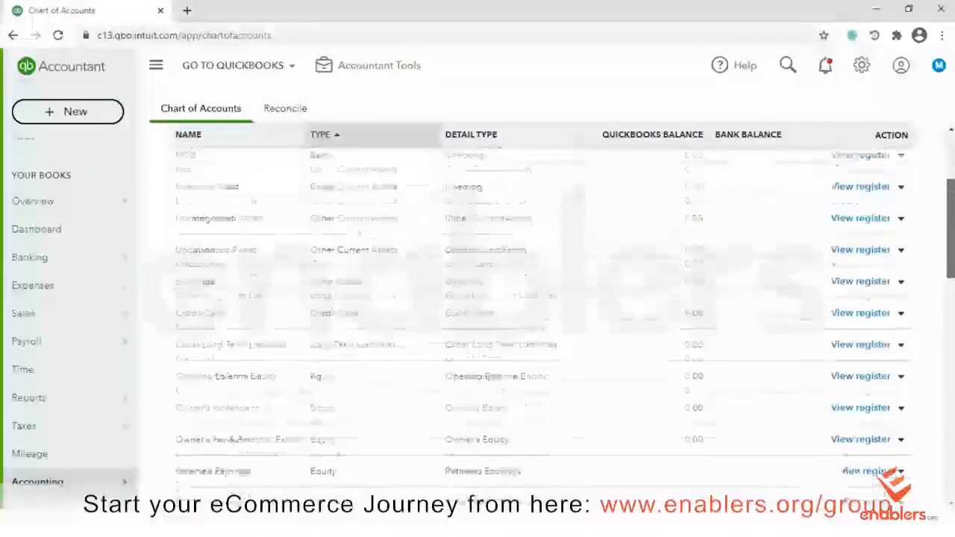
pyautogui.scroll(3, 537, 313)
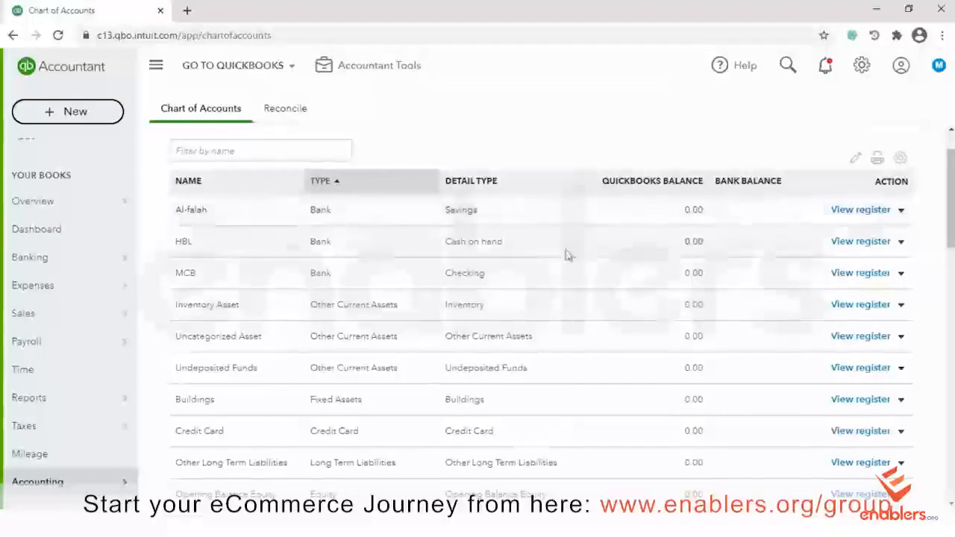
pyautogui.scroll(1, 565, 246)
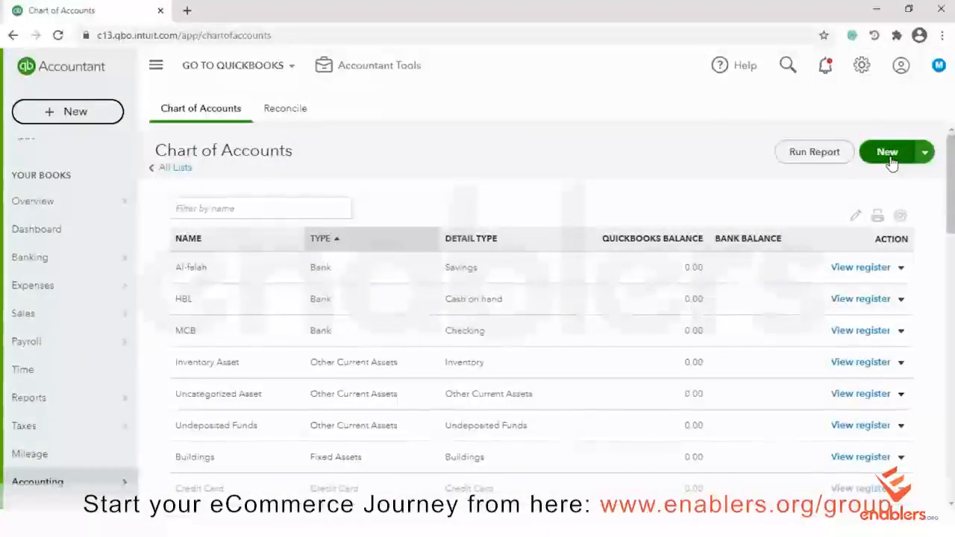
# Create a Fixed Assets account with detail type Fixed Asset Furniture and save it
pyautogui.click(887, 153)
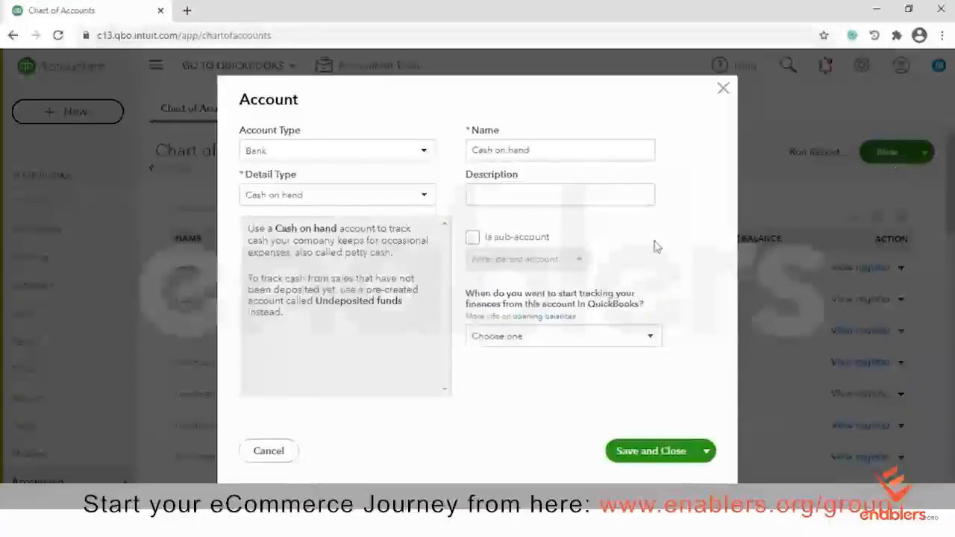
pyautogui.click(421, 152)
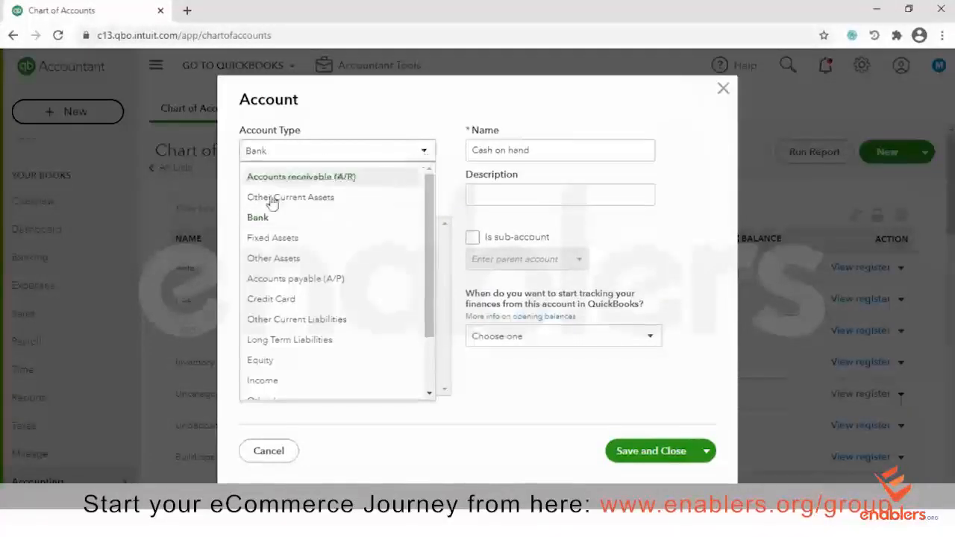
pyautogui.click(257, 237)
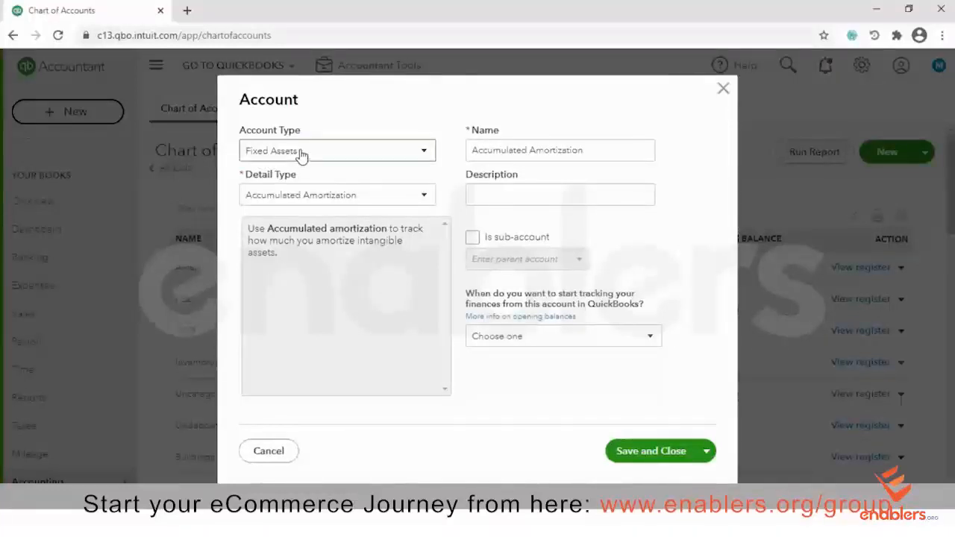
pyautogui.click(424, 200)
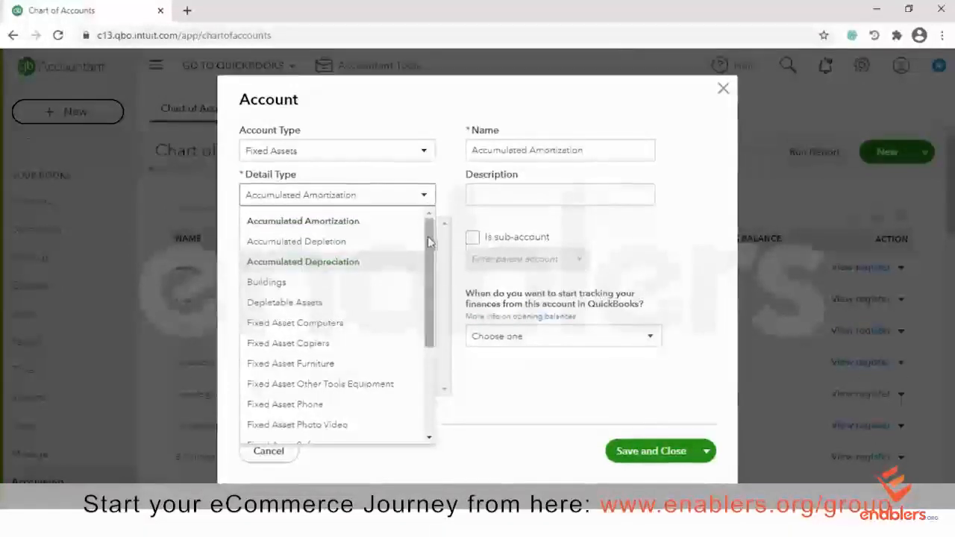
pyautogui.scroll(-2, 429, 268)
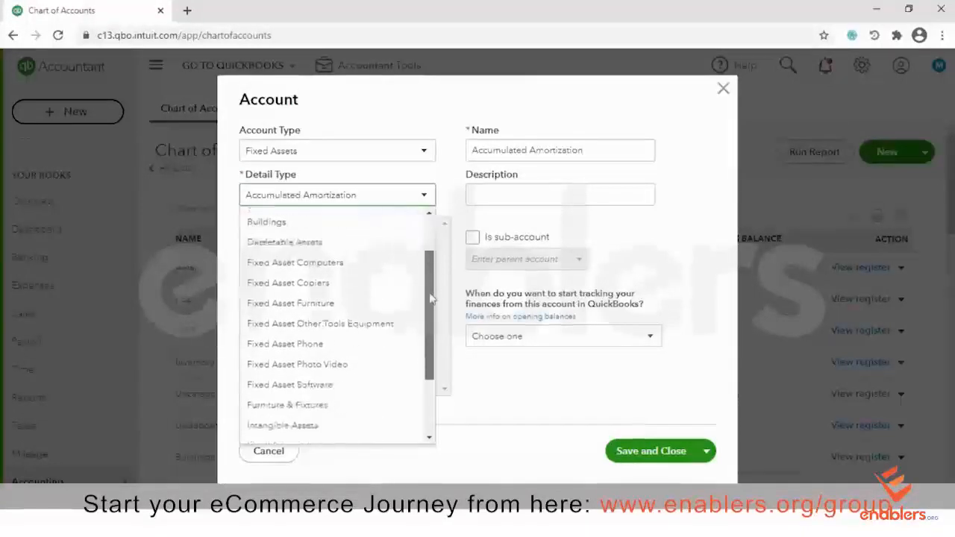
pyautogui.scroll(-1, 430, 299)
pyautogui.click(284, 266)
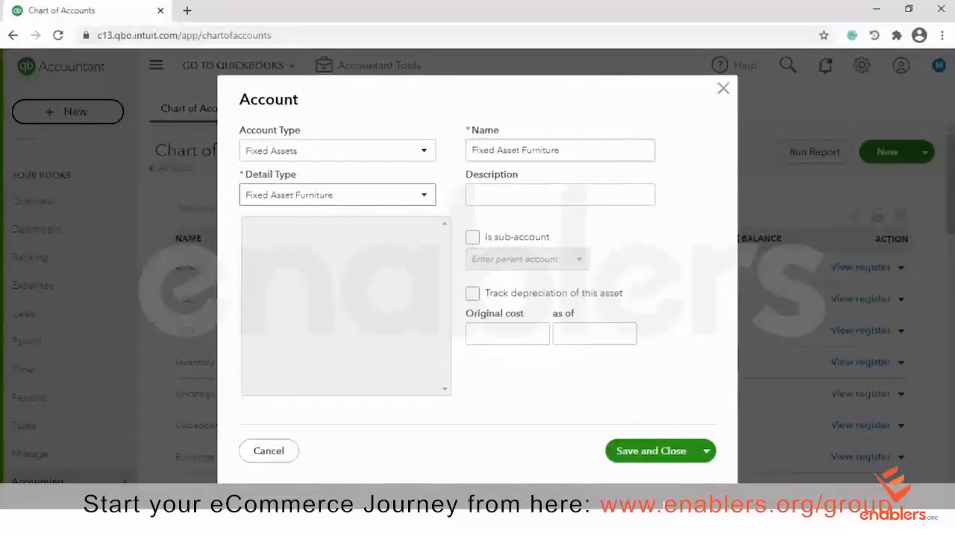
pyautogui.click(623, 451)
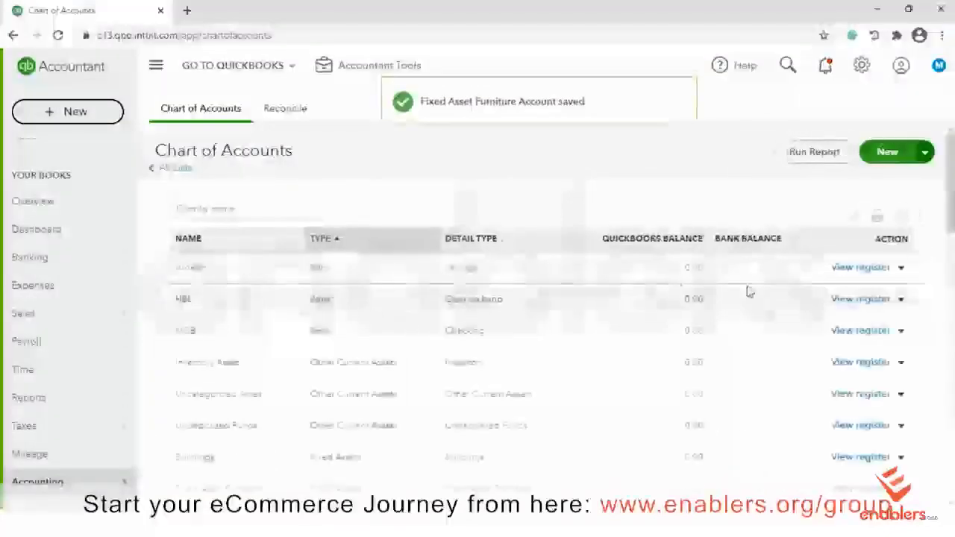
pyautogui.scroll(-2, 749, 291)
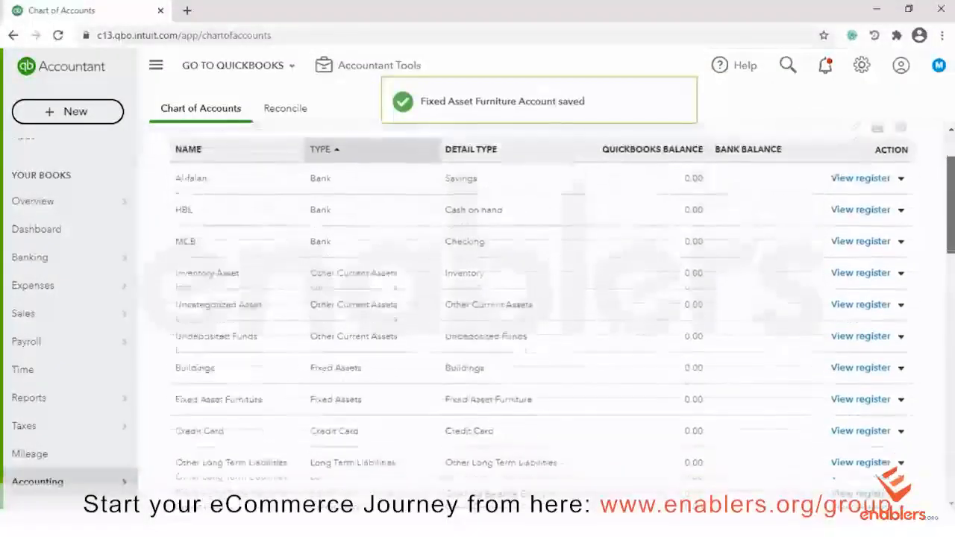
pyautogui.scroll(-1, 537, 314)
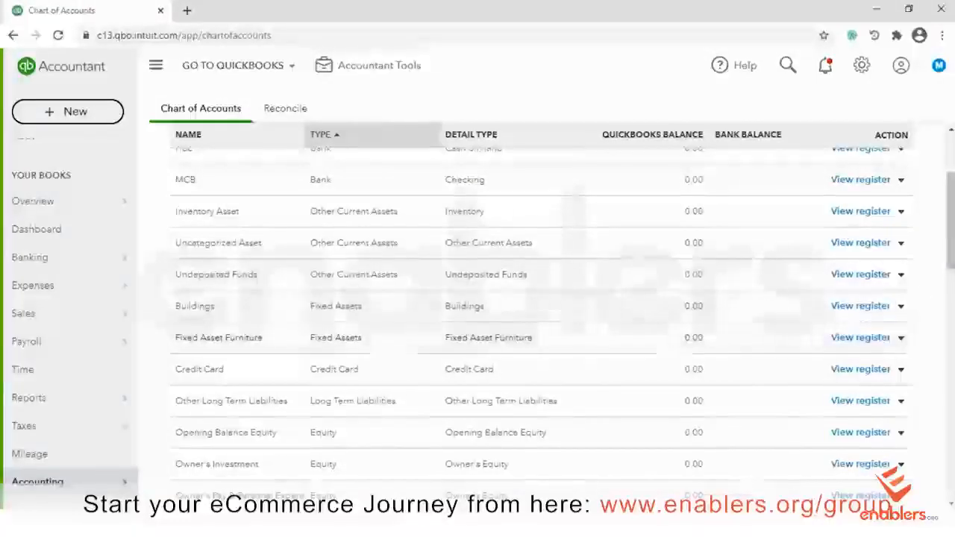
pyautogui.scroll(3, 899, 378)
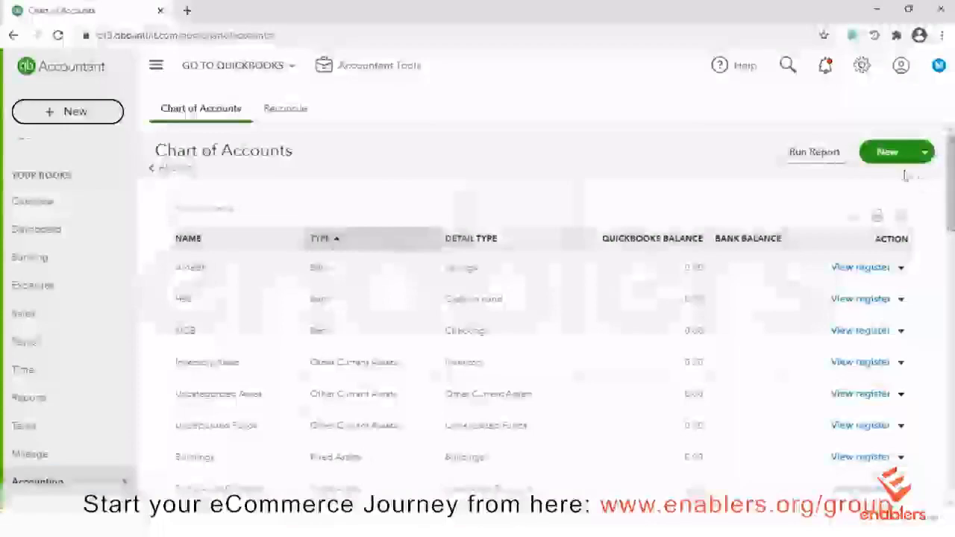
# Create a Long Term Liabilities account with detail type Other Long Term Liabilities
pyautogui.click(888, 151)
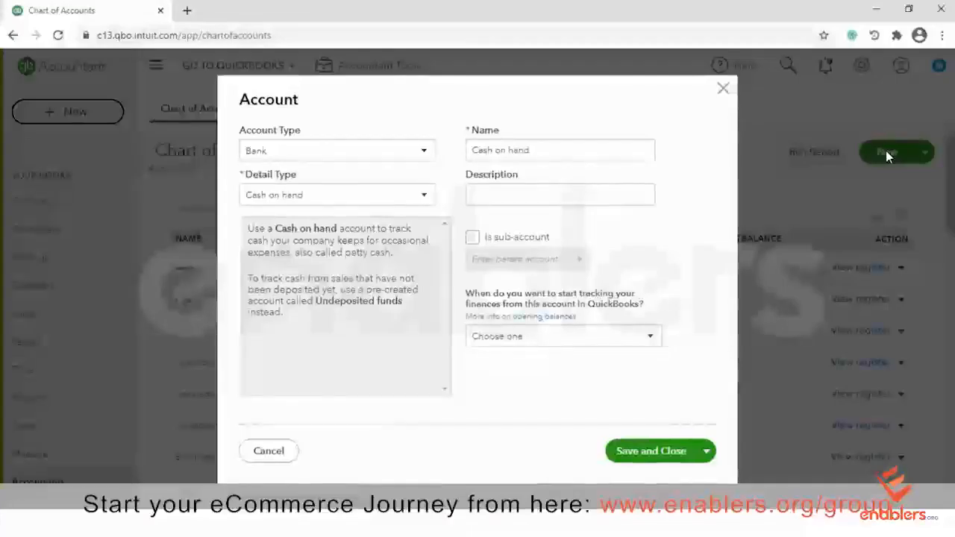
pyautogui.click(430, 152)
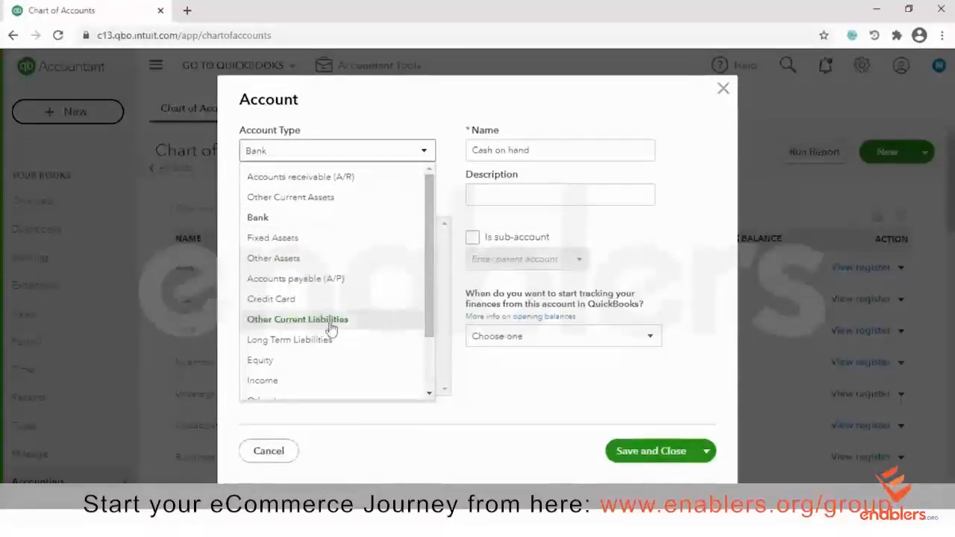
pyautogui.click(293, 340)
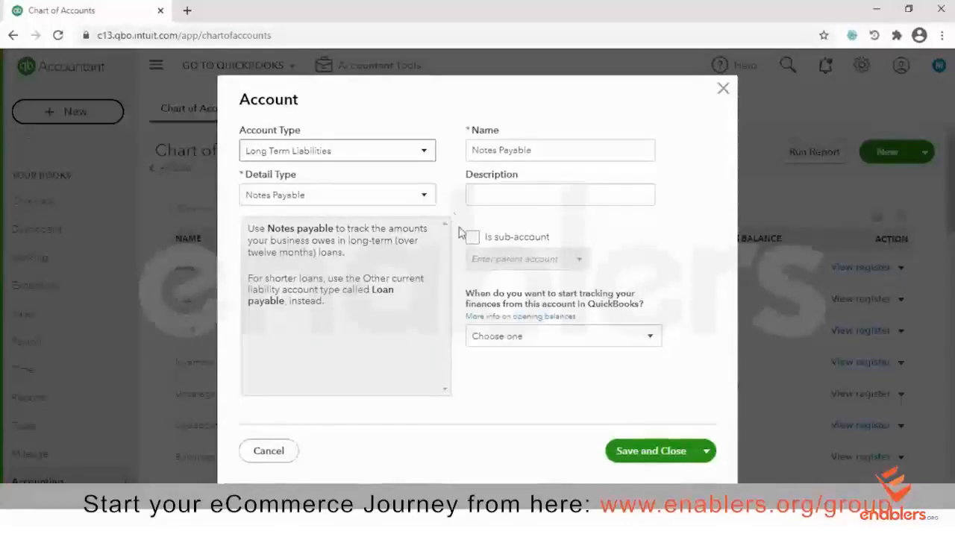
pyautogui.click(416, 200)
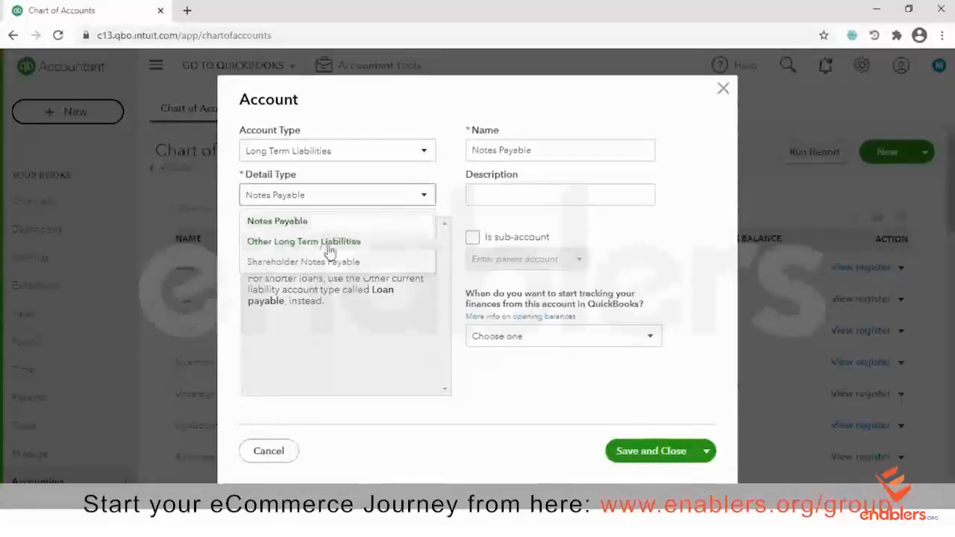
pyautogui.click(295, 242)
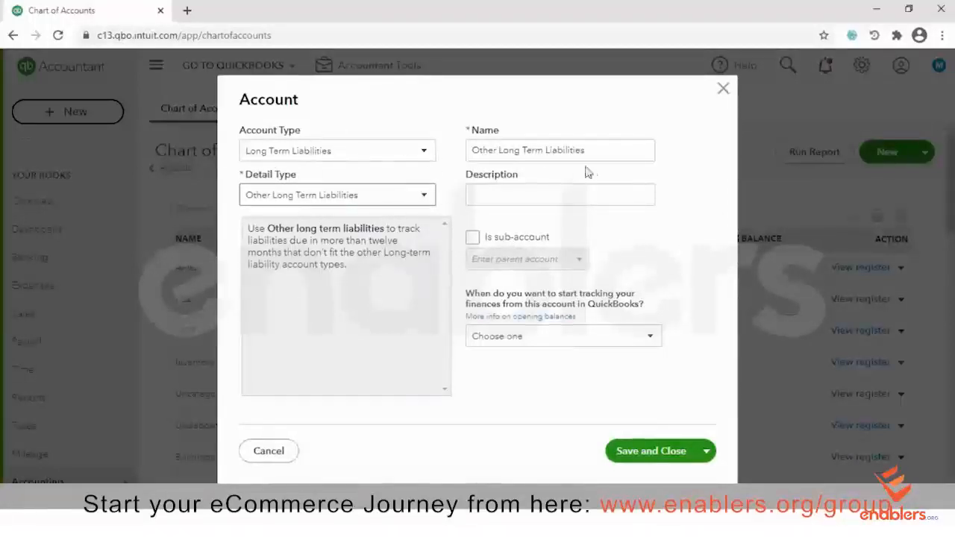
pyautogui.click(650, 449)
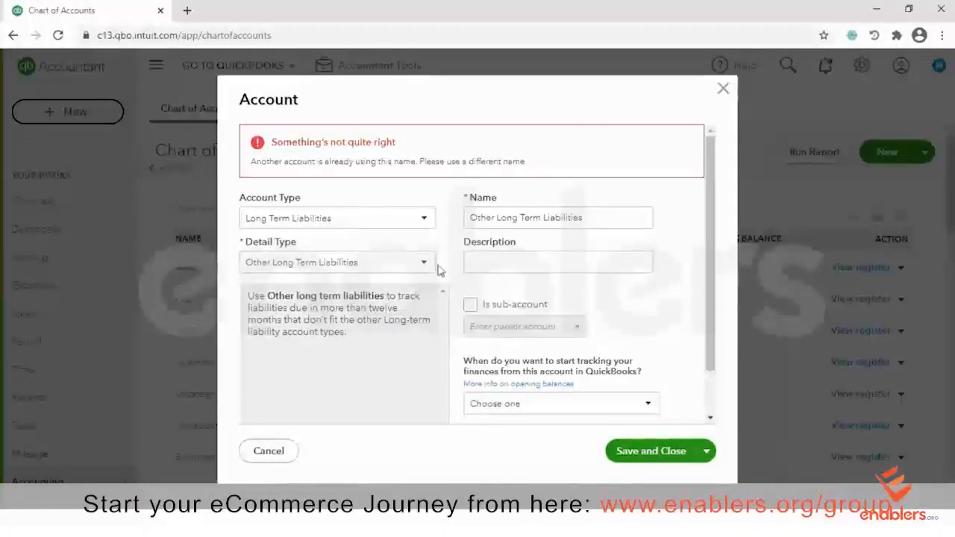
# Change the duplicate account name to 'Other liabilities' and save it
pyautogui.tripleClick(586, 217)
pyautogui.click(598, 216)
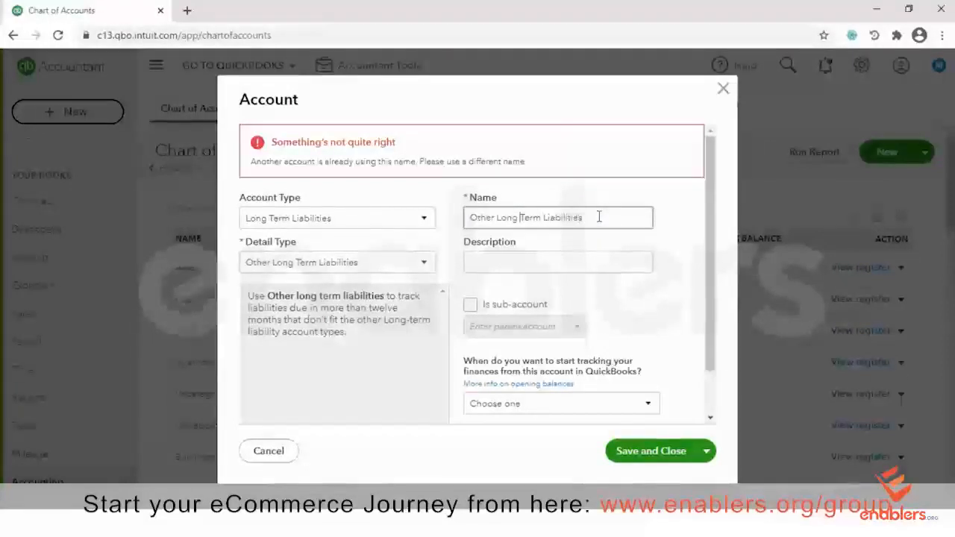
pyautogui.press('Right')
pyautogui.press('Right')
pyautogui.press('Right')
pyautogui.press('Right')
pyautogui.press('Right')
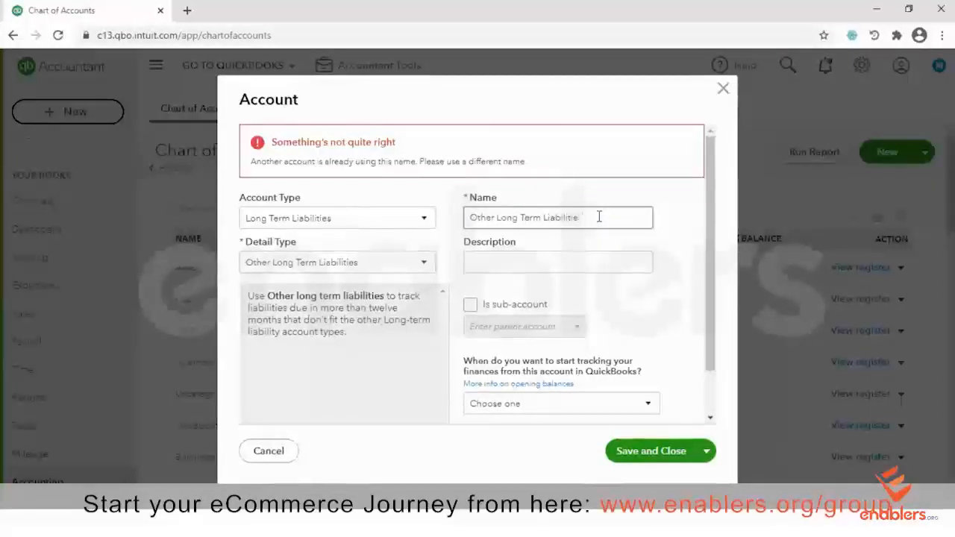
pyautogui.press('BackSpace')
pyautogui.press('BackSpace')
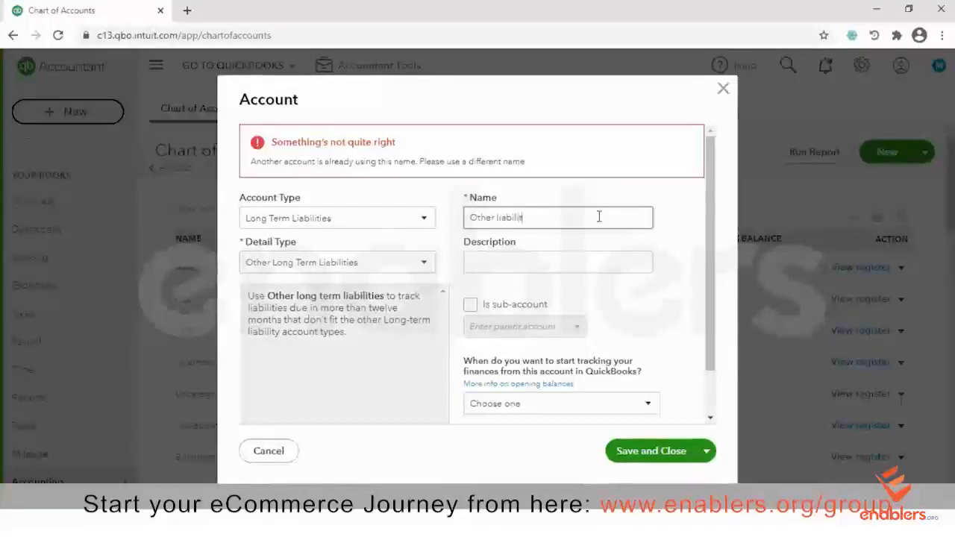
pyautogui.click(646, 456)
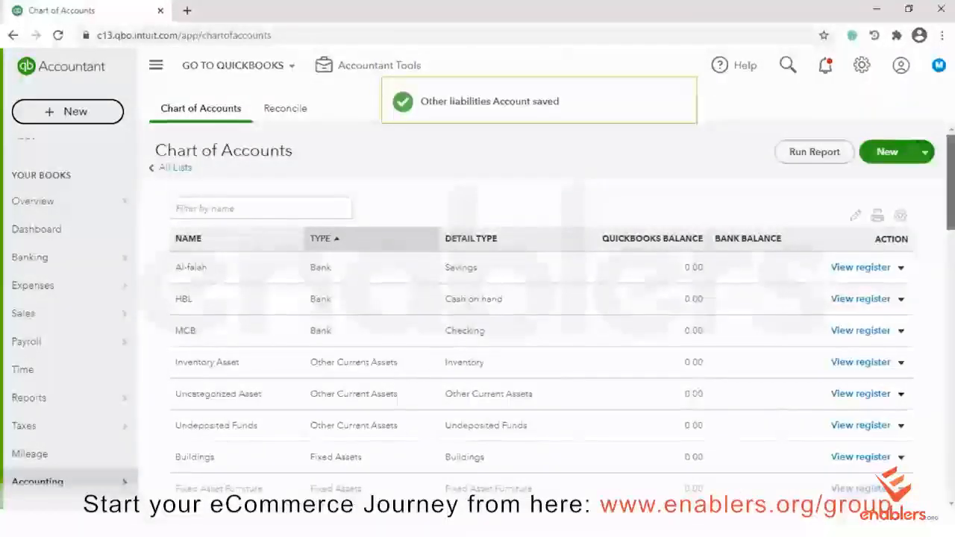
pyautogui.scroll(-3, 900, 440)
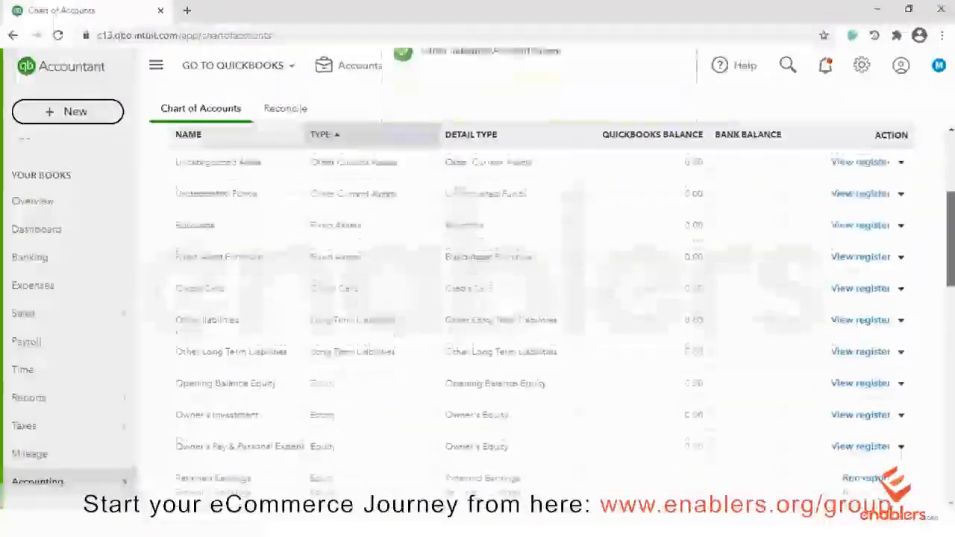
pyautogui.scroll(-2, 901, 440)
pyautogui.scroll(-1, 537, 314)
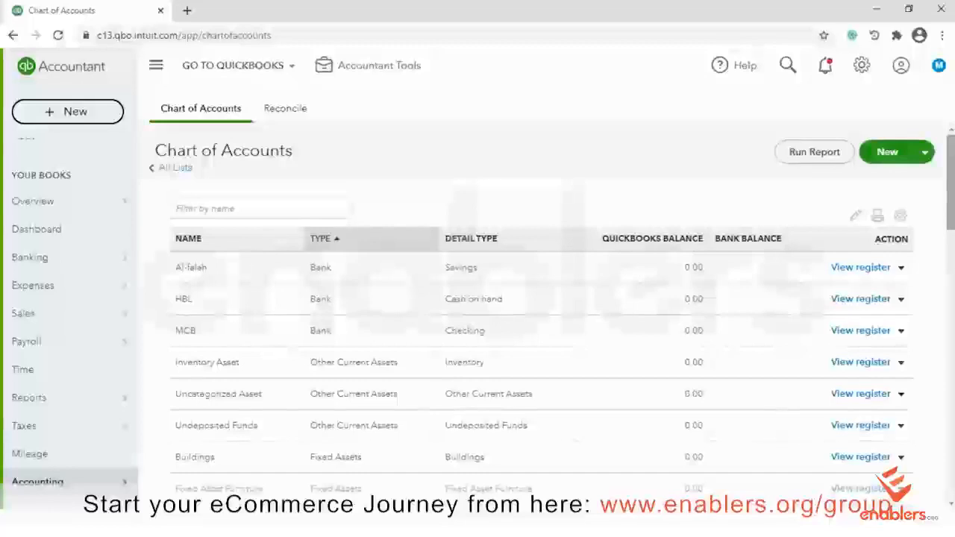
pyautogui.scroll(-3, 541, 311)
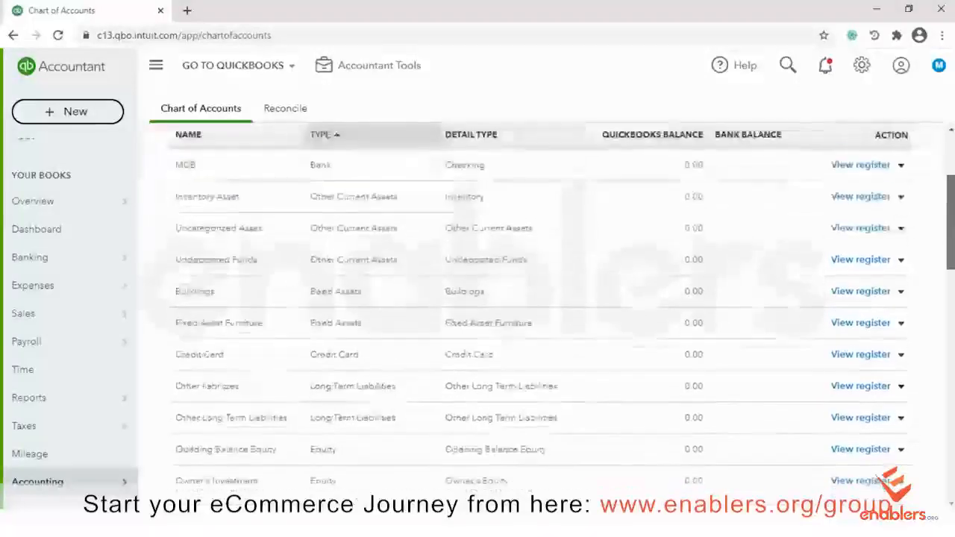
pyautogui.scroll(-4, 541, 311)
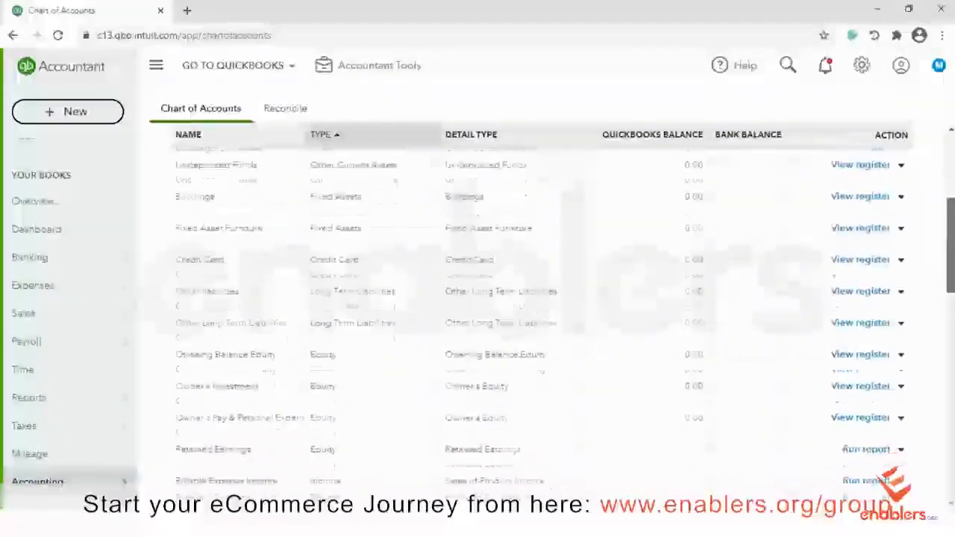
pyautogui.scroll(-3, 540, 311)
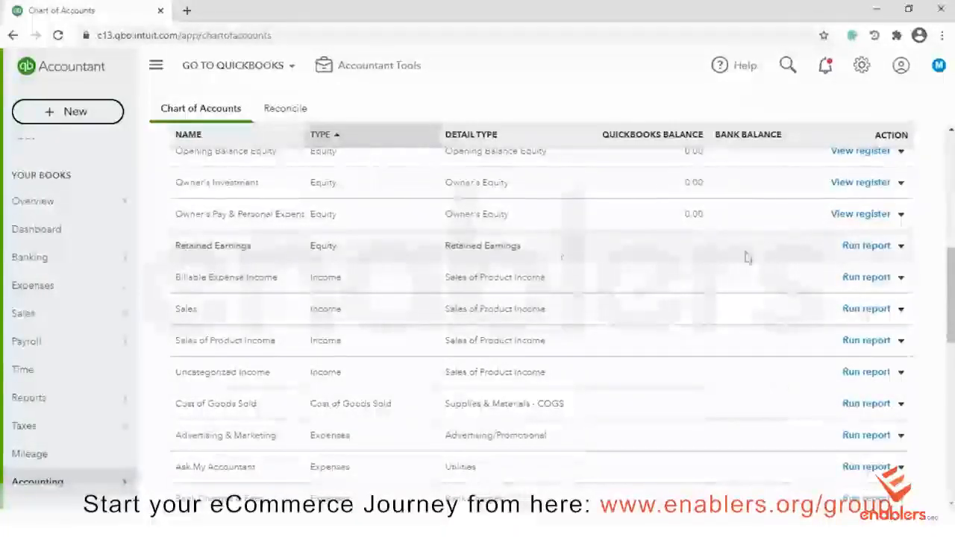
pyautogui.click(900, 246)
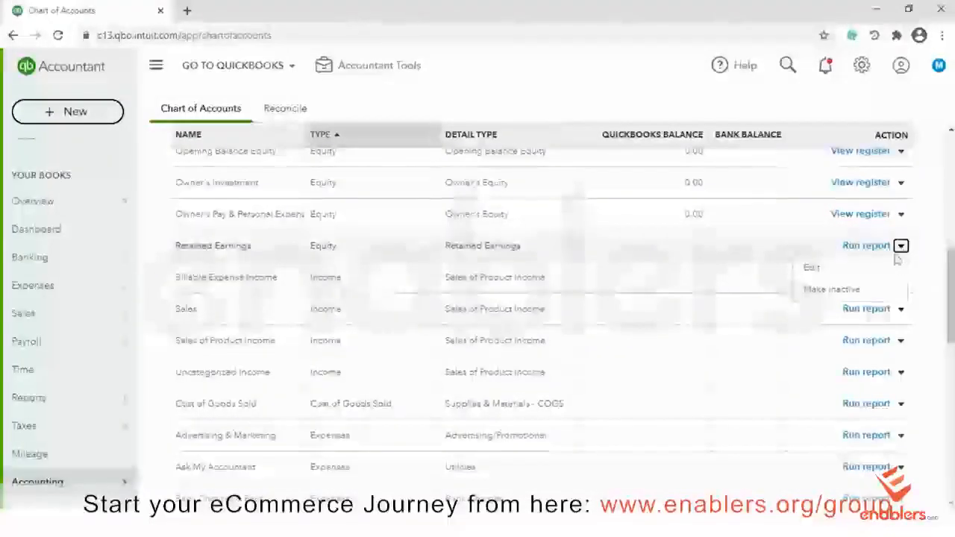
pyautogui.click(824, 296)
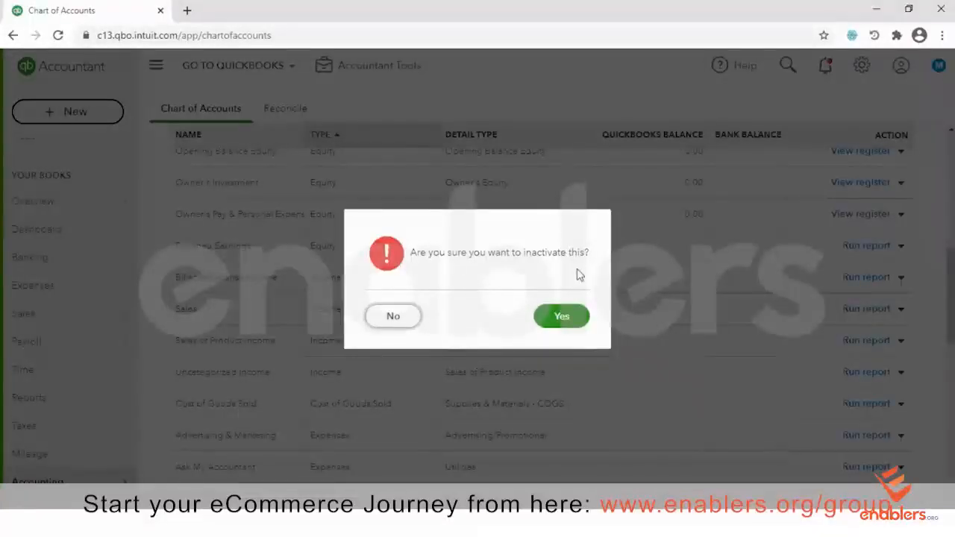
pyautogui.click(561, 318)
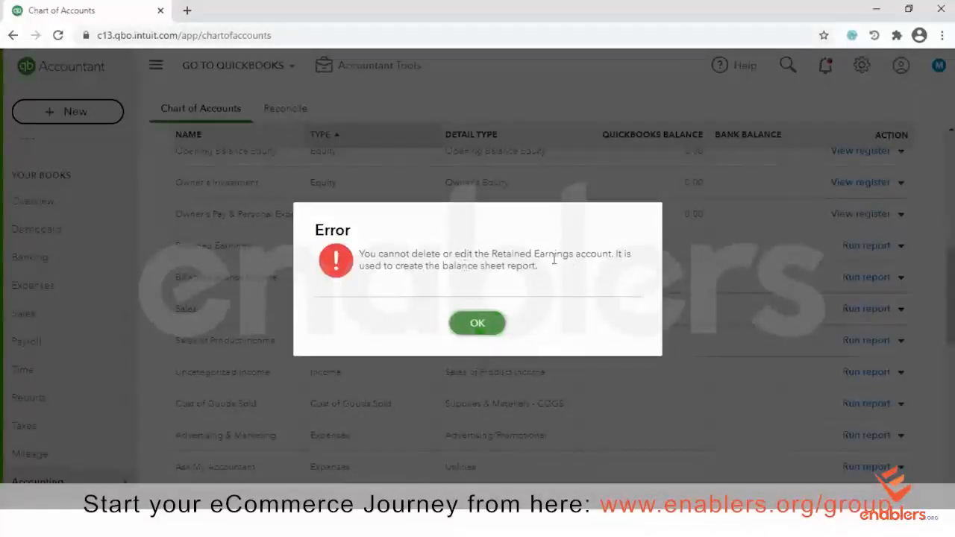
pyautogui.click(491, 328)
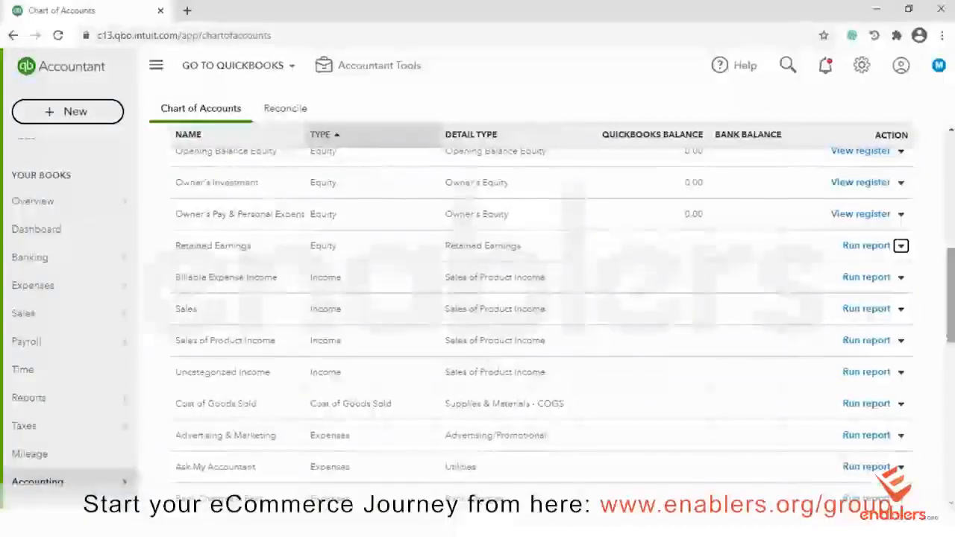
# Choose Make inactive on the Car & Truck row and confirm with Yes
pyautogui.scroll(-2, 540, 321)
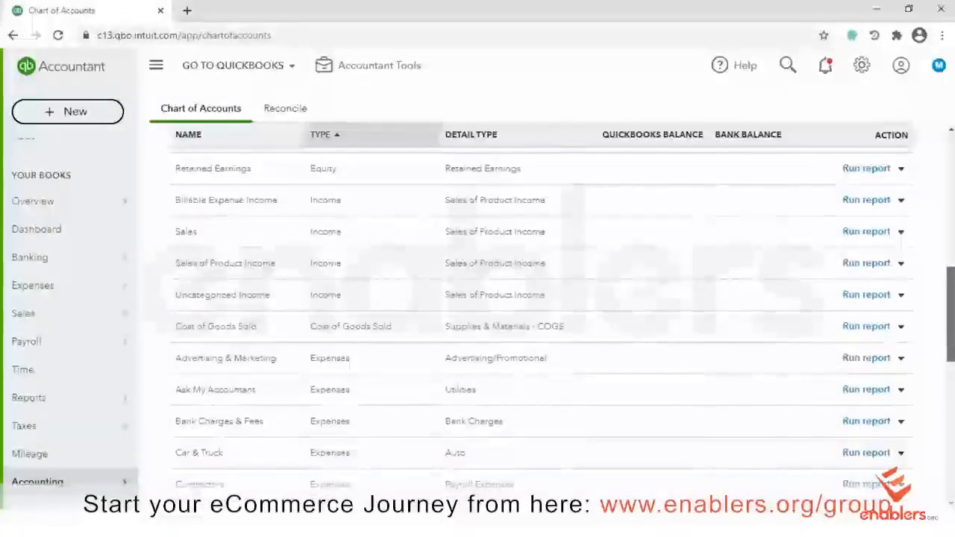
pyautogui.scroll(-1, 541, 320)
pyautogui.scroll(-1, 540, 321)
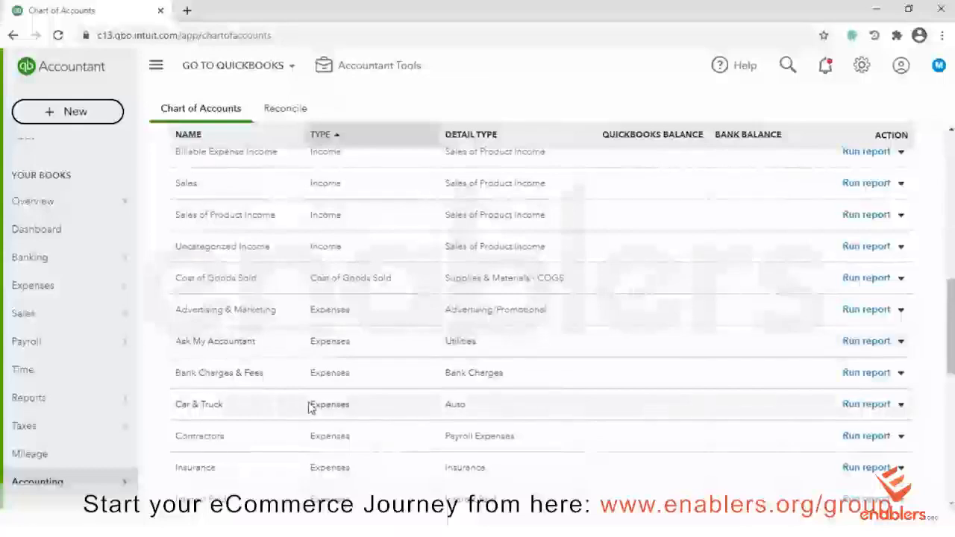
pyautogui.click(900, 411)
pyautogui.click(826, 447)
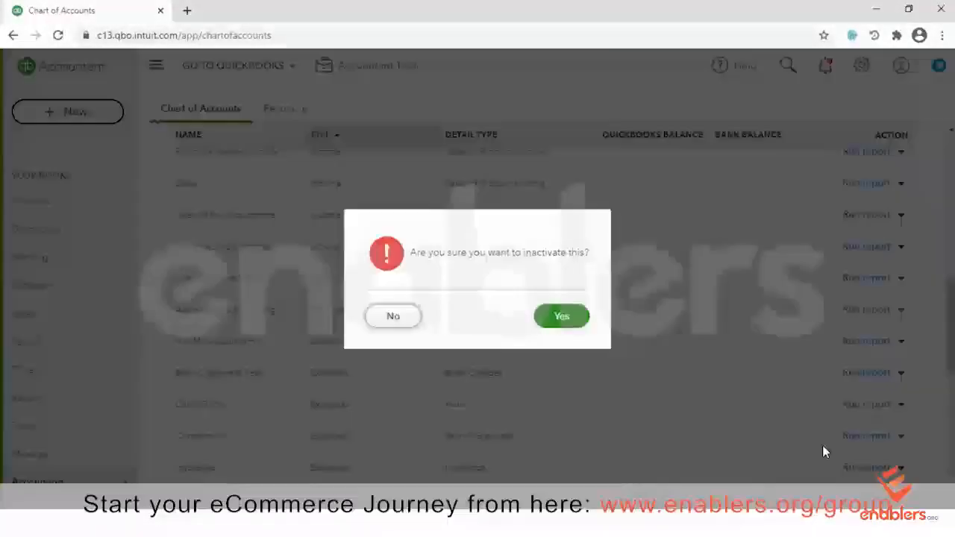
pyautogui.click(561, 321)
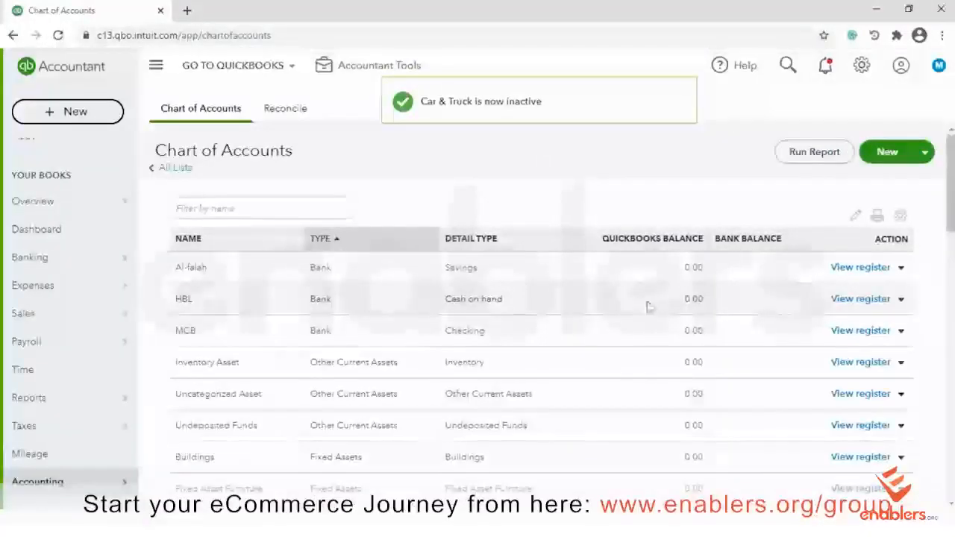
pyautogui.scroll(-3, 395, 86)
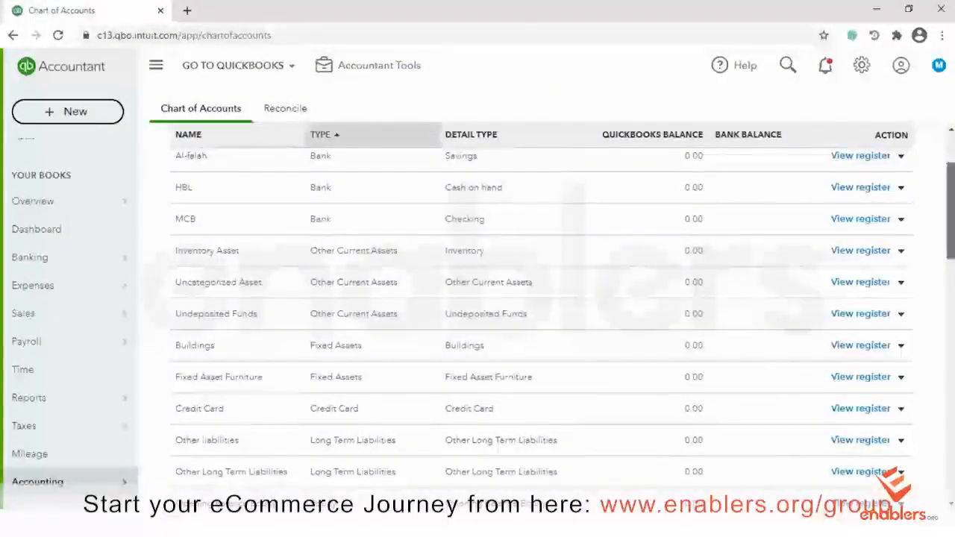
pyautogui.scroll(-2, 522, 298)
pyautogui.scroll(-2, 522, 299)
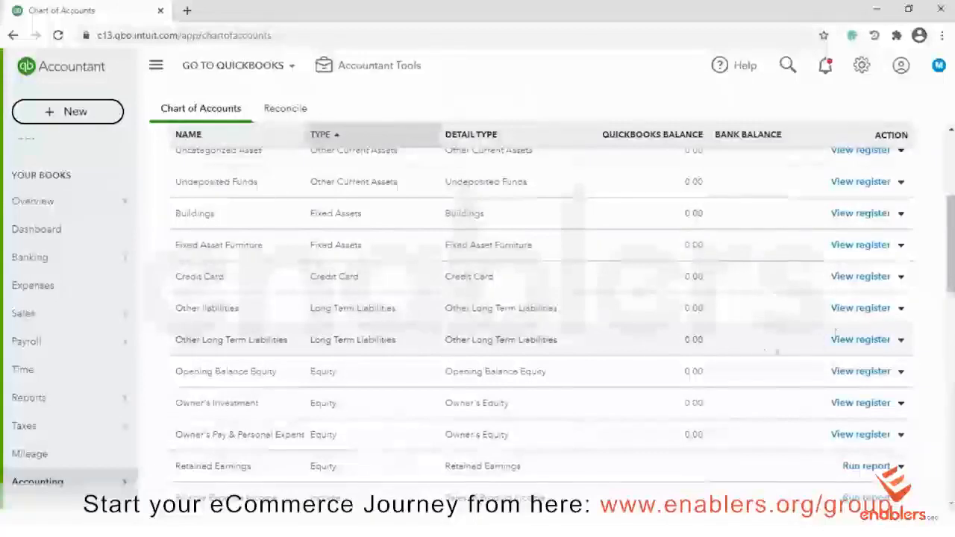
# Make the Other Long Term Liabilities account inactive
pyautogui.click(900, 340)
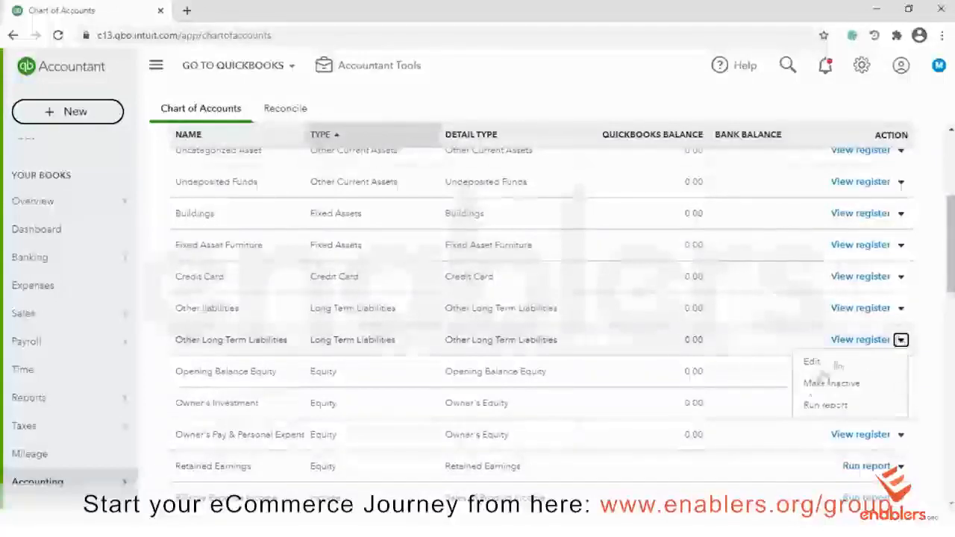
pyautogui.click(827, 384)
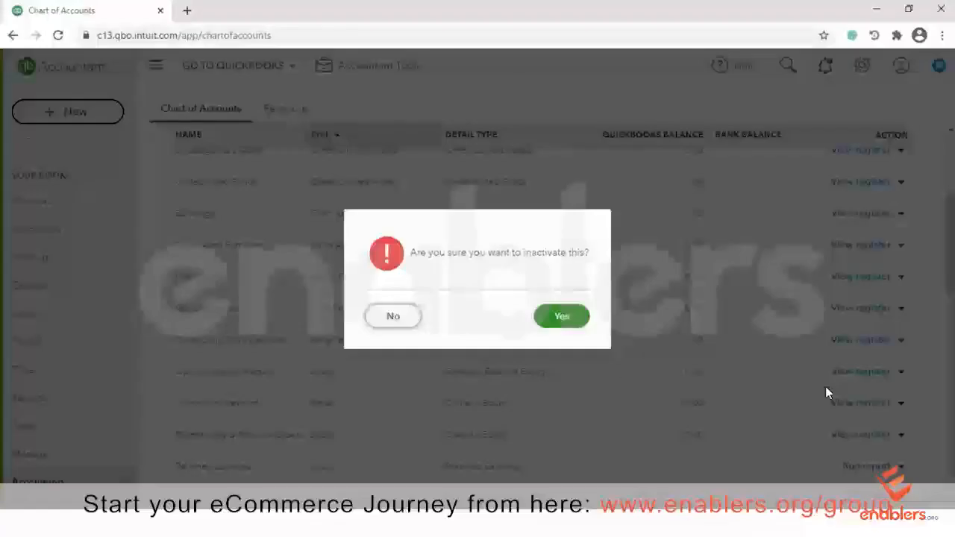
pyautogui.click(557, 316)
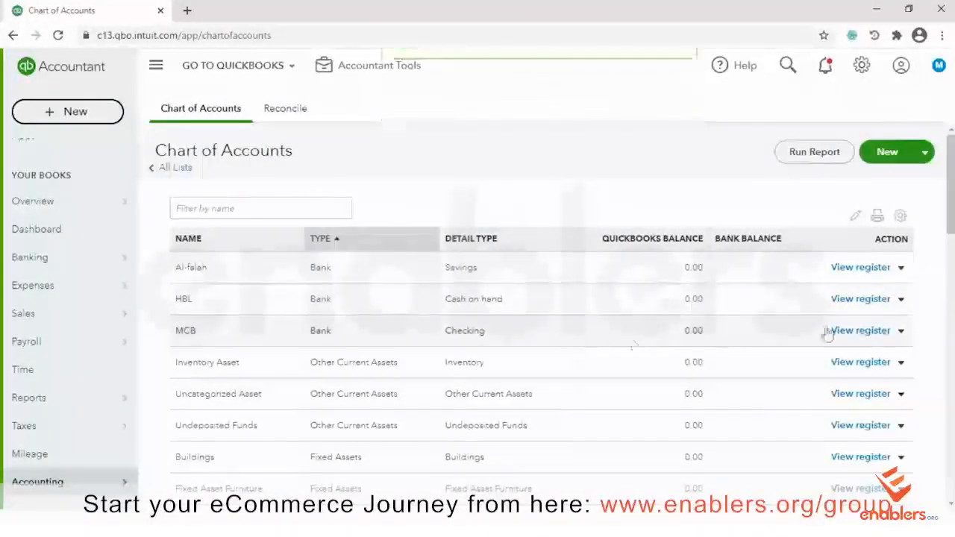
# Make the MCB bank account inactive and confirm the change
pyautogui.click(900, 331)
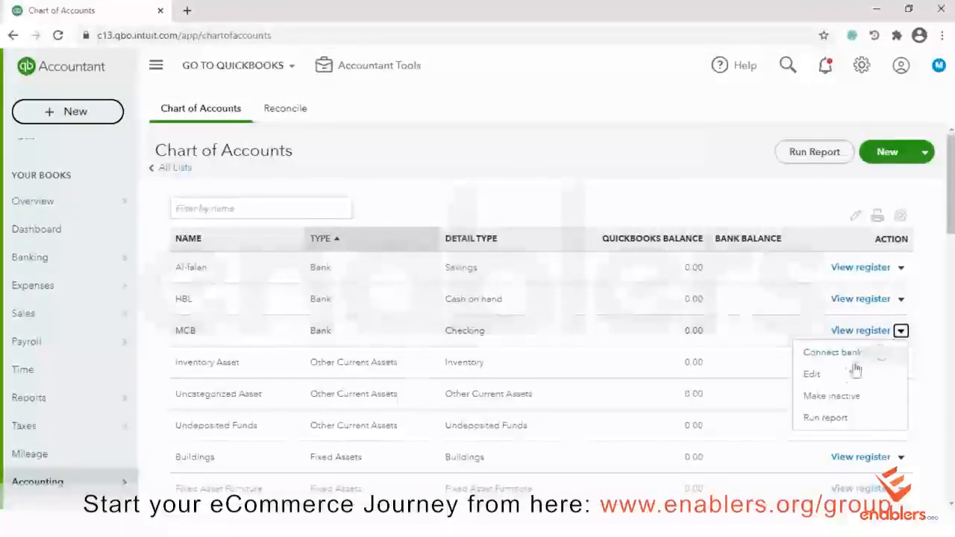
pyautogui.click(830, 396)
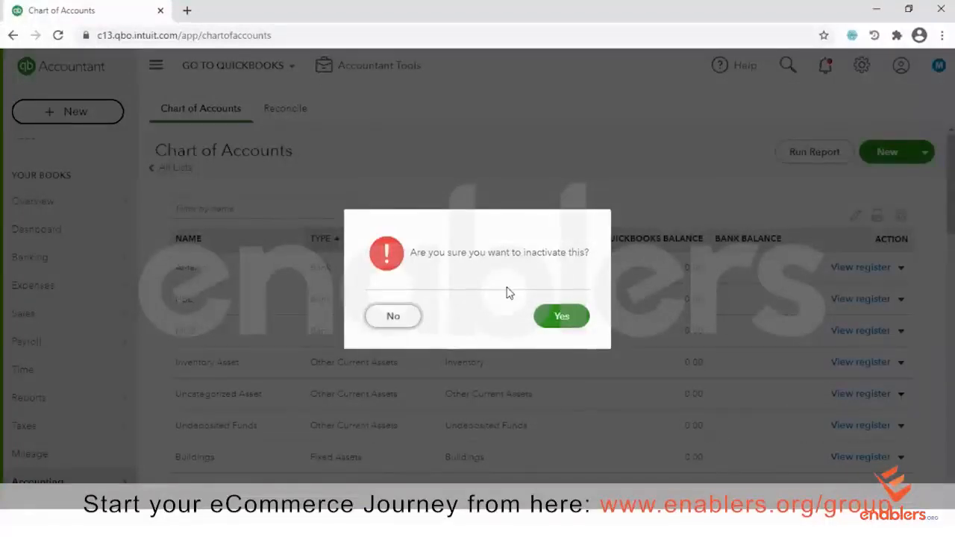
pyautogui.click(561, 317)
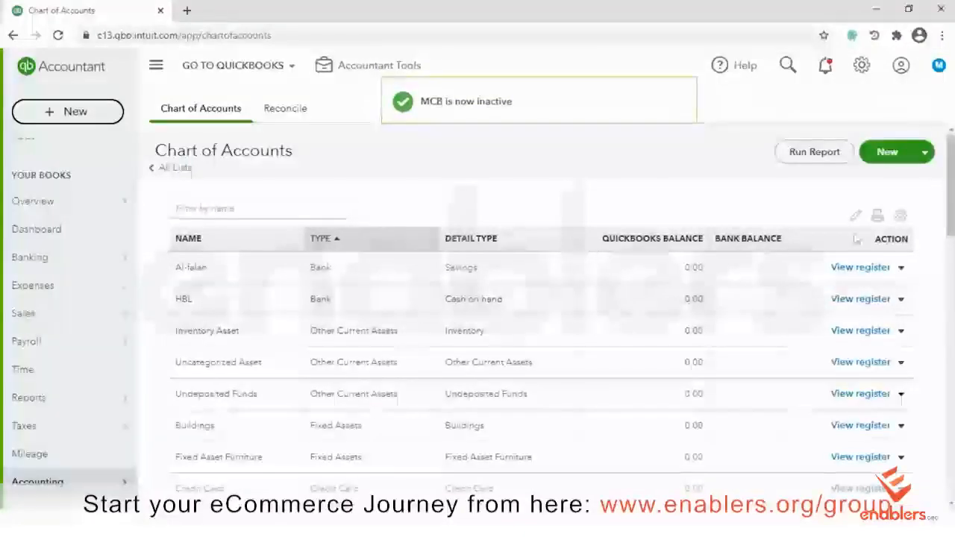
pyautogui.scroll(-2, 541, 320)
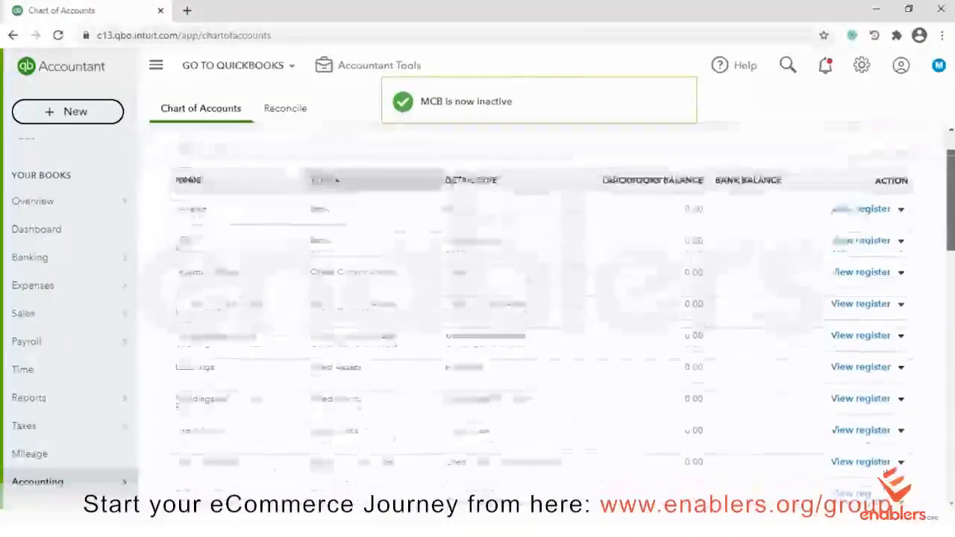
pyautogui.scroll(2, 541, 321)
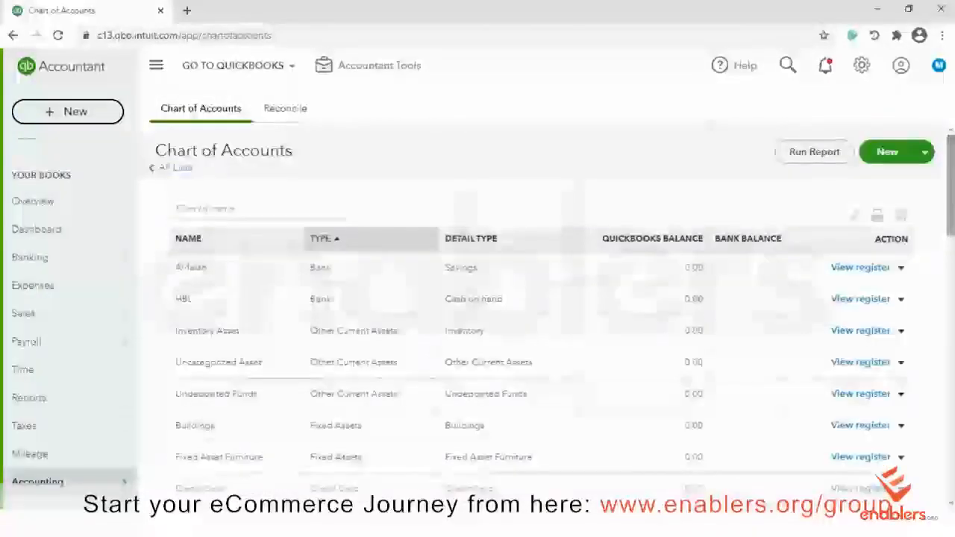
pyautogui.scroll(-4, 541, 320)
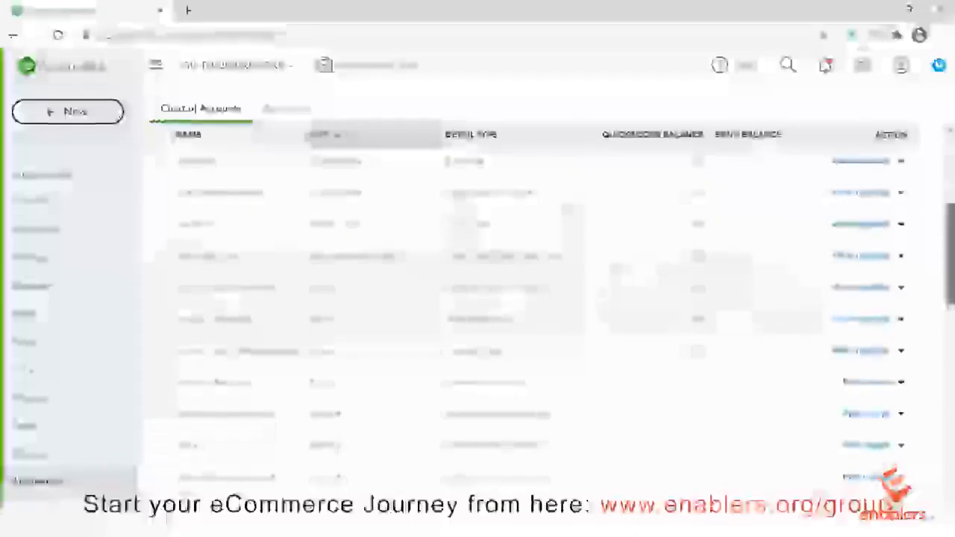
pyautogui.scroll(4, 541, 321)
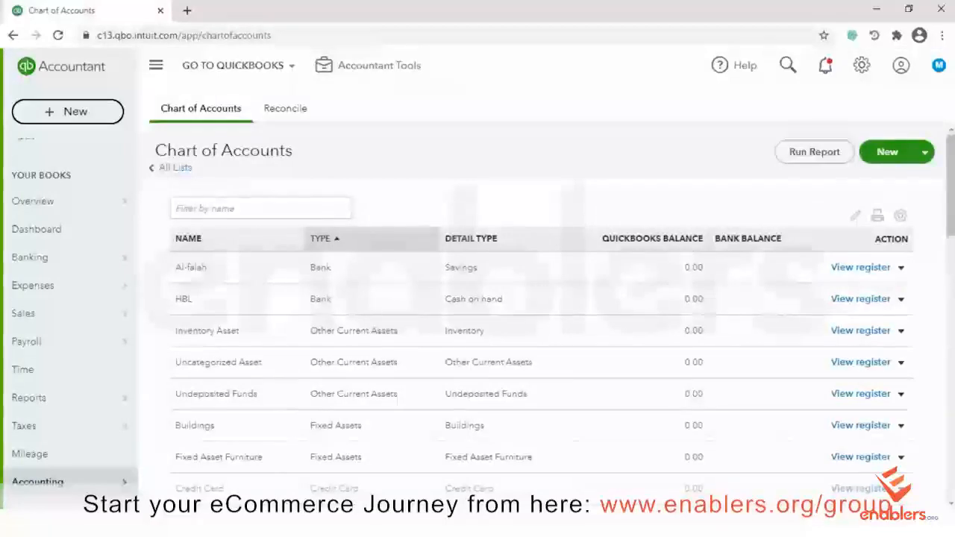
# Include inactive accounts in the Chart of Accounts list
pyautogui.click(901, 218)
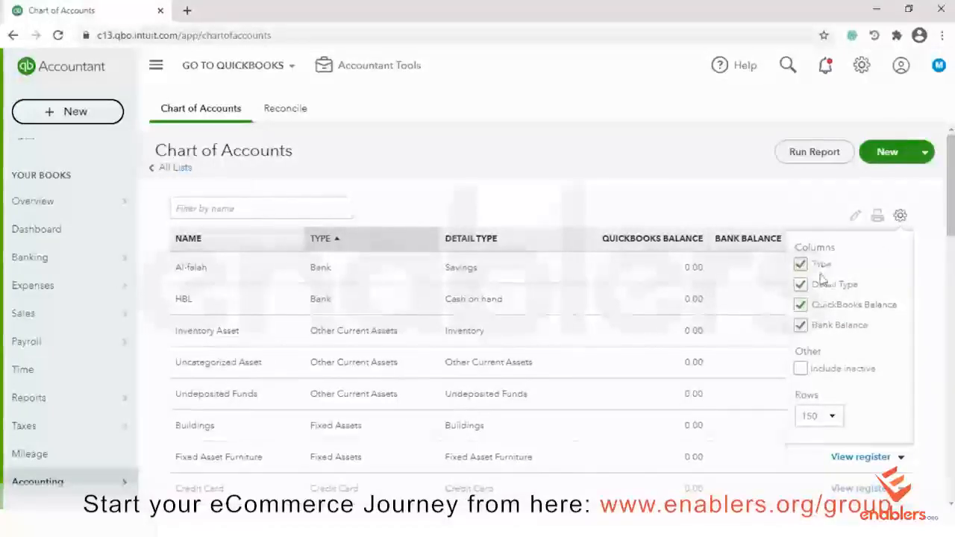
pyautogui.click(800, 370)
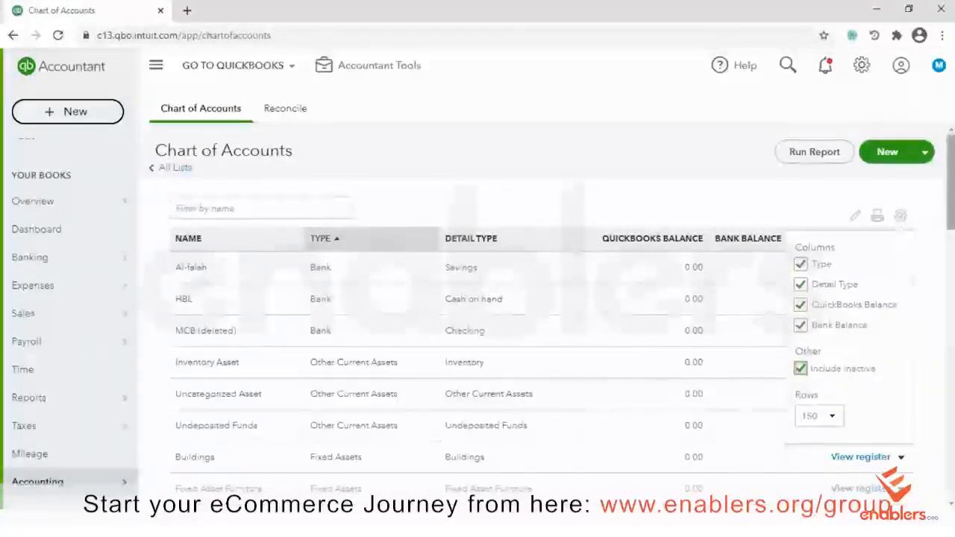
pyautogui.scroll(-1, 207, 328)
pyautogui.click(208, 328)
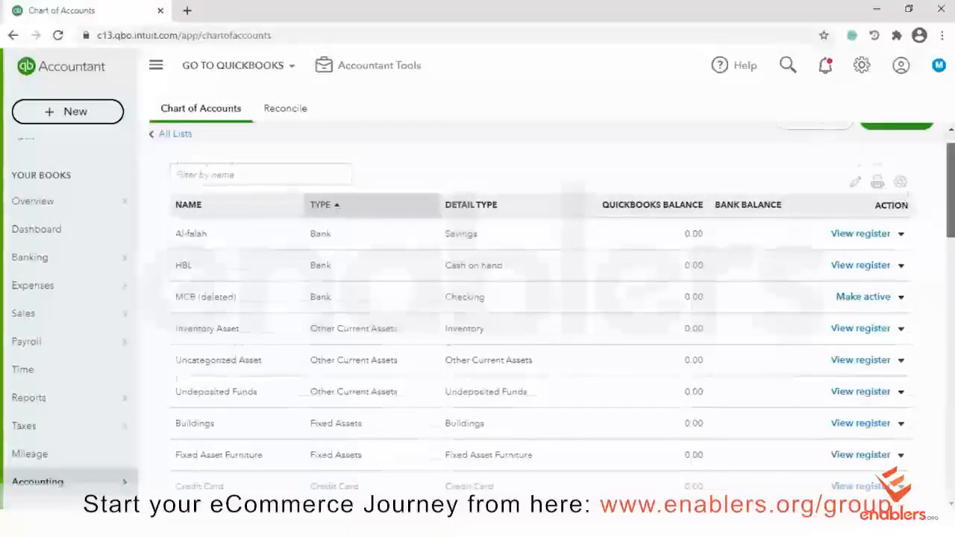
# Make the MCB bank account active again
pyautogui.scroll(-1, 363, 345)
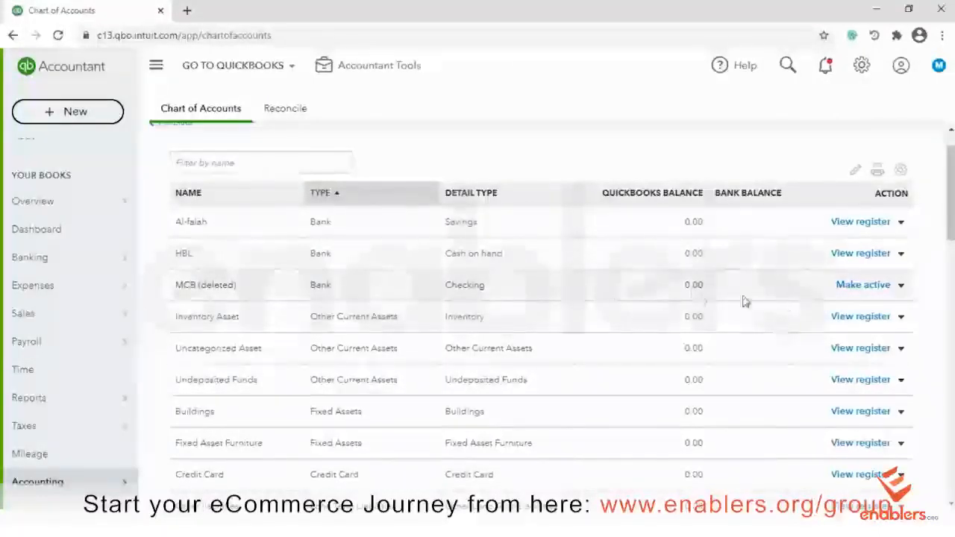
pyautogui.click(865, 287)
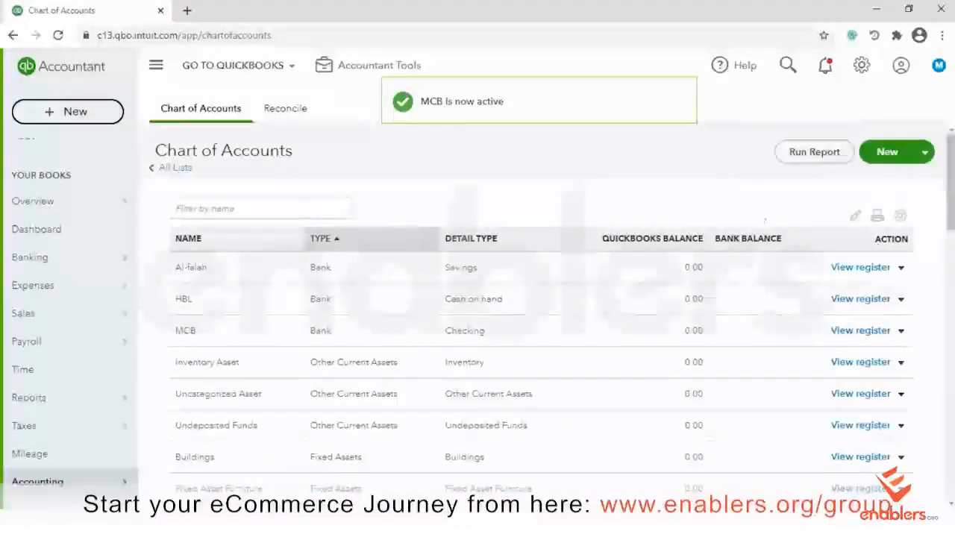
pyautogui.scroll(-1, 552, 317)
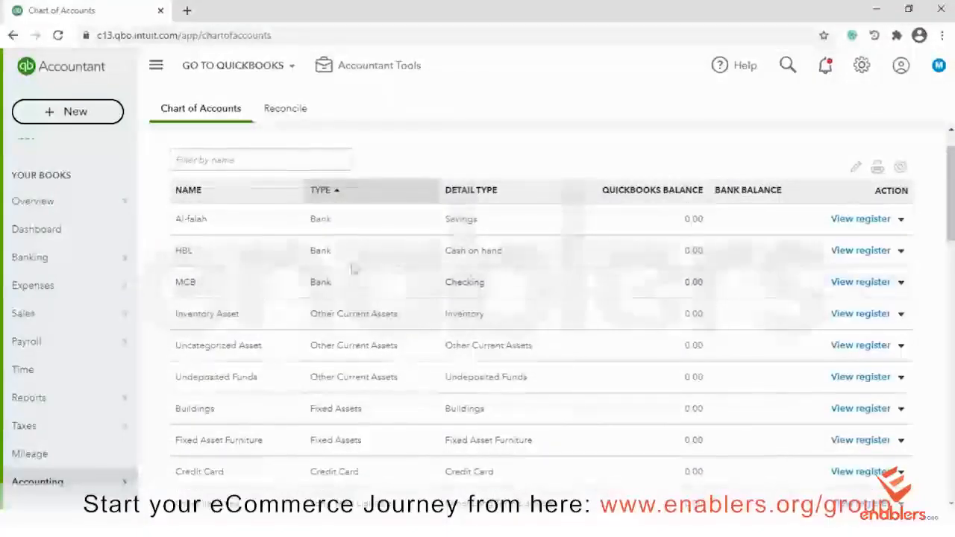
pyautogui.scroll(-3, 664, 246)
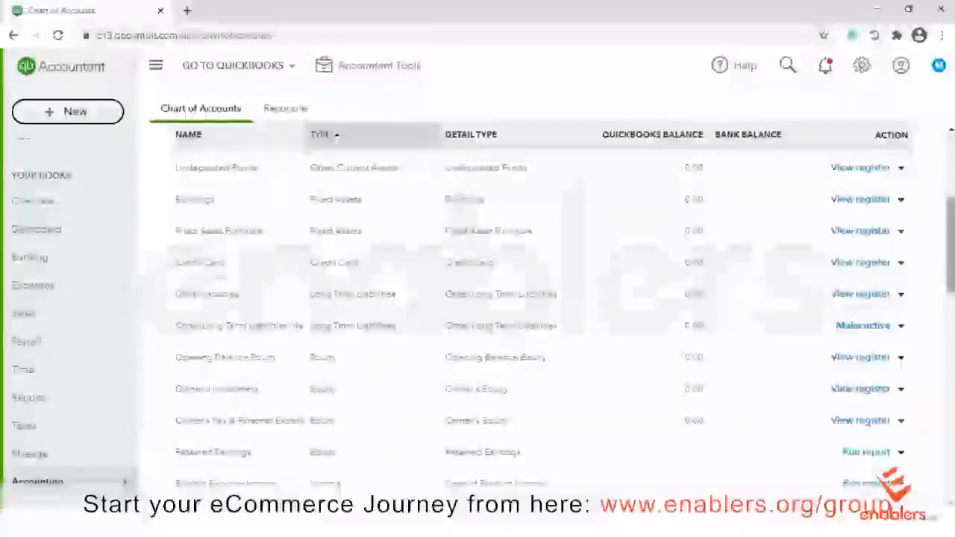
pyautogui.scroll(5, 537, 314)
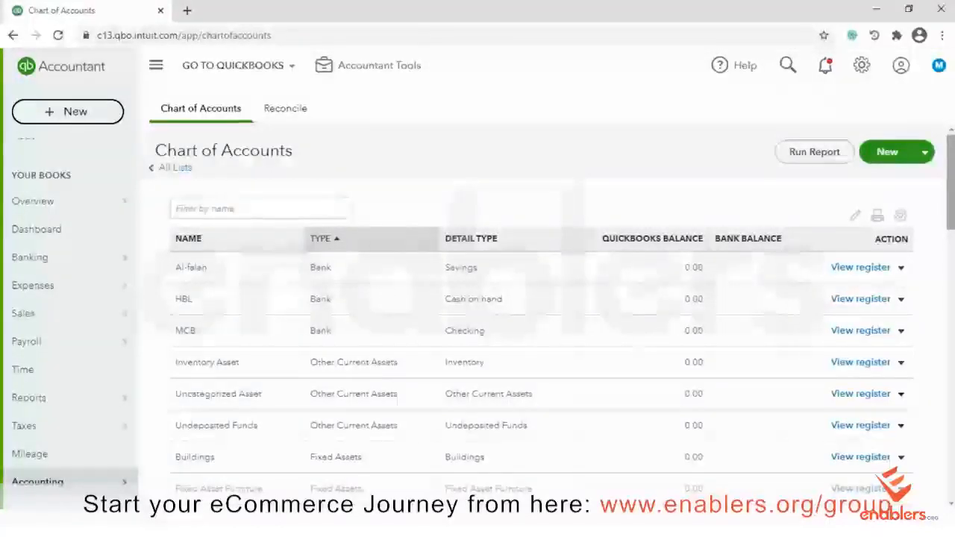
# From the Import accounts page, download the sample chart-of-accounts file and open it in Excel
pyautogui.click(926, 154)
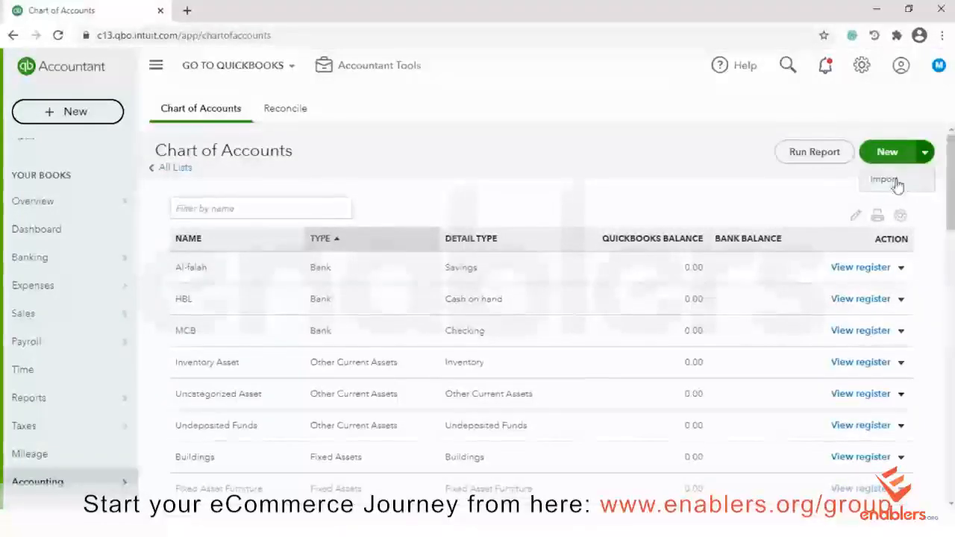
pyautogui.click(888, 179)
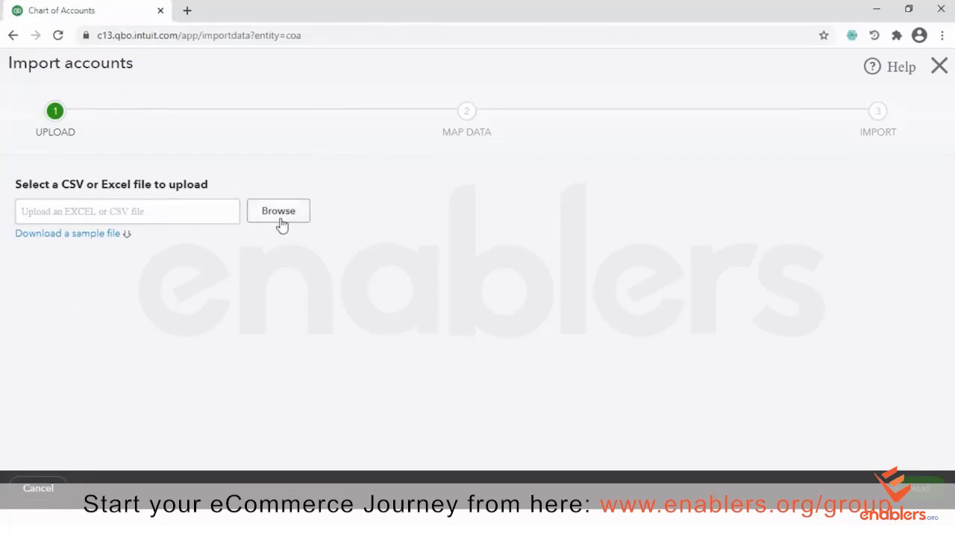
pyautogui.click(61, 238)
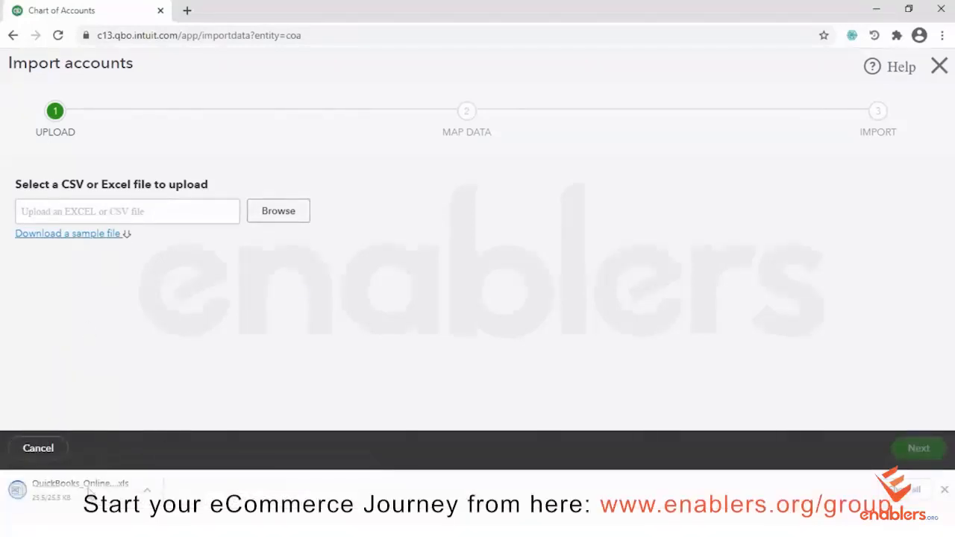
pyautogui.click(88, 489)
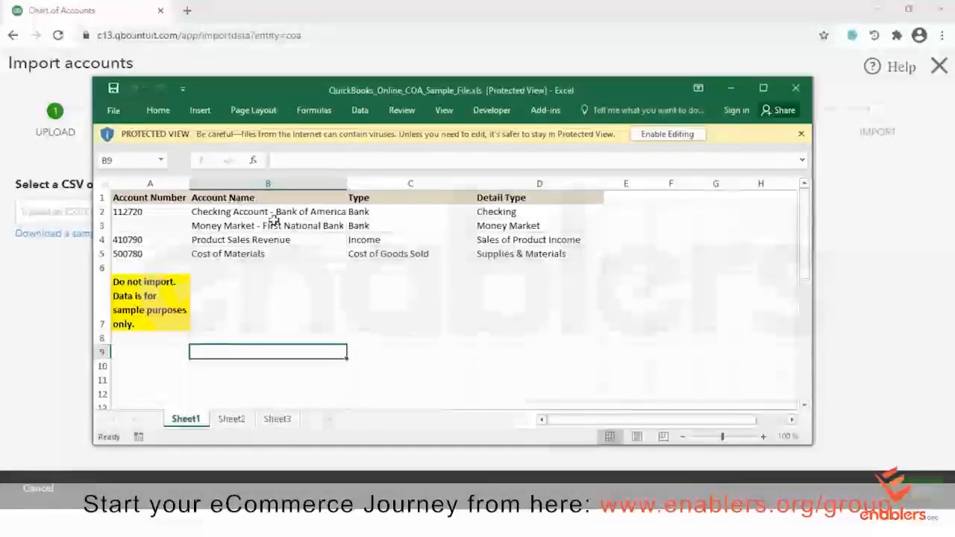
pyautogui.click(366, 211)
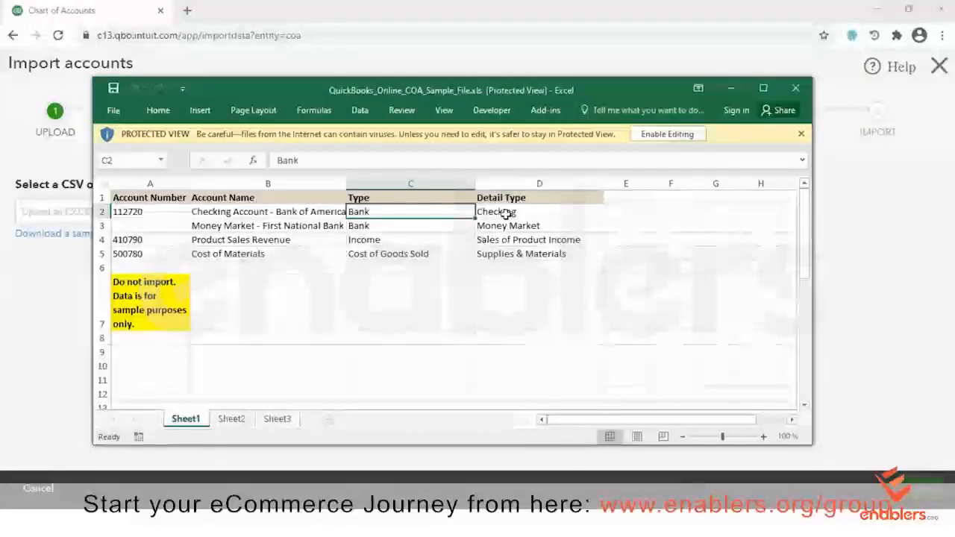
pyautogui.click(507, 212)
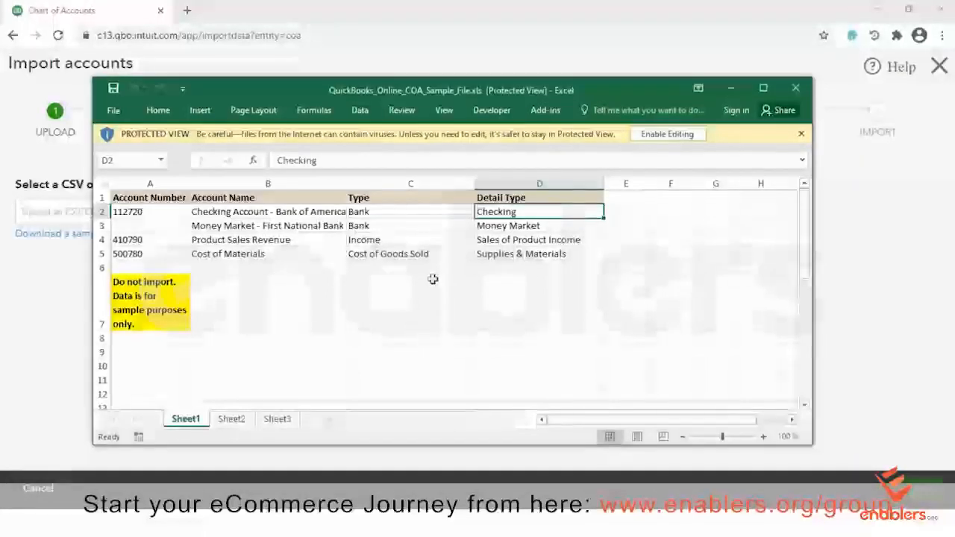
pyautogui.click(795, 88)
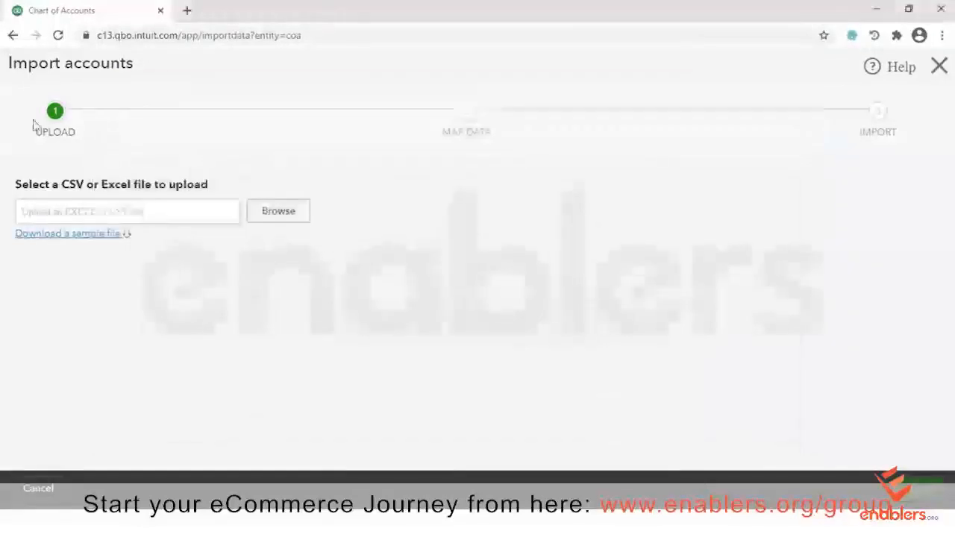
# Start a new account with type Fixed Assets and detail type Fixed Asset Computers
pyautogui.click(13, 35)
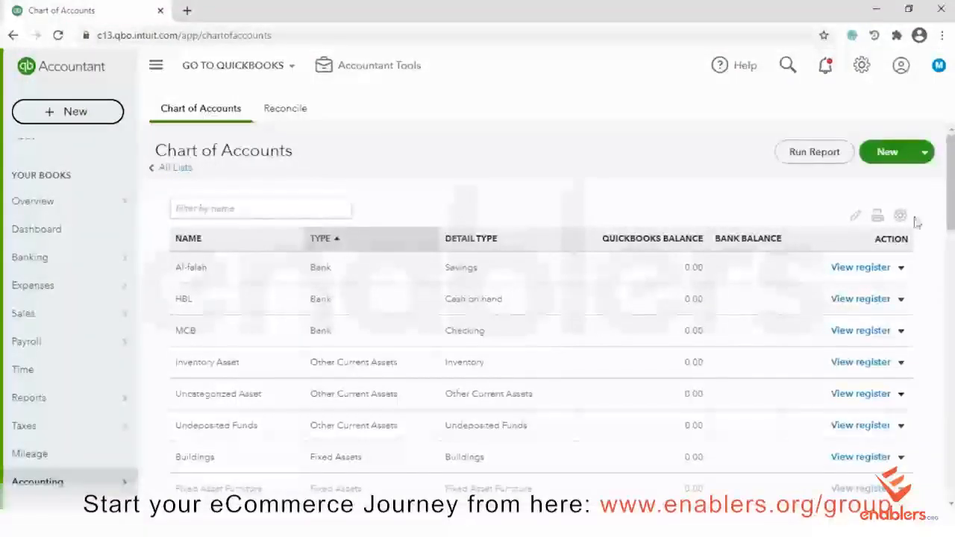
pyautogui.click(892, 152)
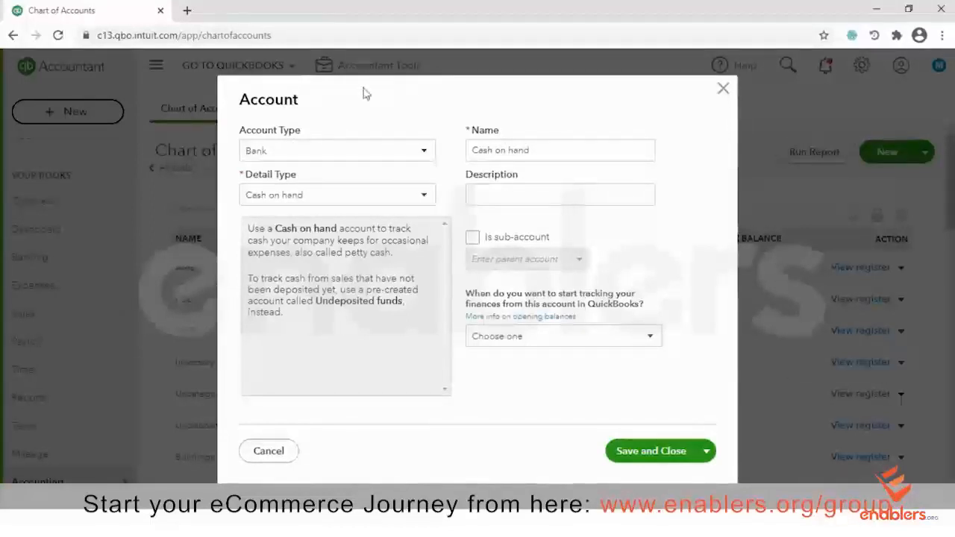
pyautogui.click(424, 153)
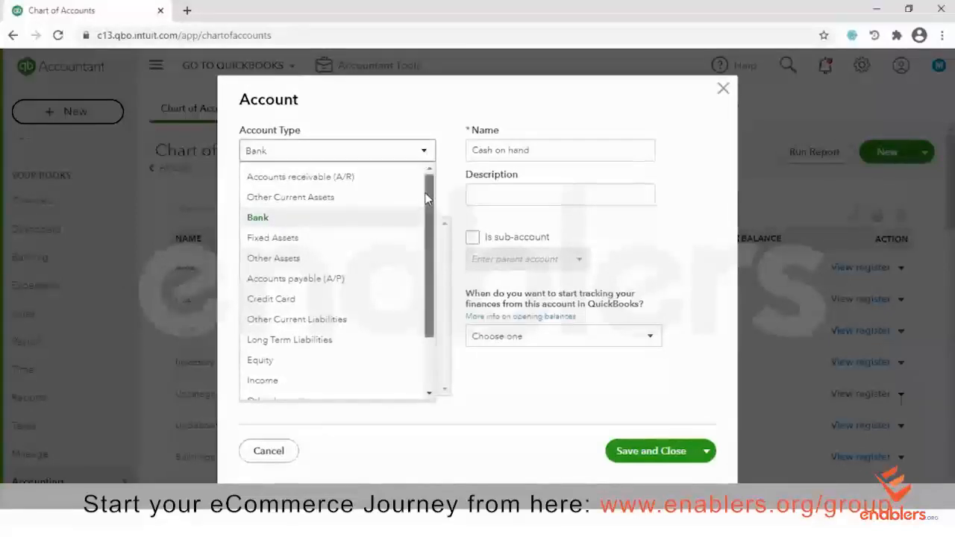
pyautogui.scroll(-1, 427, 200)
pyautogui.scroll(-2, 427, 205)
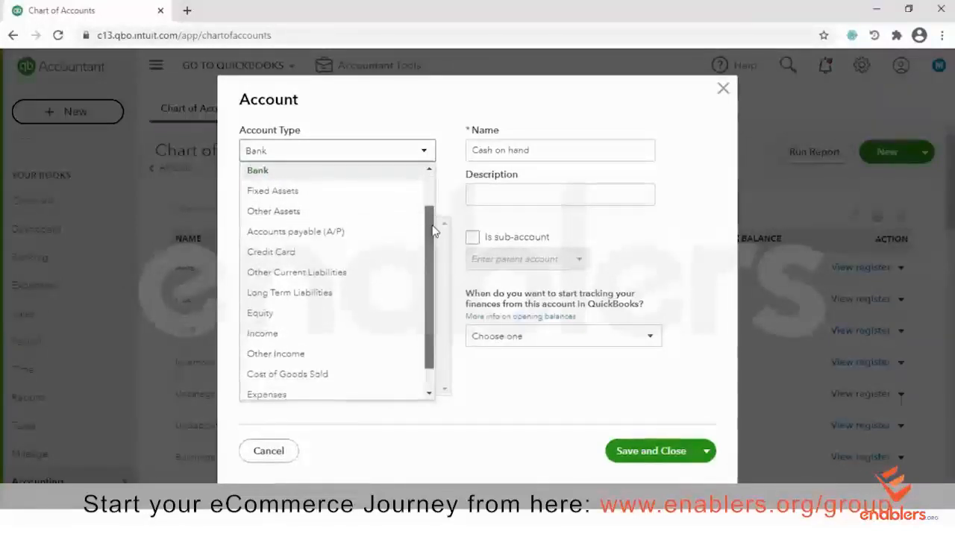
pyautogui.click(282, 192)
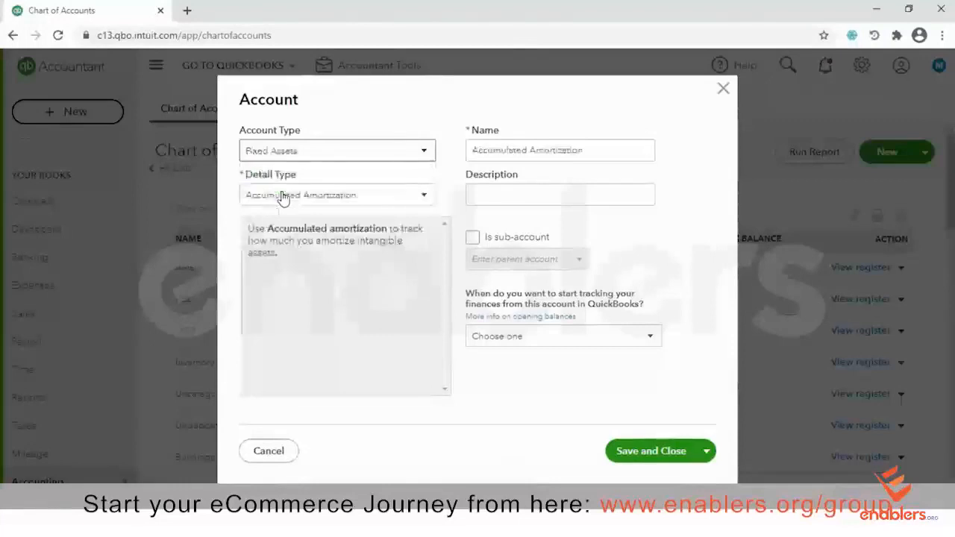
pyautogui.click(432, 196)
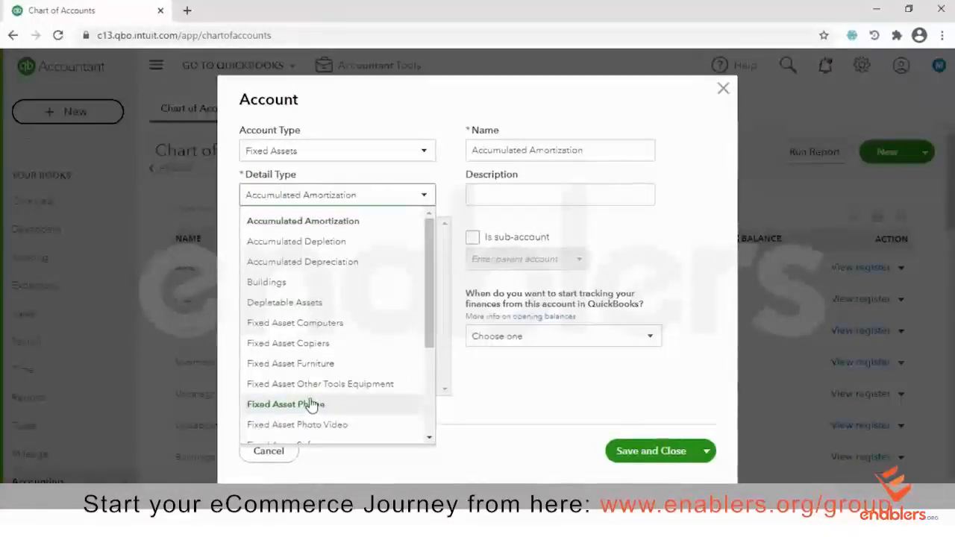
pyautogui.click(308, 323)
# Keep the name Fixed Asset Computers and choose Save and New
pyautogui.click(596, 152)
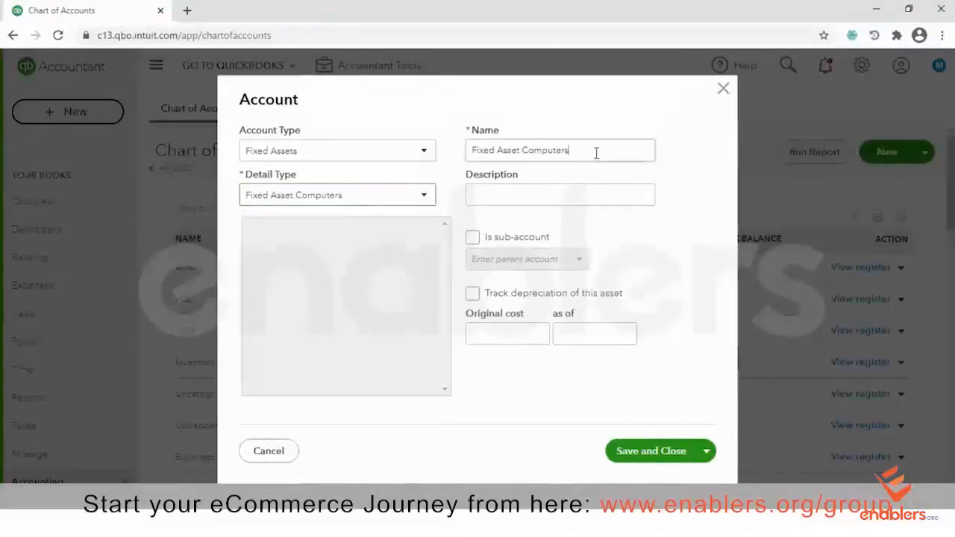
pyautogui.click(596, 152)
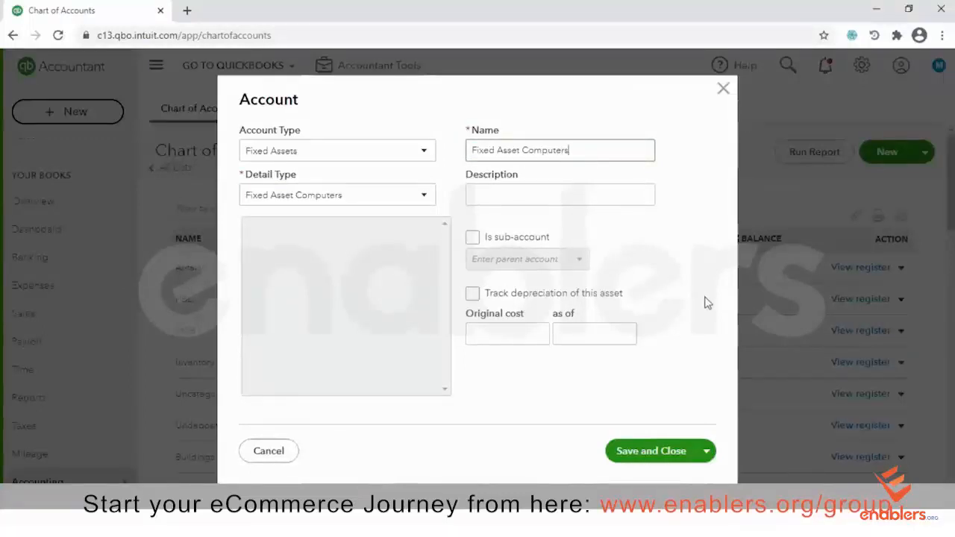
pyautogui.click(706, 453)
pyautogui.click(640, 489)
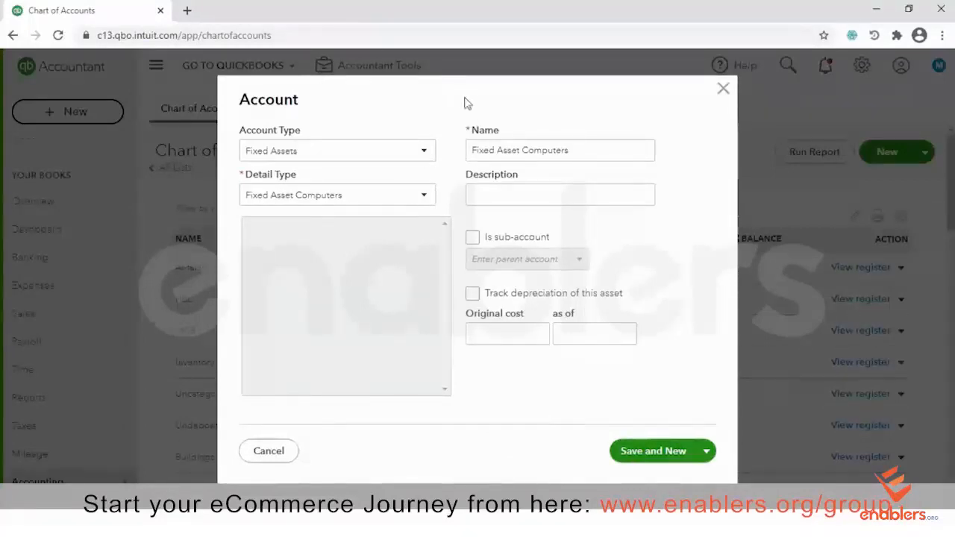
# Rename the duplicate account to Fixed Asset Computers 1234 and save it with Save and New
pyautogui.moveTo(371, 123); pyautogui.dragTo(393, 153)
pyautogui.click(385, 93)
pyautogui.click(671, 449)
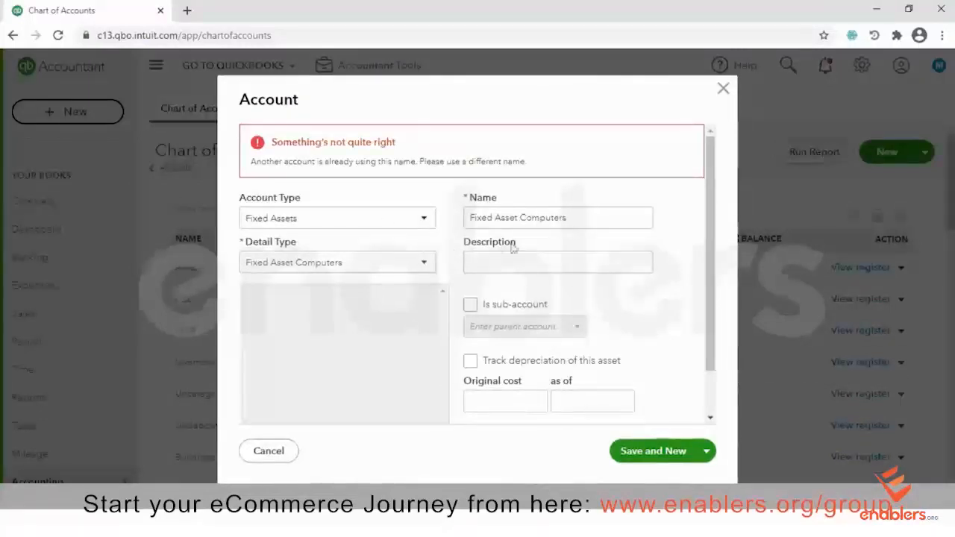
pyautogui.tripleClick(578, 216)
pyautogui.click(584, 216)
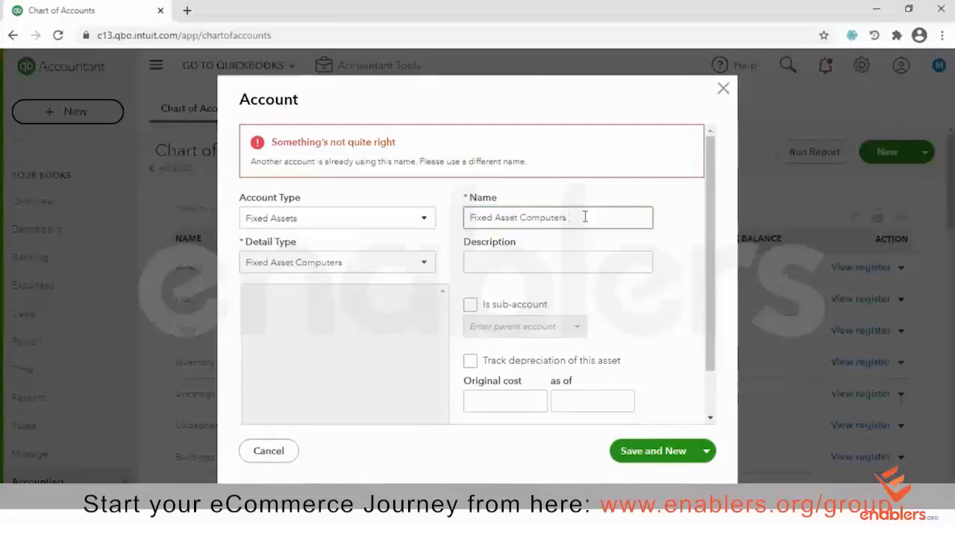
pyautogui.write('1234')
pyautogui.click(649, 452)
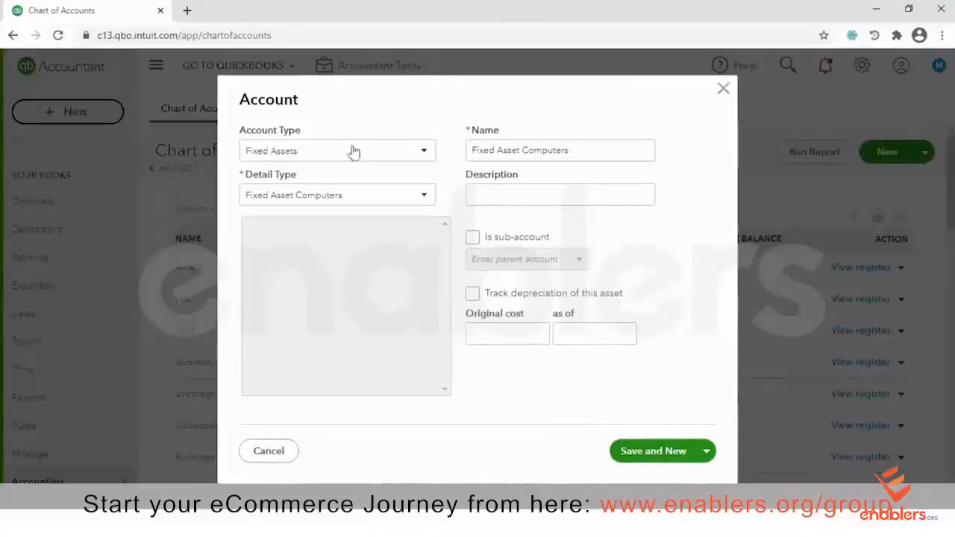
# Set the new account's type to Accounts payable (A/P)
pyautogui.click(423, 152)
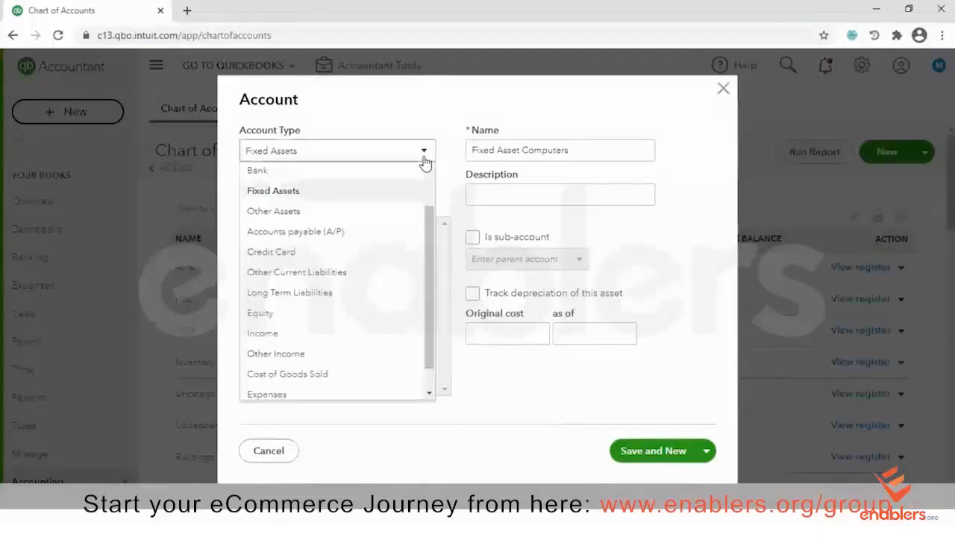
pyautogui.moveTo(429, 211); pyautogui.dragTo(433, 228)
pyautogui.click(300, 217)
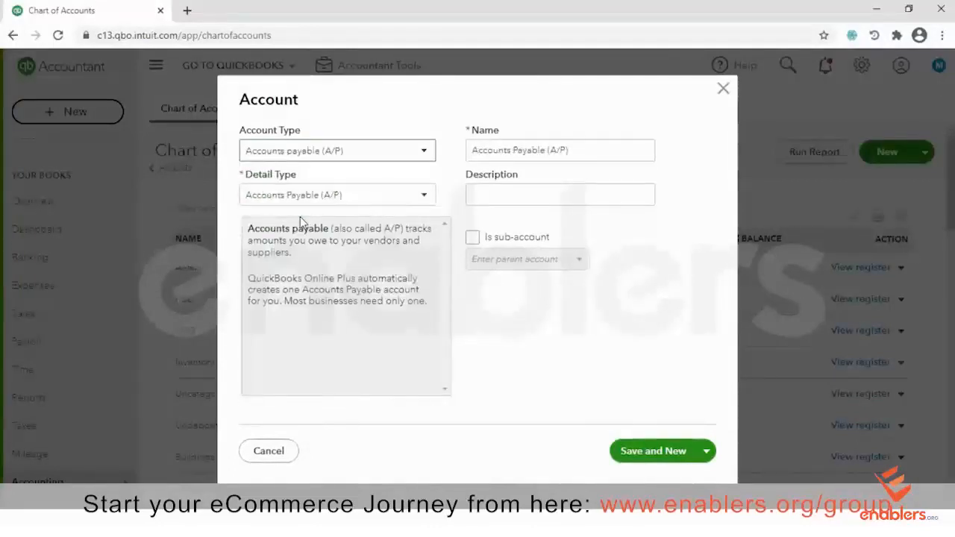
pyautogui.click(424, 198)
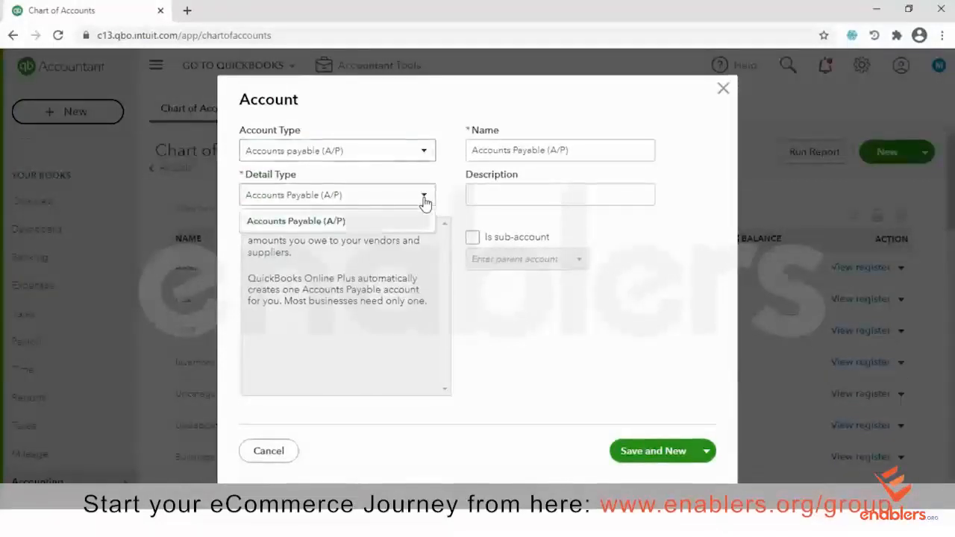
pyautogui.click(443, 192)
# Name the account Weekly Payables, save it, and close the account form
pyautogui.tripleClick(615, 149)
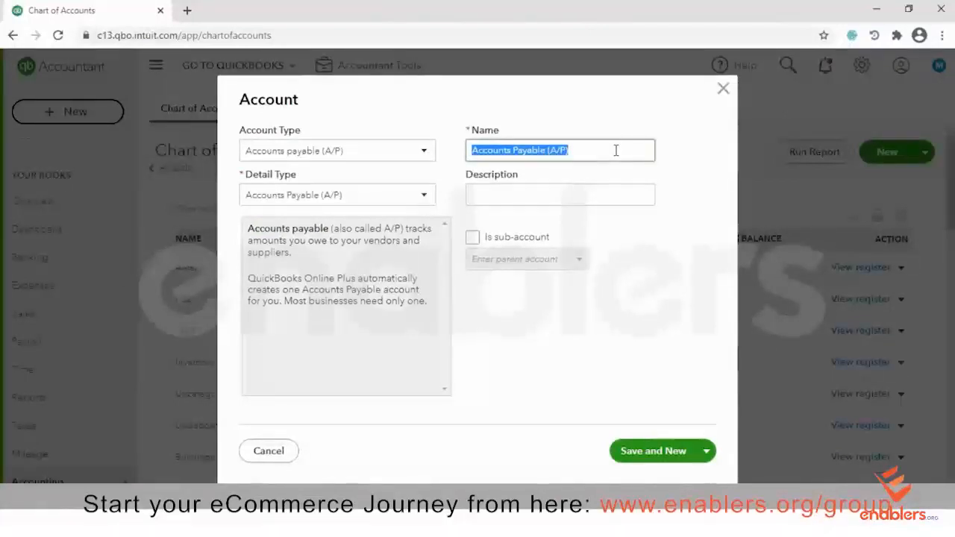
pyautogui.write('Cre')
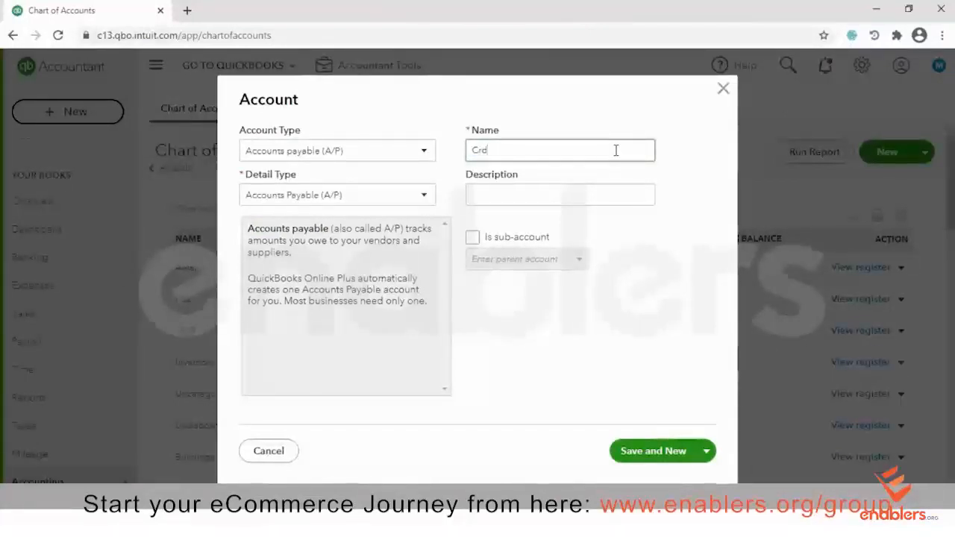
pyautogui.press('BackSpace')
pyautogui.press('BackSpace')
pyautogui.press('BackSpace')
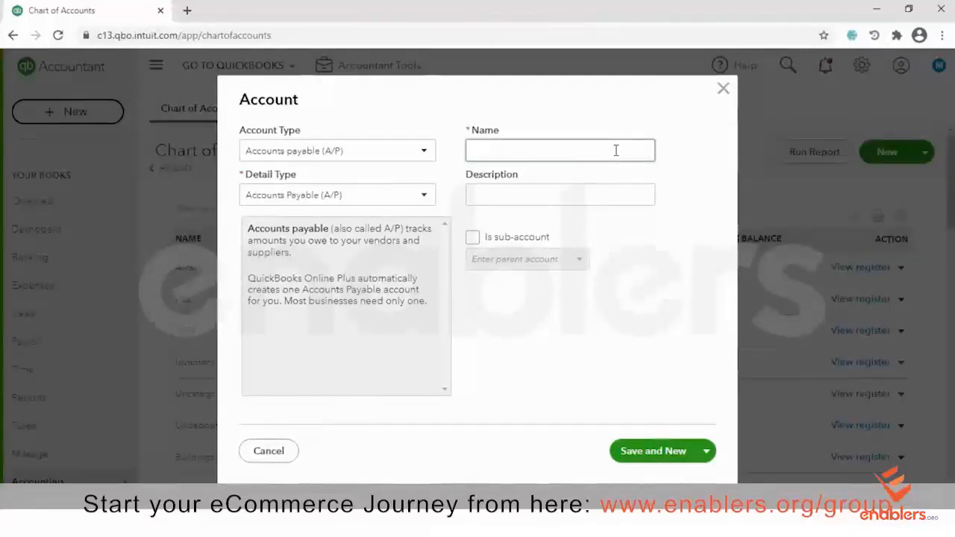
pyautogui.write('deal')
pyautogui.press('BackSpace')
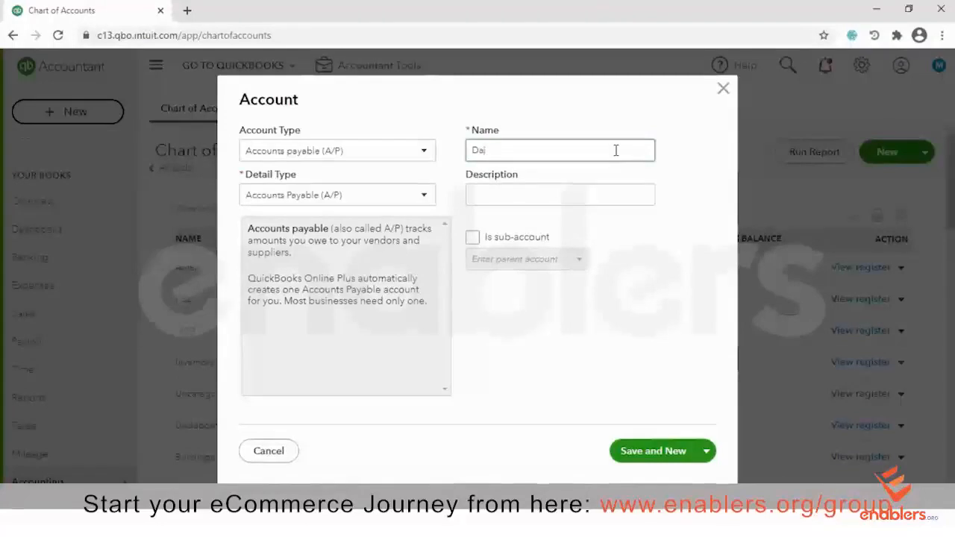
pyautogui.write('Weekly Paybales')
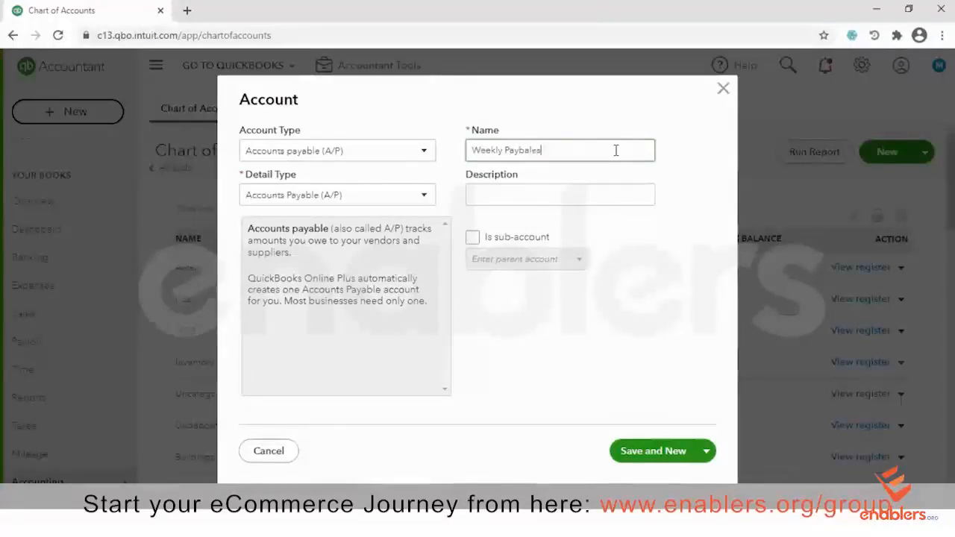
pyautogui.click(624, 349)
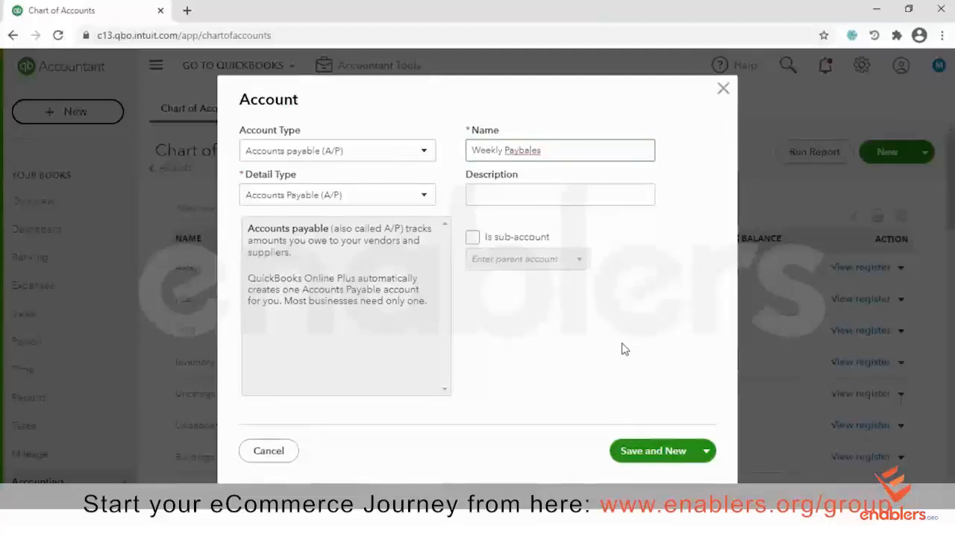
pyautogui.write('b')
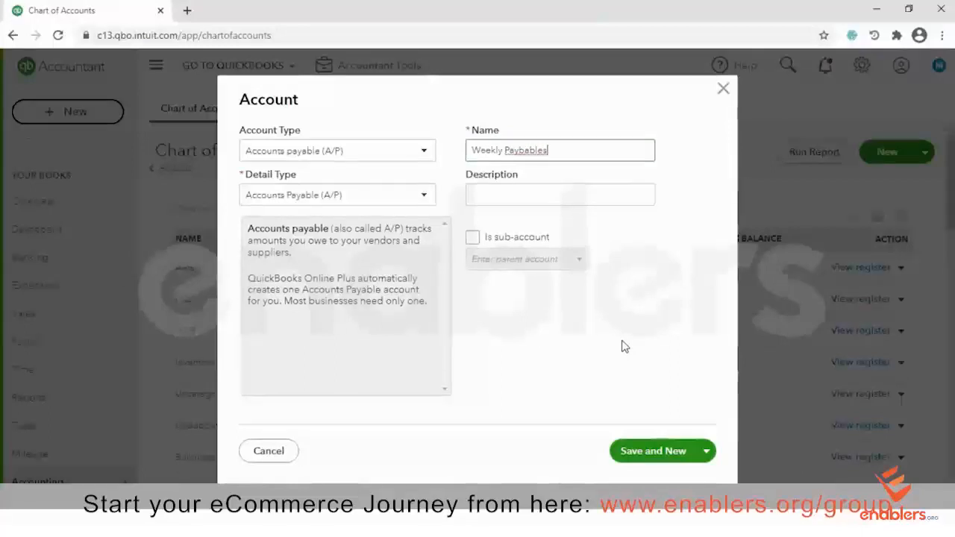
pyautogui.press('Left')
pyautogui.press('Left')
pyautogui.press('Left')
pyautogui.press('Left')
pyautogui.press('Left')
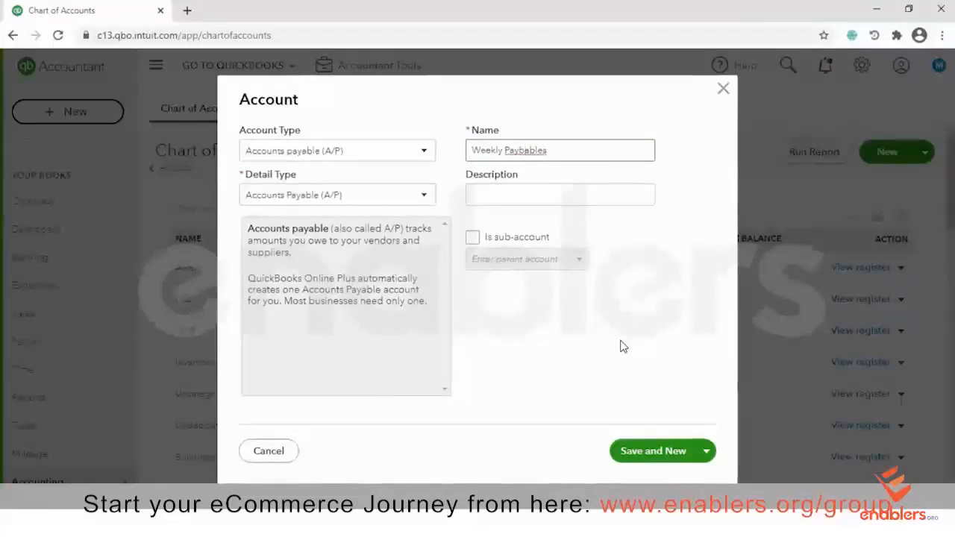
pyautogui.press('BackSpace')
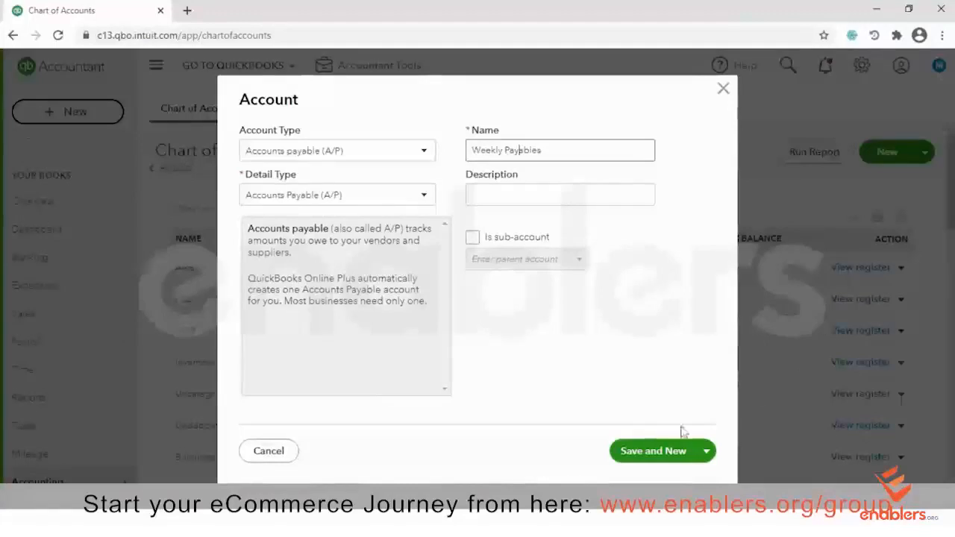
pyautogui.click(651, 455)
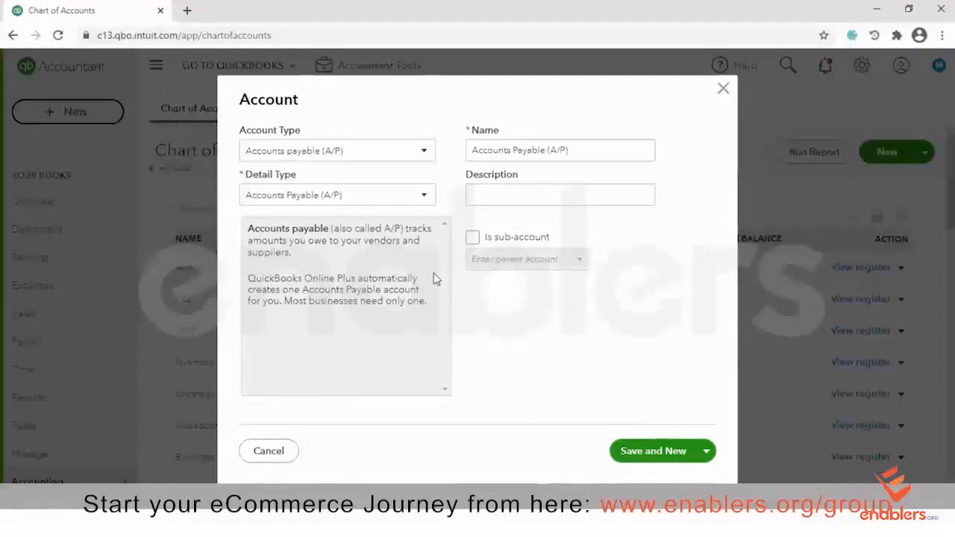
pyautogui.click(722, 89)
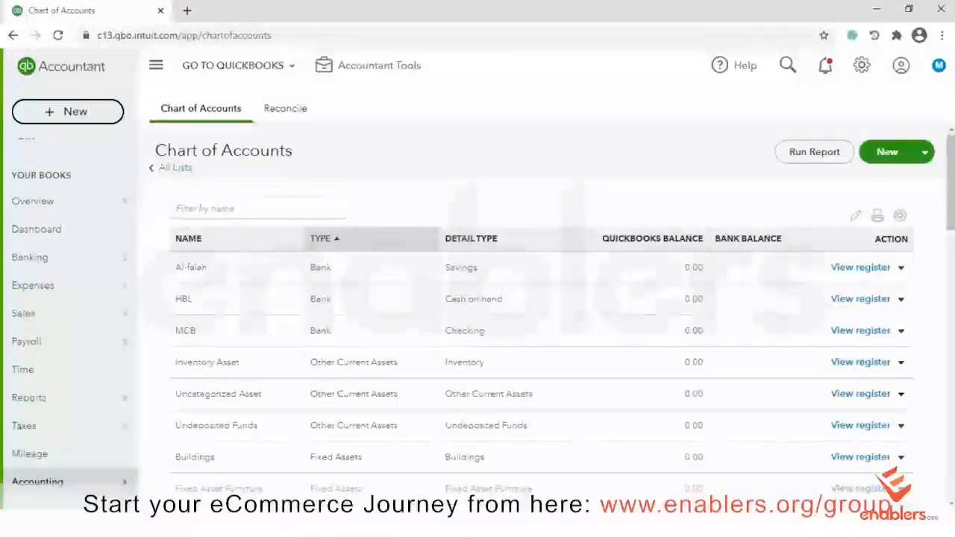
# Scroll through the Chart of Accounts list to review the accounts
pyautogui.scroll(-1, 504, 197)
pyautogui.scroll(-2, 504, 298)
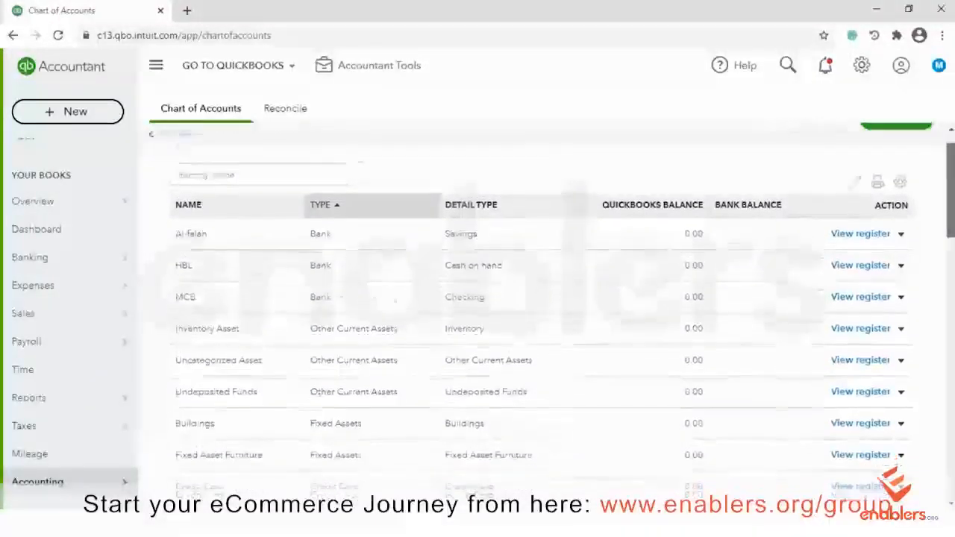
pyautogui.scroll(3, 505, 298)
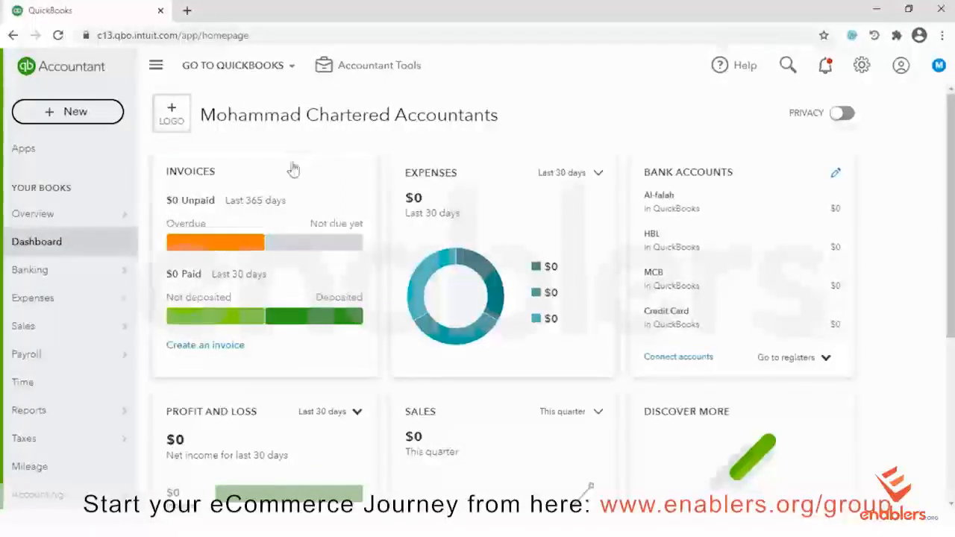
# Go to Sales and open the Customers list
pyautogui.click(36, 335)
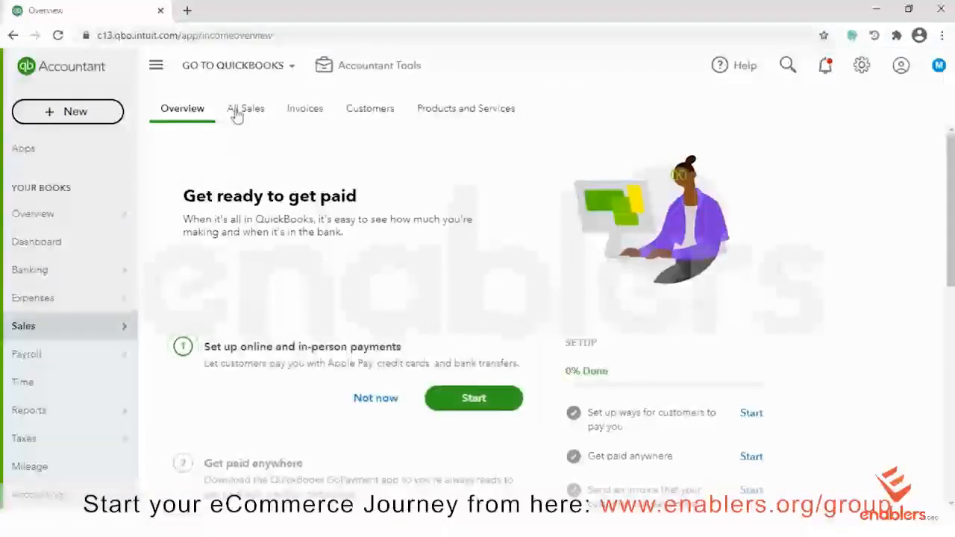
pyautogui.click(370, 111)
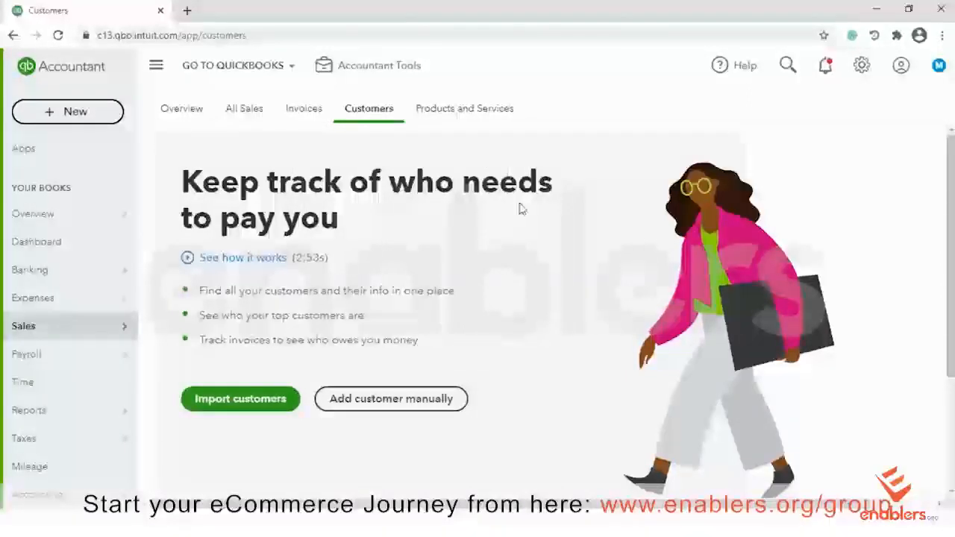
# Create a customer with first and last name, company XYZ Ltd, displayed as XYZ Ltd
pyautogui.click(387, 398)
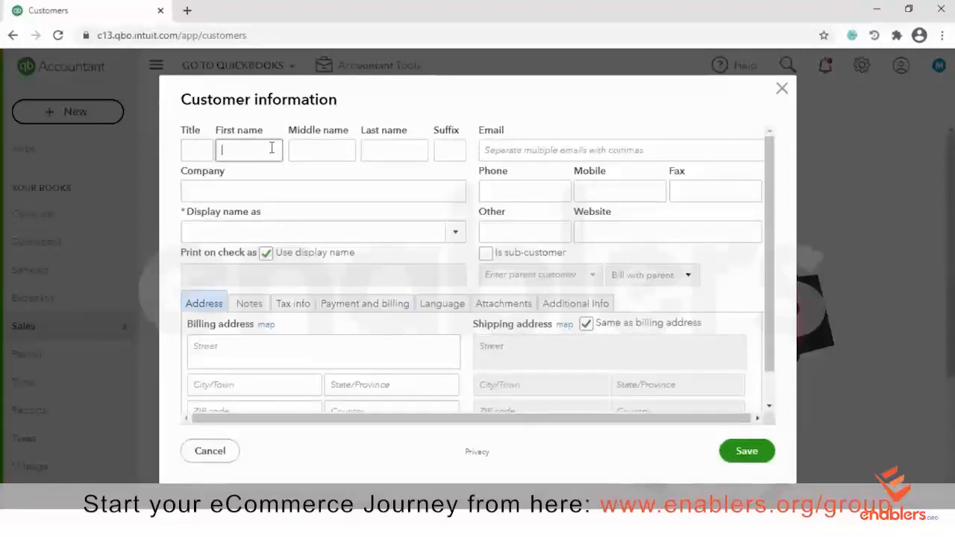
pyautogui.write('ABC')
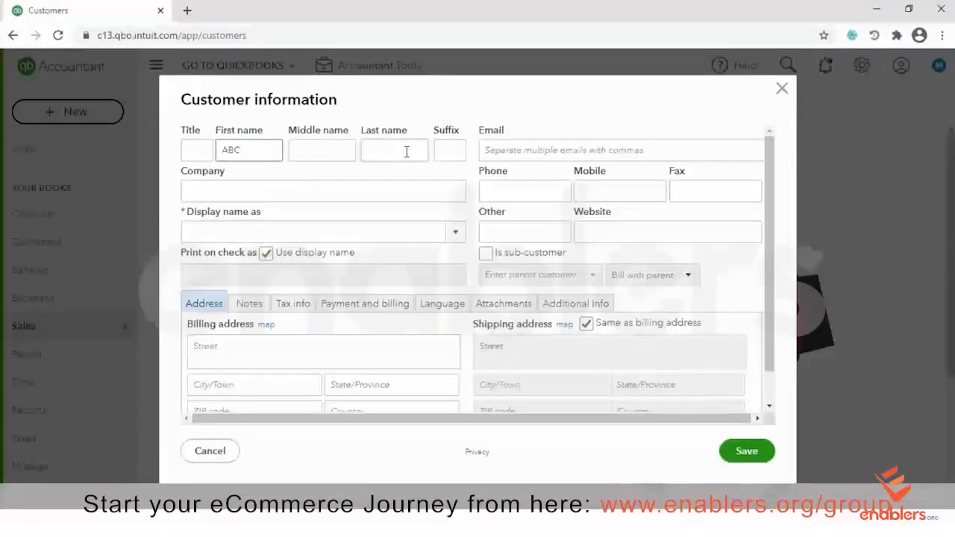
pyautogui.click(406, 152)
pyautogui.write('C')
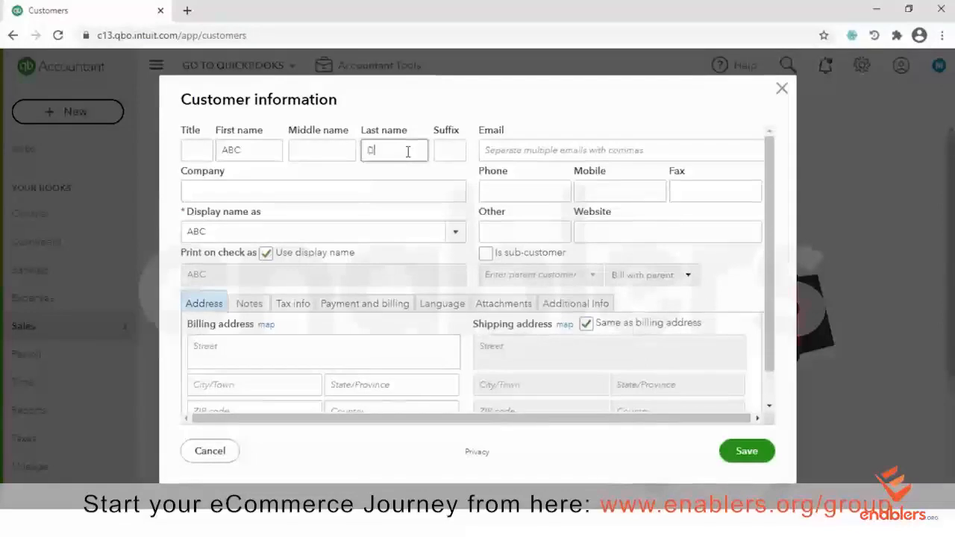
pyautogui.click(321, 189)
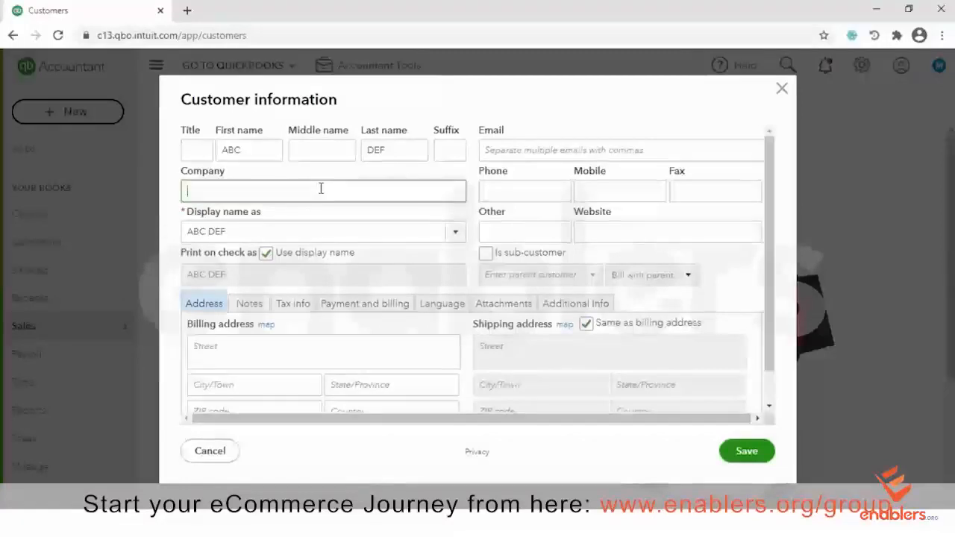
pyautogui.write('YZ ')
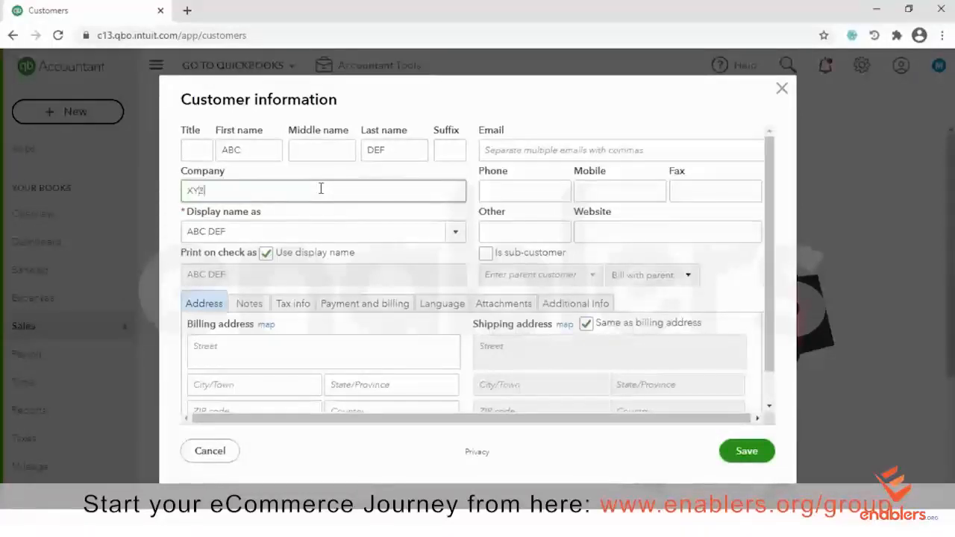
pyautogui.write('Ltd')
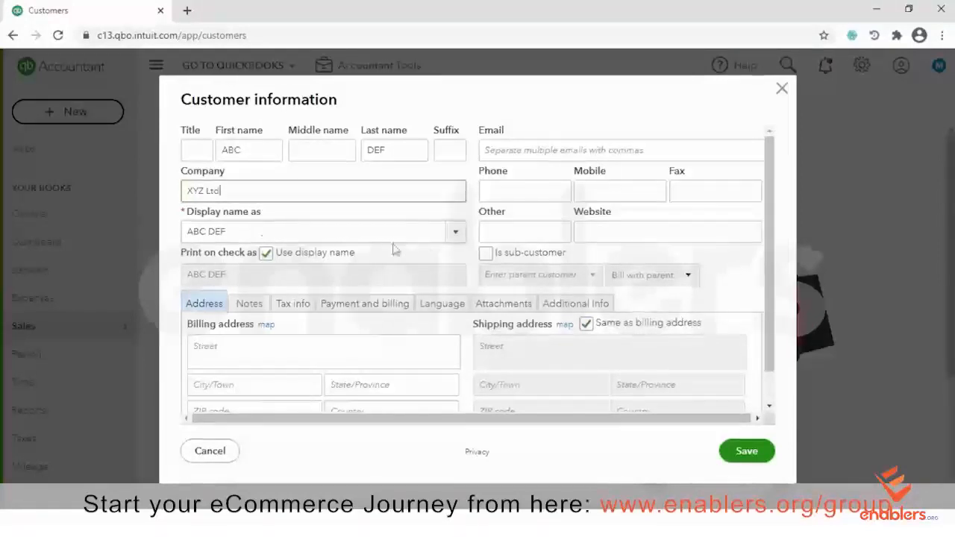
pyautogui.click(452, 236)
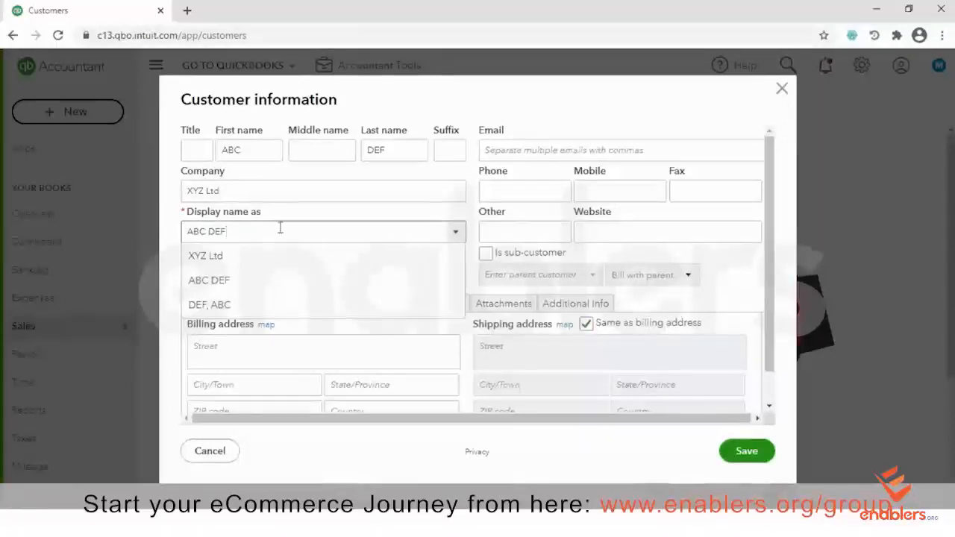
pyautogui.click(216, 258)
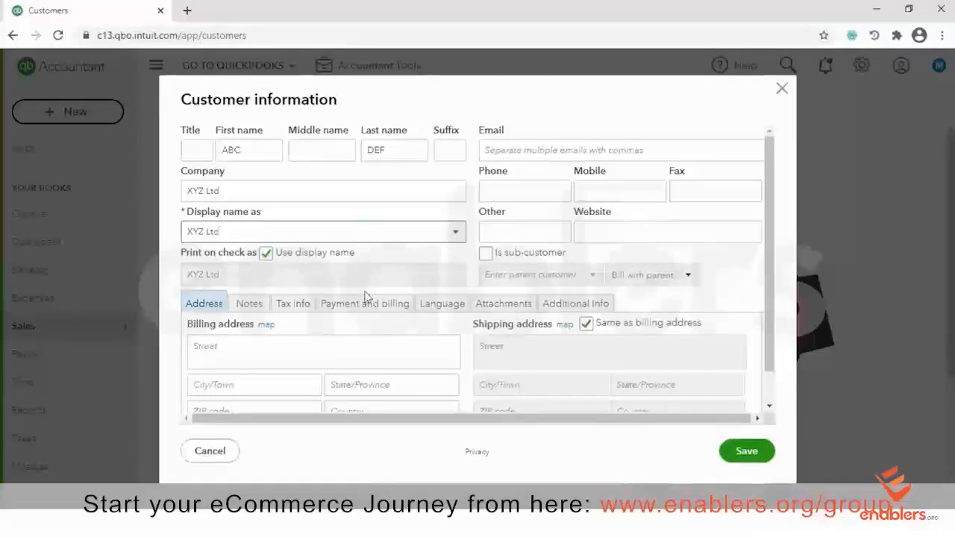
pyautogui.scroll(-2, 770, 186)
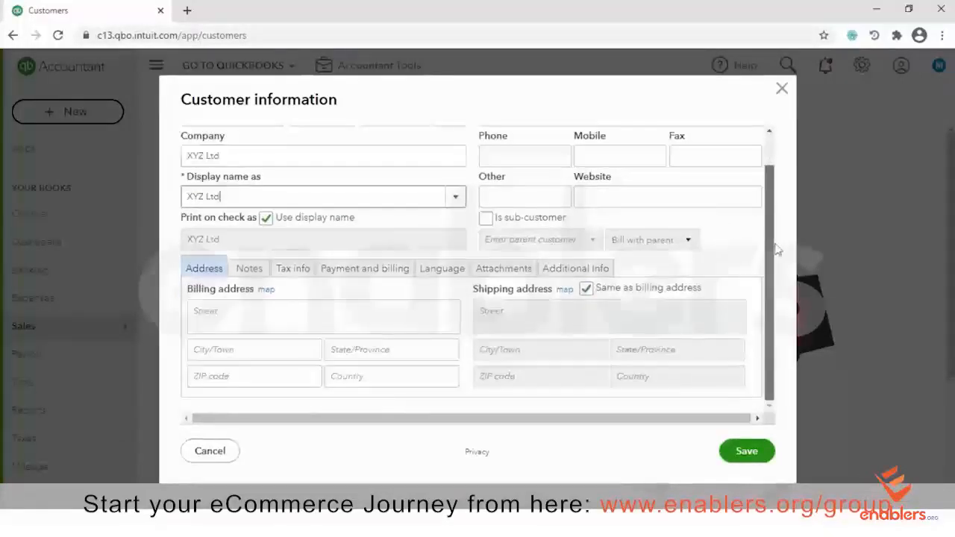
# Enter the customer's billing street address, mirrored to shipping
pyautogui.click(226, 314)
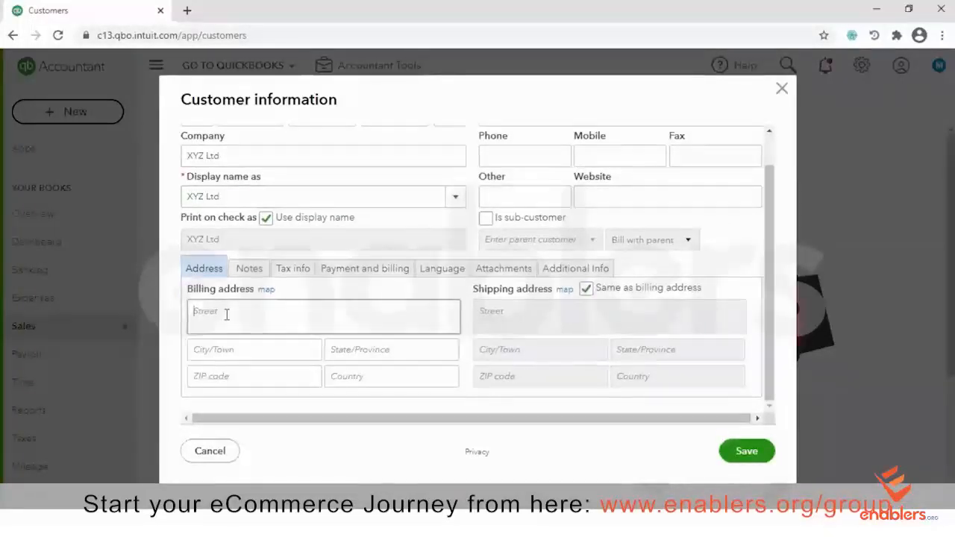
pyautogui.write('Sy')
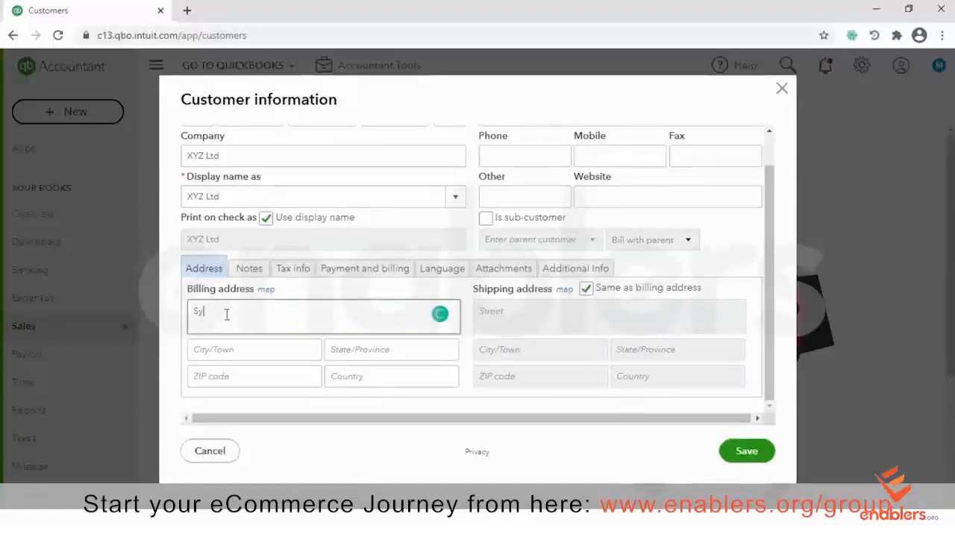
pyautogui.press('BackSpace')
pyautogui.press('BackSpace')
pyautogui.write('Street abc,')
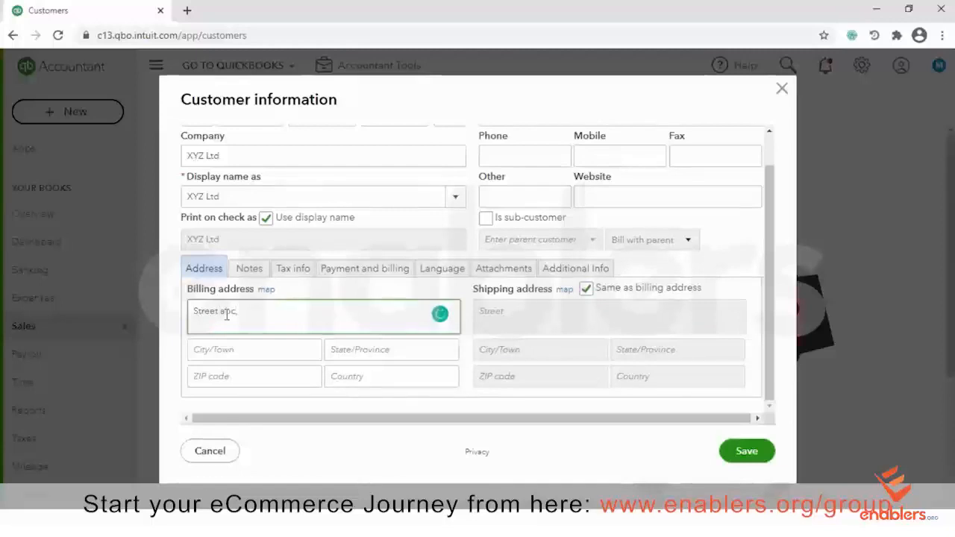
pyautogui.write(' rown')
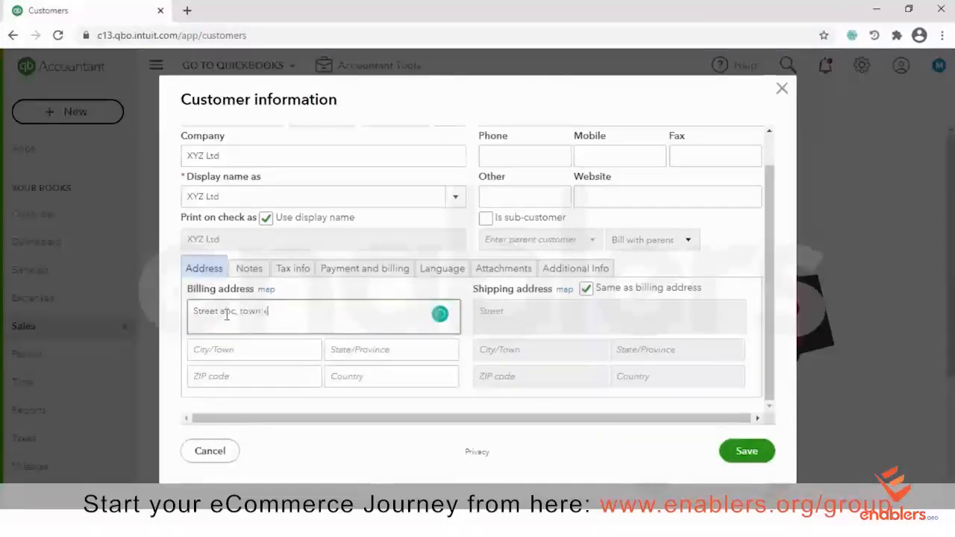
pyautogui.write(' xyz')
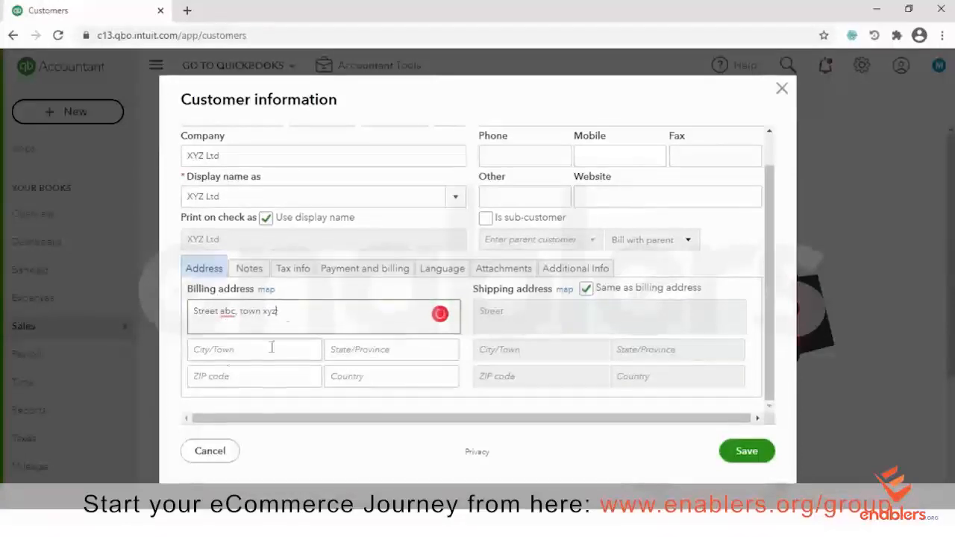
pyautogui.click(228, 357)
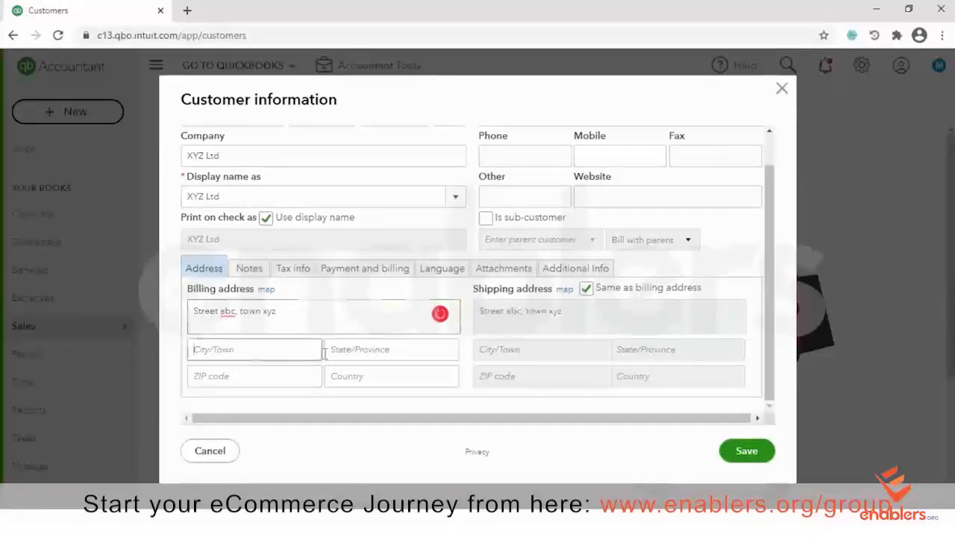
# Complete the billing address with the state, ZIP code and country
pyautogui.click(357, 351)
pyautogui.write('PA')
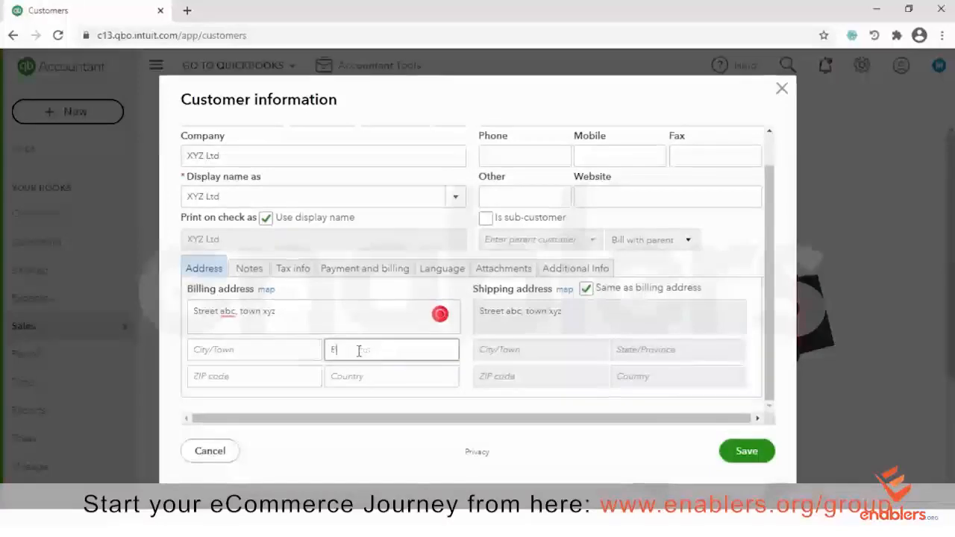
pyautogui.click(253, 381)
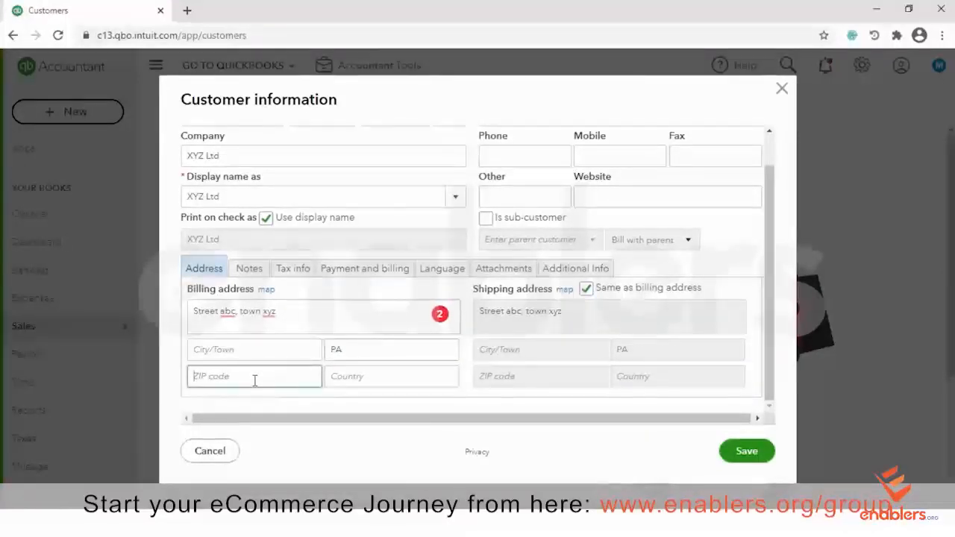
pyautogui.write('5963')
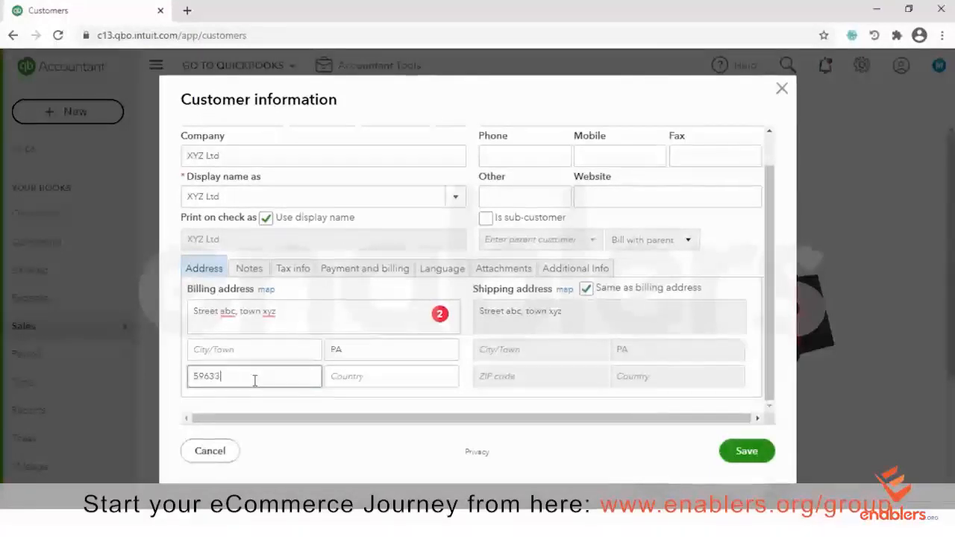
pyautogui.write('3')
pyautogui.click(367, 381)
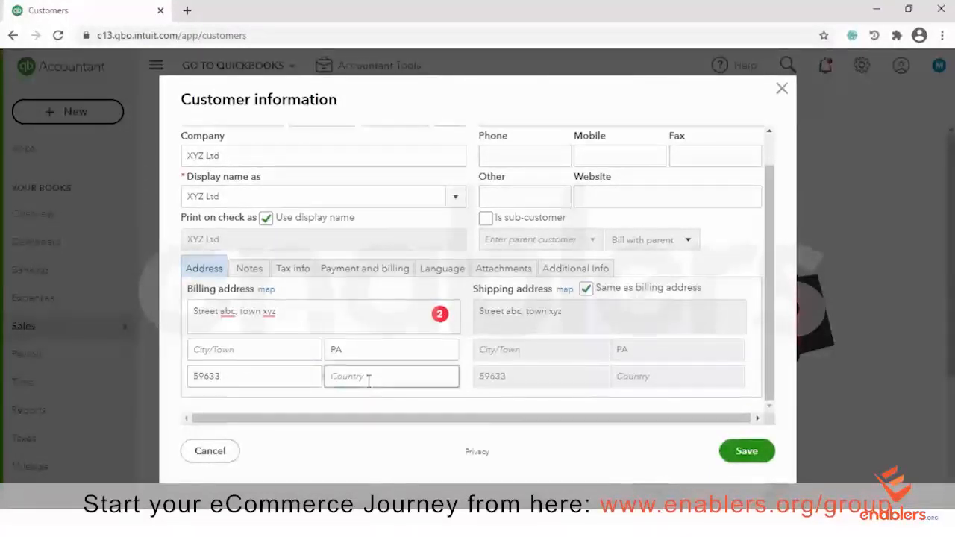
pyautogui.write('Ney')
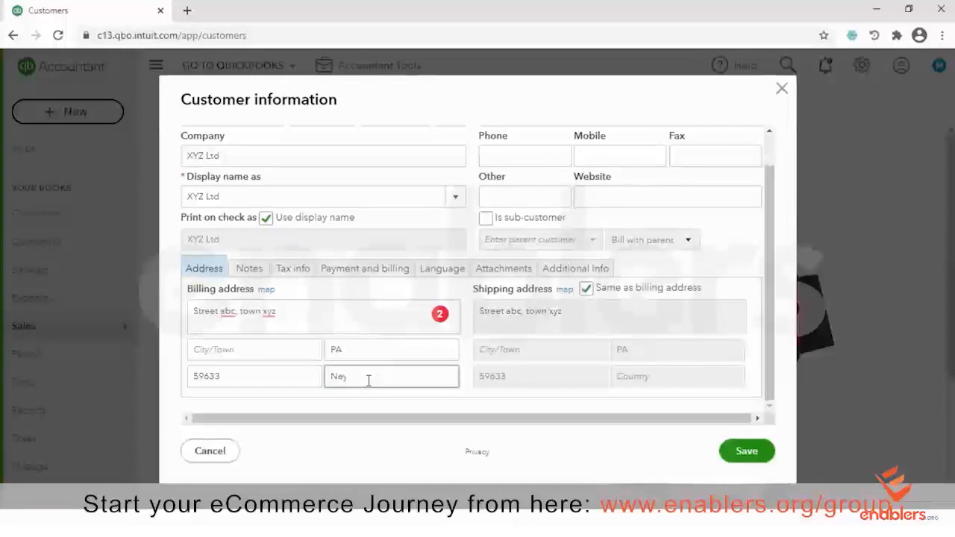
pyautogui.press('BackSpace')
pyautogui.write('w Yo')
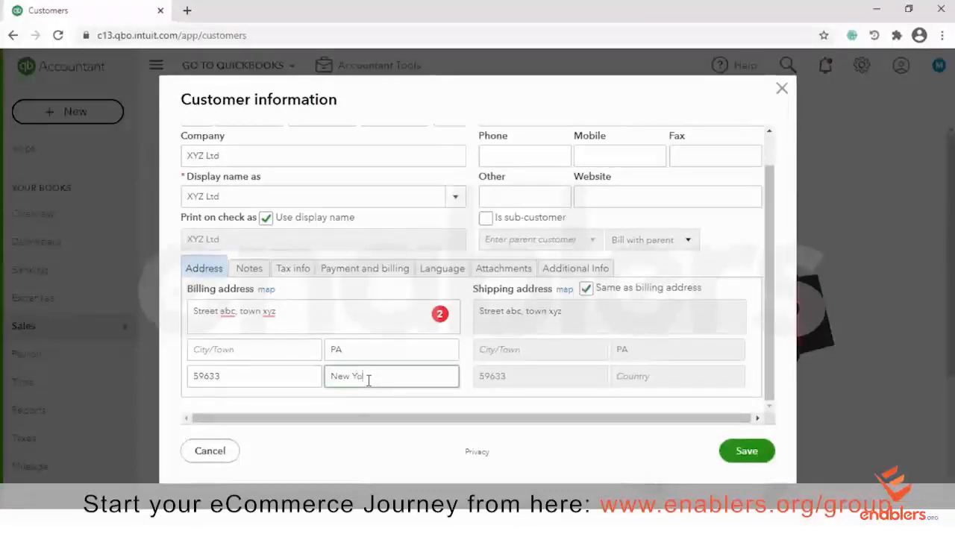
pyautogui.write('rk')
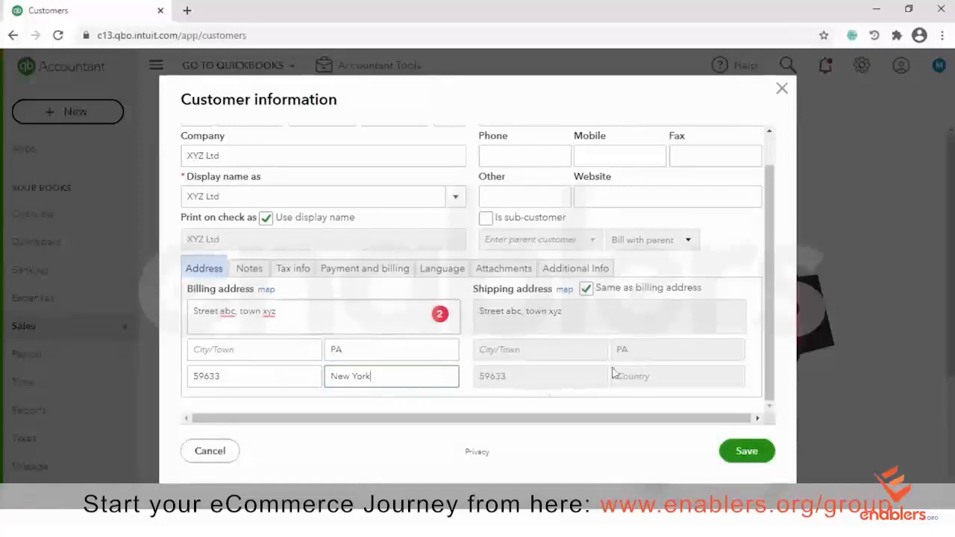
pyautogui.moveTo(767, 199); pyautogui.dragTo(773, 313)
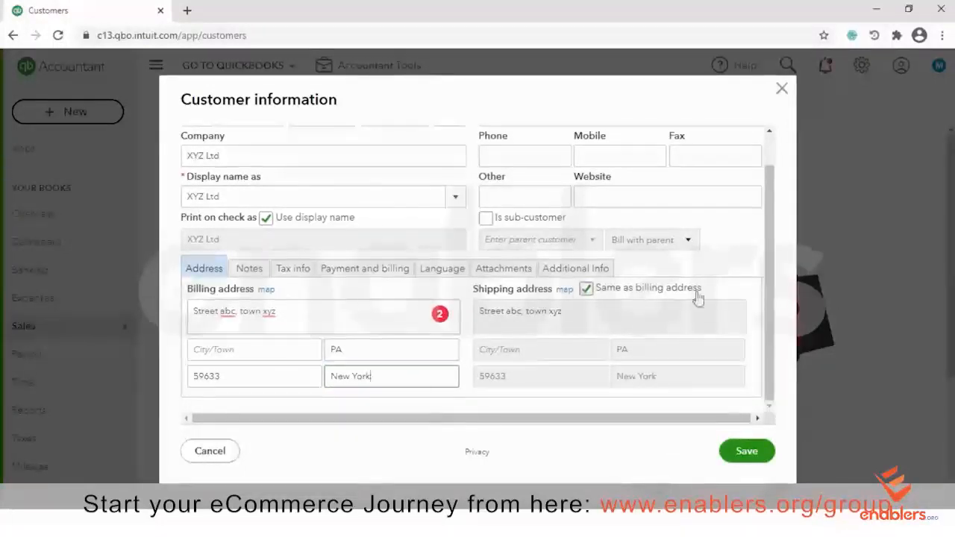
pyautogui.moveTo(766, 288); pyautogui.dragTo(766, 203)
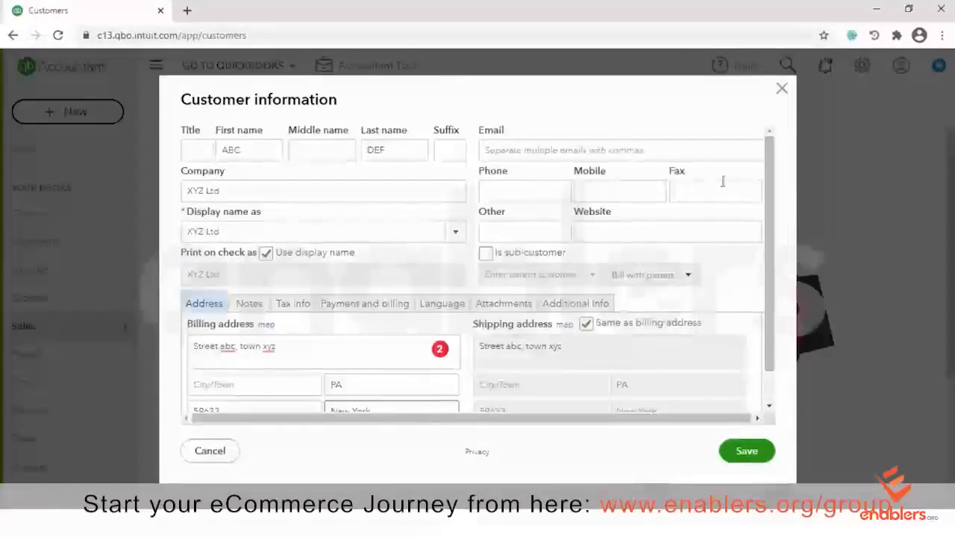
# Enter the customer's e-mail address and phone number
pyautogui.click(528, 150)
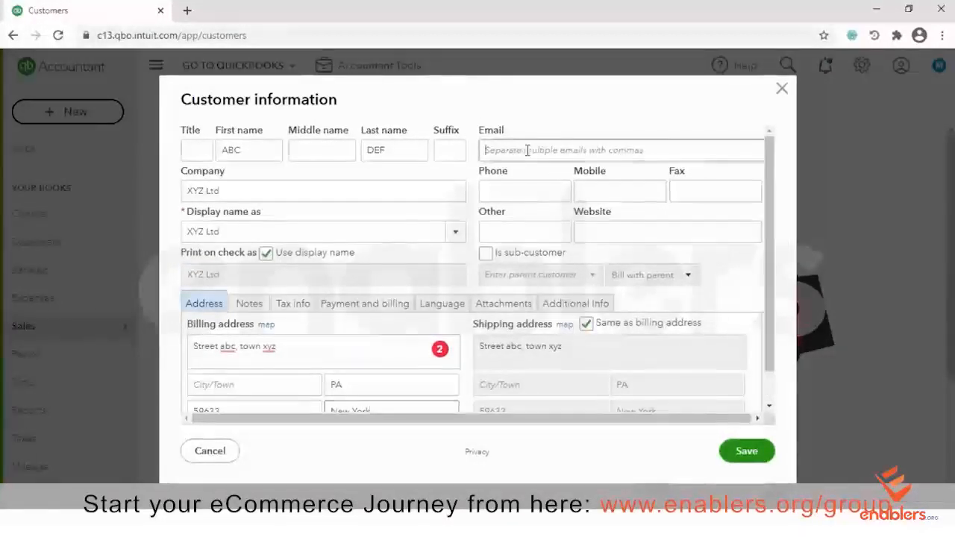
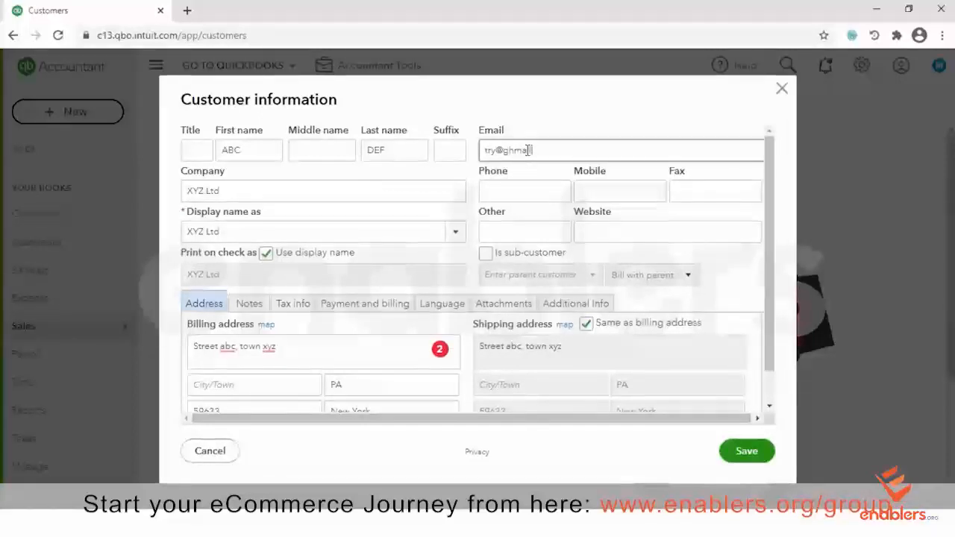
pyautogui.press('BackSpace')
pyautogui.press('BackSpace')
pyautogui.press('BackSpace')
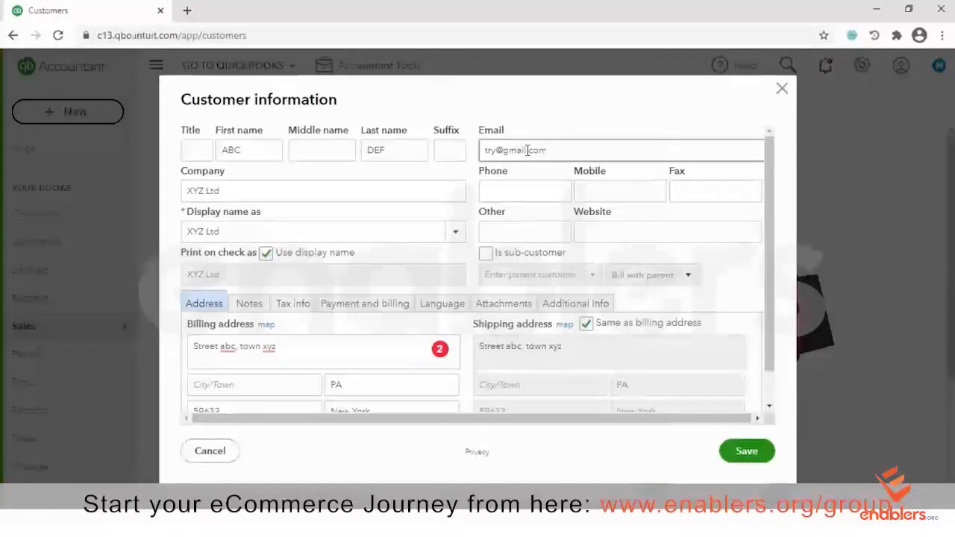
pyautogui.click(536, 192)
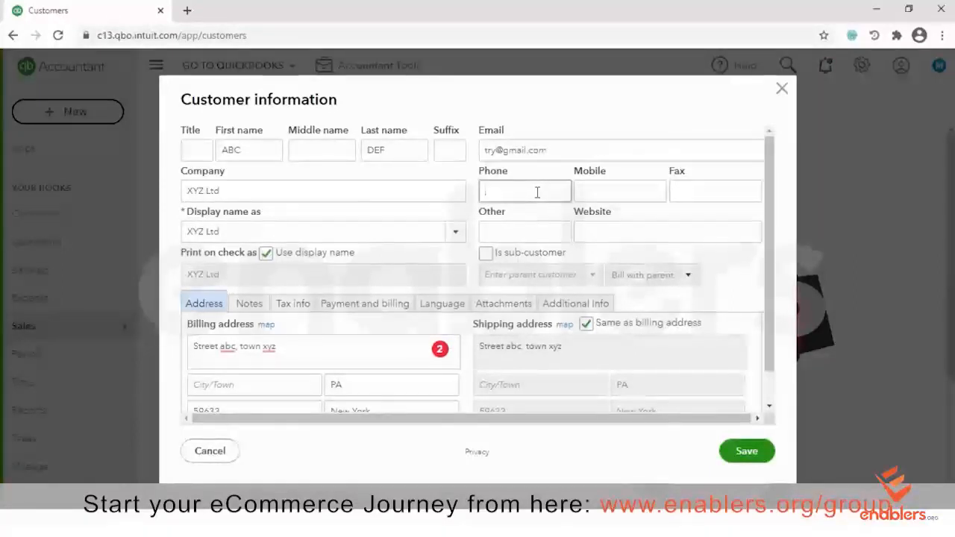
pyautogui.write('123456789')
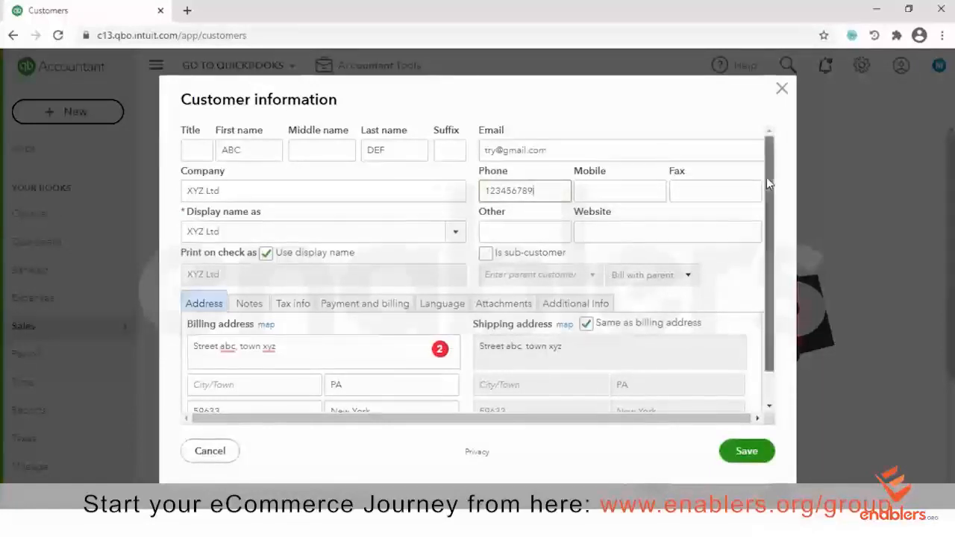
pyautogui.moveTo(766, 176); pyautogui.dragTo(767, 229)
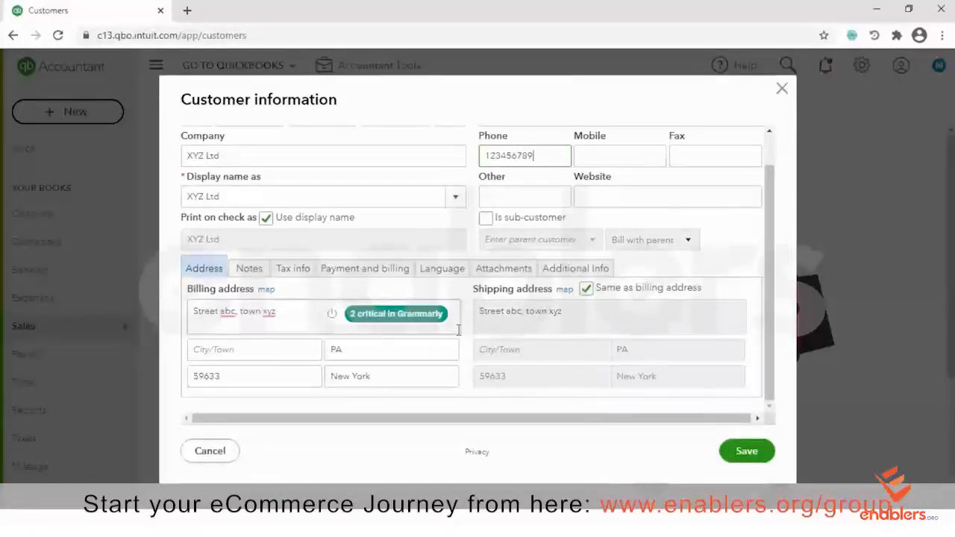
# Save the XYZ Ltd customer and view the Batch actions list without choosing anything
pyautogui.click(746, 452)
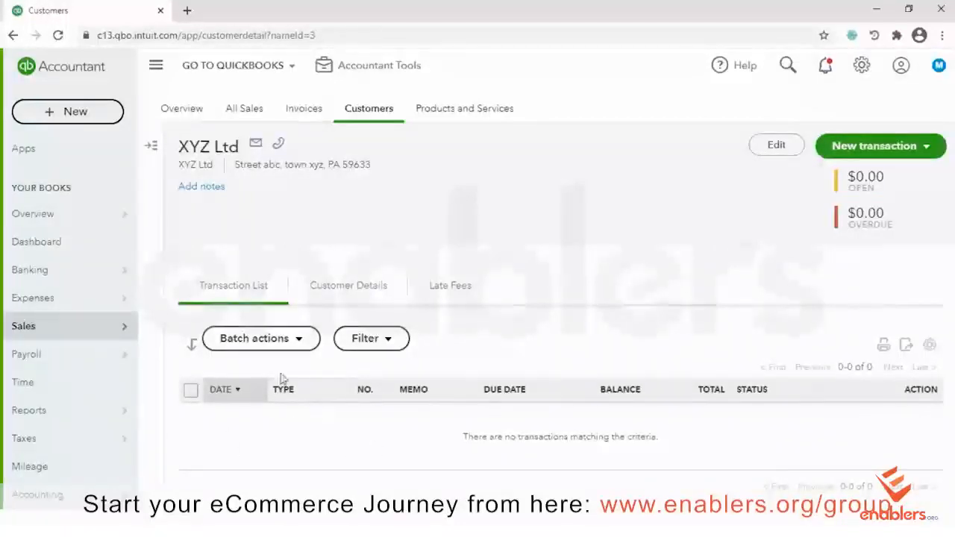
pyautogui.click(306, 344)
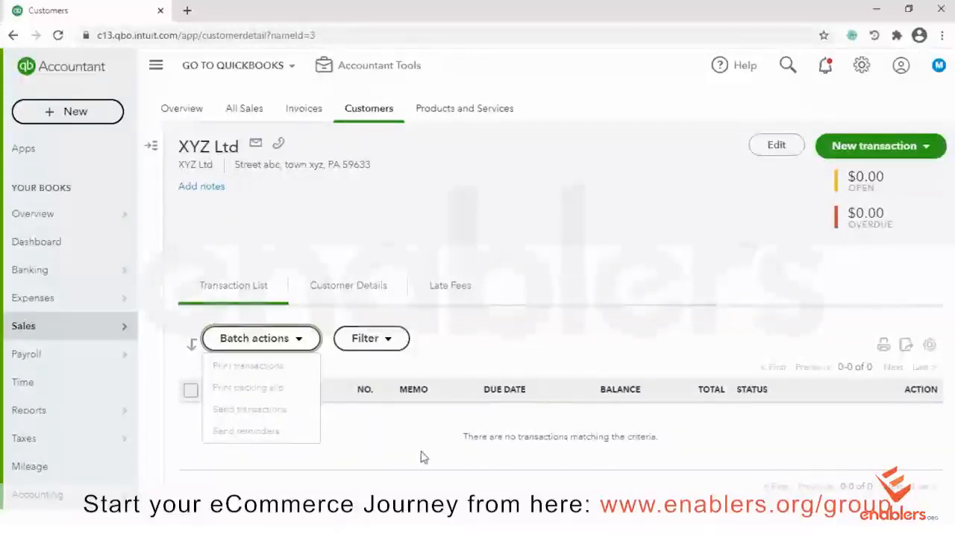
pyautogui.click(361, 445)
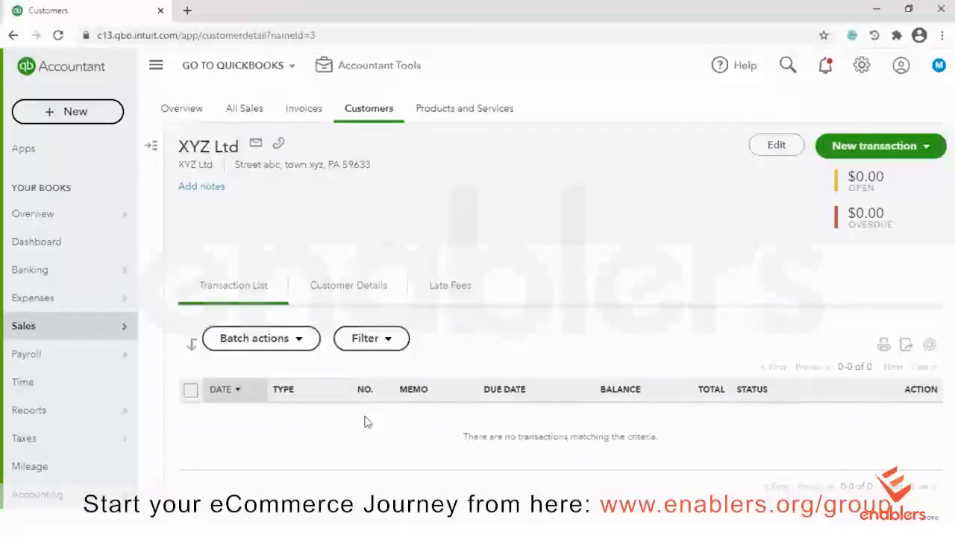
# Browse the transaction filter's type and date options, closing without changes
pyautogui.click(388, 345)
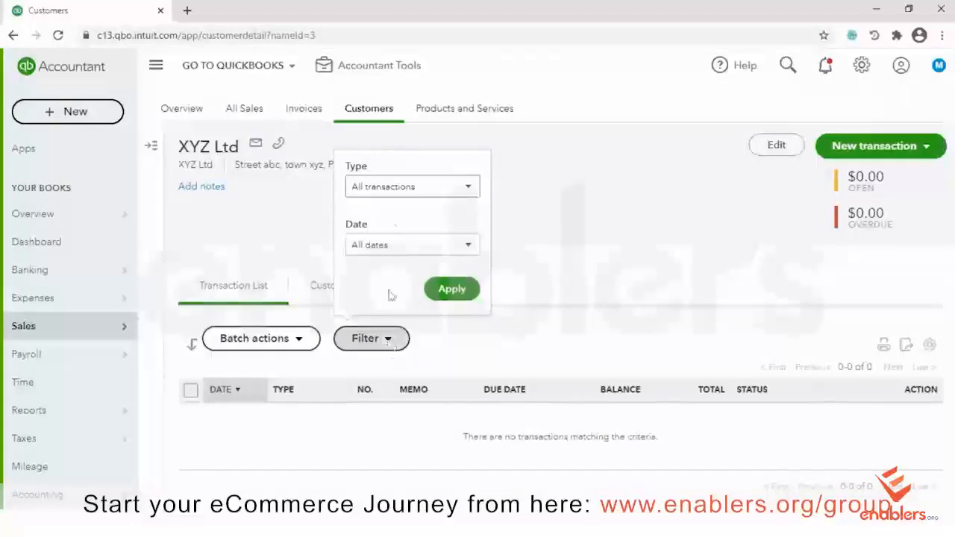
pyautogui.click(466, 191)
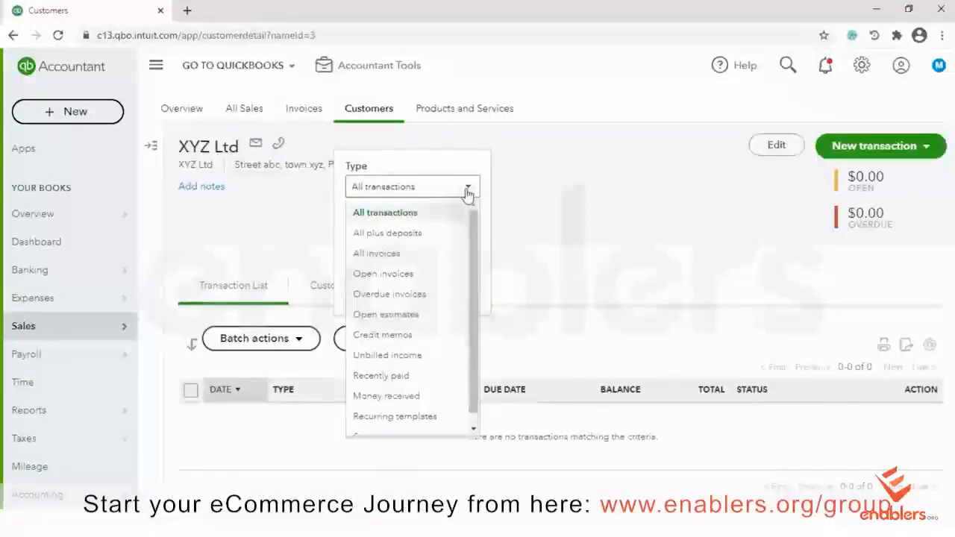
pyautogui.moveTo(480, 236); pyautogui.dragTo(477, 262)
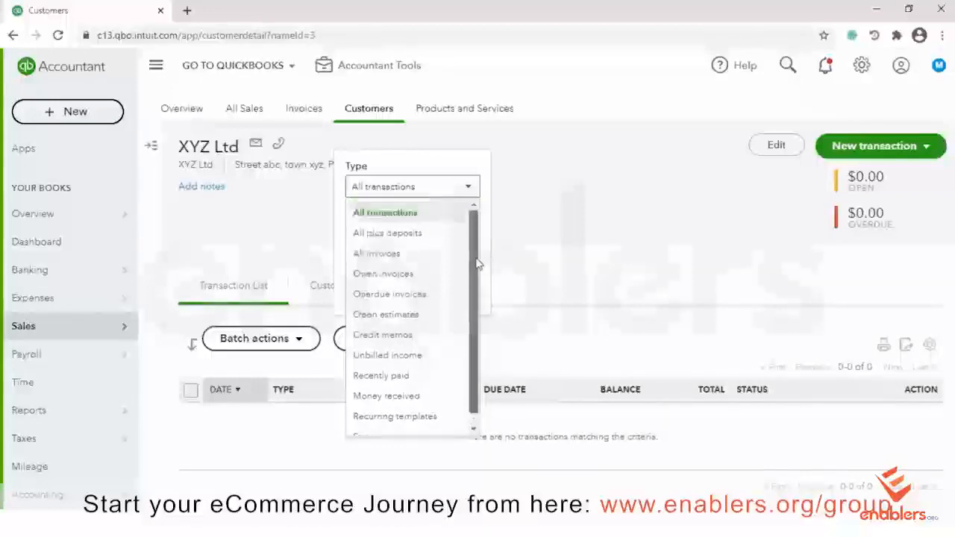
pyautogui.click(470, 191)
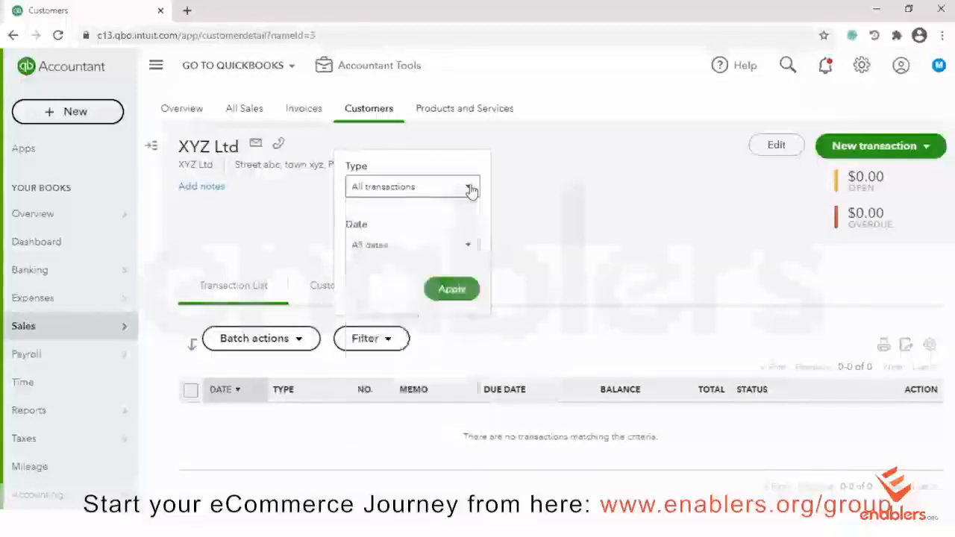
pyautogui.click(470, 249)
pyautogui.click(470, 249)
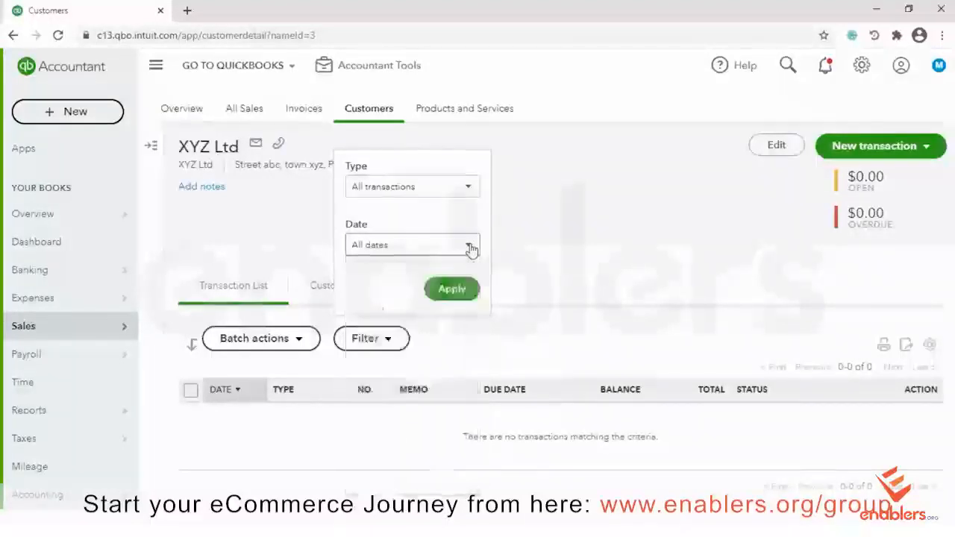
pyautogui.click(452, 363)
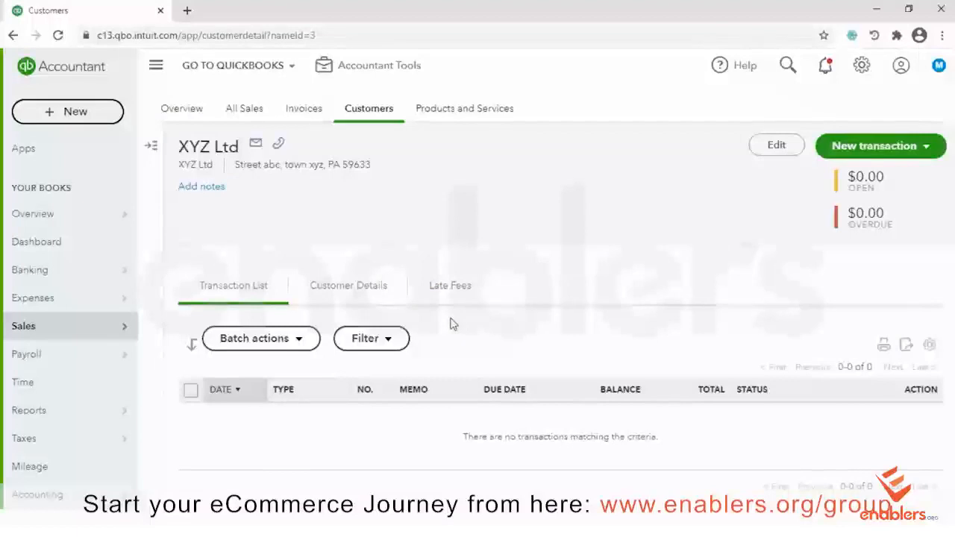
# Review XYZ Ltd's contact and address details, then open its customer information for editing
pyautogui.click(356, 291)
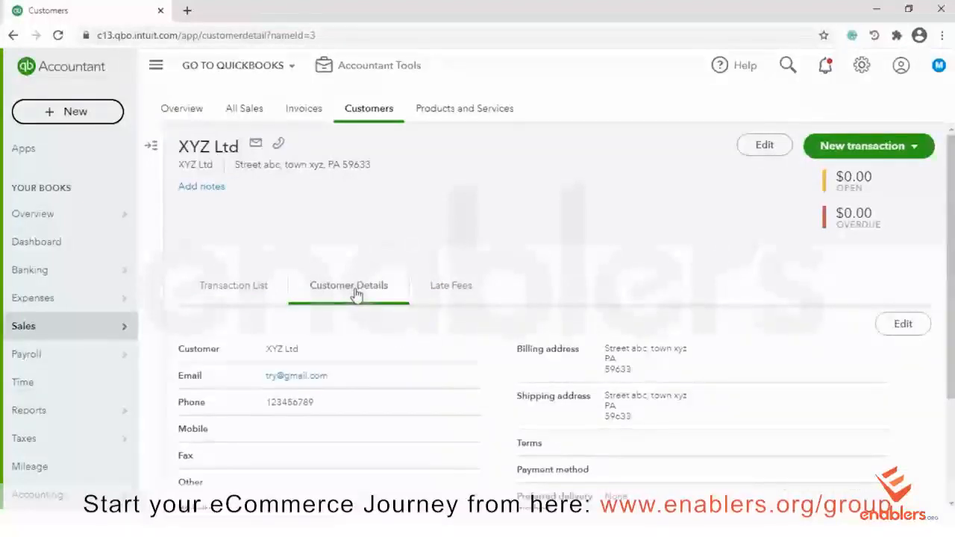
pyautogui.scroll(-3, 718, 260)
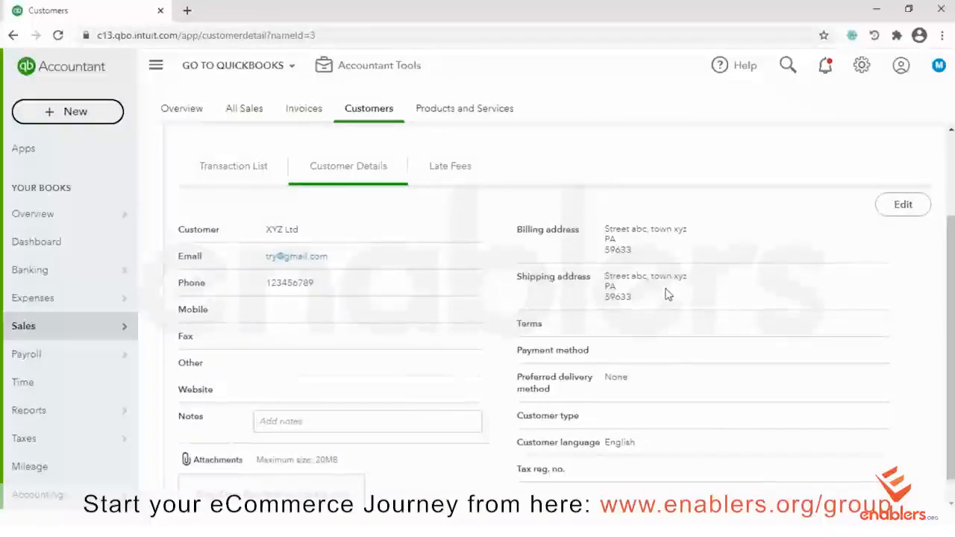
pyautogui.click(904, 206)
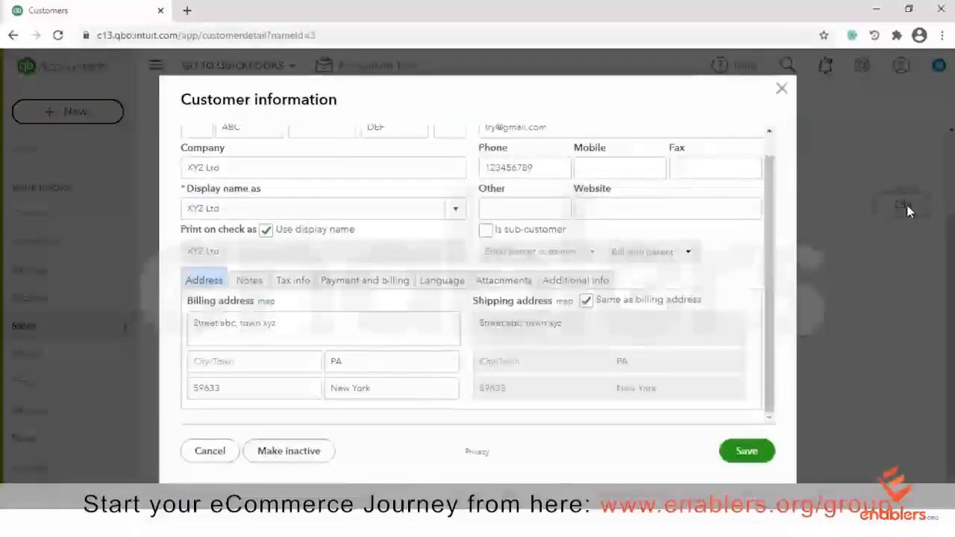
# Turn off 'Same as billing address' and enter shipping address street 765, lake view, ZA, 49633, New Jersey
pyautogui.click(586, 301)
pyautogui.moveTo(563, 323); pyautogui.dragTo(460, 319)
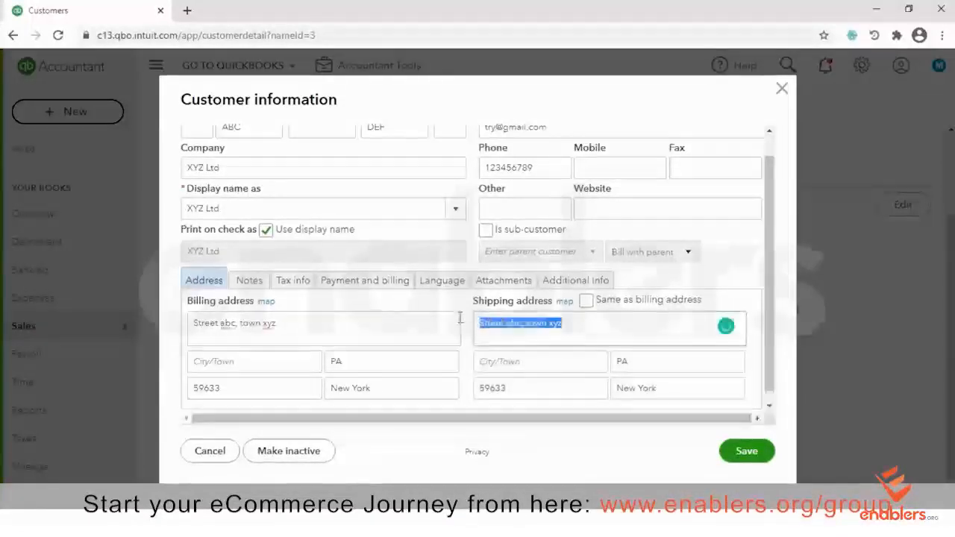
pyautogui.write('street')
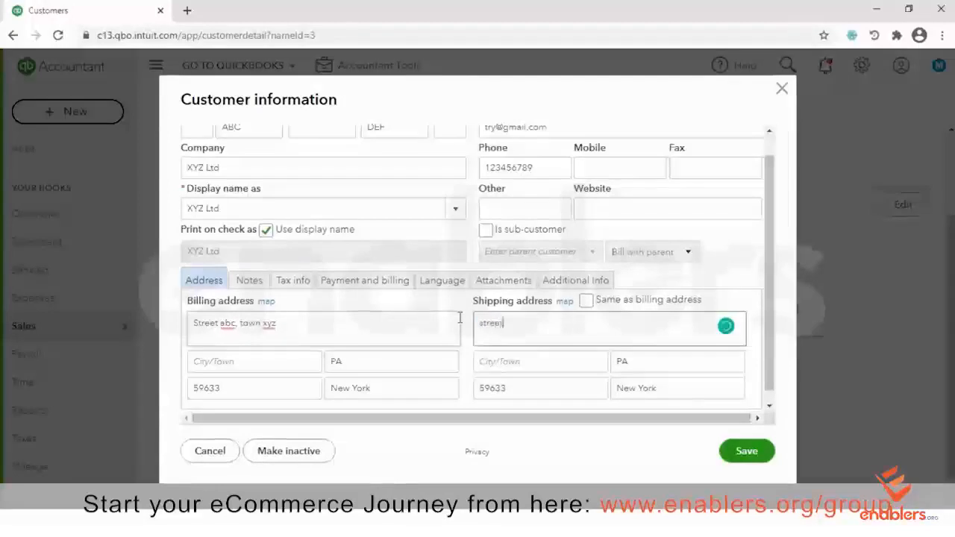
pyautogui.write(' 765, ')
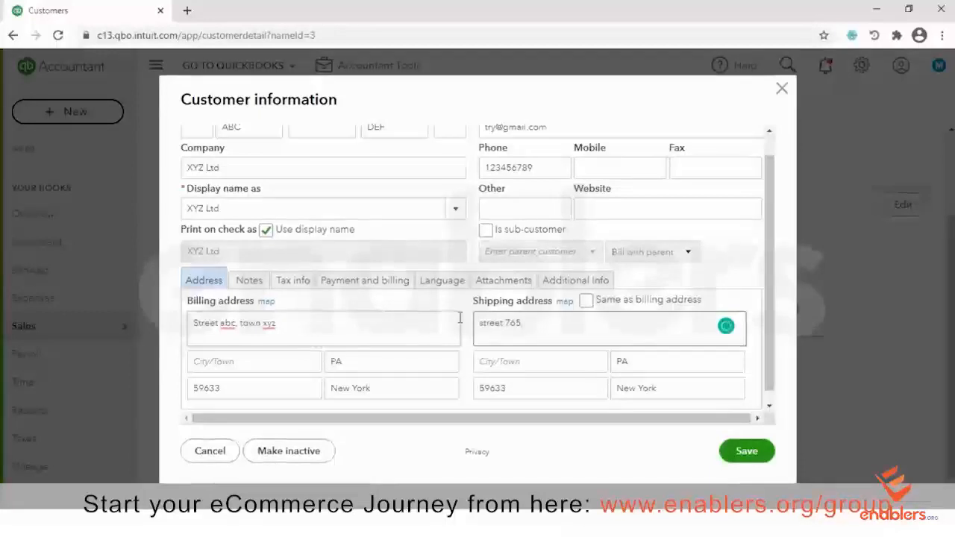
pyautogui.write('lake view')
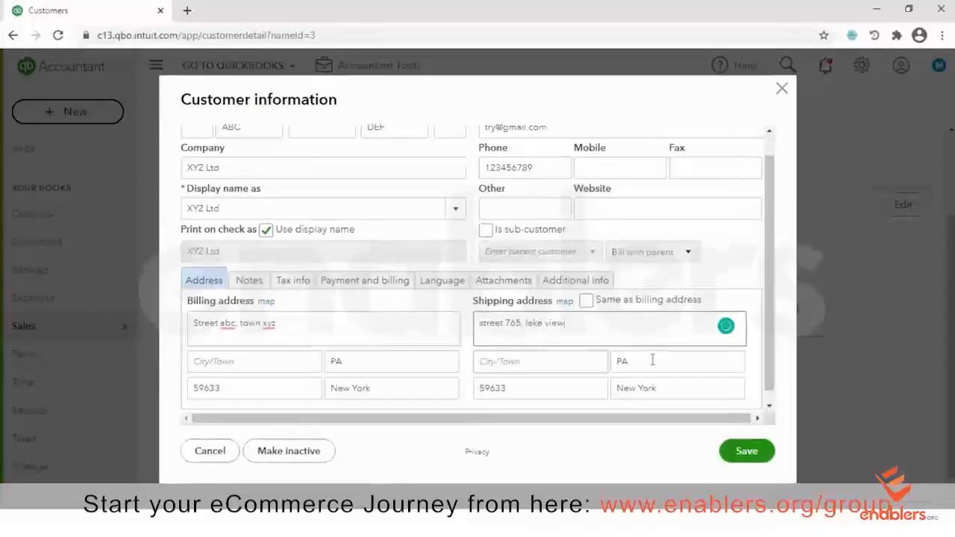
pyautogui.press('Tab')
pyautogui.press('Tab')
pyautogui.write('ZA')
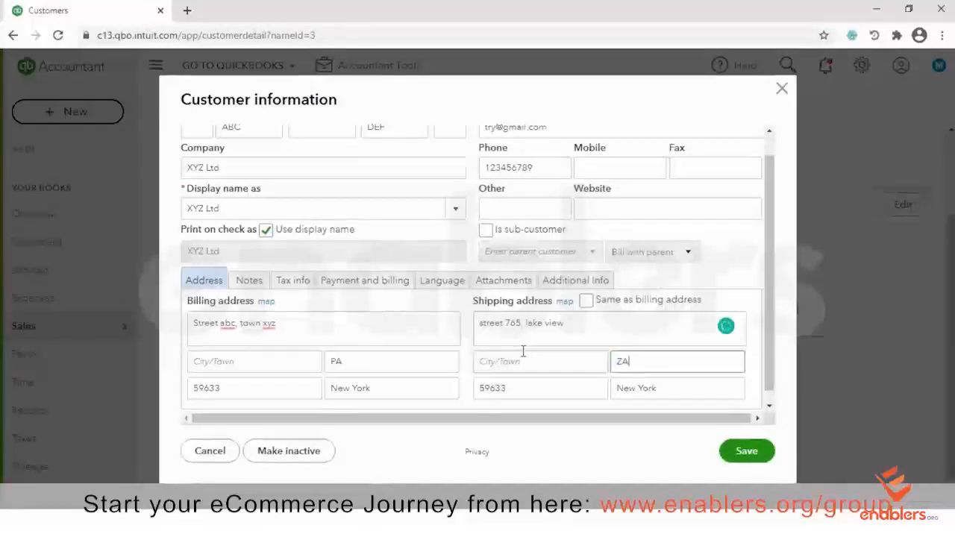
pyautogui.press('Tab')
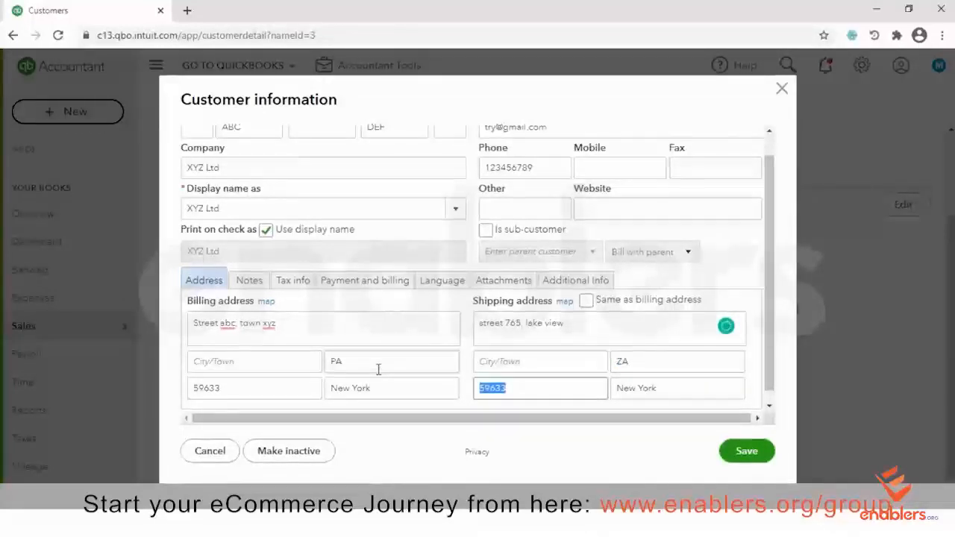
pyautogui.write('4963')
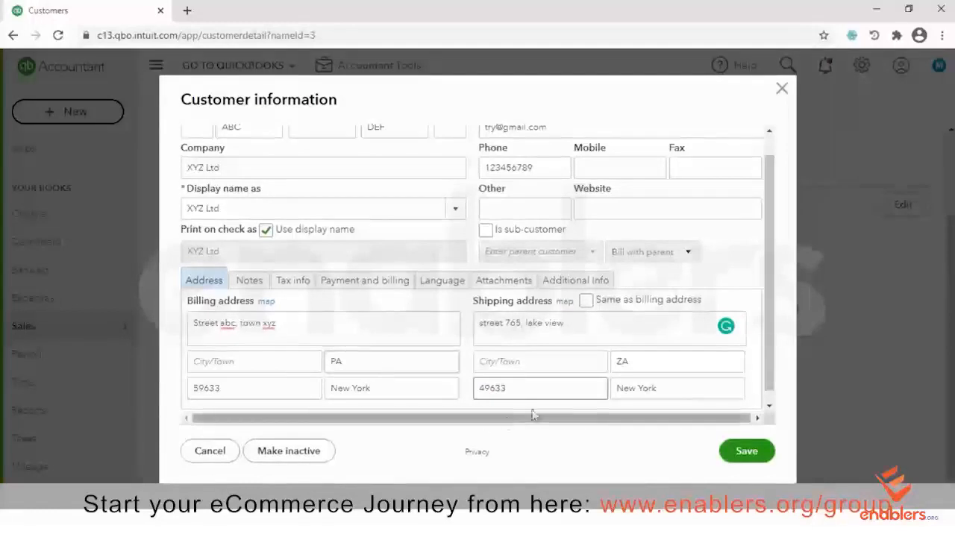
pyautogui.press('Tab')
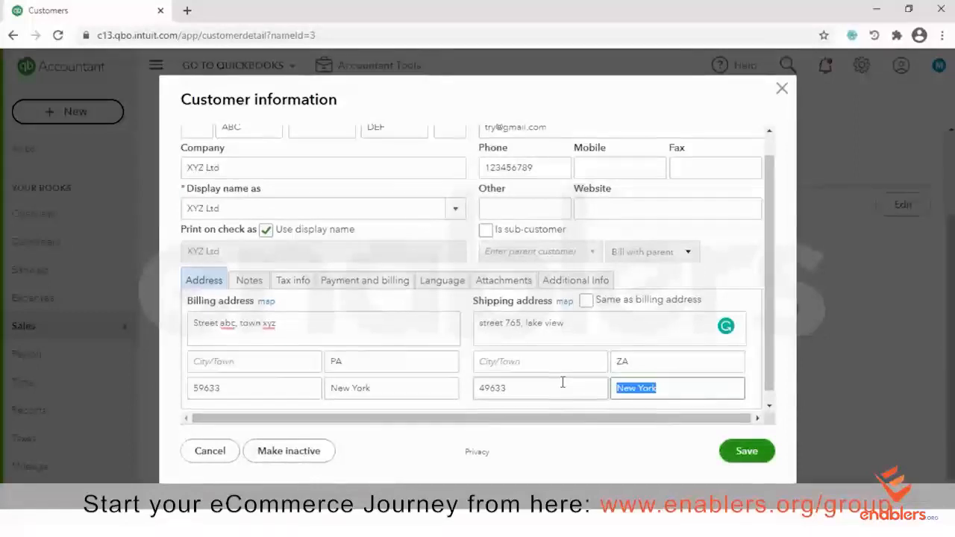
pyautogui.write('New ')
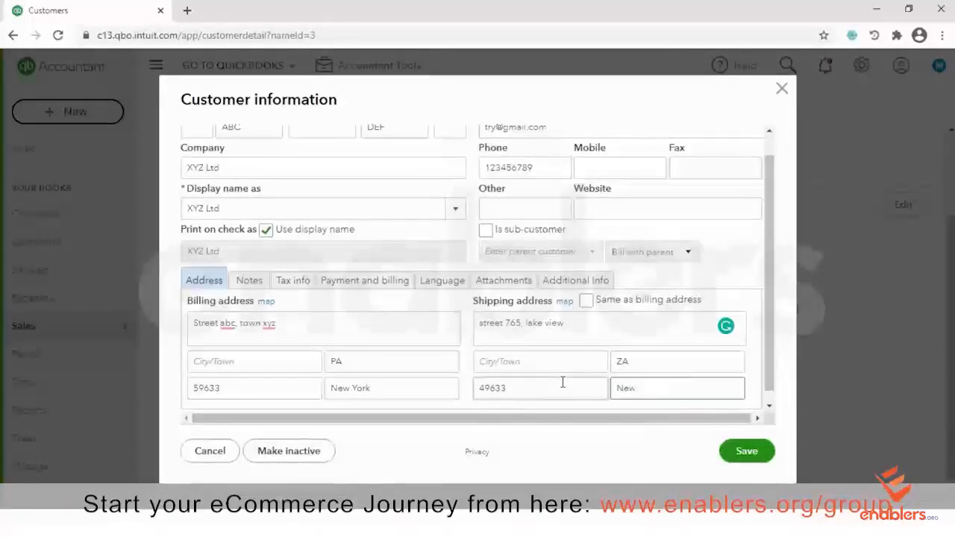
pyautogui.write('Jersey')
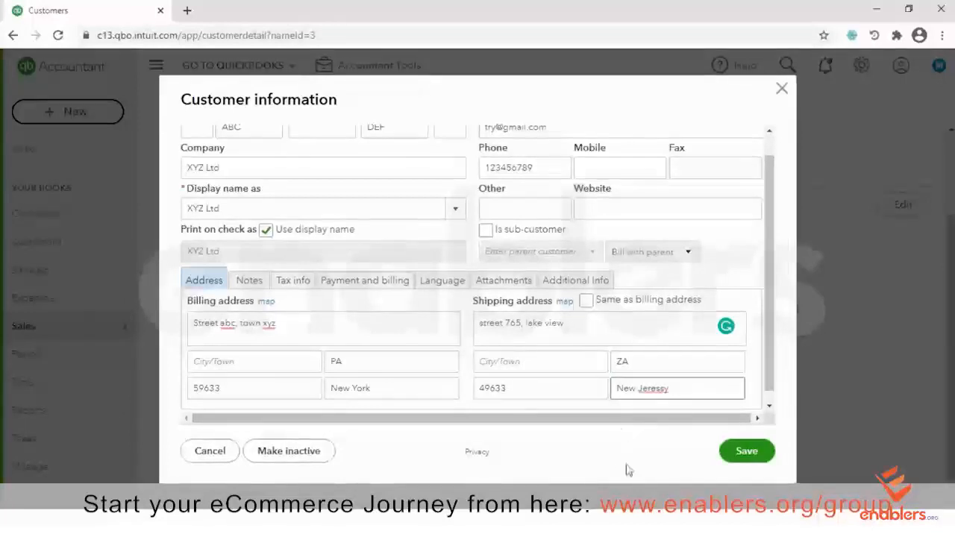
# Correct the misspelled shipping country so it reads New Jersey
pyautogui.rightClick(649, 391)
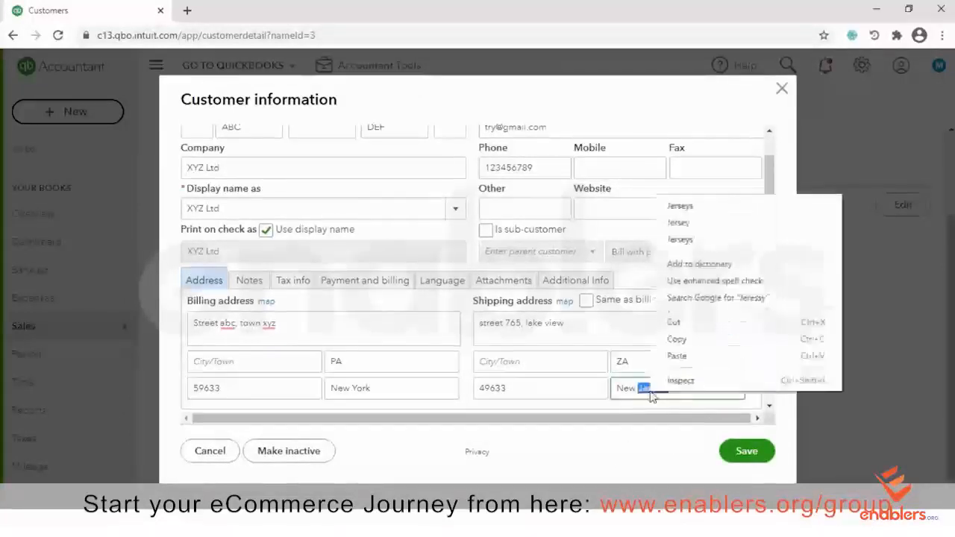
pyautogui.click(701, 222)
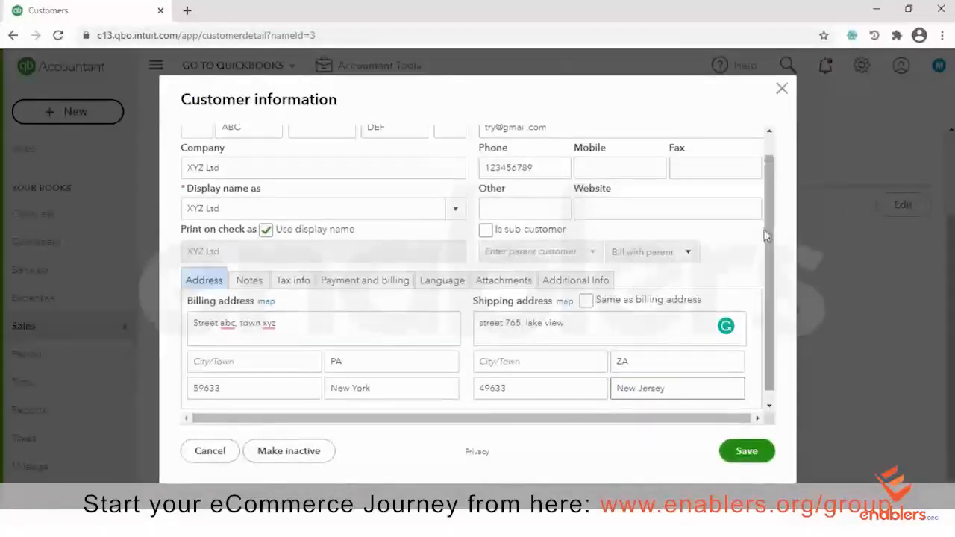
pyautogui.scroll(-1, 774, 302)
pyautogui.scroll(3, 765, 288)
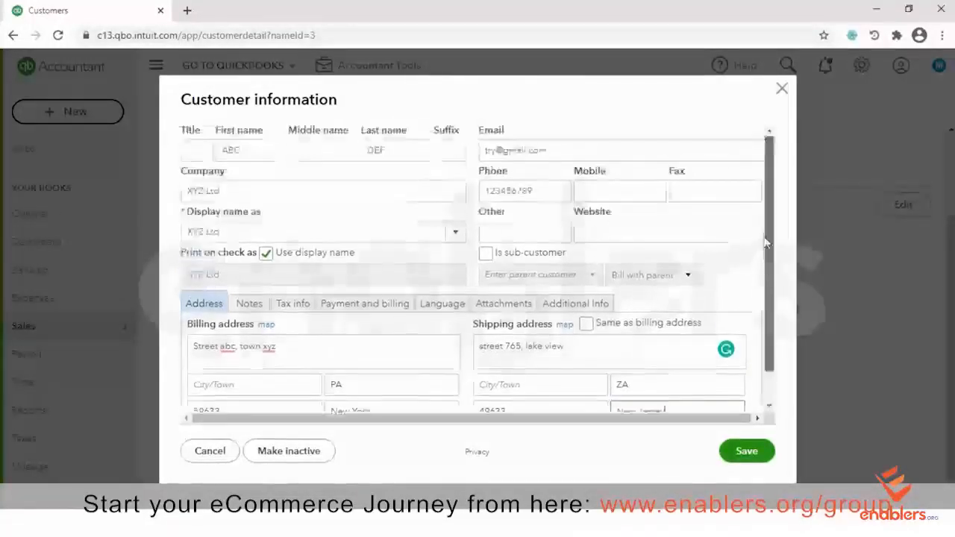
# Choose ABC DEF as the customer's display name and save the record
pyautogui.click(454, 242)
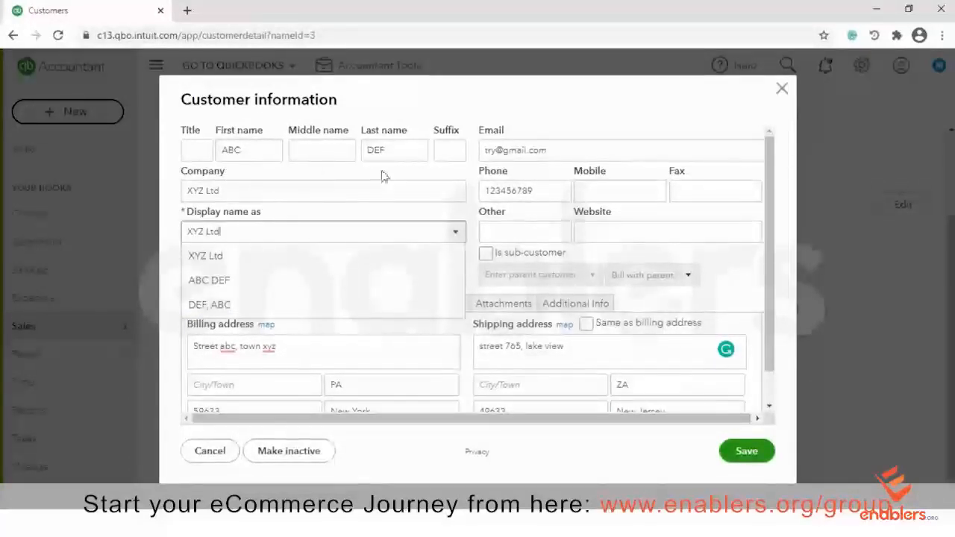
pyautogui.click(222, 282)
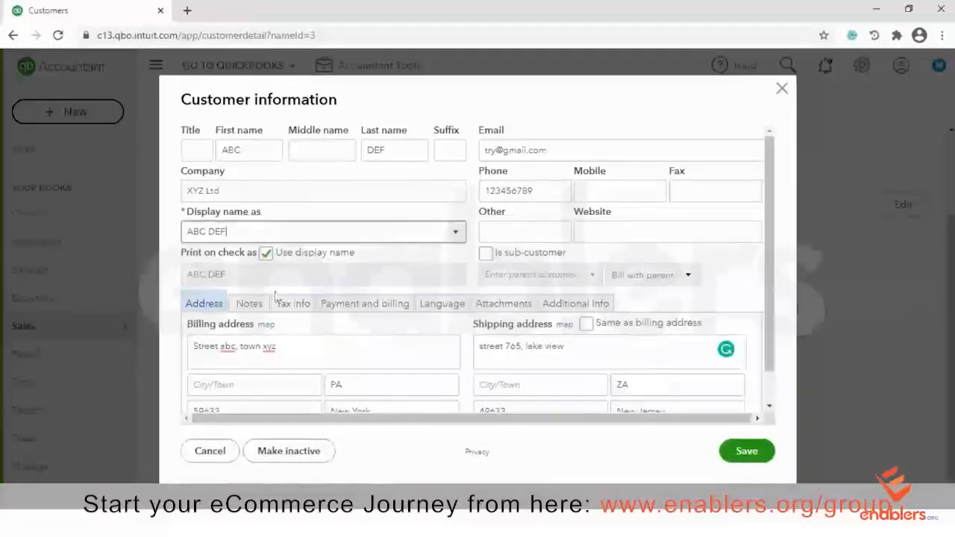
pyautogui.click(746, 450)
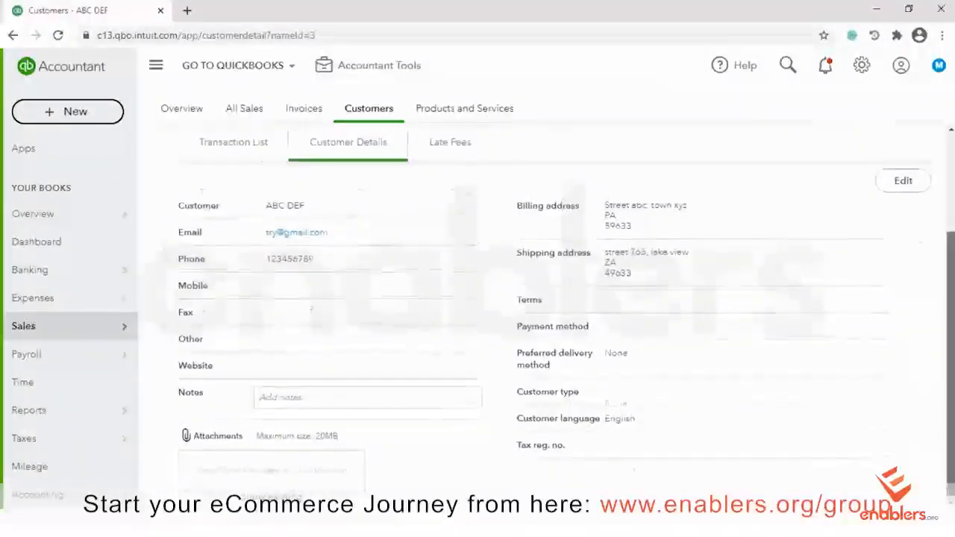
# View the ABC DEF customer's Late Fees section and read its notice
pyautogui.scroll(2, 550, 315)
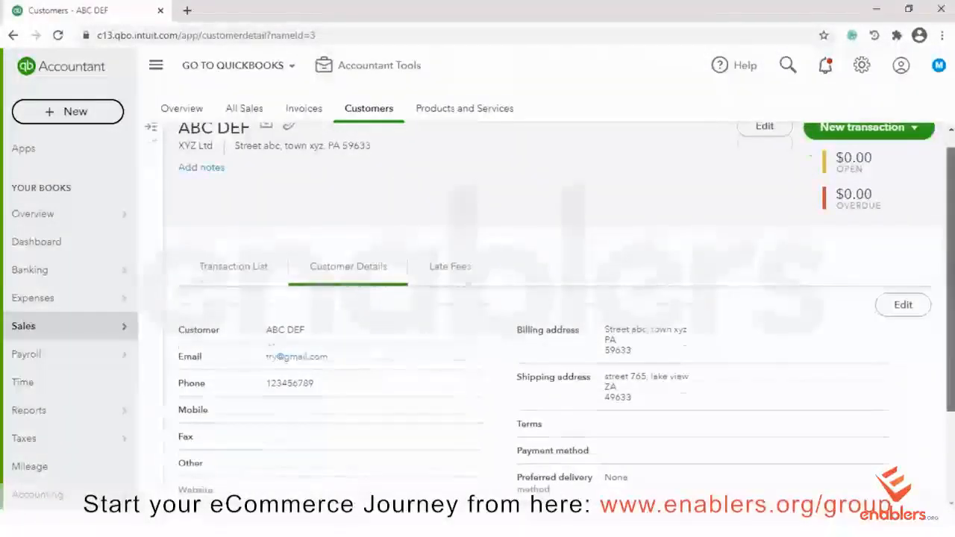
pyautogui.scroll(1, 396, 379)
pyautogui.click(455, 296)
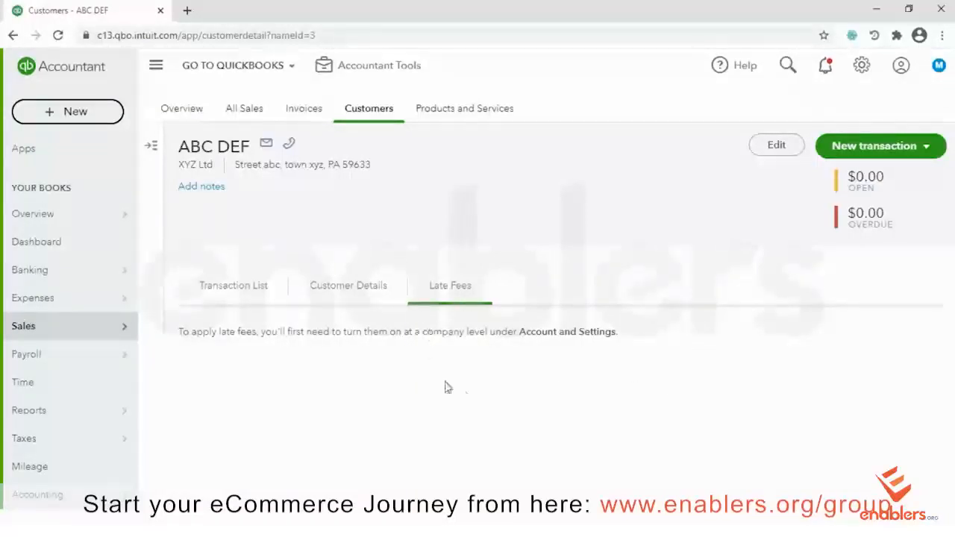
pyautogui.moveTo(619, 333); pyautogui.dragTo(173, 326)
pyautogui.click(470, 201)
# Check the New transaction choices, then return to the full Customers list
pyautogui.click(892, 149)
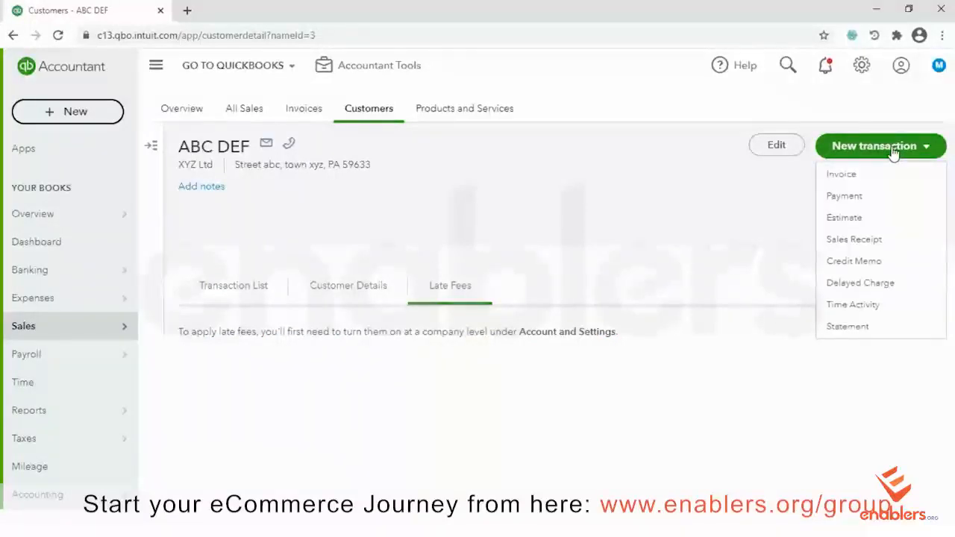
pyautogui.click(722, 232)
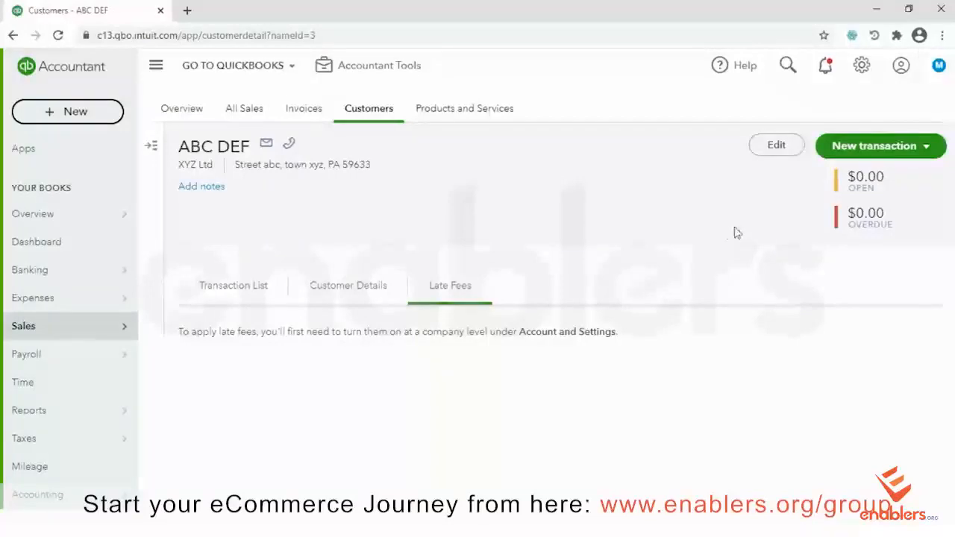
pyautogui.click(371, 112)
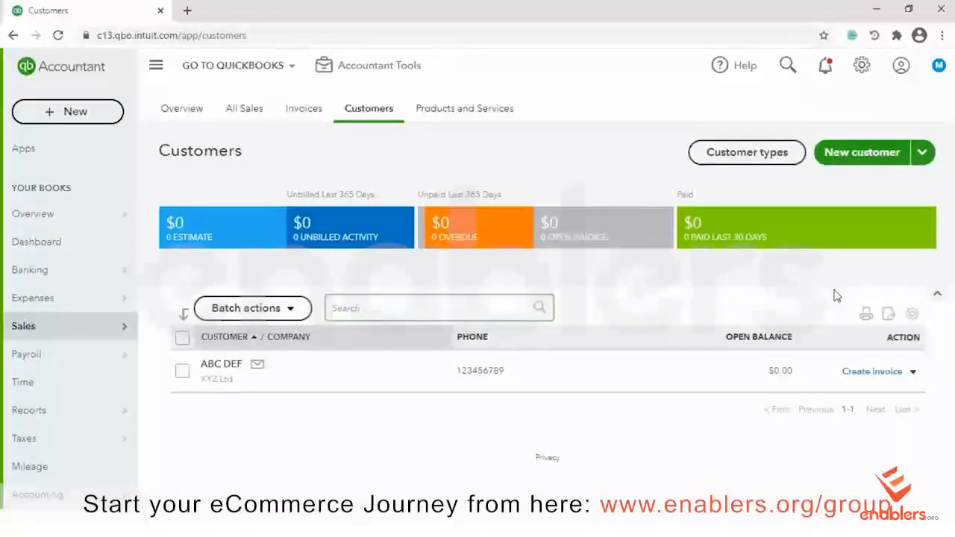
# Dismiss a new customer form and reveal the Import customers option under New customer
pyautogui.click(860, 156)
pyautogui.click(781, 88)
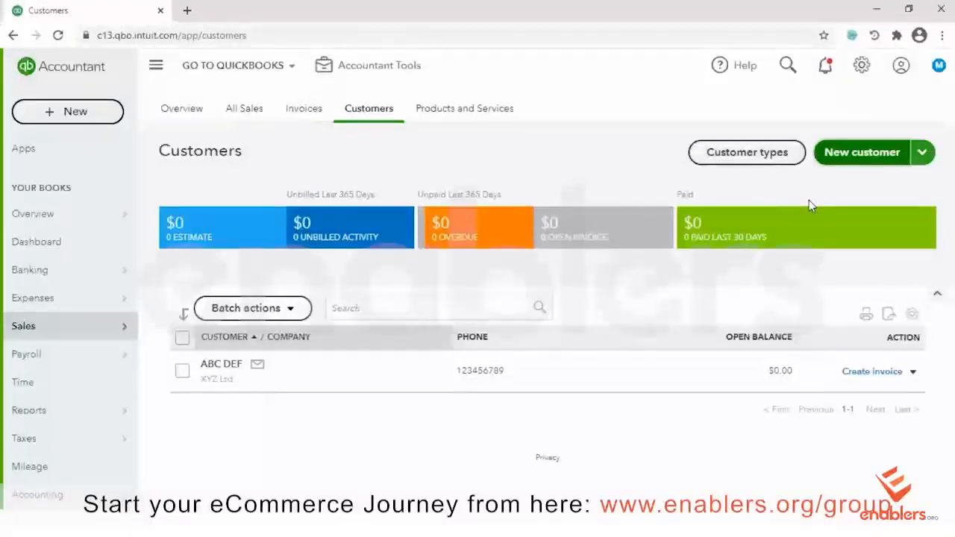
pyautogui.click(924, 154)
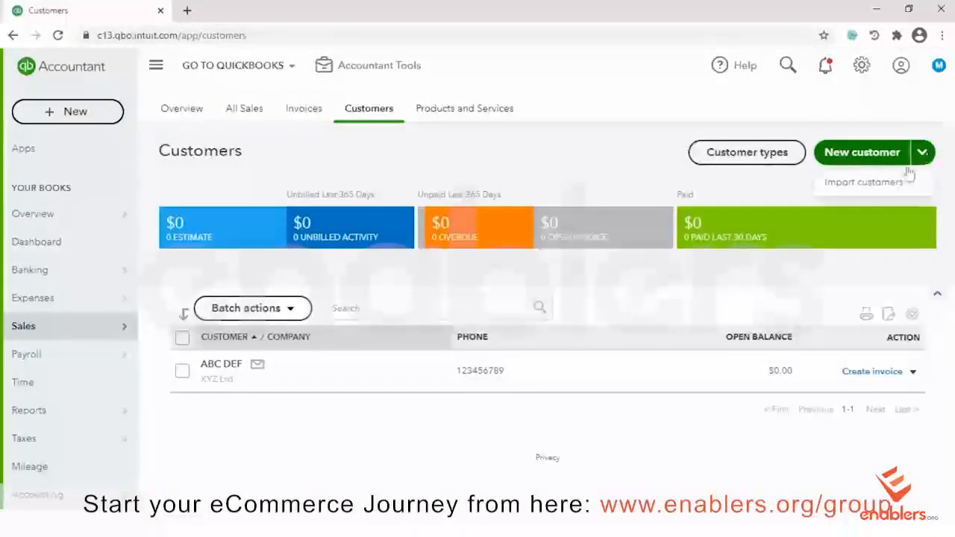
# Begin a customer import and upload QuickBooks_Online_Customer_Sample_File from Downloads > QBO Sample files
pyautogui.click(867, 185)
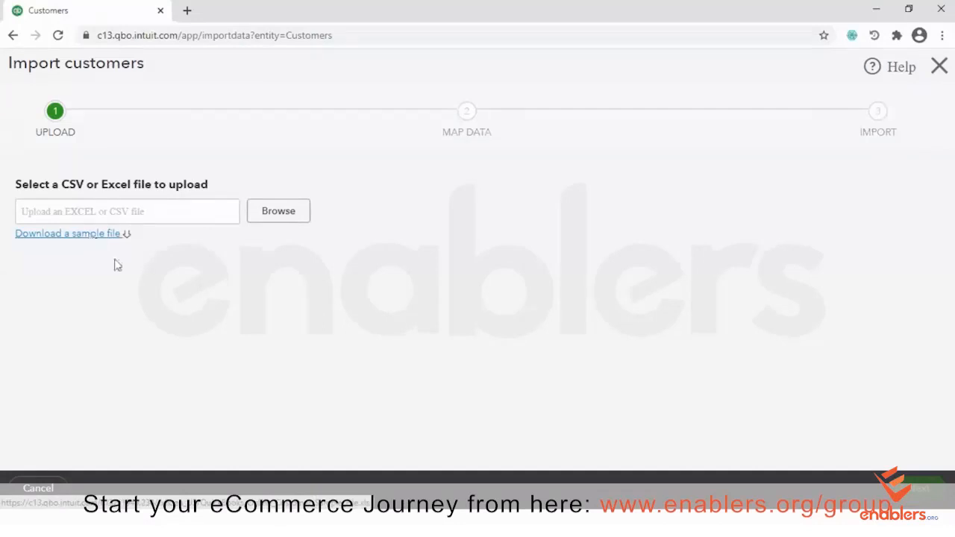
pyautogui.click(276, 214)
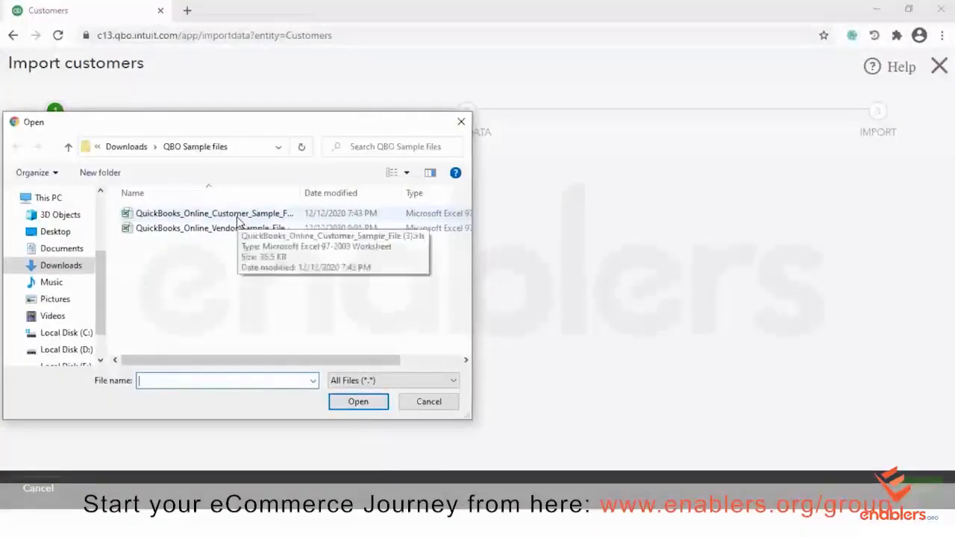
pyautogui.click(237, 214)
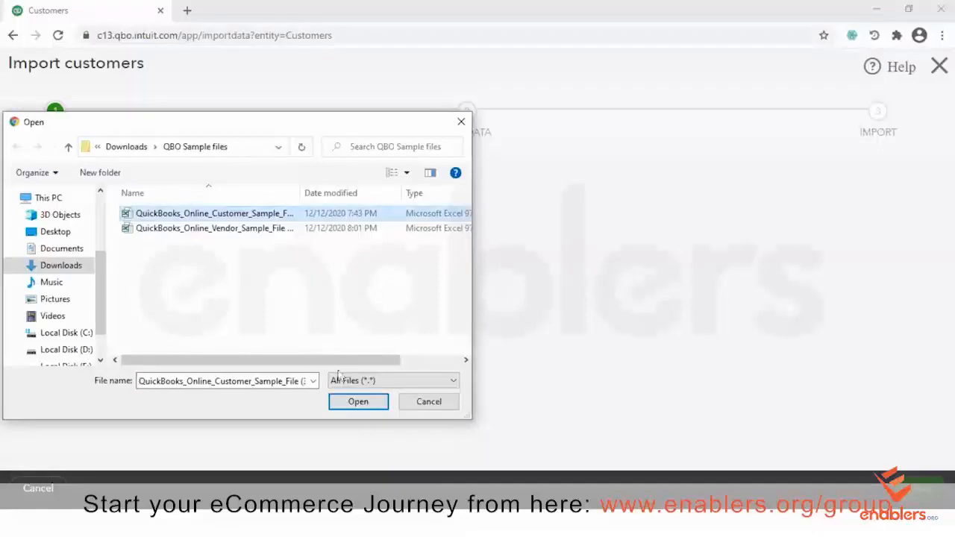
pyautogui.click(345, 400)
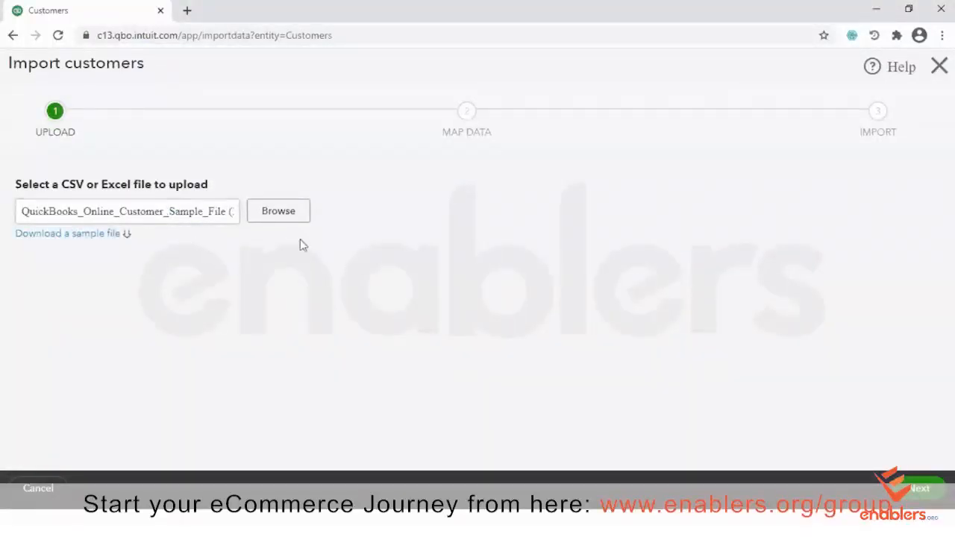
# Advance to Map Data, review the lower field mappings, and bring up the Excel sample workbook
pyautogui.click(928, 498)
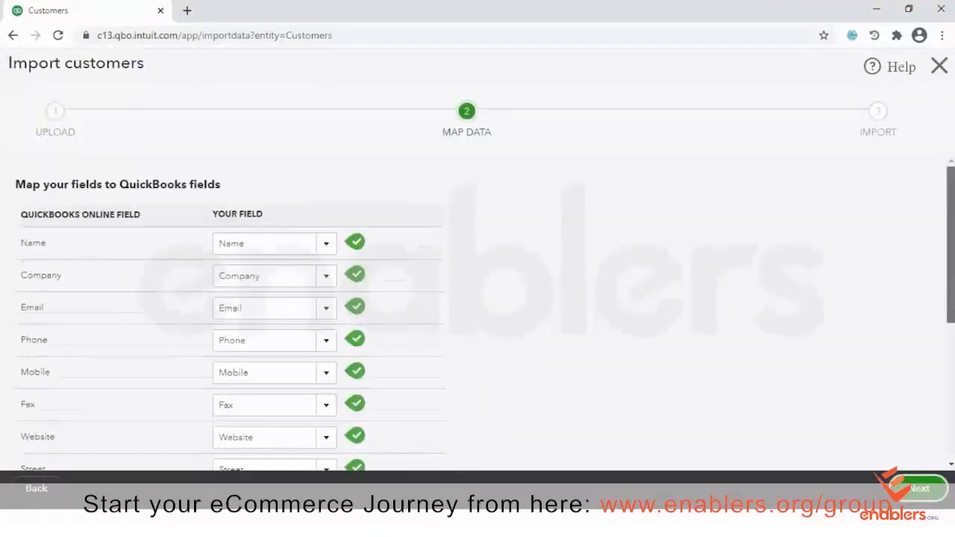
pyautogui.scroll(-1, 850, 245)
pyautogui.scroll(-1, 228, 313)
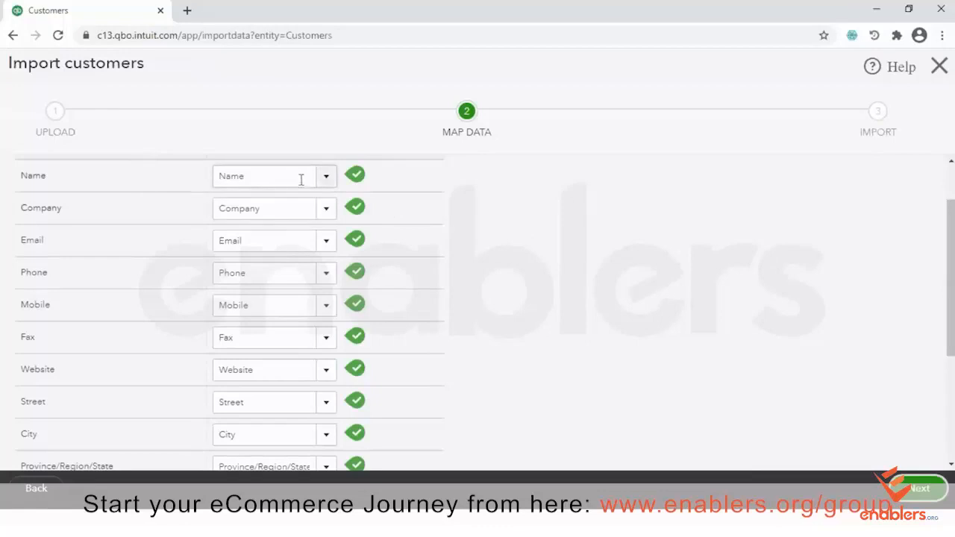
pyautogui.moveTo(950, 246); pyautogui.dragTo(950, 323)
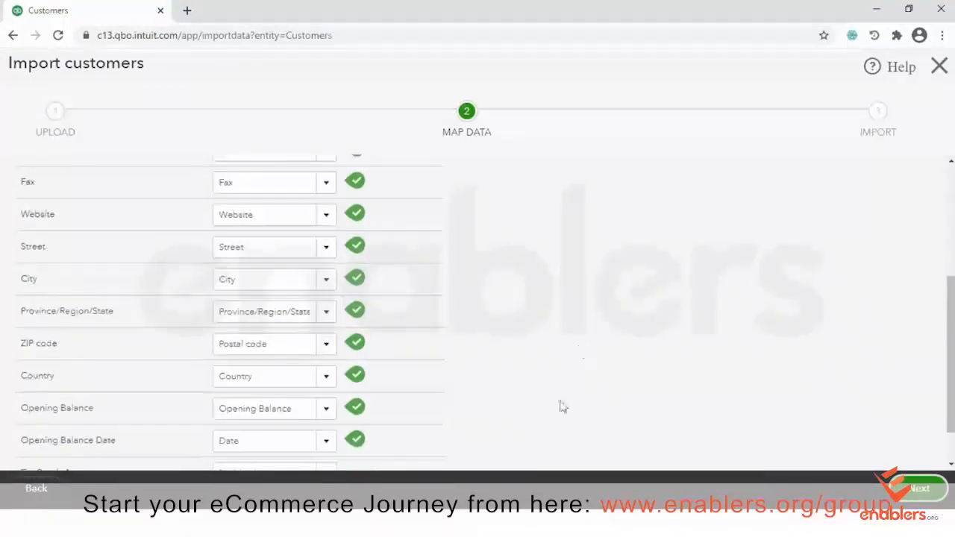
pyautogui.click(581, 524)
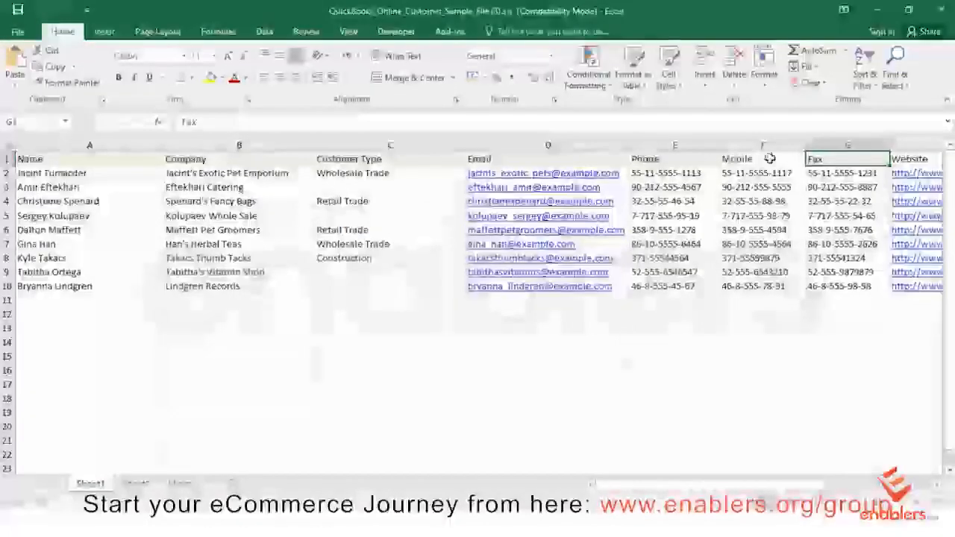
# Look across the sample sheet's columns from Name to Tax Reg Number and back to column A
pyautogui.moveTo(649, 485); pyautogui.dragTo(742, 484)
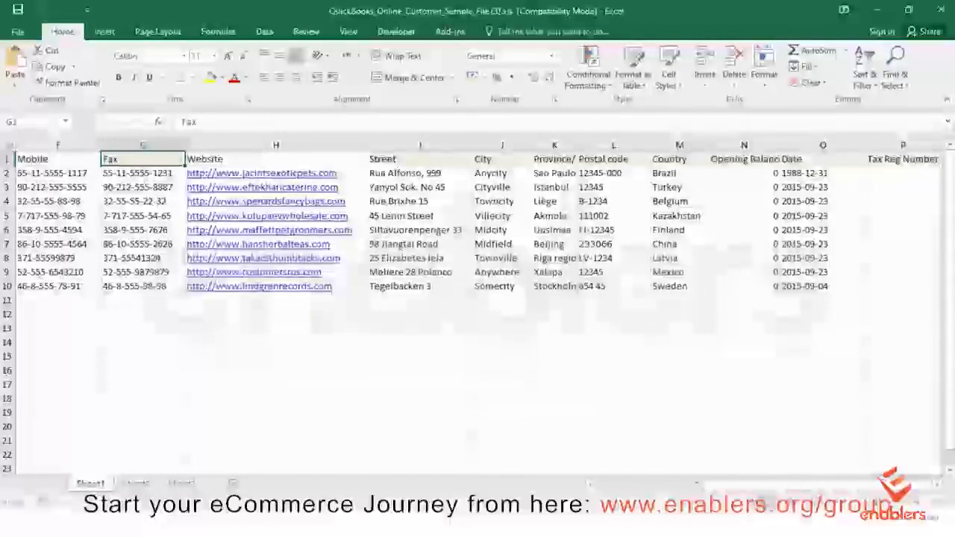
pyautogui.moveTo(735, 484); pyautogui.dragTo(630, 484)
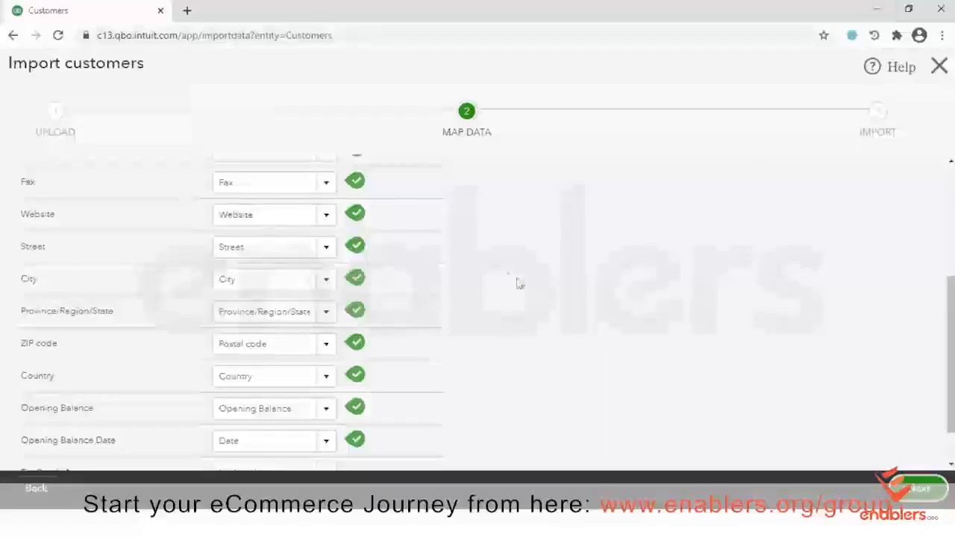
# Keep the Name mapping and other auto-matched fields, then proceed to the Import step with 9 customers
pyautogui.scroll(5, 201, 268)
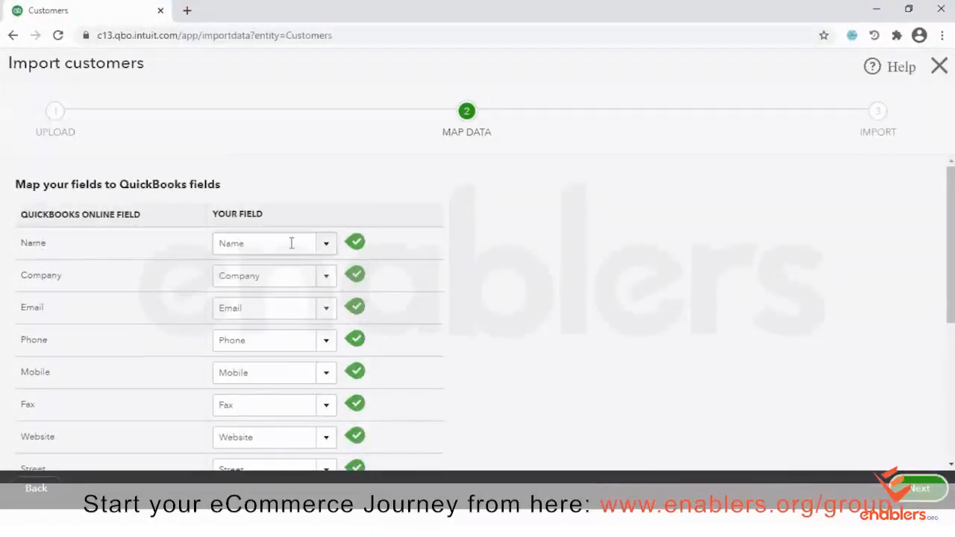
pyautogui.click(326, 244)
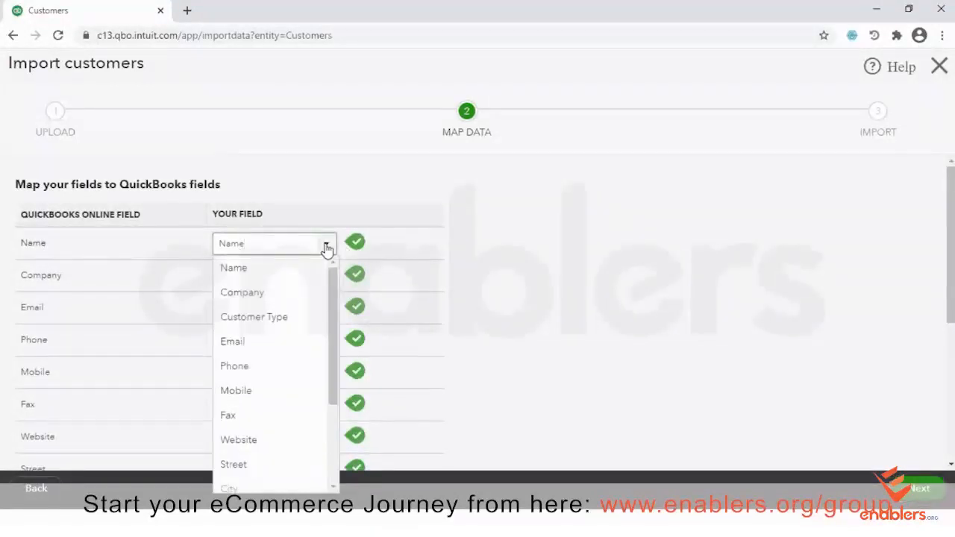
pyautogui.scroll(-1, 338, 314)
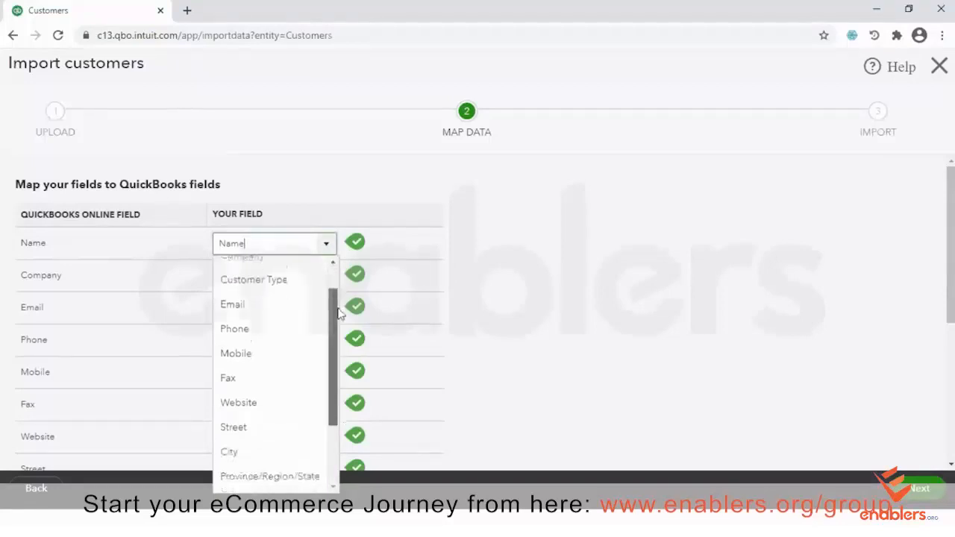
pyautogui.scroll(-2, 338, 314)
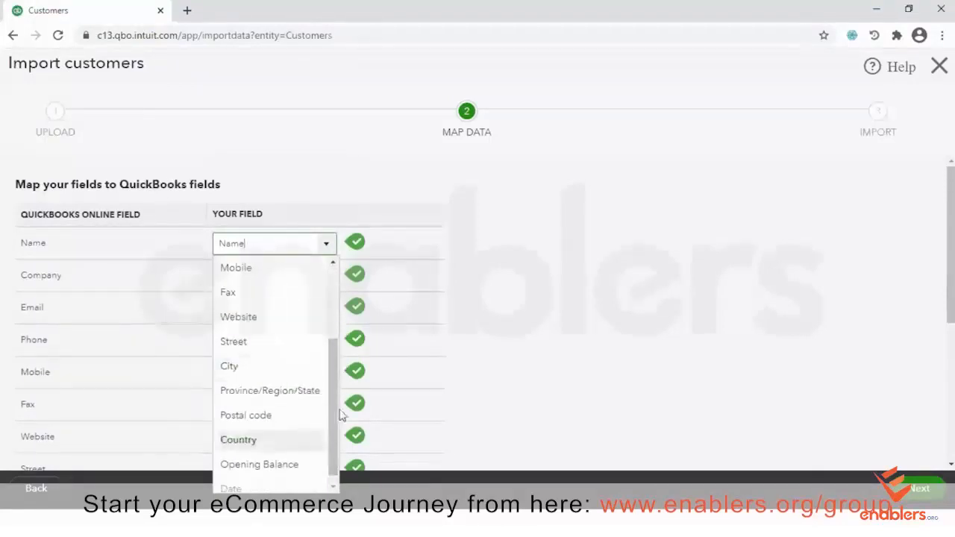
pyautogui.moveTo(332, 348); pyautogui.dragTo(333, 277)
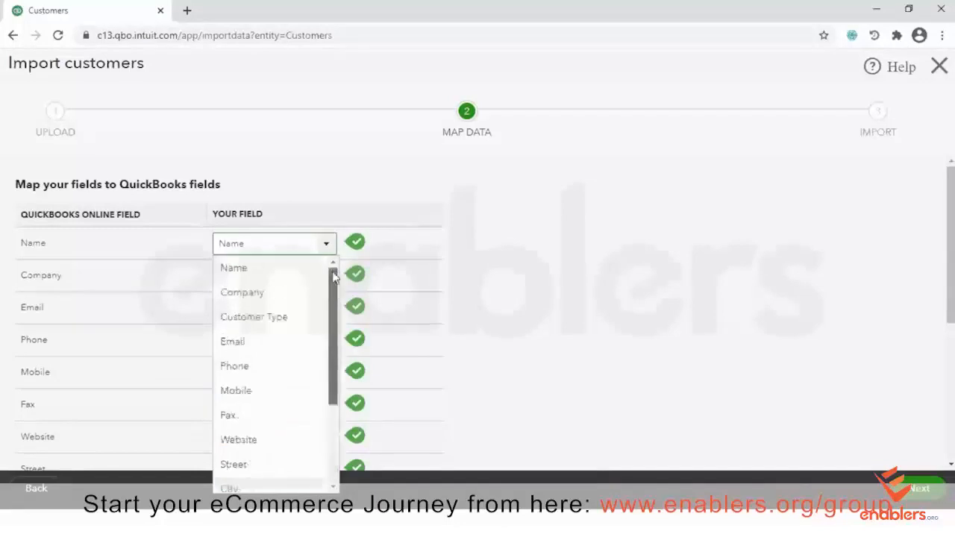
pyautogui.click(323, 246)
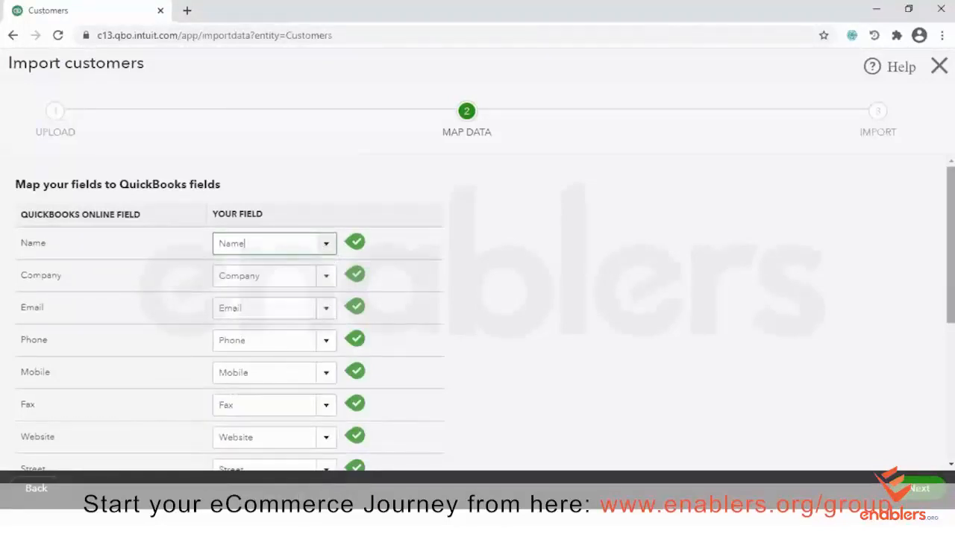
pyautogui.scroll(-5, 229, 313)
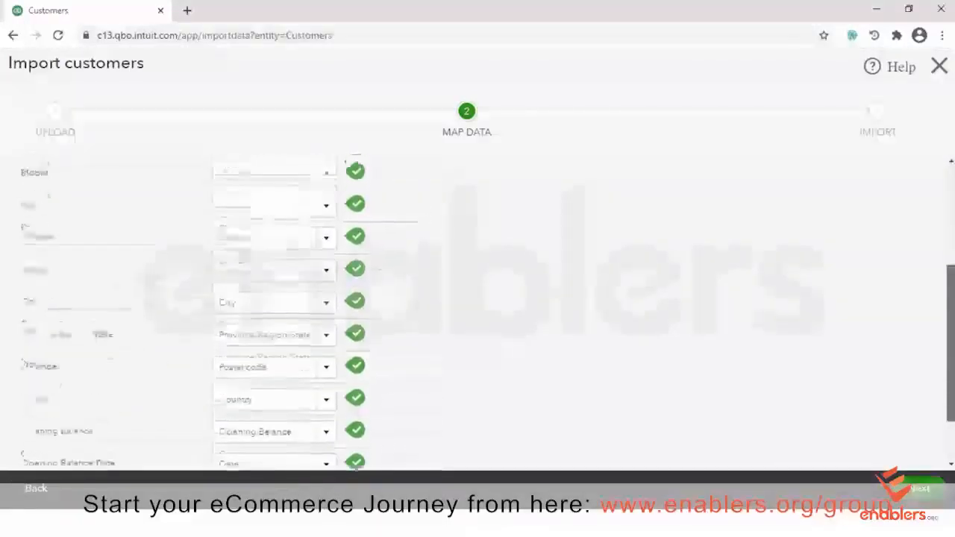
pyautogui.moveTo(949, 290); pyautogui.dragTo(949, 328)
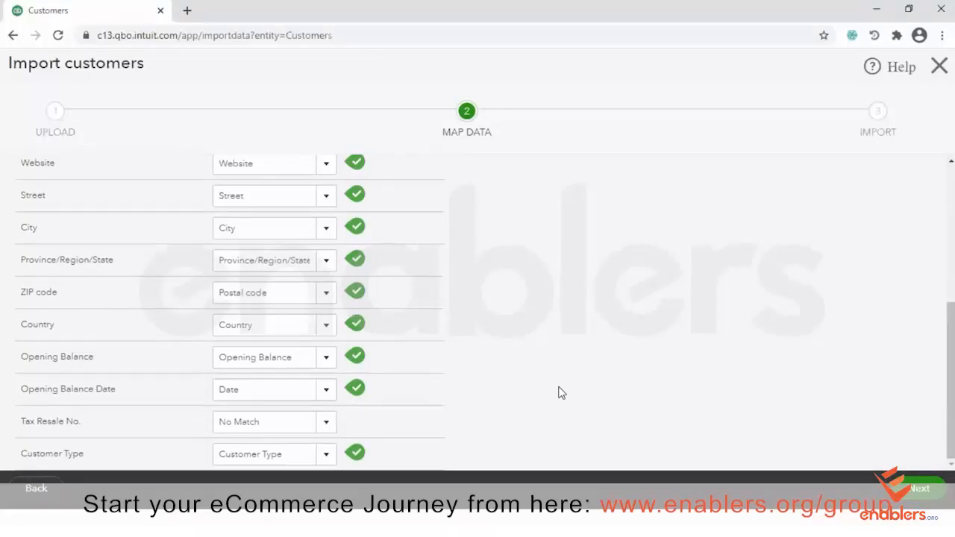
pyautogui.scroll(1, 561, 393)
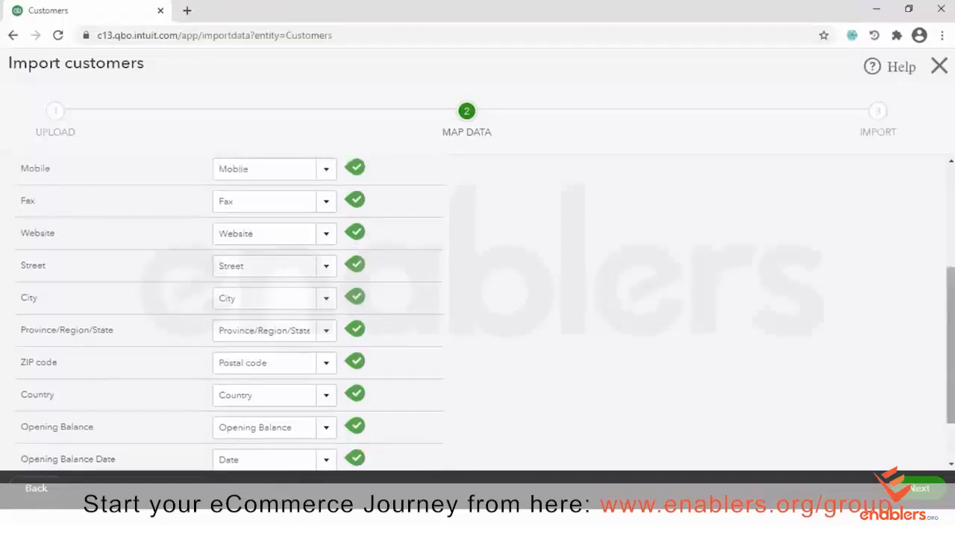
pyautogui.scroll(-1, 849, 399)
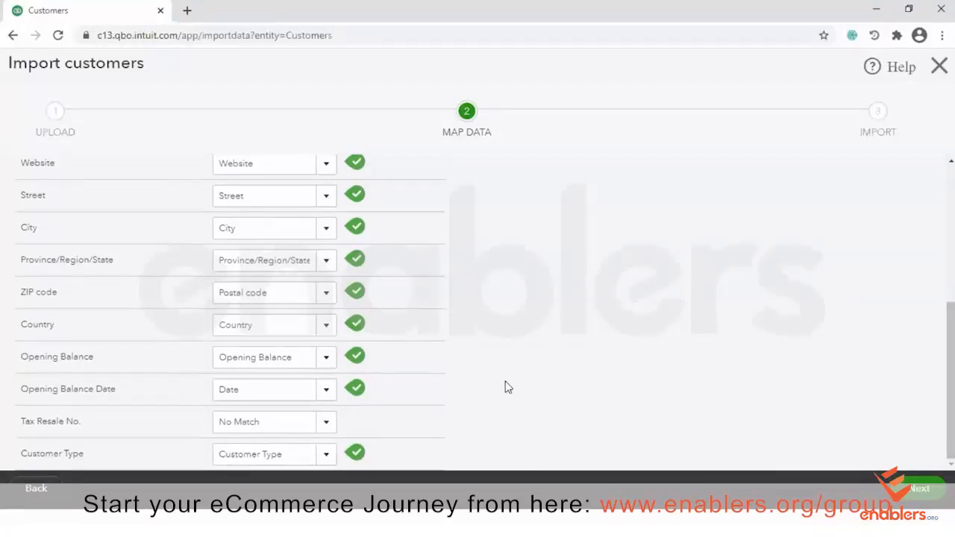
pyautogui.scroll(2, 505, 386)
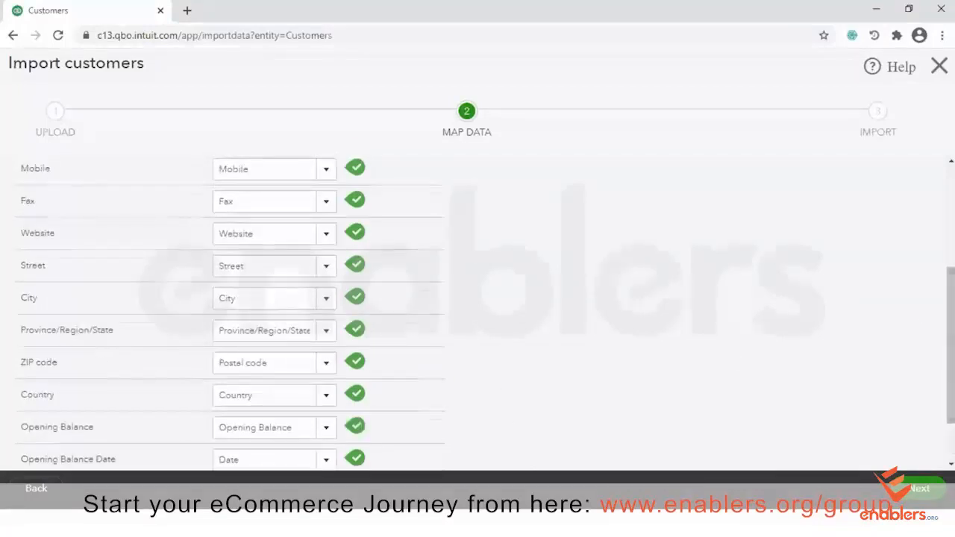
pyautogui.scroll(-3, 522, 383)
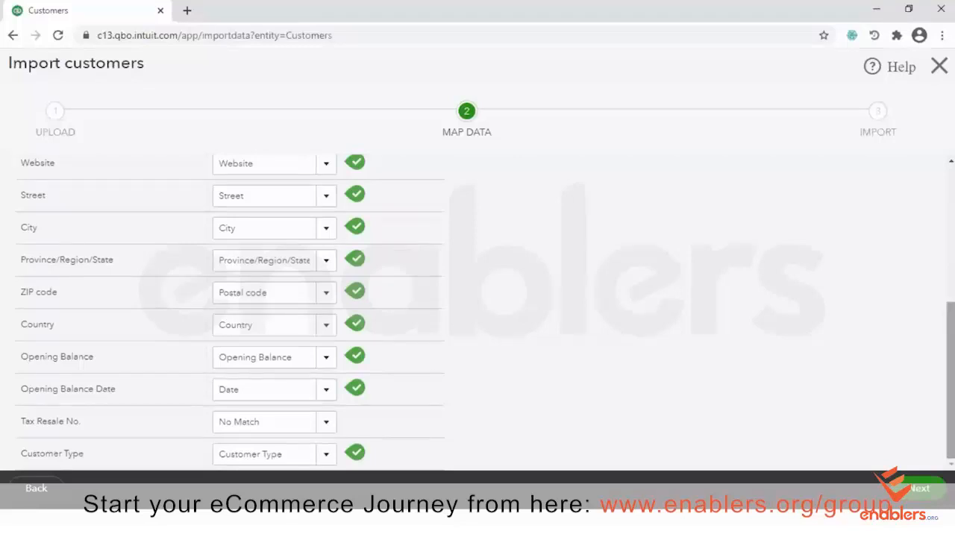
pyautogui.click(919, 492)
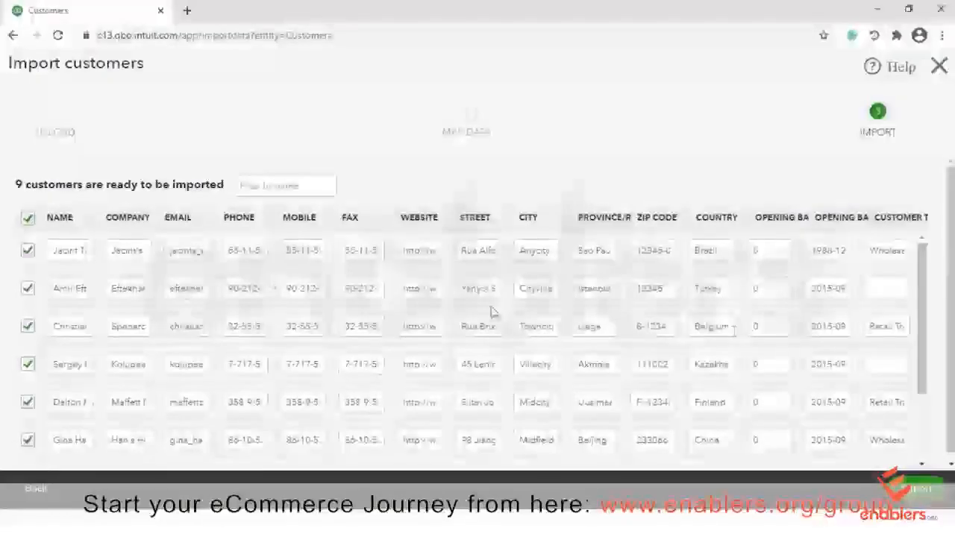
# Replace the Kazakhstan customer's Zip Code 111002 with 111222 in the import preview
pyautogui.moveTo(927, 265)
pyautogui.mouseDown()
pyautogui.moveTo(918, 357)
pyautogui.moveTo(915, 279)
pyautogui.mouseUp()
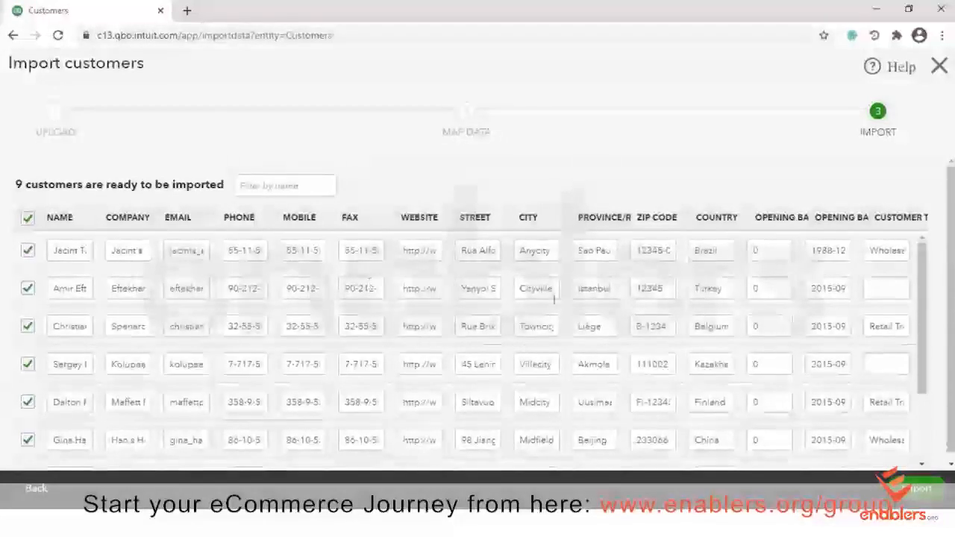
pyautogui.moveTo(923, 257); pyautogui.dragTo(951, 340)
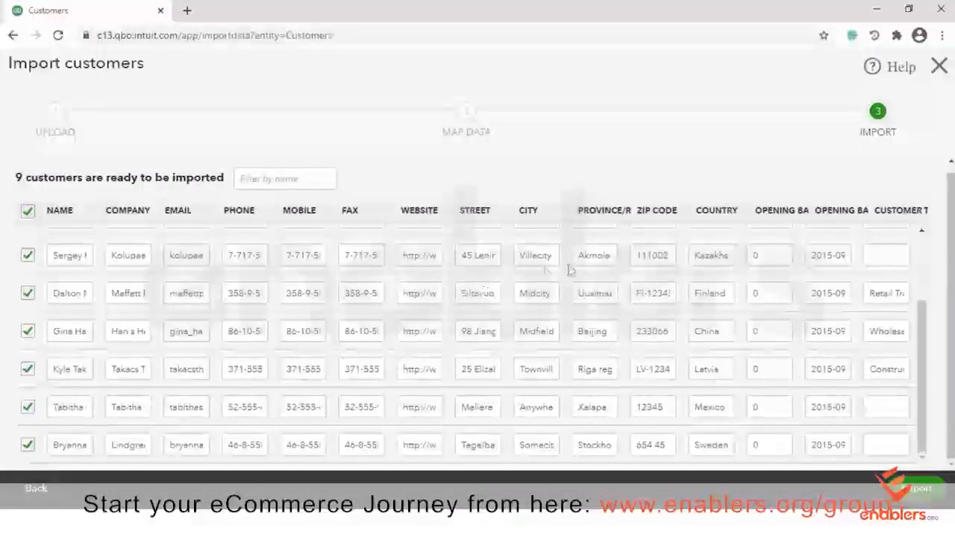
pyautogui.doubleClick(671, 257)
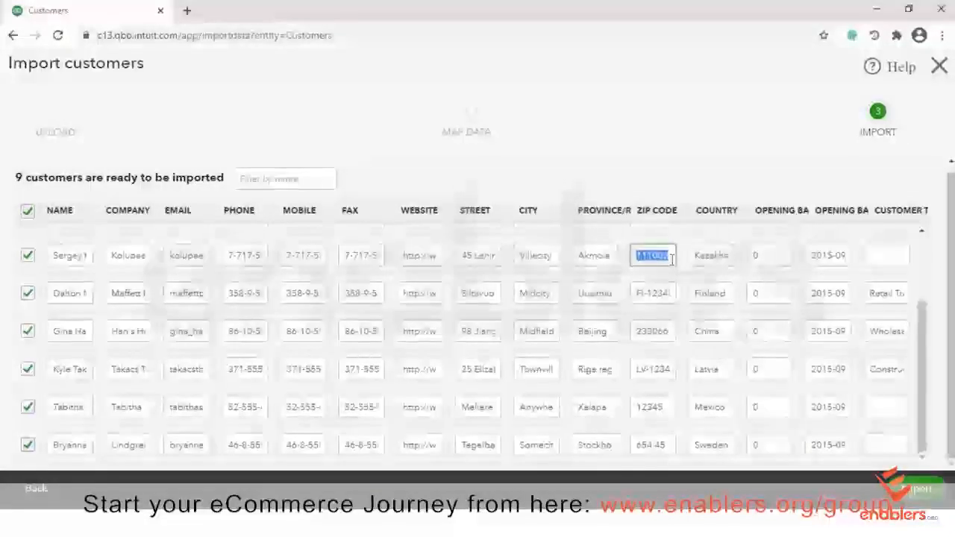
pyautogui.press('BackSpace')
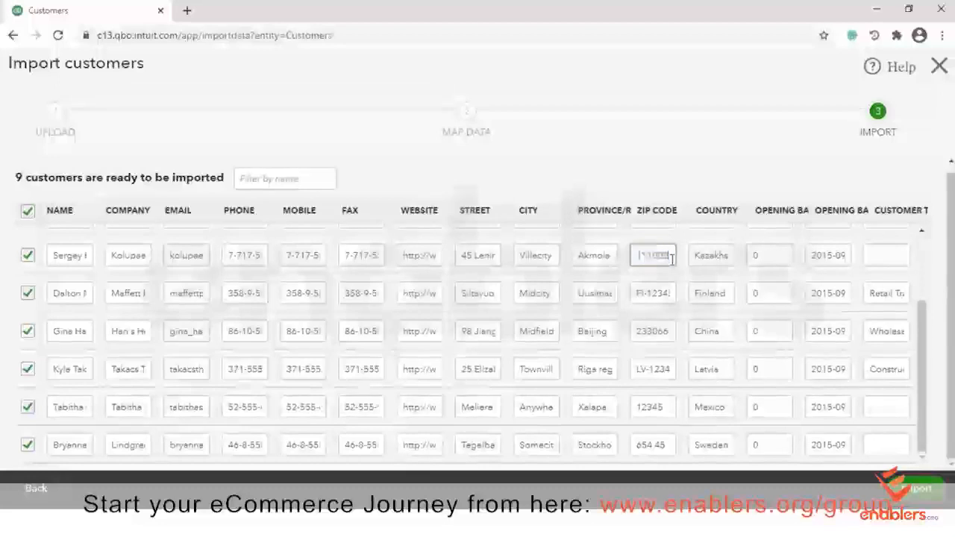
pyautogui.write('111222')
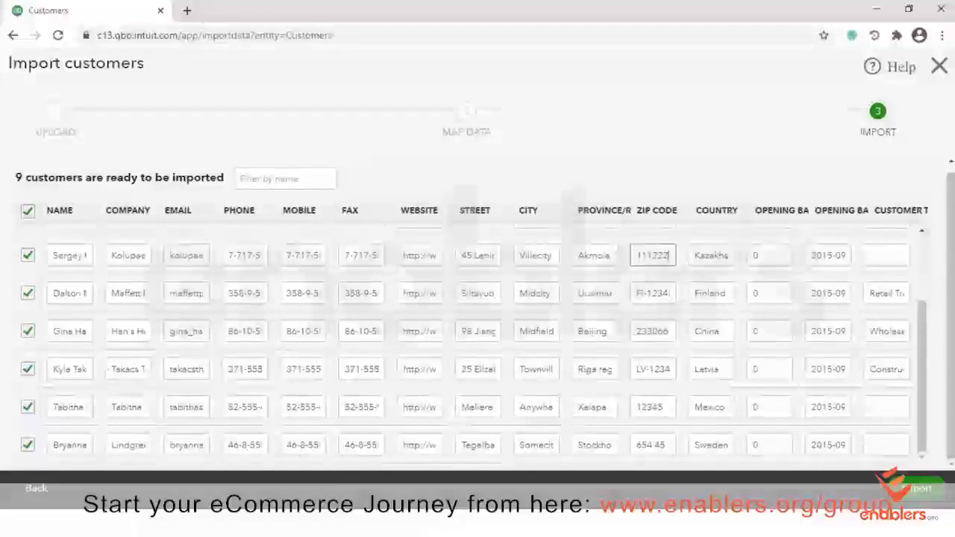
pyautogui.click(916, 490)
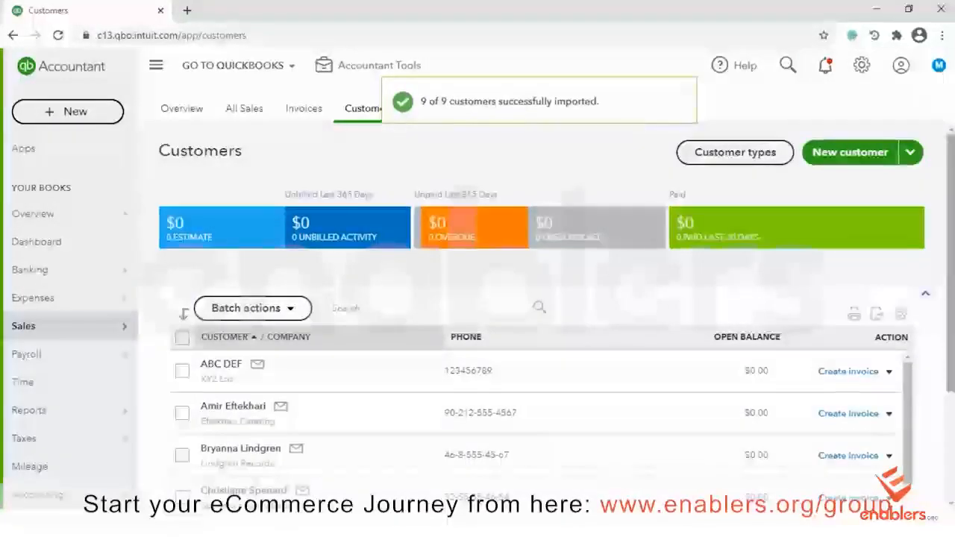
pyautogui.scroll(-2, 478, 298)
pyautogui.scroll(1, 477, 298)
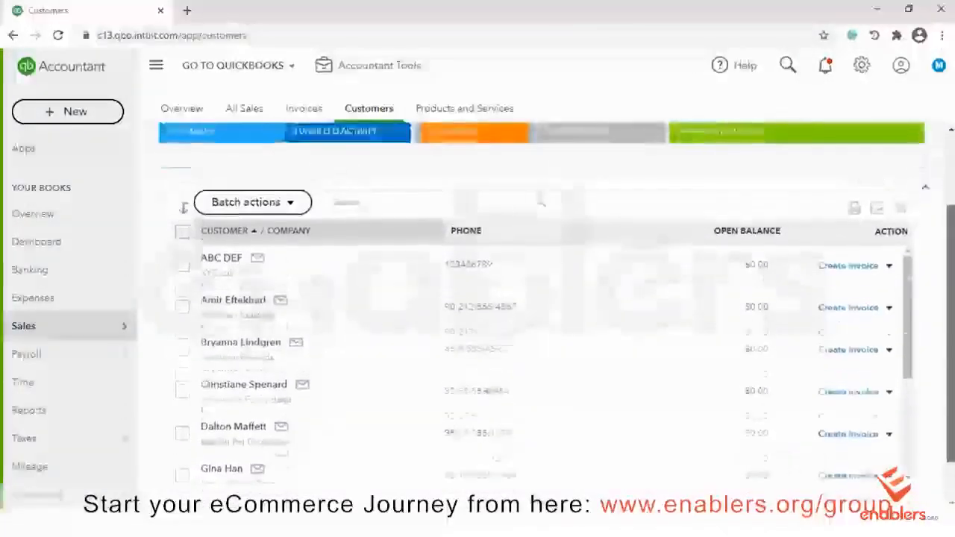
pyautogui.scroll(-1, 478, 298)
pyautogui.scroll(1, 477, 299)
pyautogui.scroll(1, 378, 124)
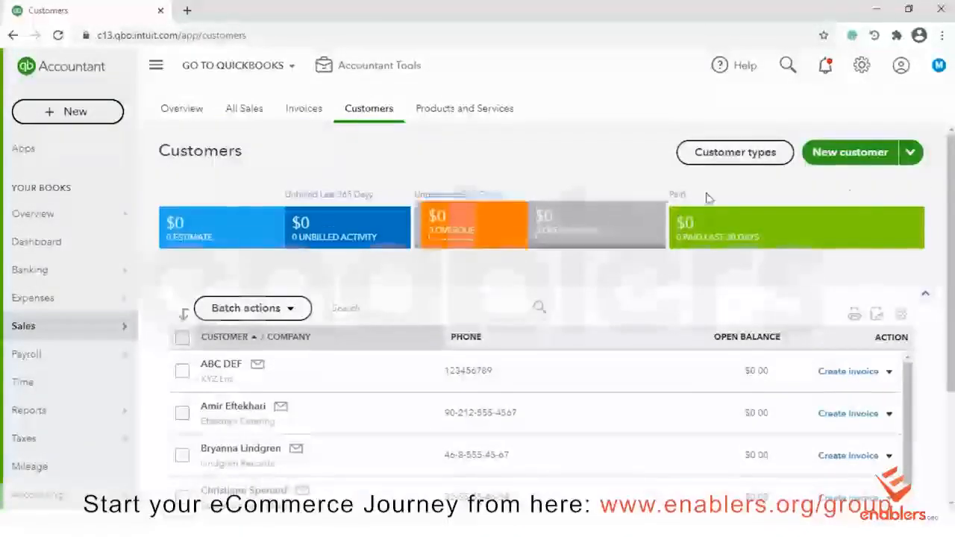
pyautogui.scroll(-2, 706, 196)
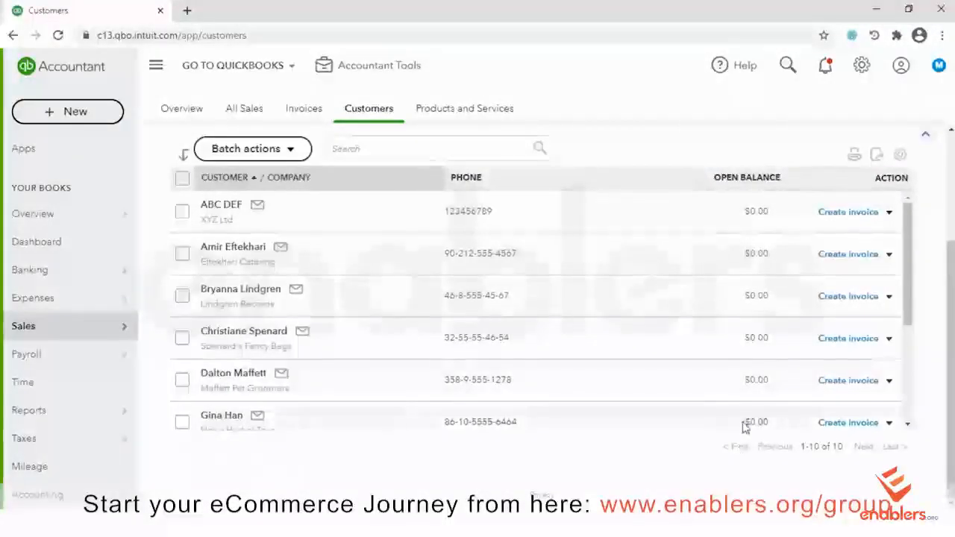
pyautogui.moveTo(909, 241); pyautogui.dragTo(901, 339)
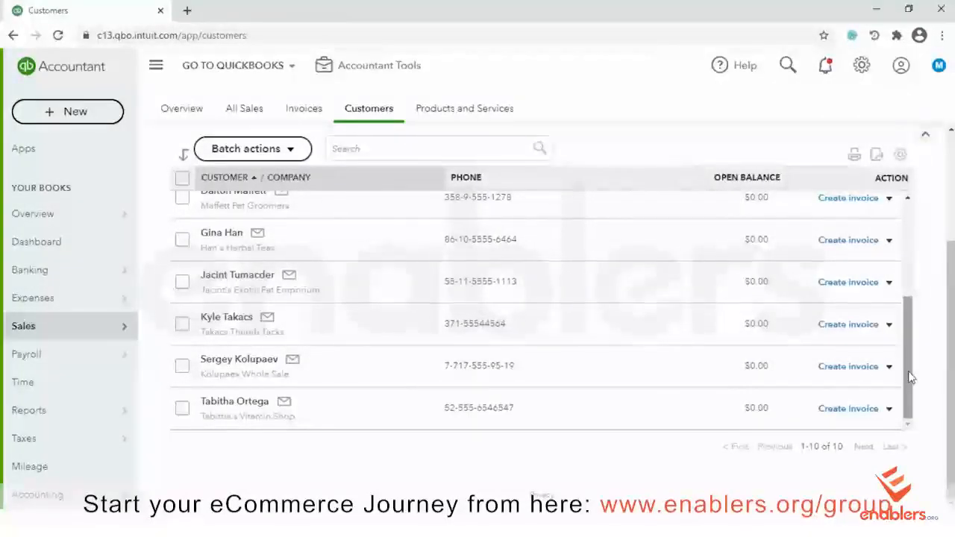
pyautogui.moveTo(910, 377); pyautogui.dragTo(902, 273)
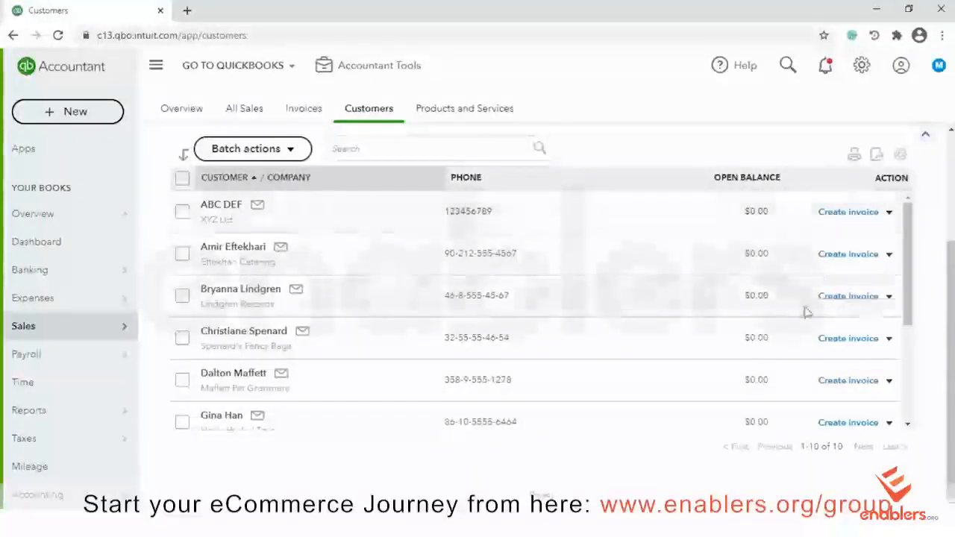
pyautogui.scroll(3, 522, 313)
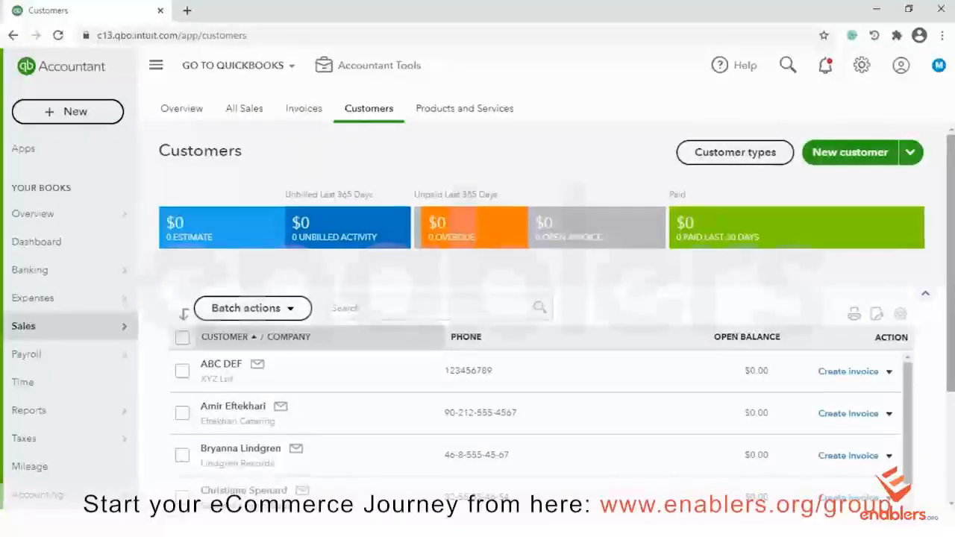
pyautogui.scroll(-1, 537, 314)
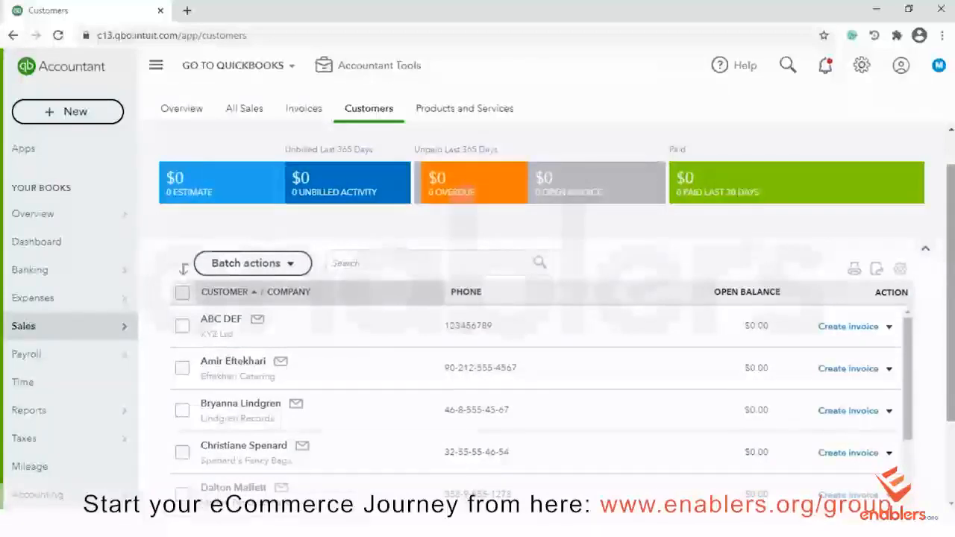
pyautogui.scroll(1, 537, 313)
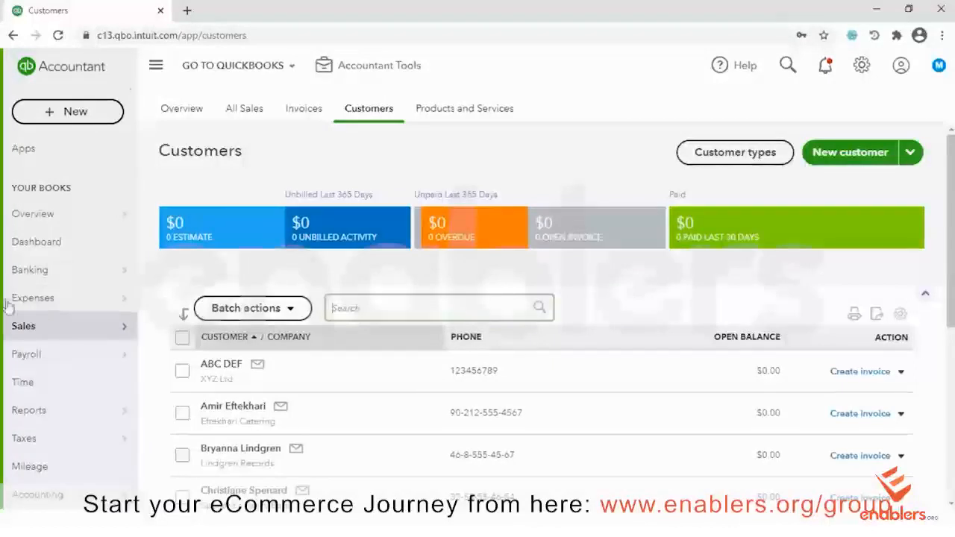
# Go to the Vendors list and start a new vendor record
pyautogui.click(52, 301)
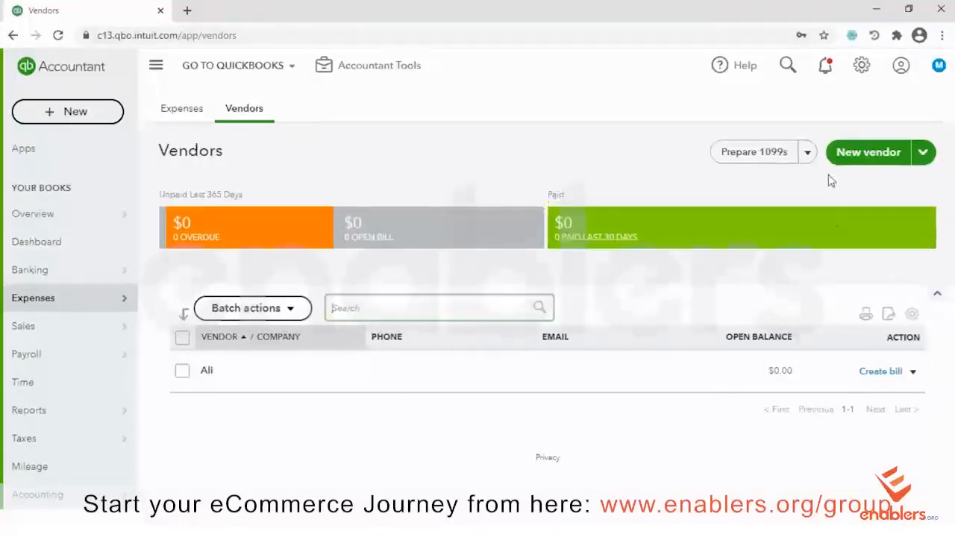
pyautogui.click(863, 154)
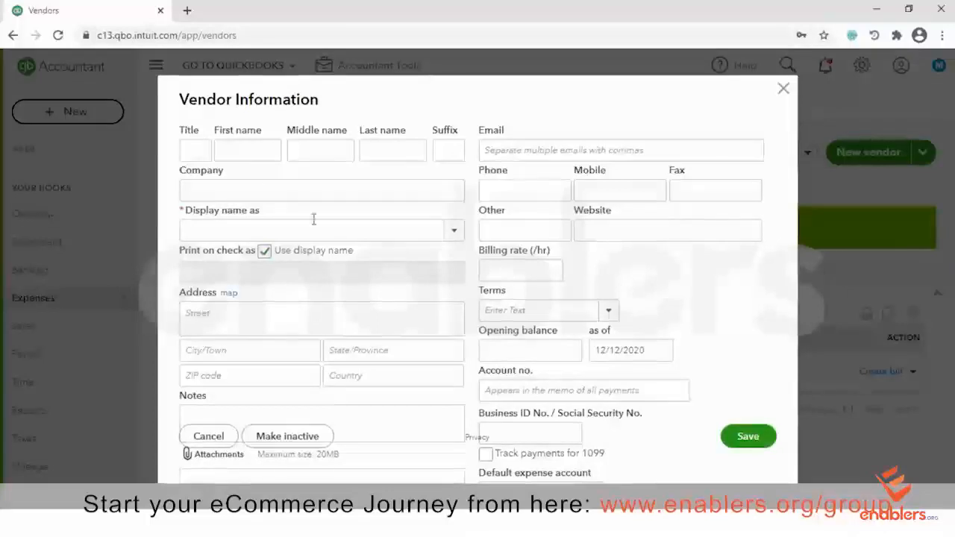
# Enter the vendor's first and last name, company XYZ, and display name XYZ
pyautogui.click(260, 148)
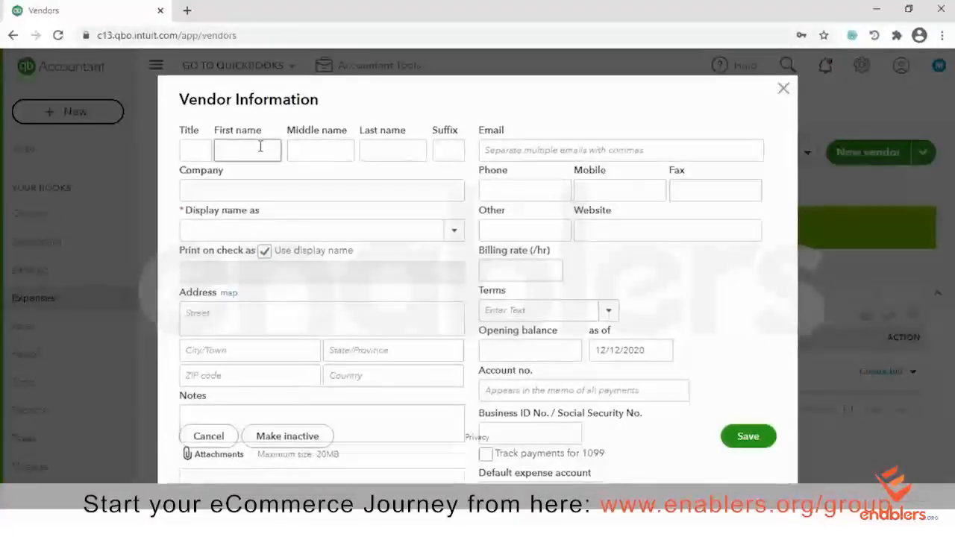
pyautogui.write('A')
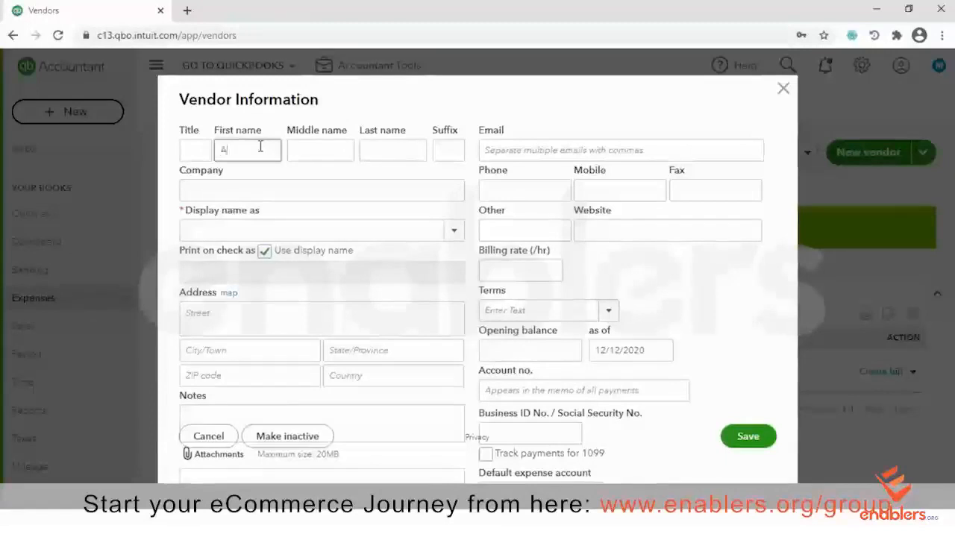
pyautogui.write('BC')
pyautogui.press('Tab')
pyautogui.press('Tab')
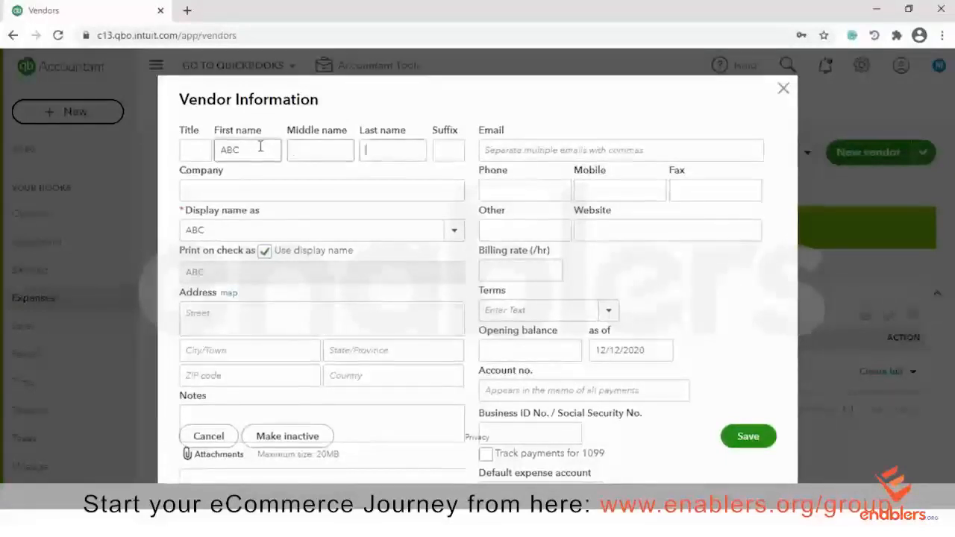
pyautogui.write('XYZ')
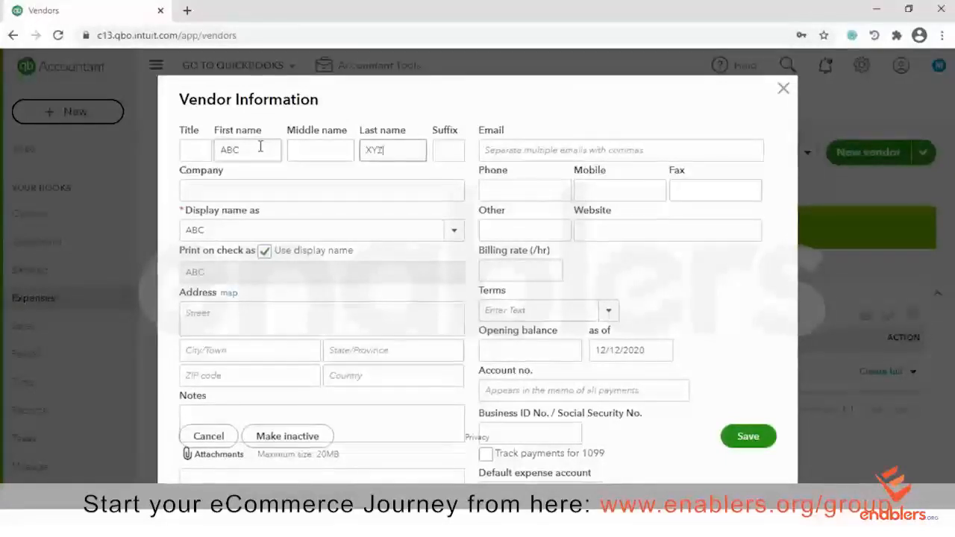
pyautogui.click(213, 190)
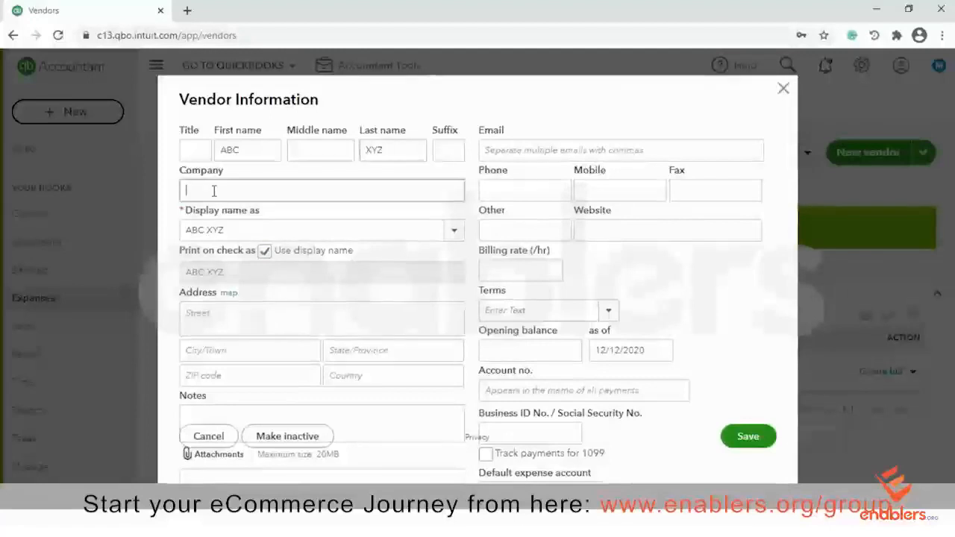
pyautogui.write('XYZ')
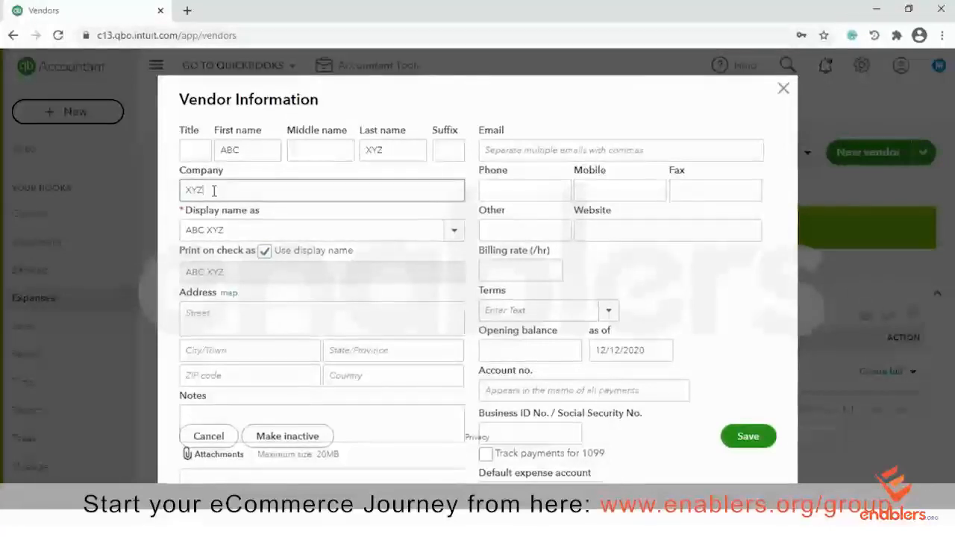
pyautogui.click(446, 233)
pyautogui.click(195, 254)
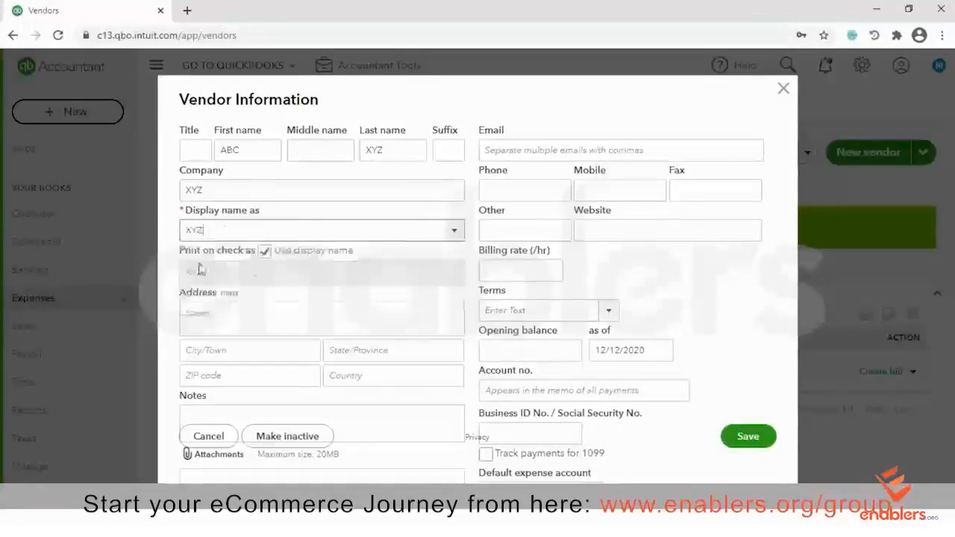
# Fill in the vendor's street, city, state, ZIP code and country
pyautogui.click(244, 322)
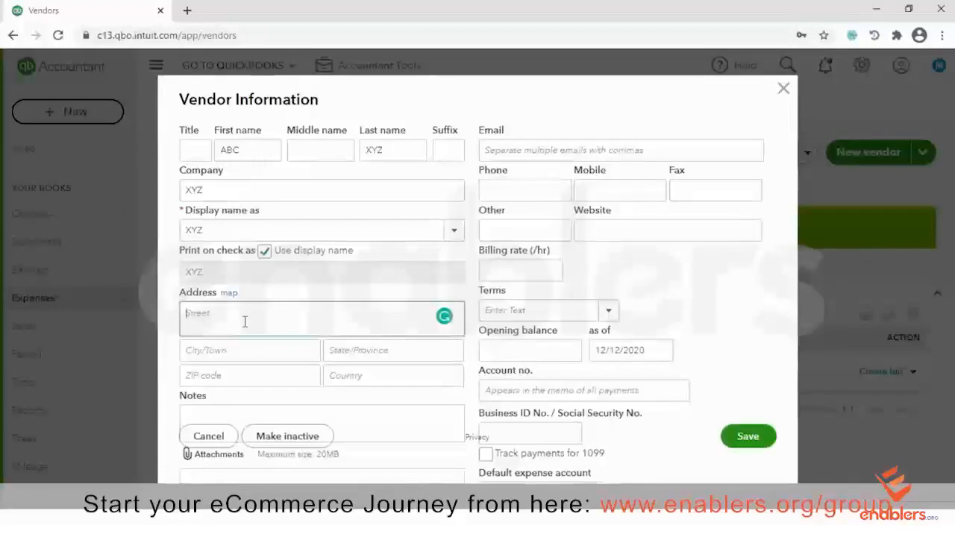
pyautogui.write('Street')
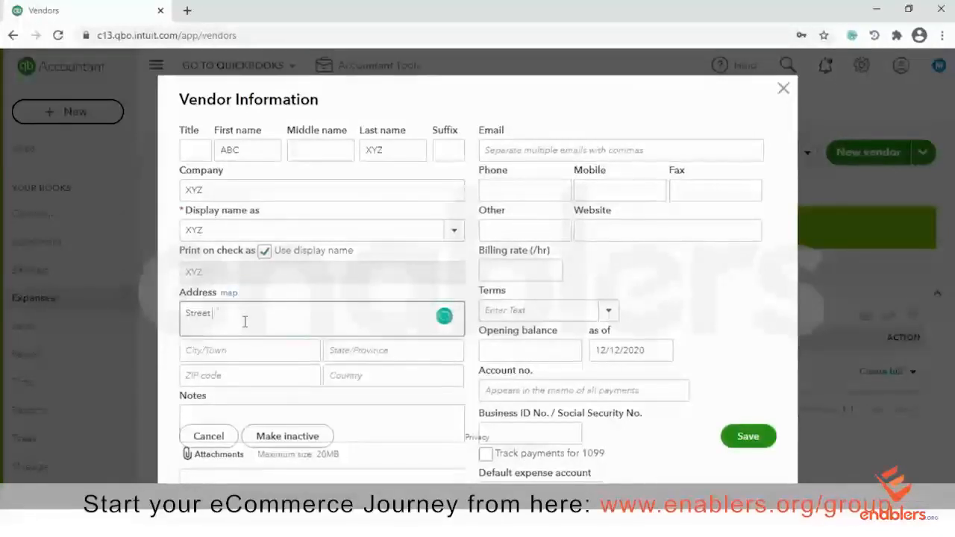
pyautogui.write(' # ')
pyautogui.write('140')
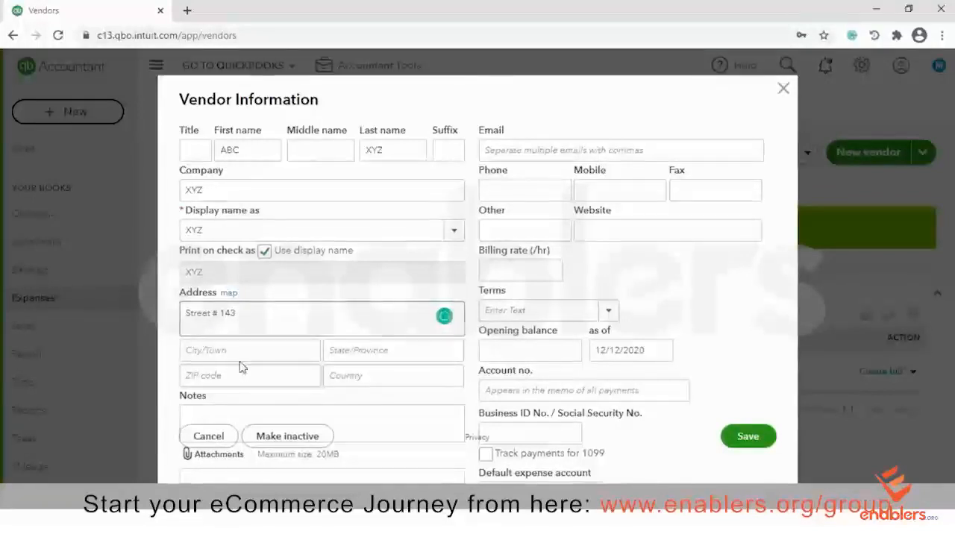
pyautogui.click(240, 351)
pyautogui.write('N')
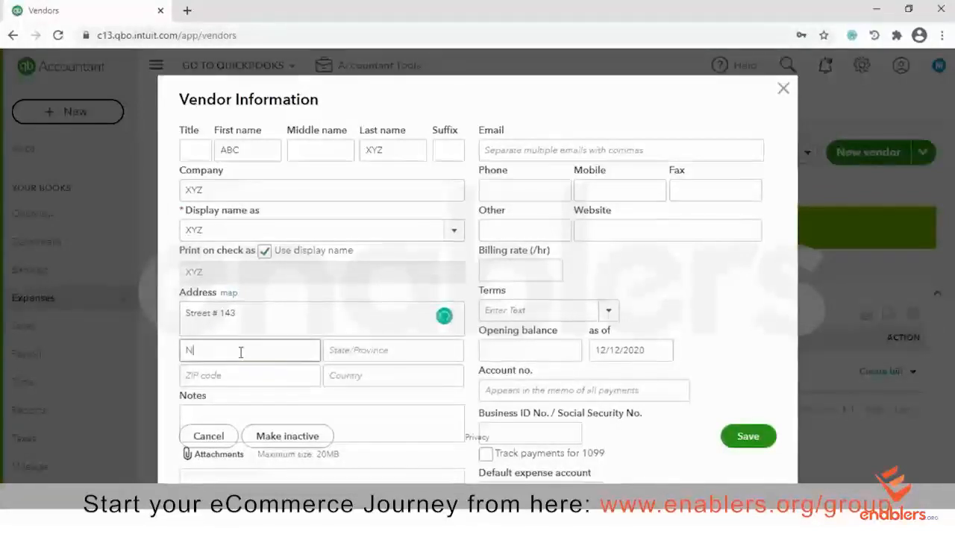
pyautogui.write('ew Yor')
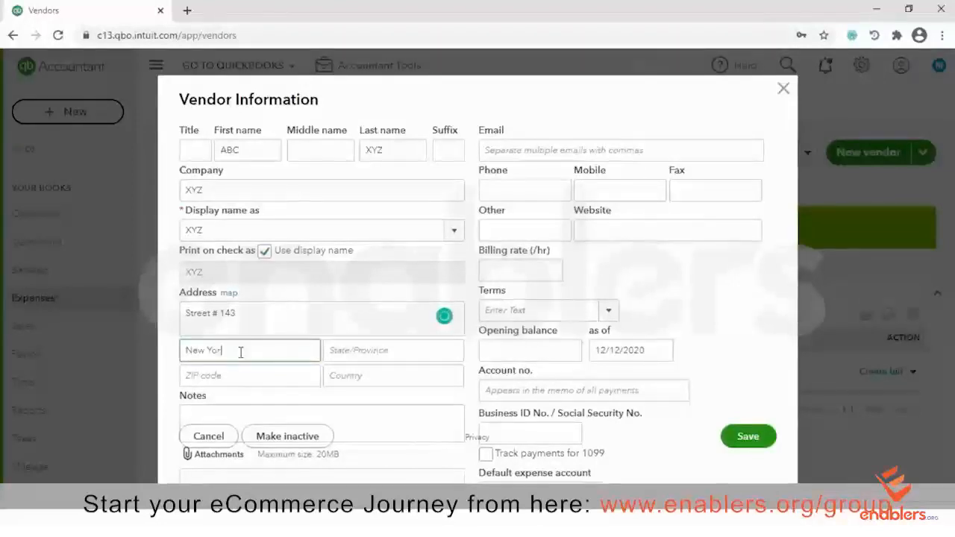
pyautogui.write('k')
pyautogui.press('Tab')
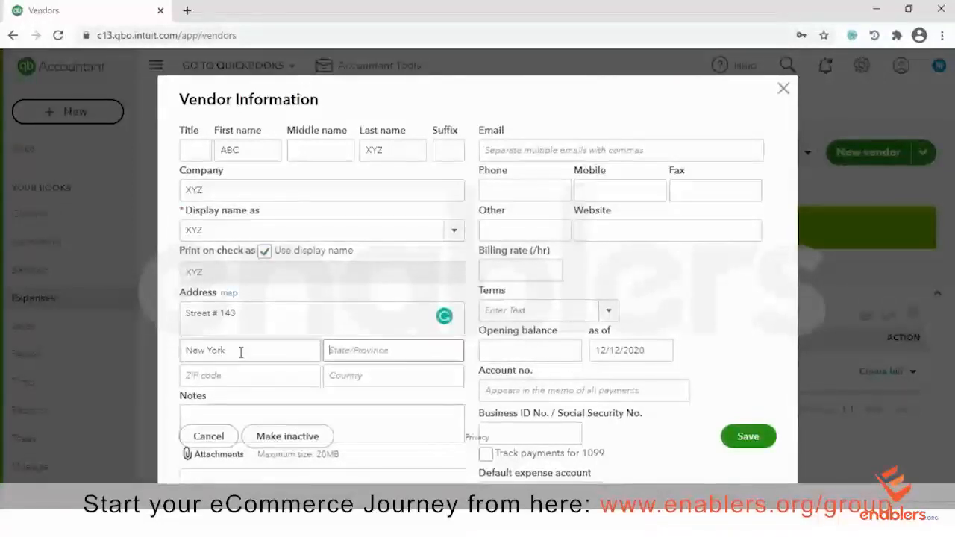
pyautogui.write('NY')
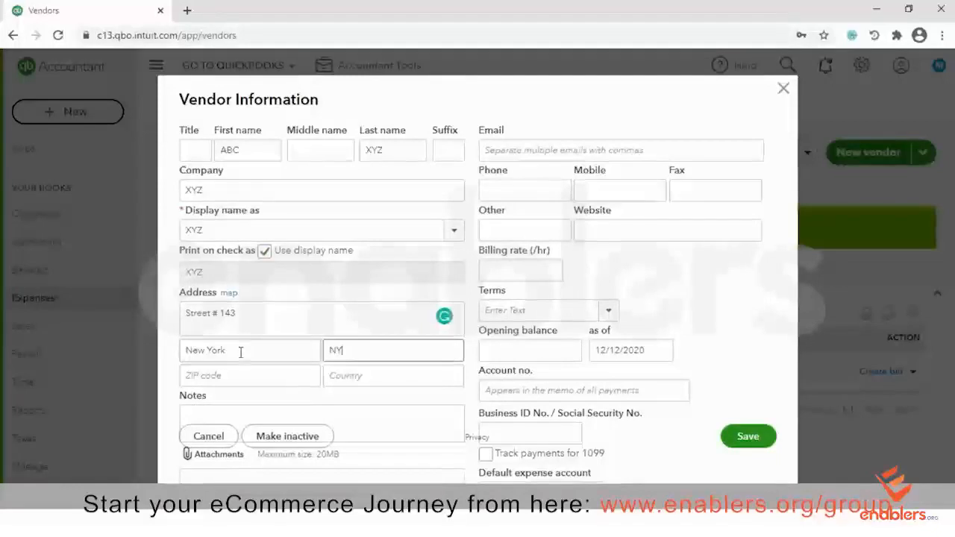
pyautogui.click(251, 375)
pyautogui.write('569')
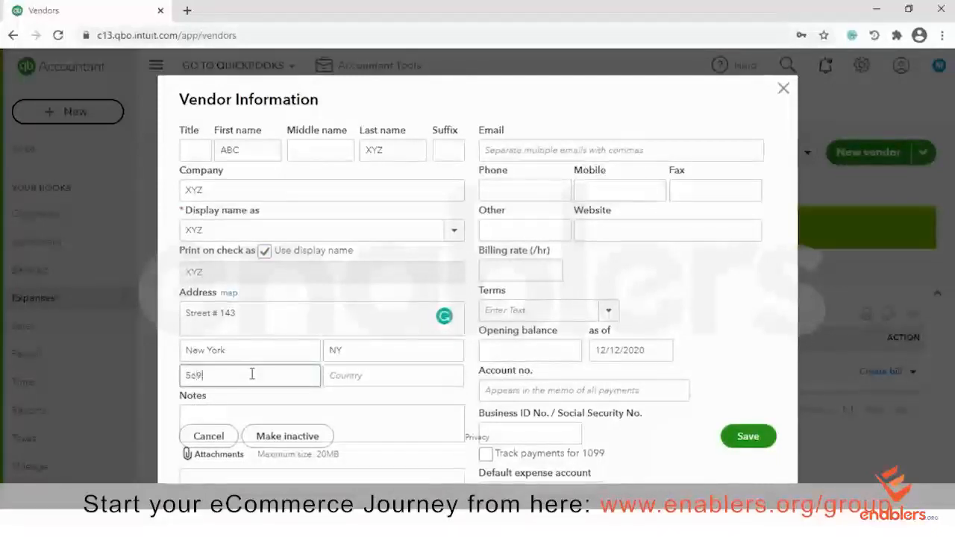
pyautogui.write('3312')
pyautogui.press('BackSpace')
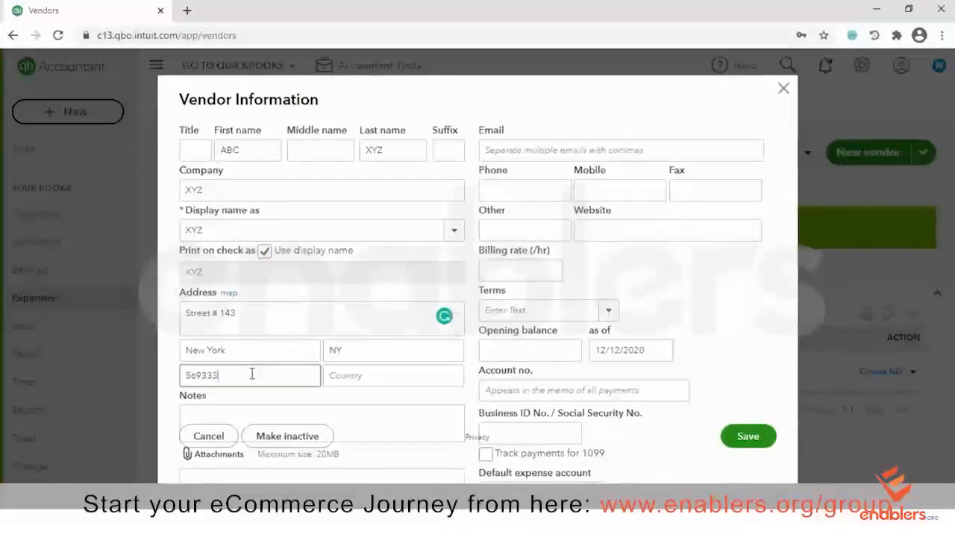
pyautogui.click(347, 373)
pyautogui.write('C')
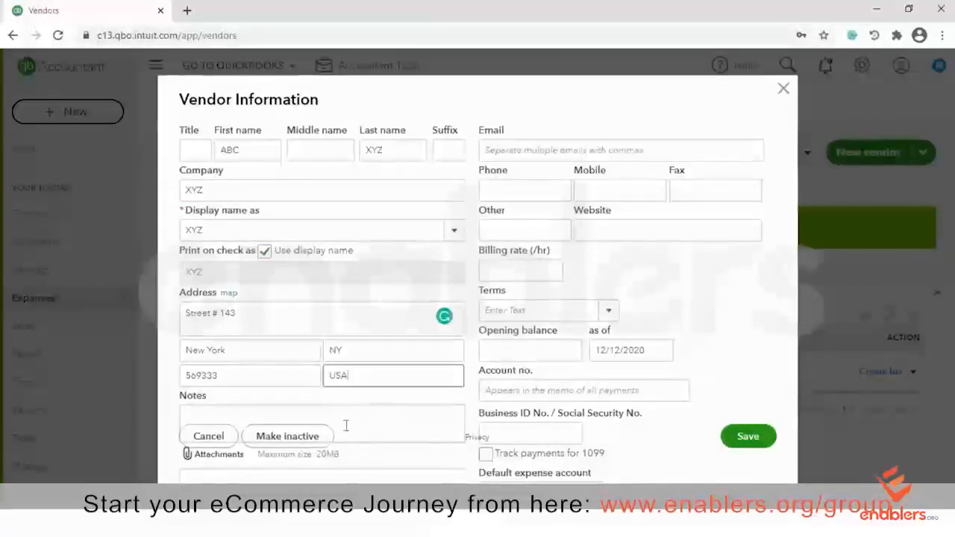
# Enter the vendor's e-mail address and phone number
pyautogui.click(520, 150)
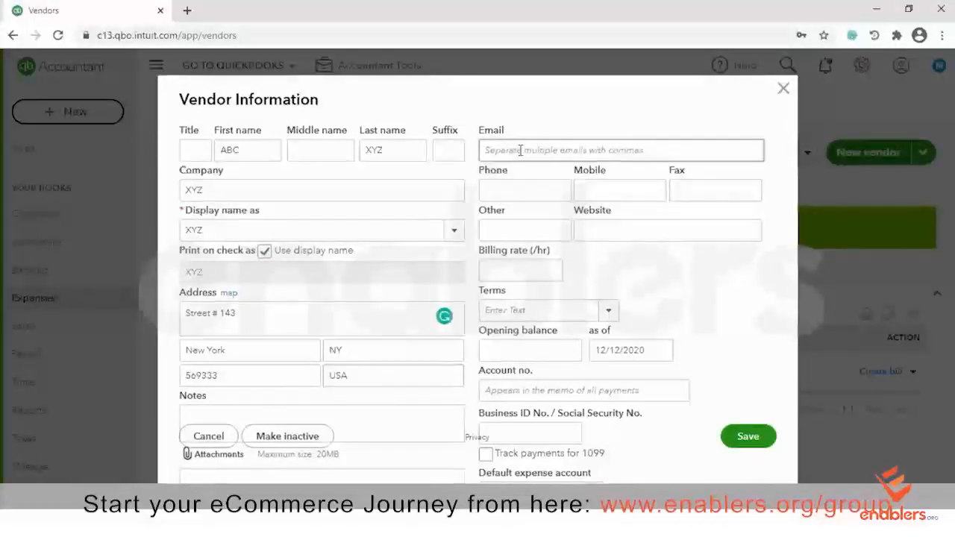
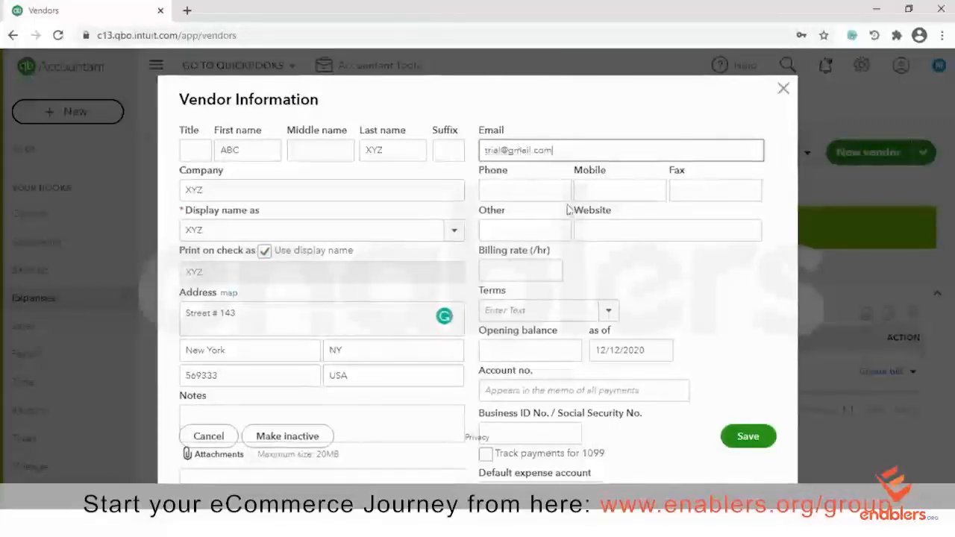
pyautogui.click(545, 184)
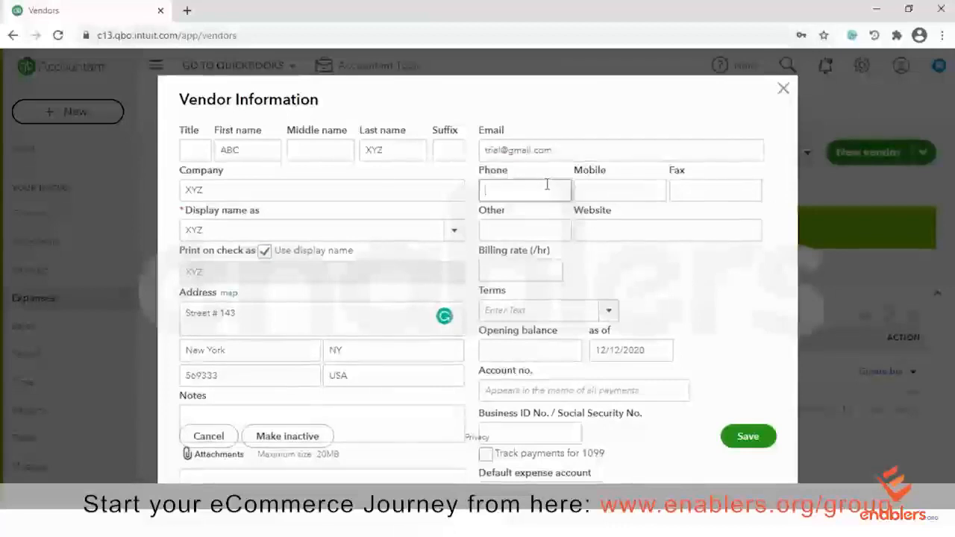
pyautogui.write('98765432')
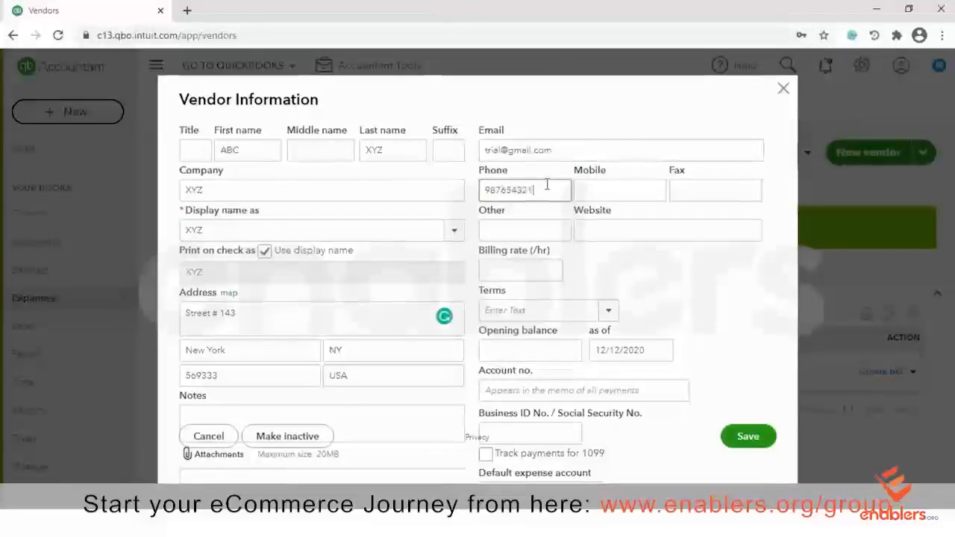
pyautogui.write('1')
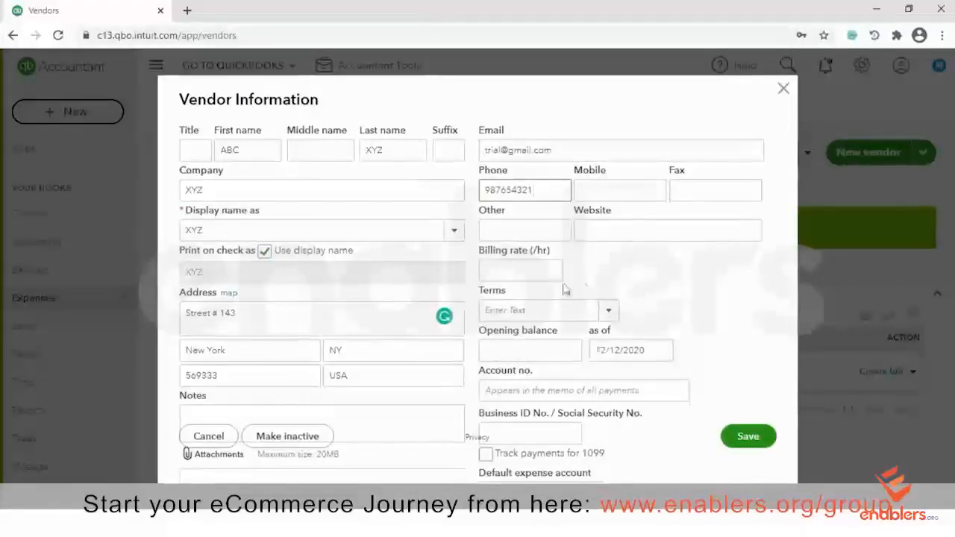
# Set the billing rate to 15 per hour and payment terms to Net 30
pyautogui.click(527, 272)
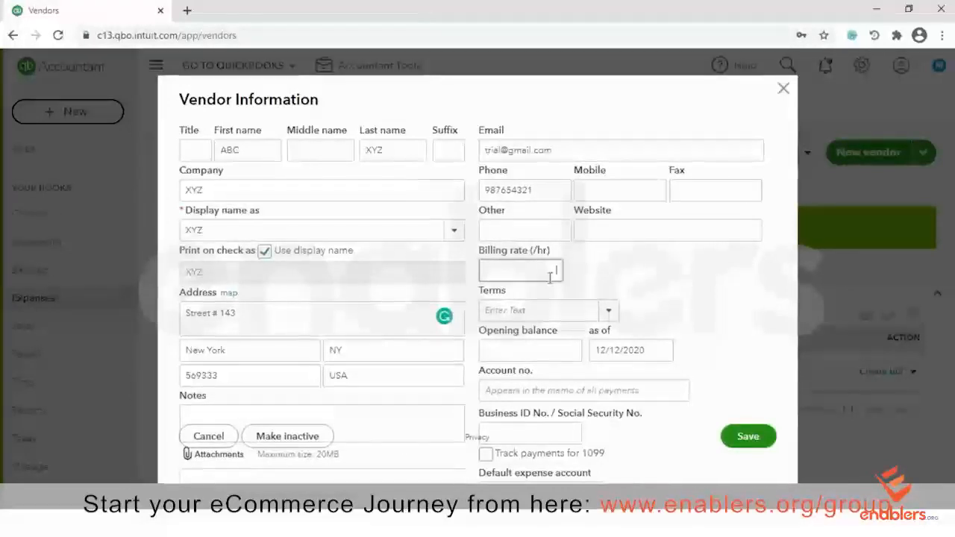
pyautogui.write('15')
pyautogui.press('BackSpace')
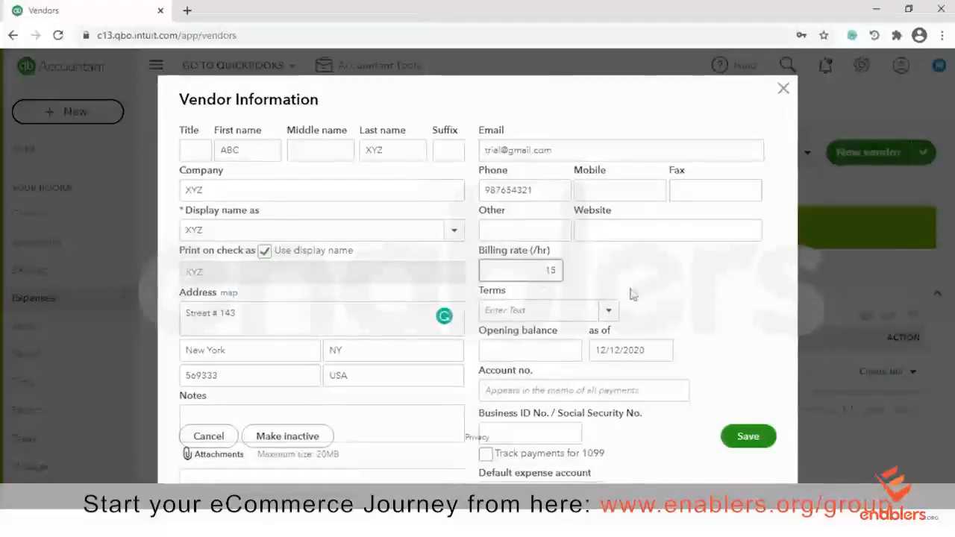
pyautogui.click(609, 311)
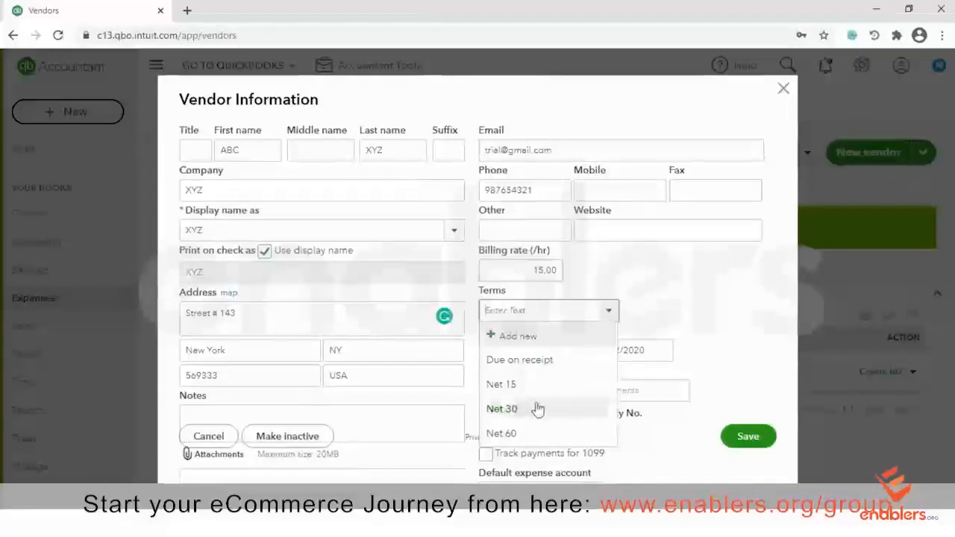
pyautogui.click(531, 409)
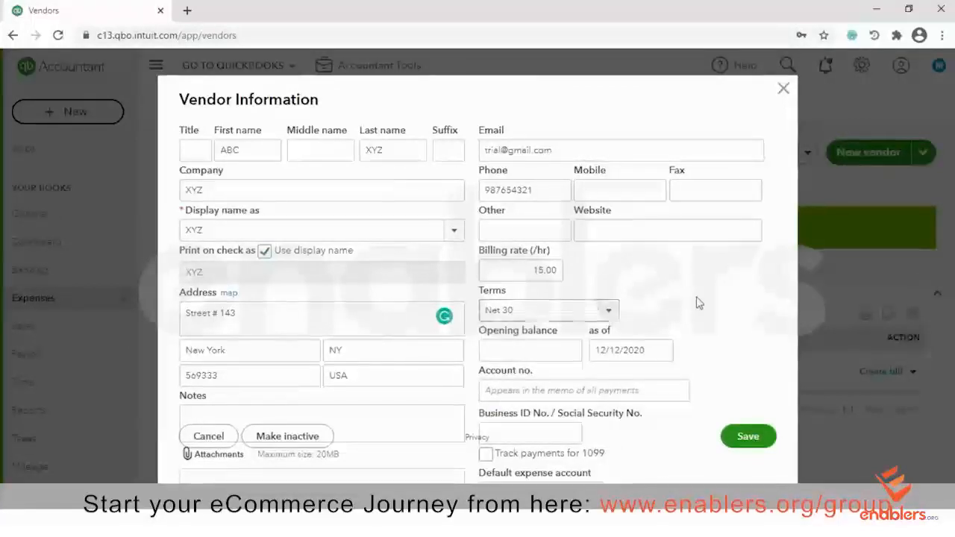
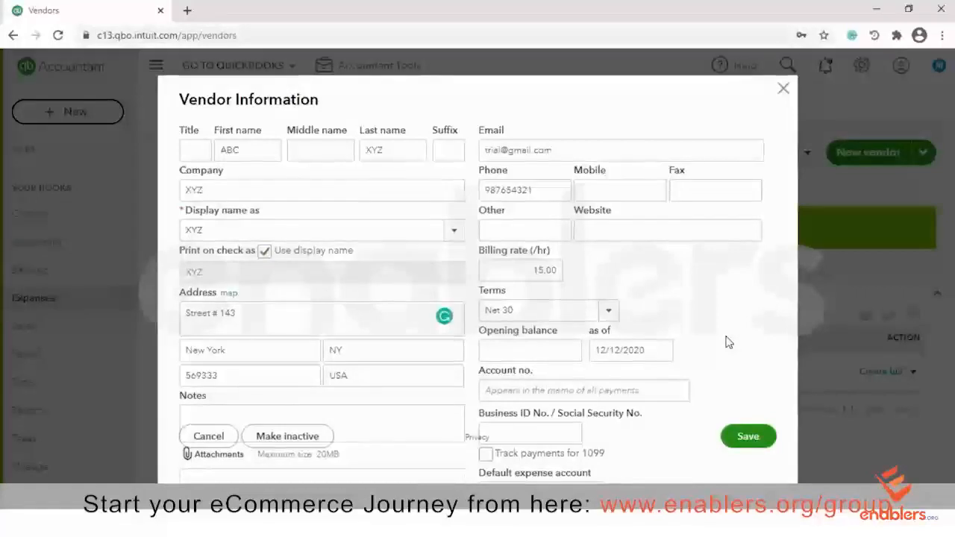
# Check the default expense account list without choosing one, then return to the Business ID field
pyautogui.click(556, 395)
pyautogui.click(544, 433)
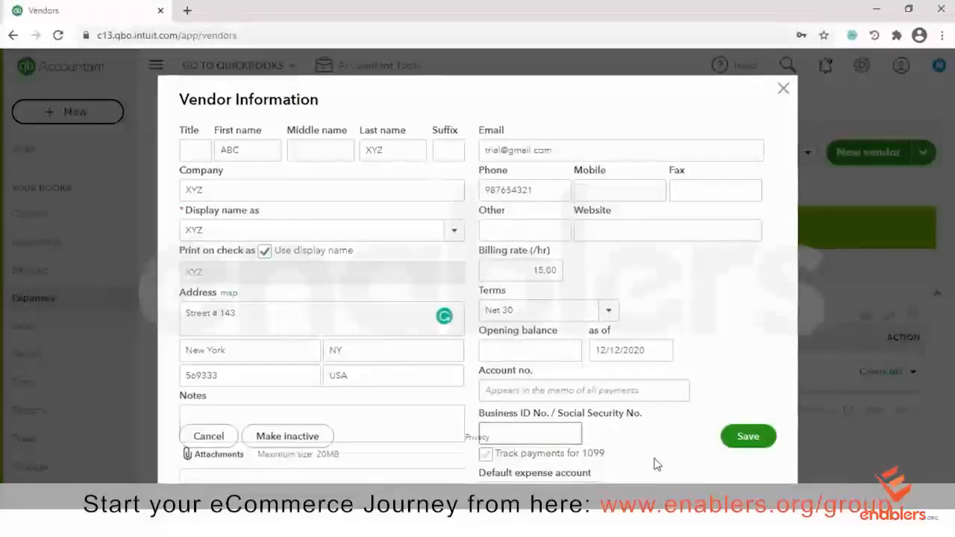
pyautogui.scroll(-1, 653, 464)
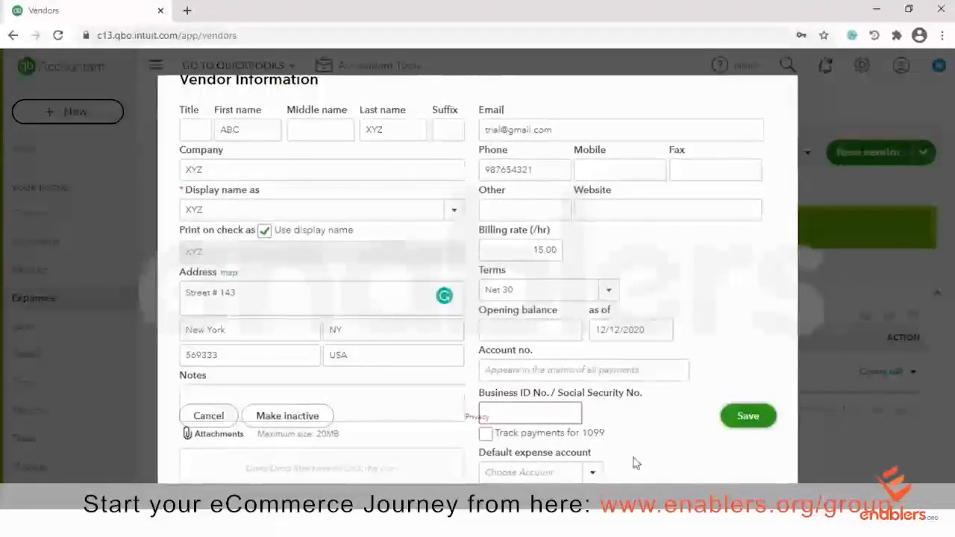
pyautogui.click(593, 473)
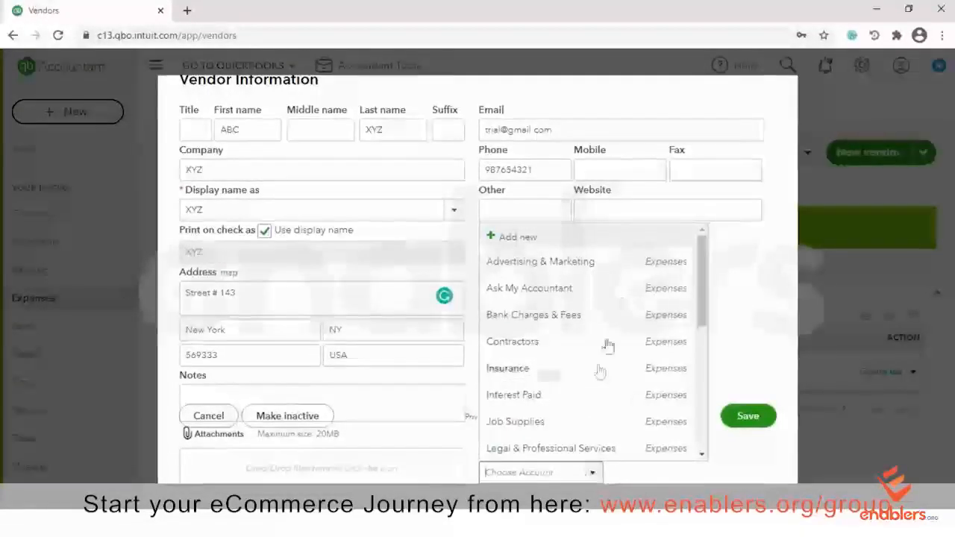
pyautogui.click(758, 471)
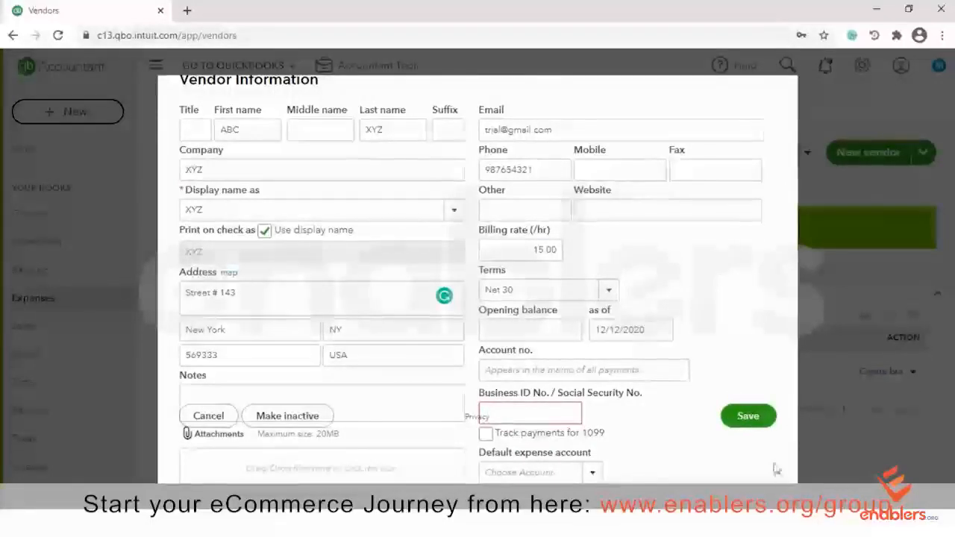
pyautogui.press('Tab')
pyautogui.press('Tab')
pyautogui.press('Tab')
pyautogui.press('Tab')
pyautogui.press('Tab')
pyautogui.press('Tab')
pyautogui.press('Tab')
pyautogui.press('Tab')
pyautogui.press('Tab')
pyautogui.press('Tab')
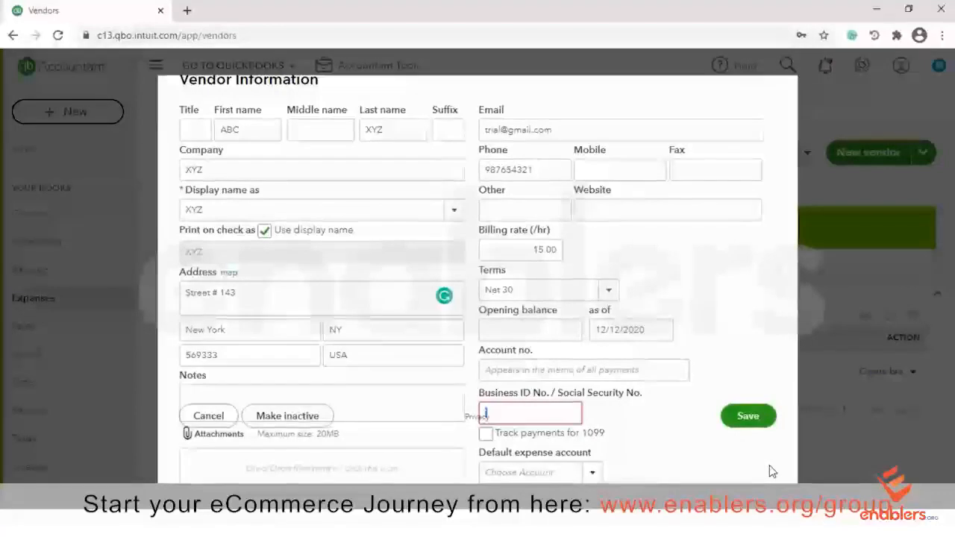
pyautogui.hotkey('shift', 'Tab')
pyautogui.click(556, 405)
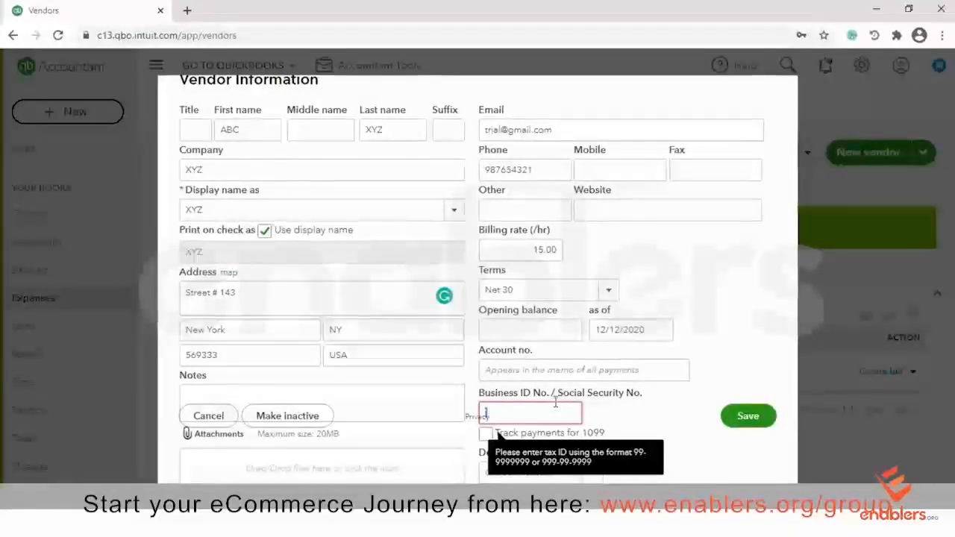
pyautogui.write('9999999')
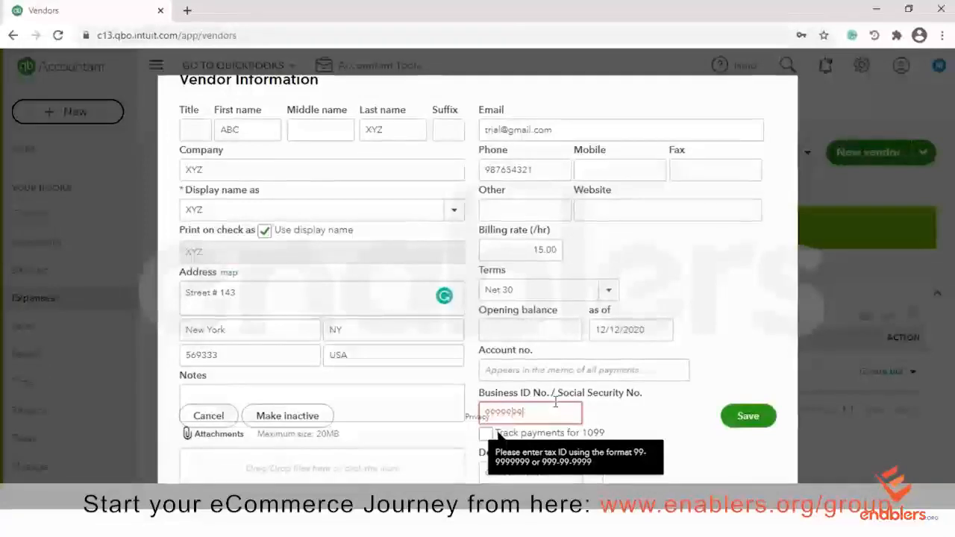
pyautogui.write('999')
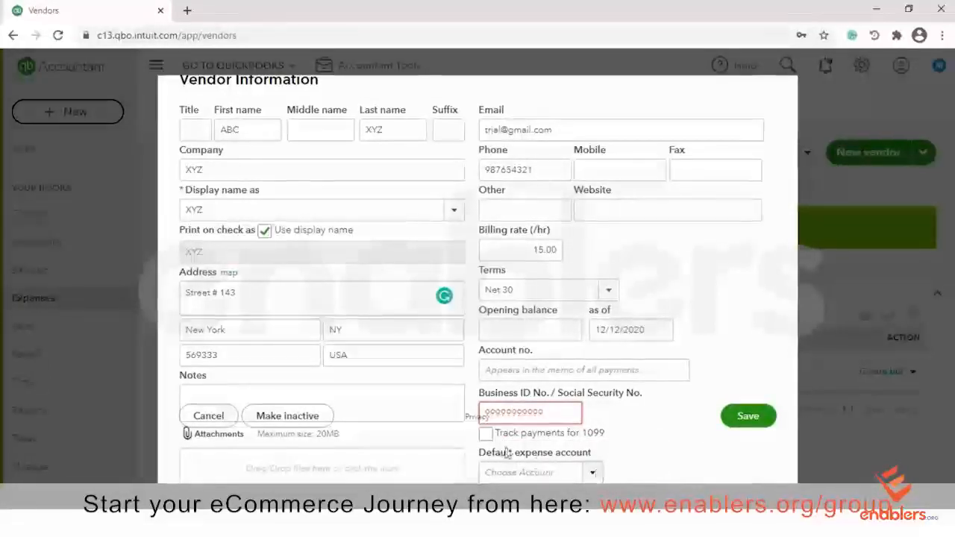
pyautogui.doubleClick(555, 410)
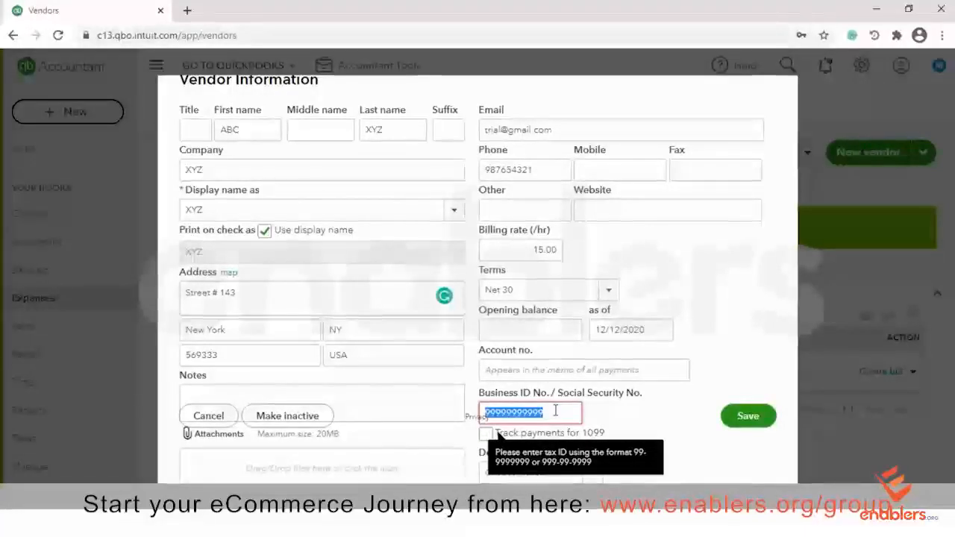
pyautogui.moveTo(555, 410); pyautogui.dragTo(440, 412)
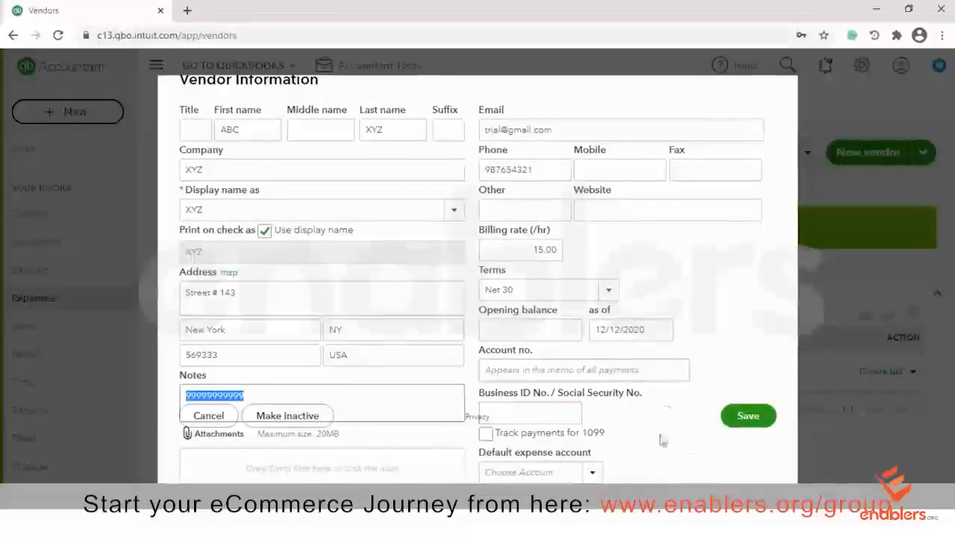
pyautogui.click(755, 419)
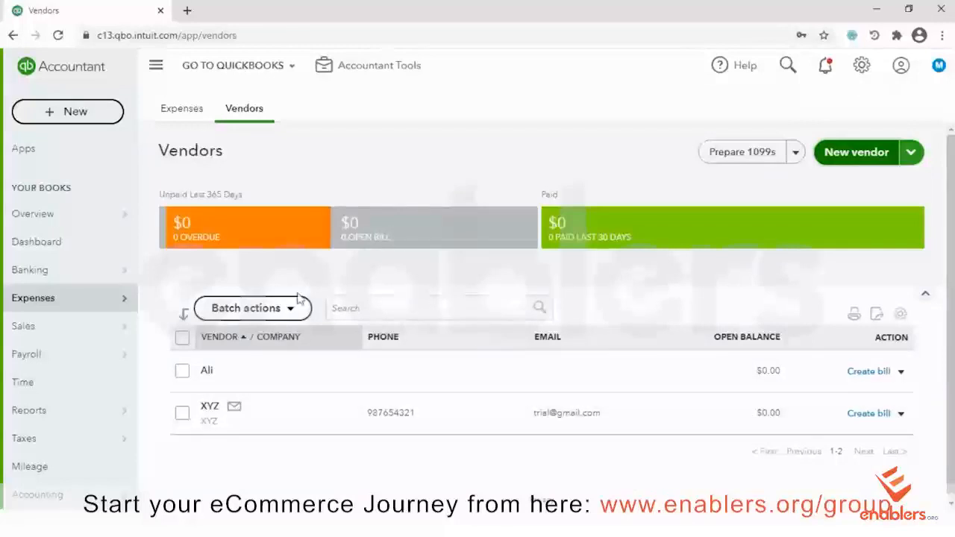
# Open vendor XYZ's detail page and look over its Batch actions list
pyautogui.click(209, 415)
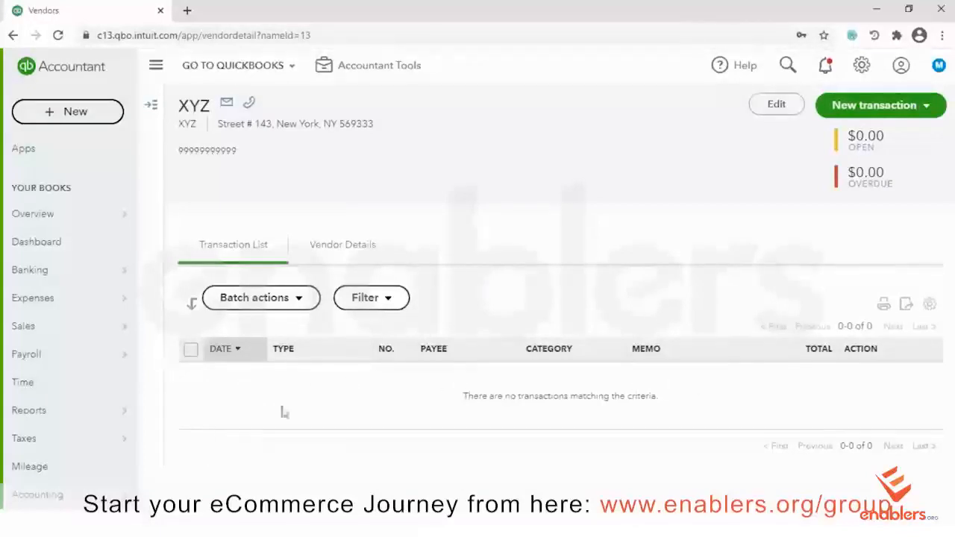
pyautogui.click(300, 308)
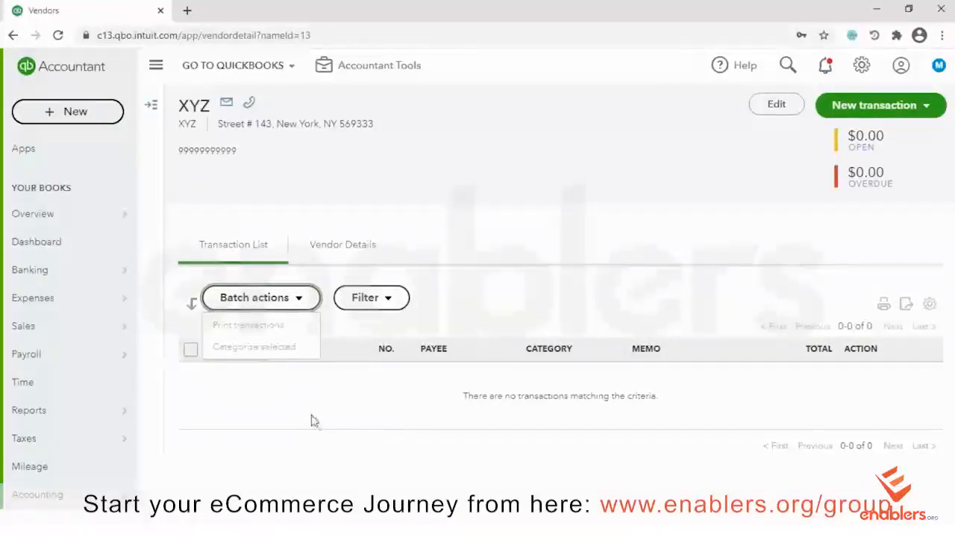
pyautogui.click(302, 393)
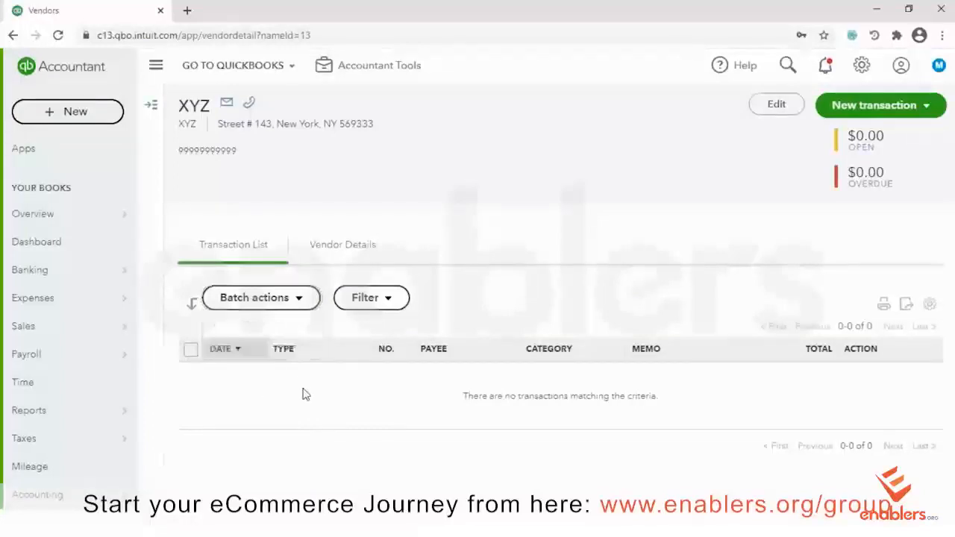
# Leave the transaction filter at all types and all dates, then show XYZ's Vendor Details
pyautogui.click(400, 305)
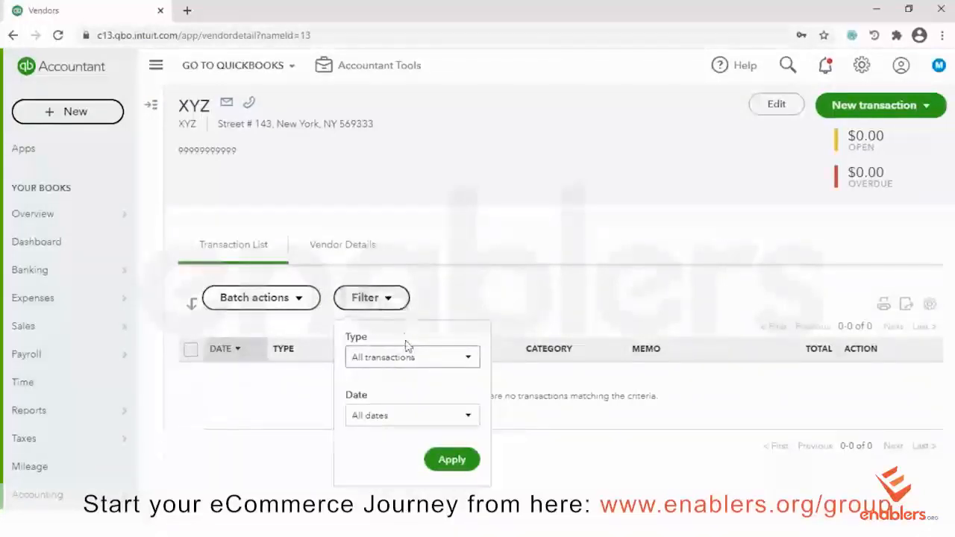
pyautogui.click(463, 363)
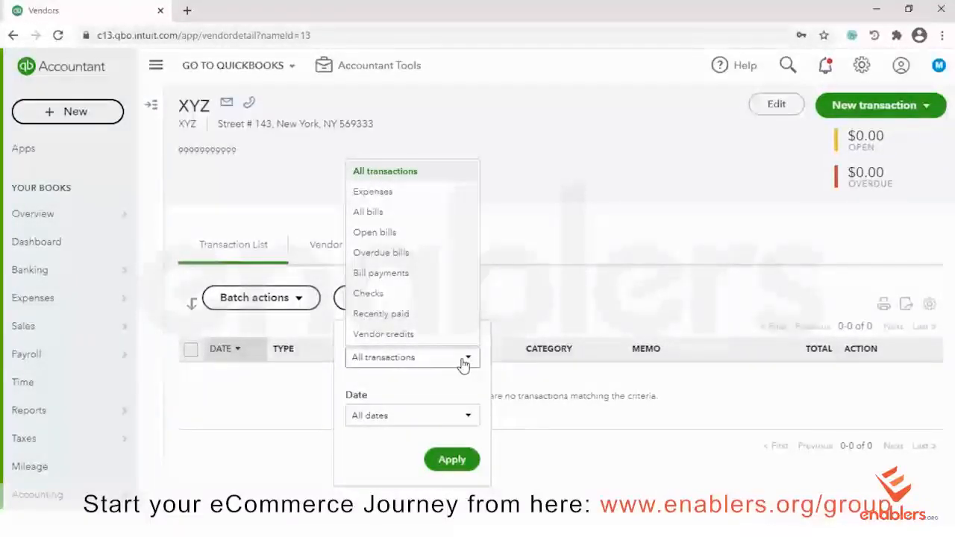
pyautogui.click(464, 362)
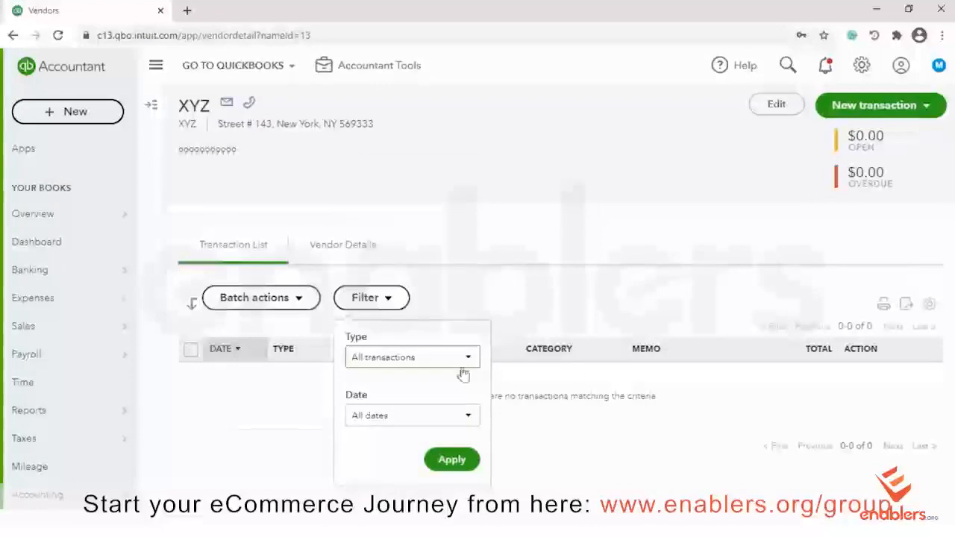
pyautogui.click(463, 419)
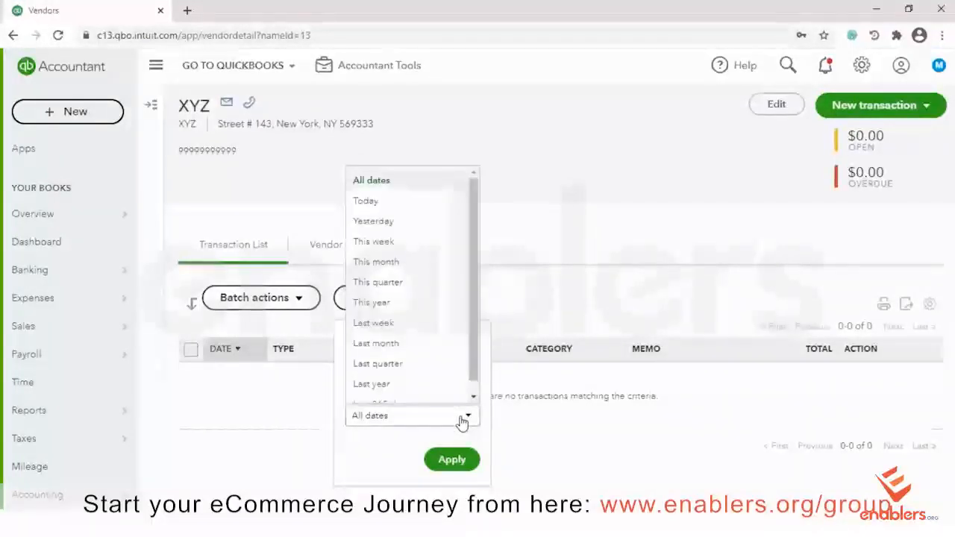
pyautogui.click(462, 422)
pyautogui.click(571, 470)
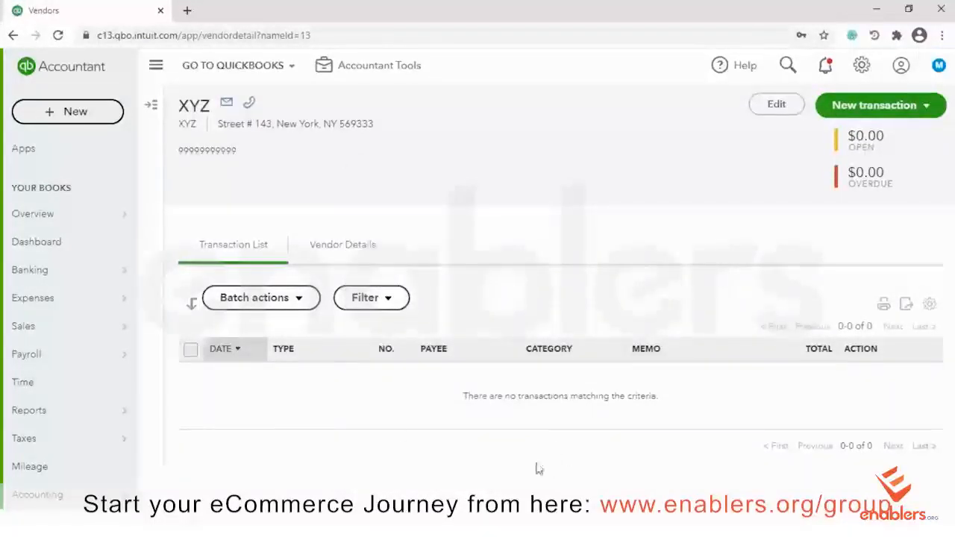
pyautogui.click(345, 260)
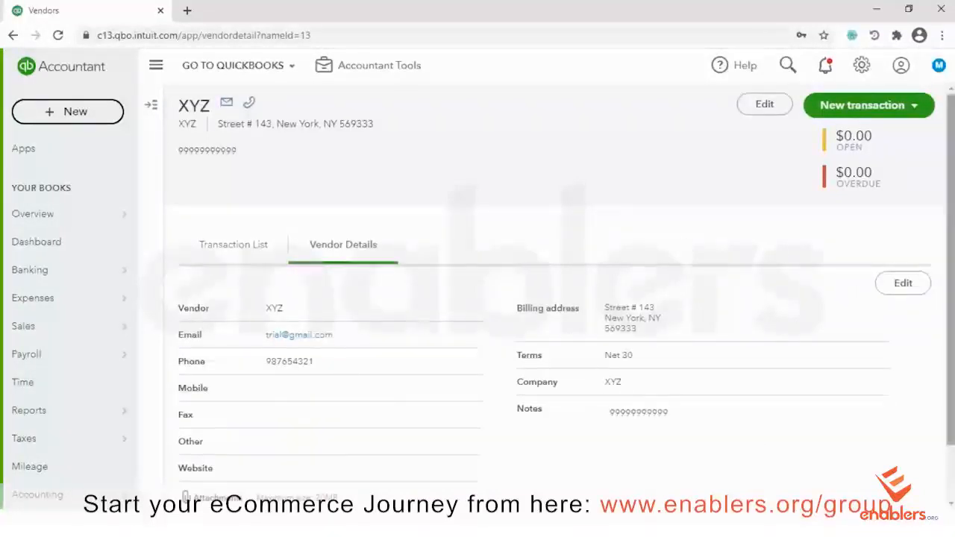
# Re-save XYZ's vendor information unchanged through Edit and scroll through the record
pyautogui.scroll(-2, 741, 400)
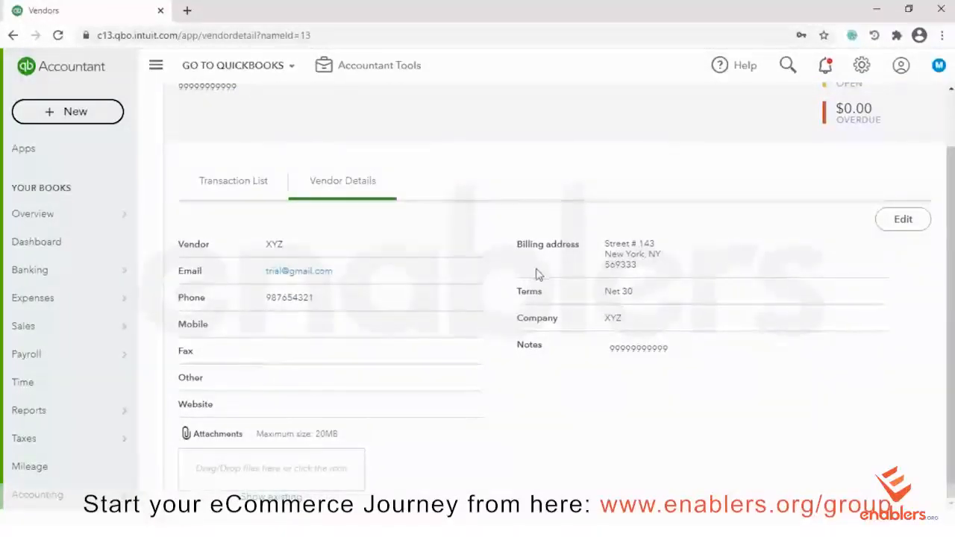
pyautogui.click(903, 220)
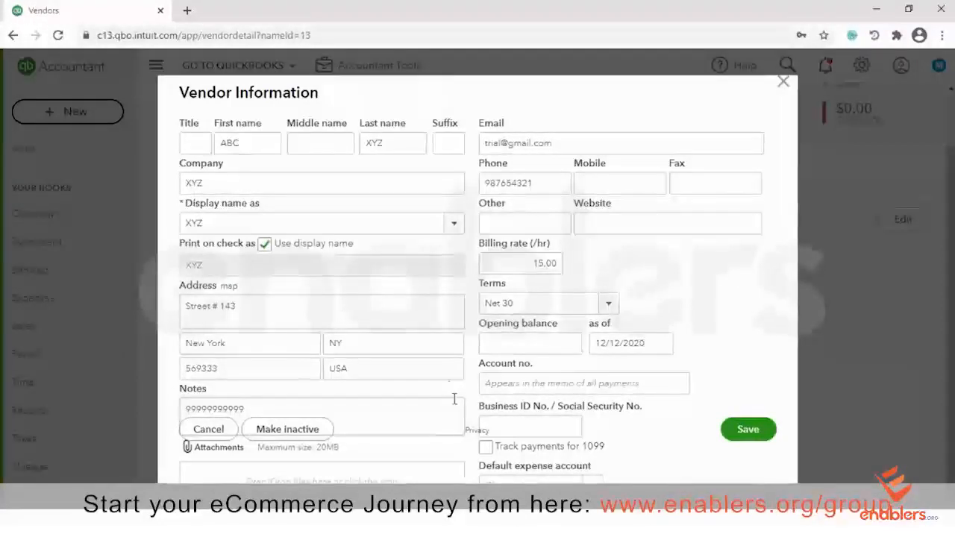
pyautogui.click(749, 431)
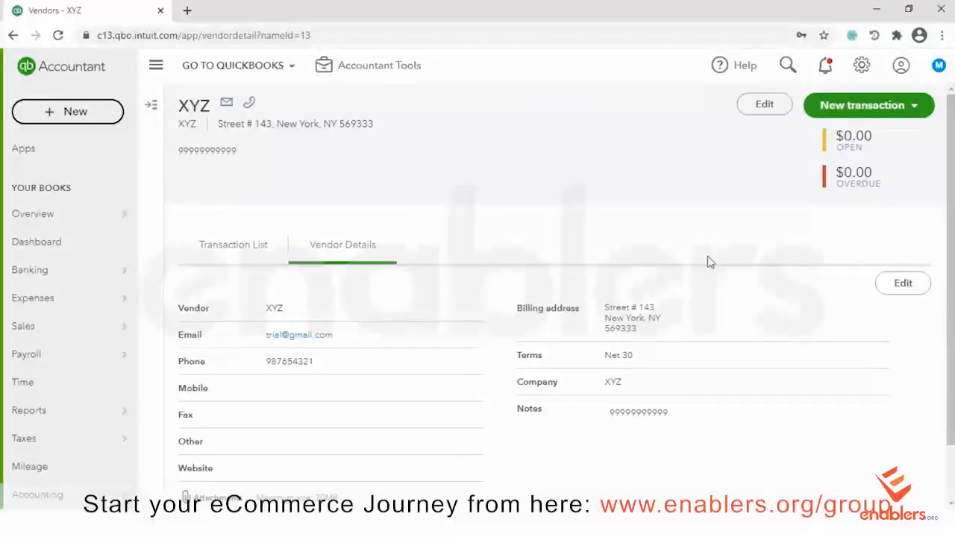
pyautogui.scroll(-1, 825, 283)
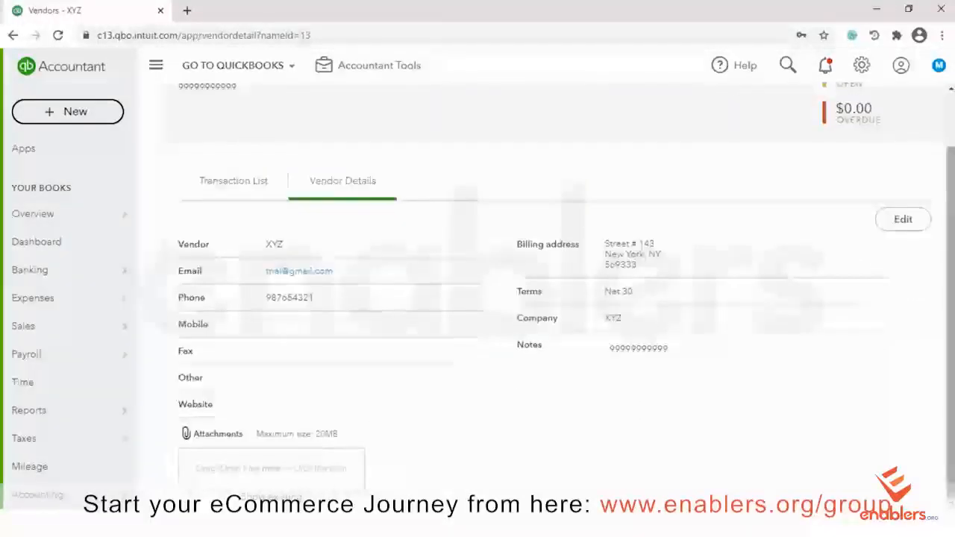
pyautogui.scroll(1, 825, 283)
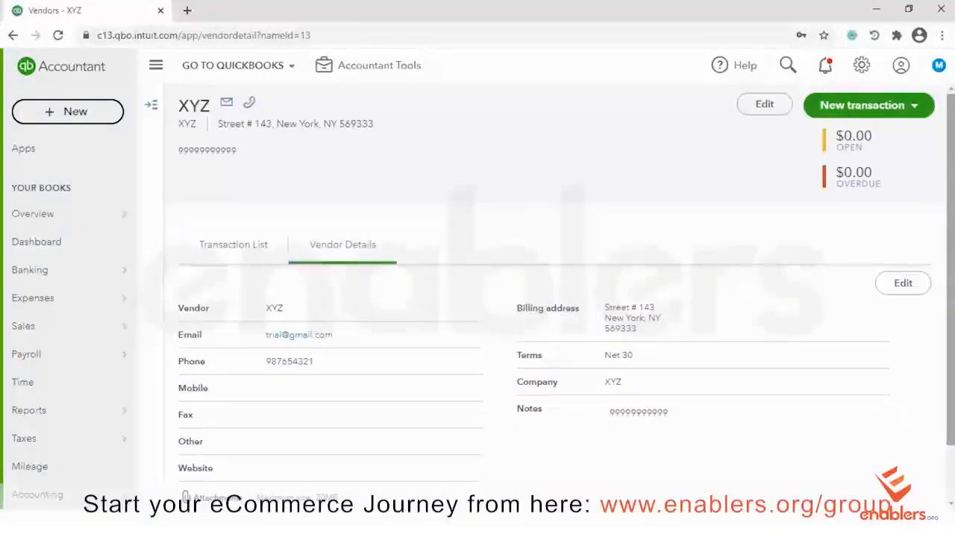
pyautogui.scroll(-1, 895, 258)
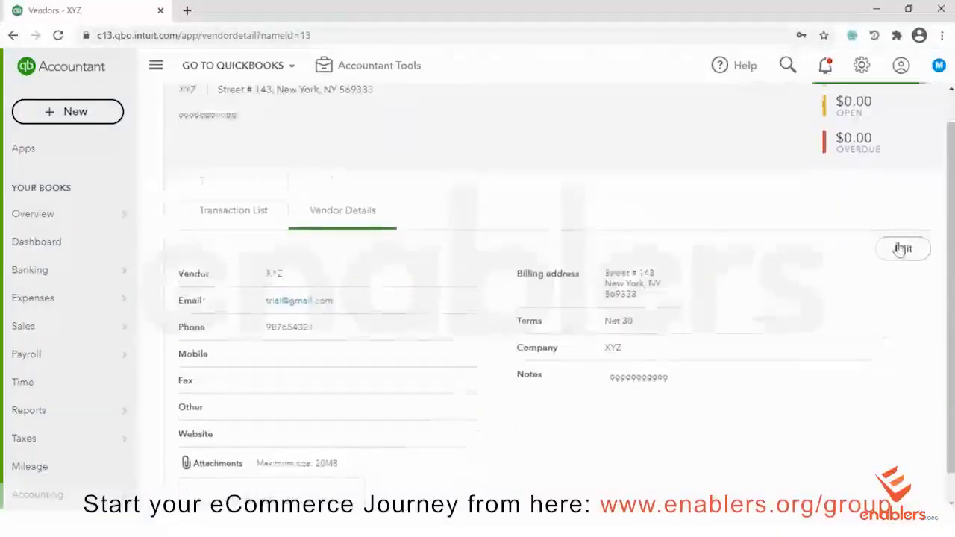
pyautogui.moveTo(950, 276); pyautogui.dragTo(950, 216)
pyautogui.scroll(-1, 920, 159)
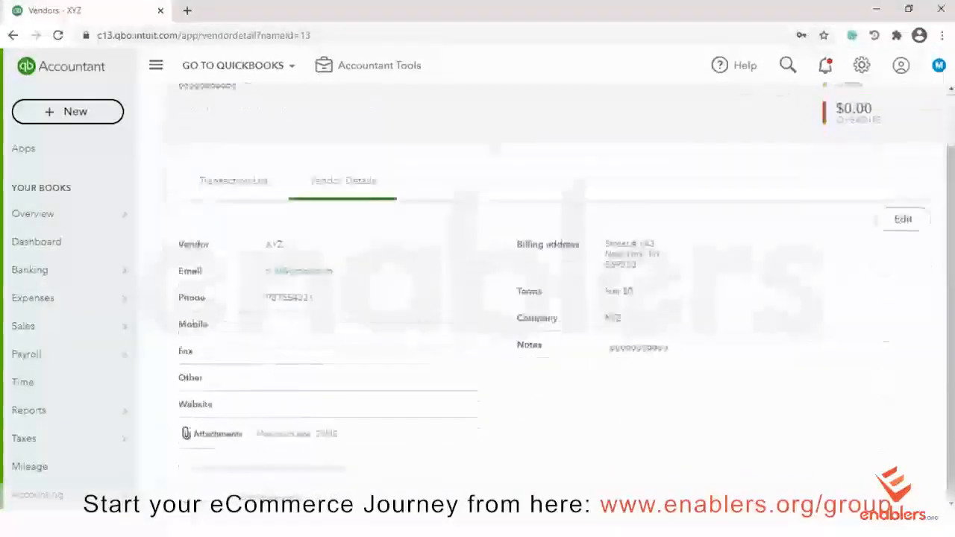
pyautogui.scroll(1, 920, 159)
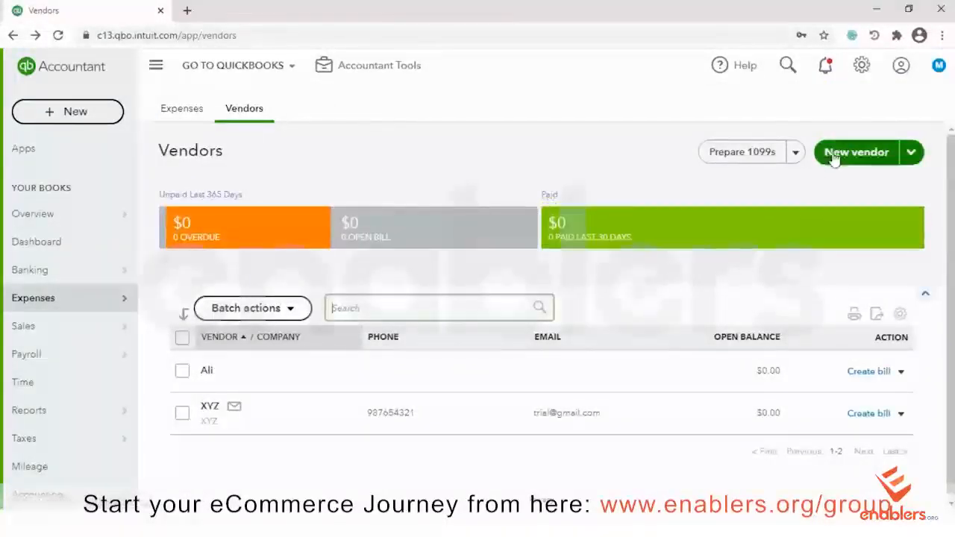
# Start a vendor import and upload the Vendor sample file from QBO Sample files
pyautogui.click(920, 160)
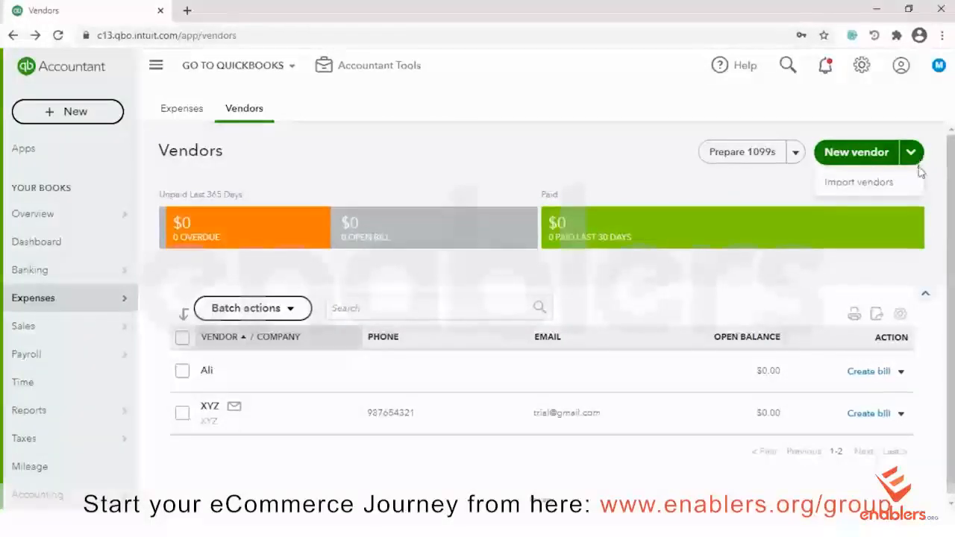
pyautogui.click(841, 186)
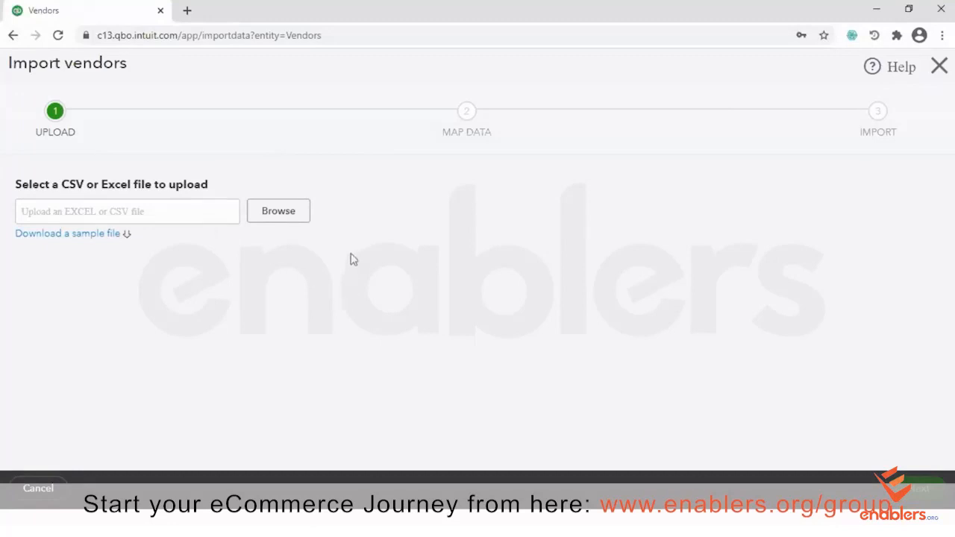
pyautogui.click(287, 210)
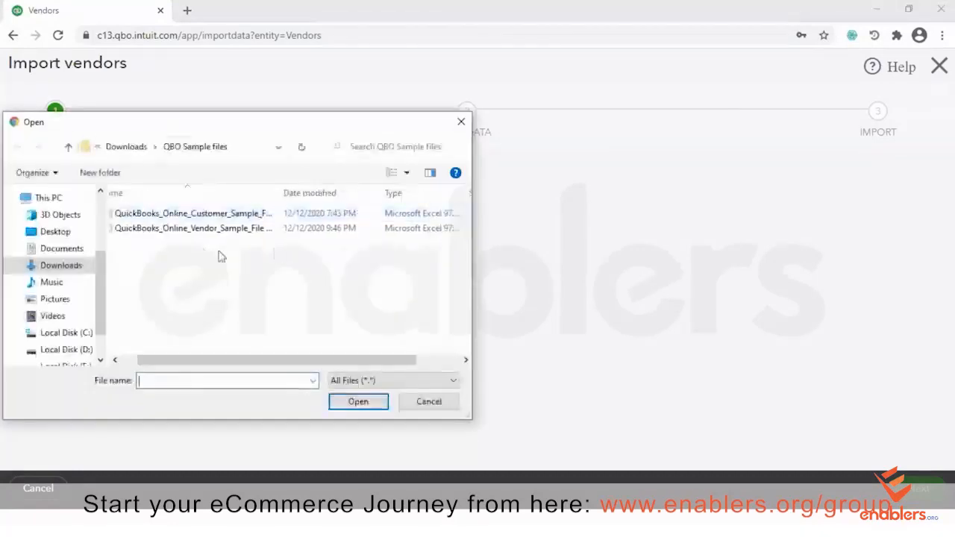
pyautogui.click(194, 230)
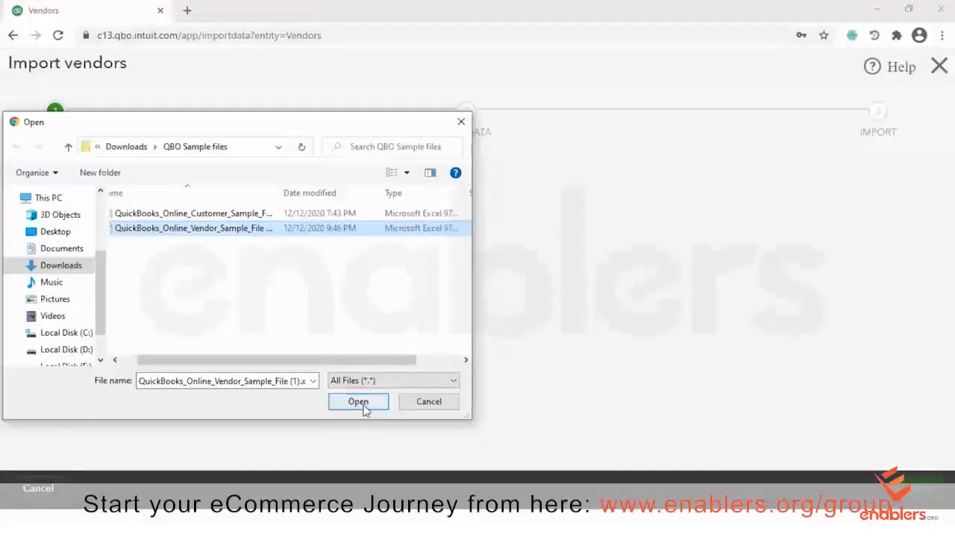
pyautogui.click(358, 403)
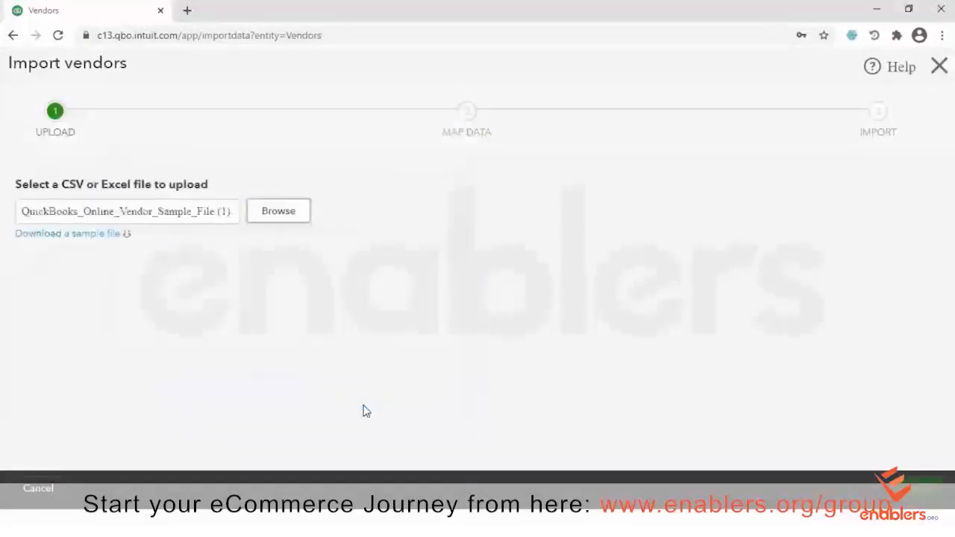
pyautogui.click(921, 489)
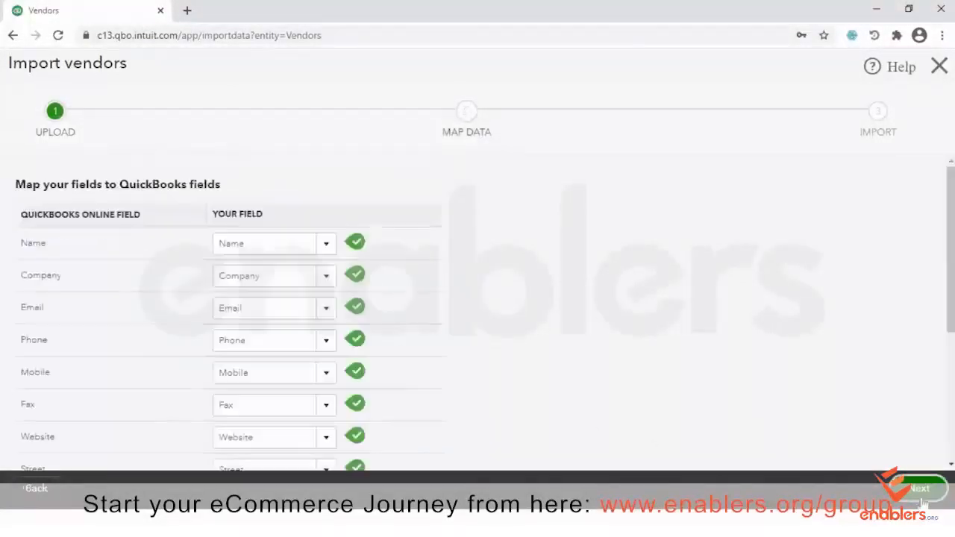
# Review the Map Data field matches and continue to the preview of 9 vendors
pyautogui.scroll(-4, 477, 313)
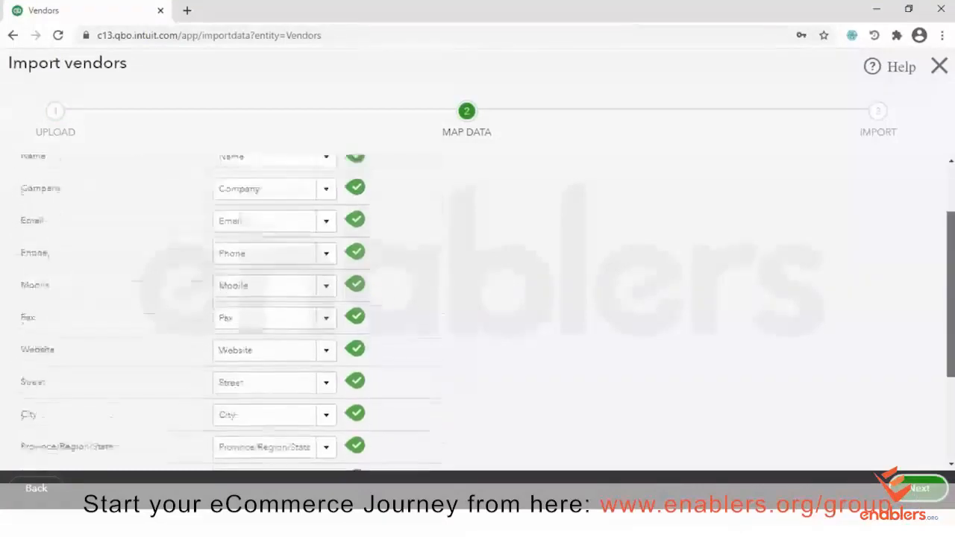
pyautogui.scroll(4, 179, 248)
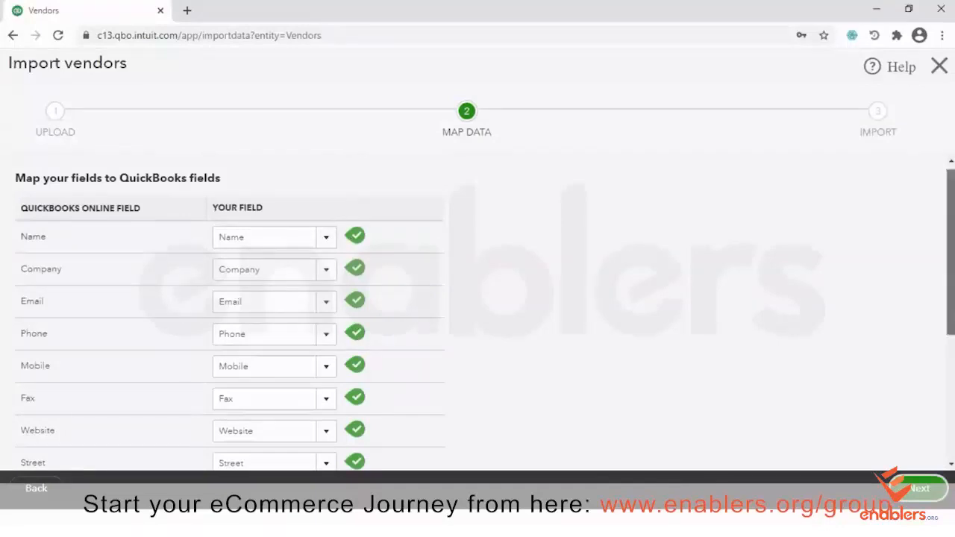
pyautogui.scroll(-2, 950, 254)
pyautogui.scroll(-3, 231, 313)
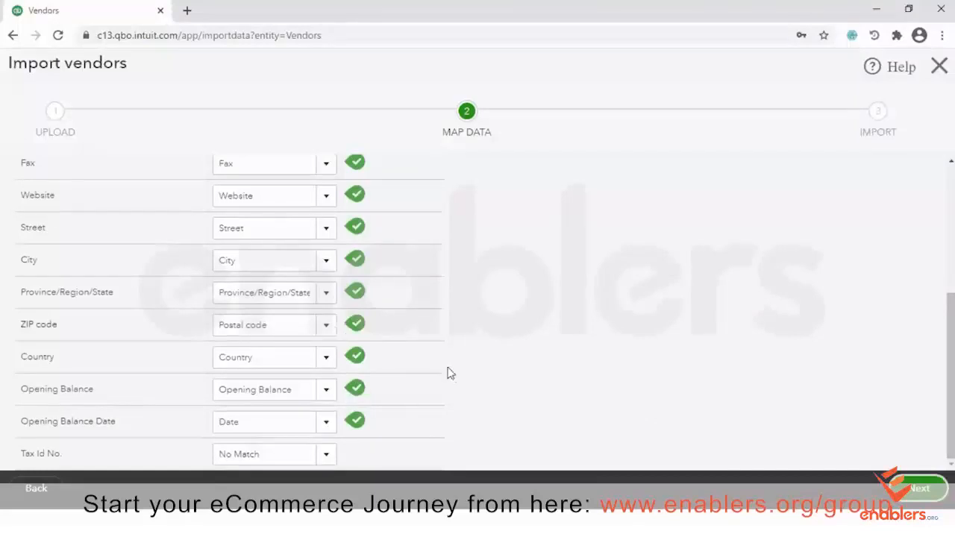
pyautogui.click(922, 489)
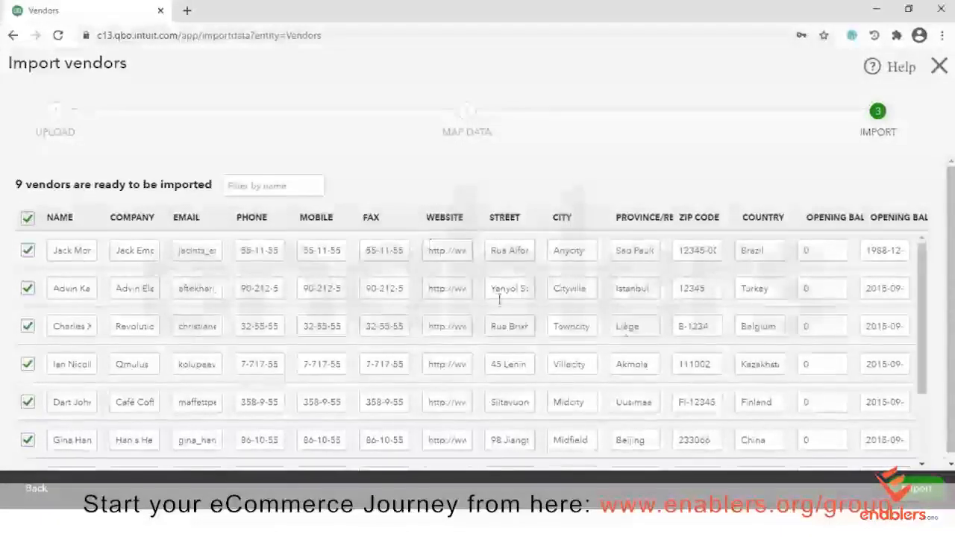
# Change the first vendor's country from Brazil to Turkey and import the vendors
pyautogui.click(776, 252)
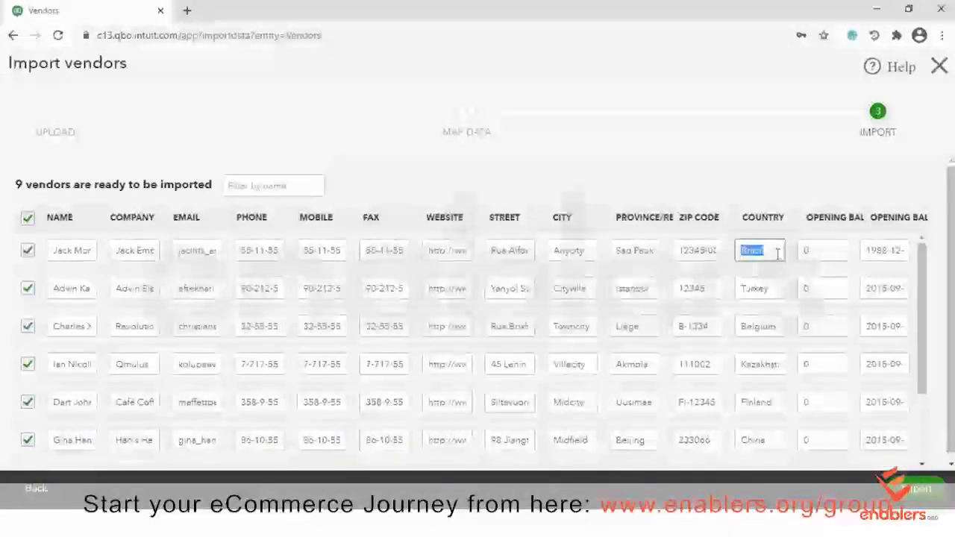
pyautogui.write('Turkey')
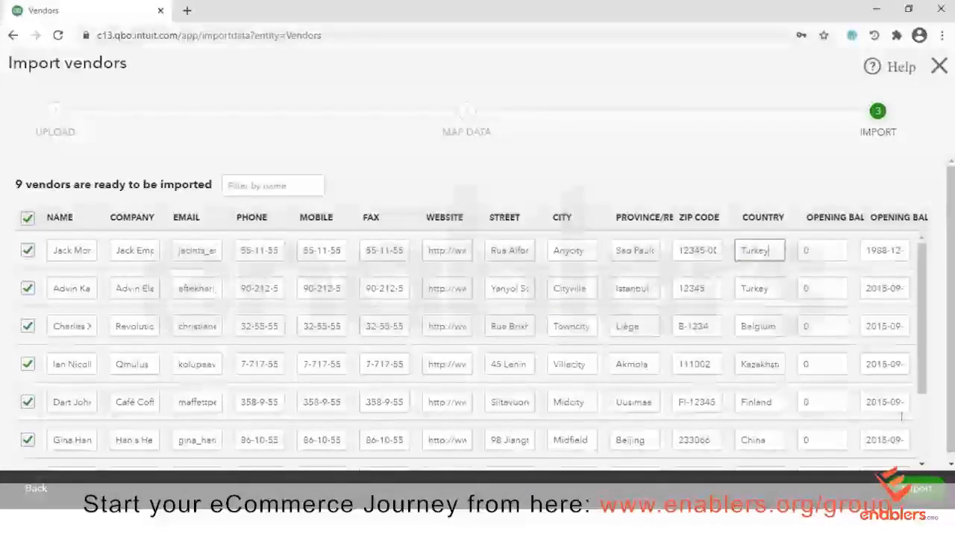
pyautogui.click(915, 490)
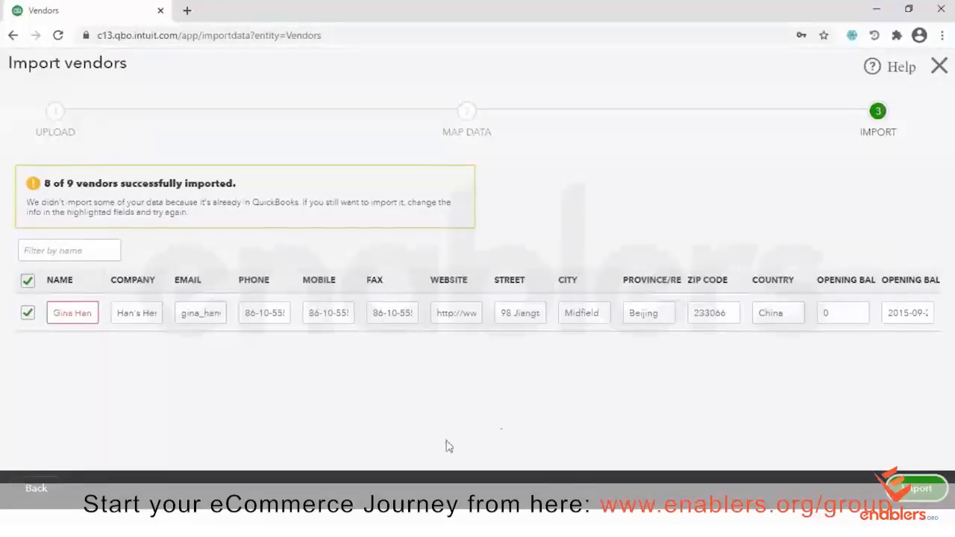
# Edit the duplicate vendor's name and import it
pyautogui.click(96, 321)
pyautogui.press('End')
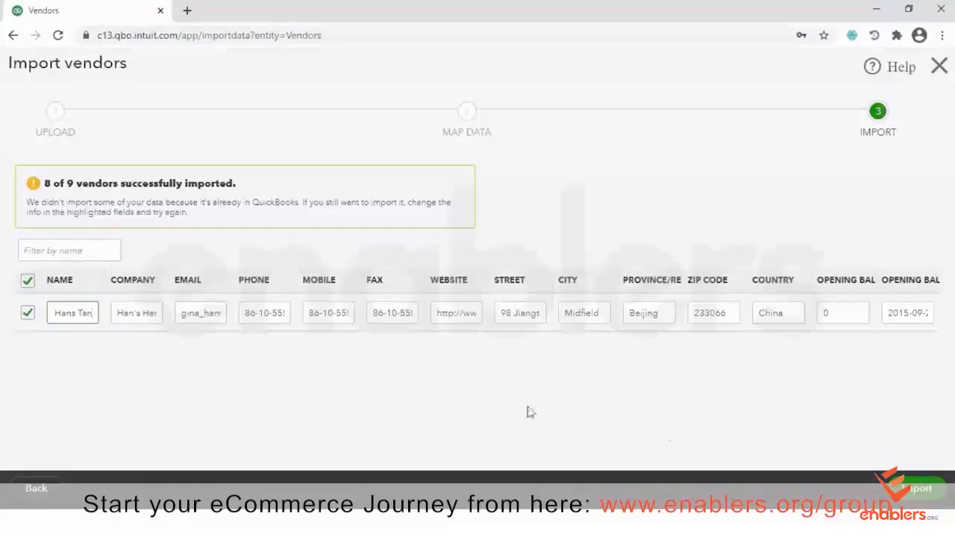
pyautogui.click(917, 488)
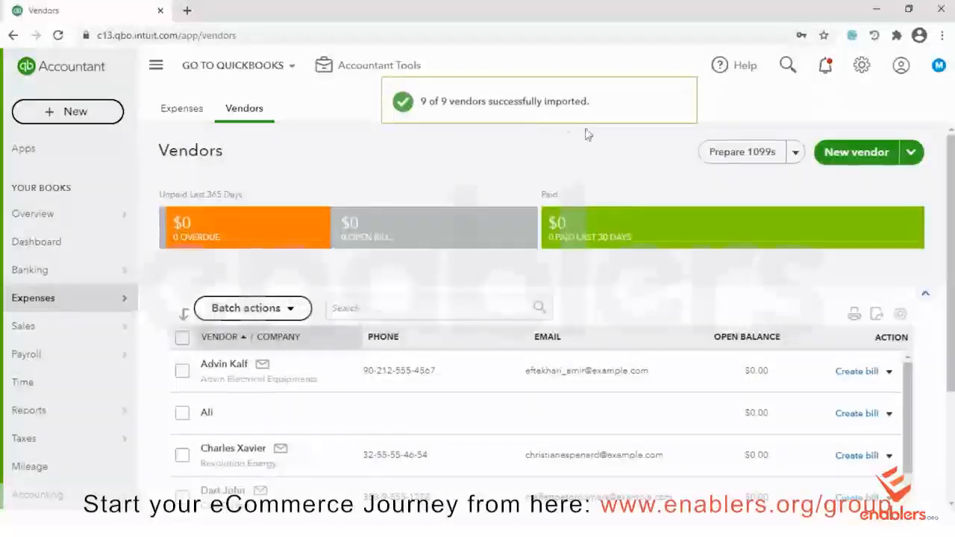
# Scroll through the Vendors list to review the imported vendors' phones, e-mails and balances
pyautogui.scroll(-1, 581, 135)
pyautogui.scroll(-1, 910, 246)
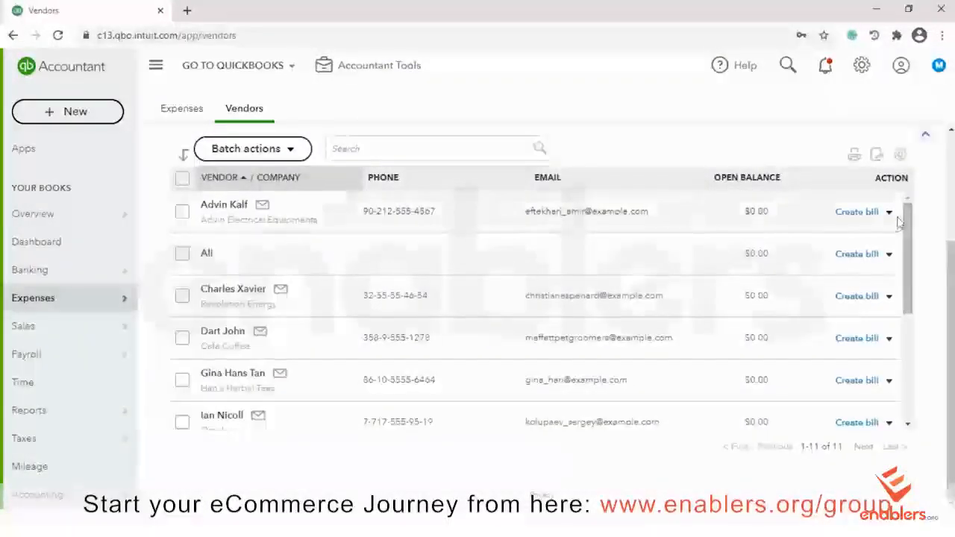
pyautogui.moveTo(910, 246); pyautogui.dragTo(911, 224)
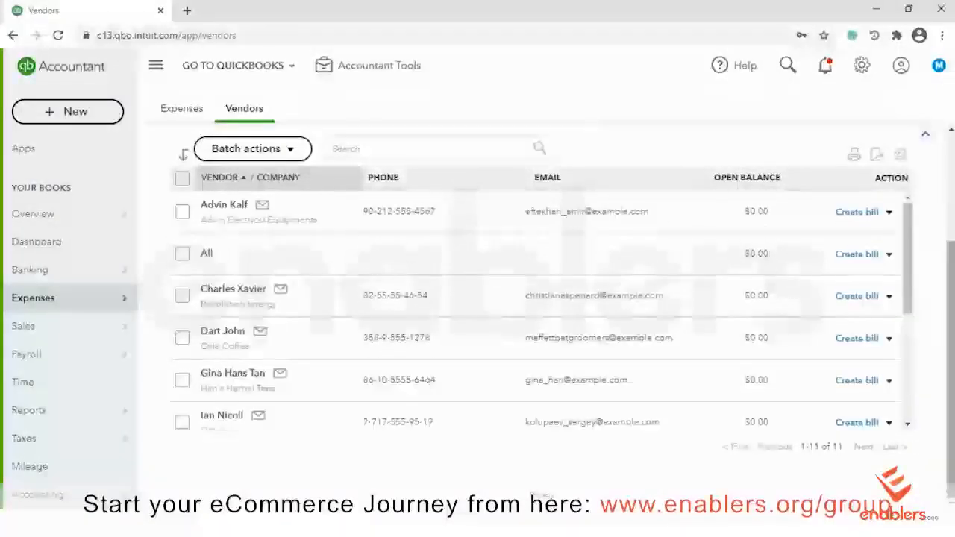
pyautogui.scroll(2, 919, 228)
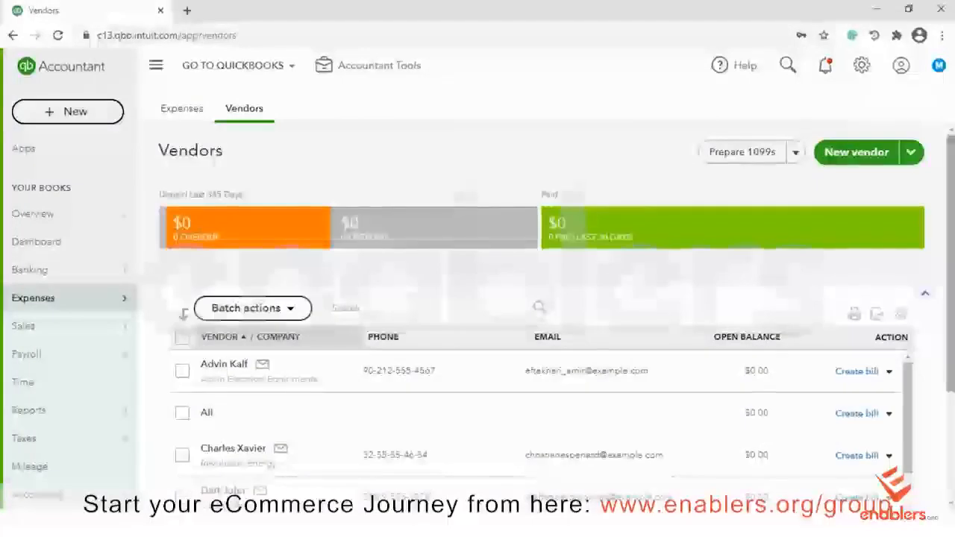
pyautogui.scroll(-1, 541, 335)
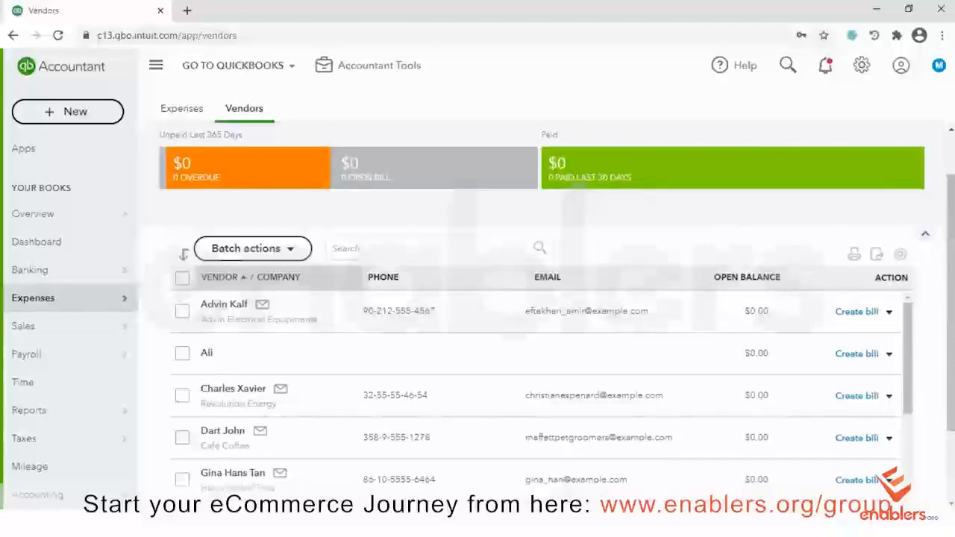
pyautogui.moveTo(951, 233); pyautogui.dragTo(950, 192)
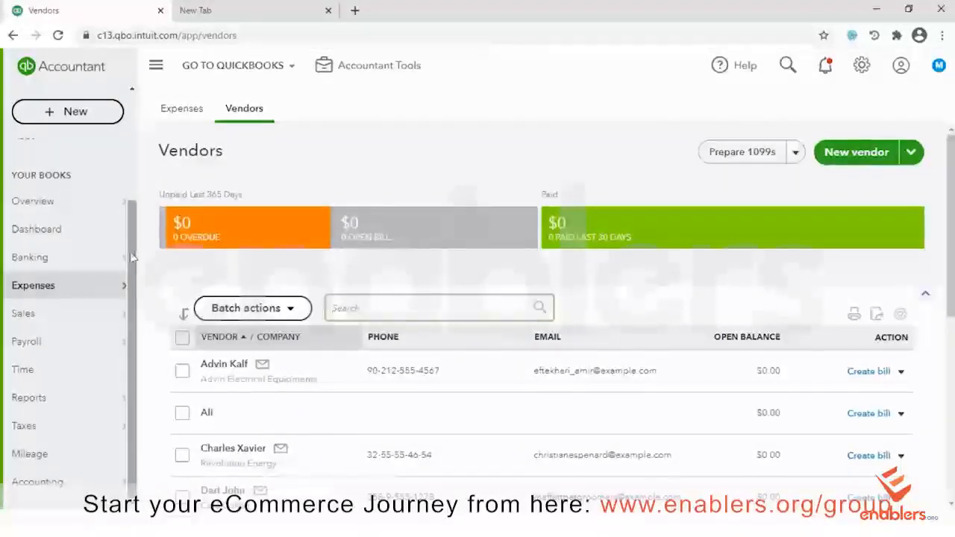
# Go to Sales > Products and Services, which lists the Hours and Sales services
pyautogui.moveTo(52, 317)
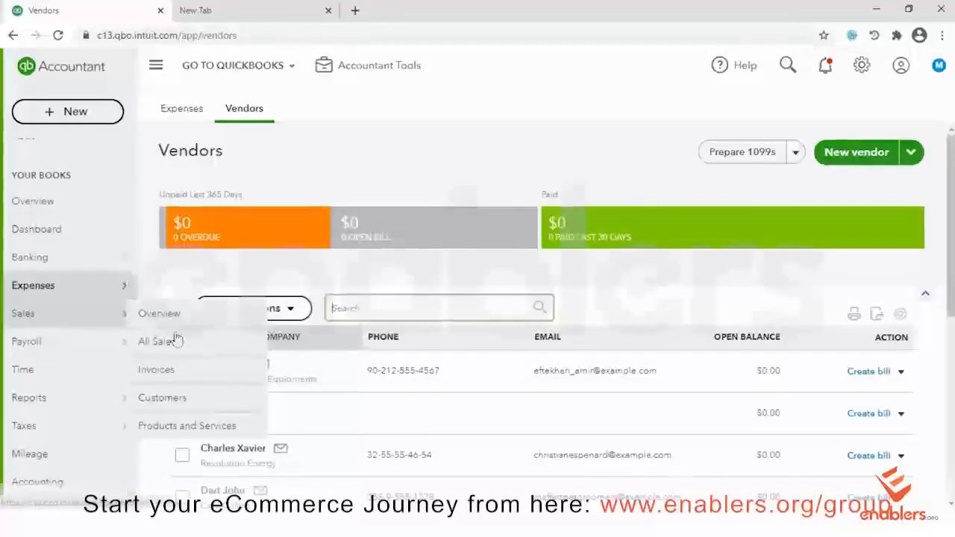
pyautogui.click(185, 428)
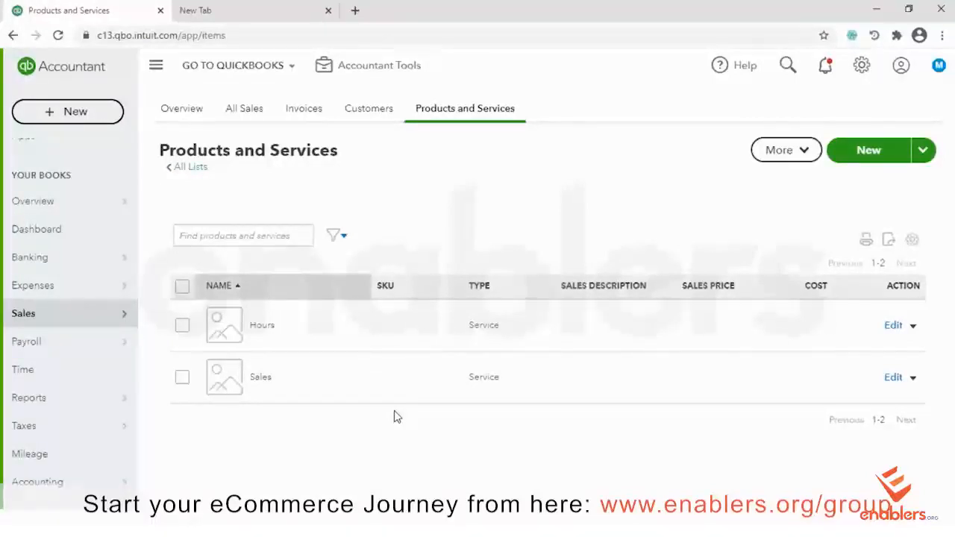
# Start a new product or service and turn on inventory tracking
pyautogui.click(870, 158)
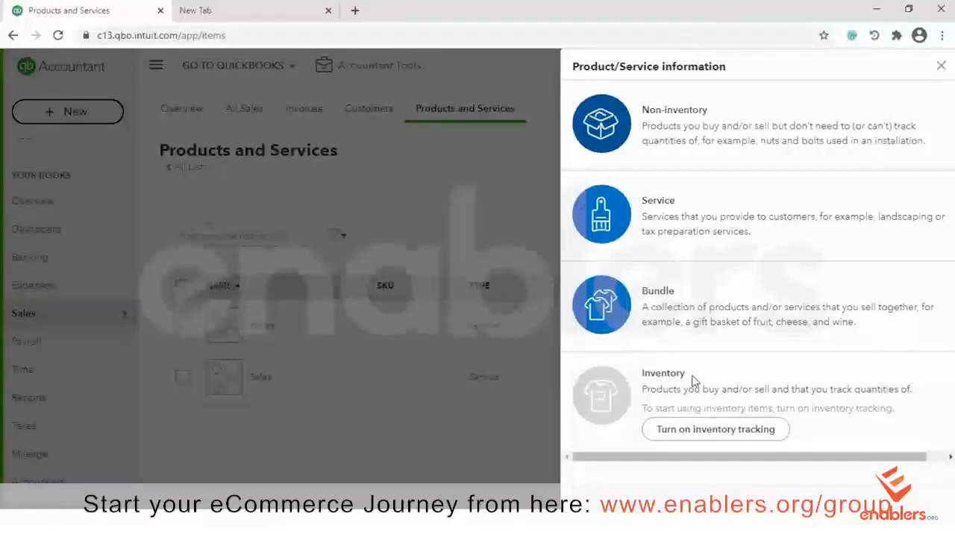
pyautogui.click(713, 431)
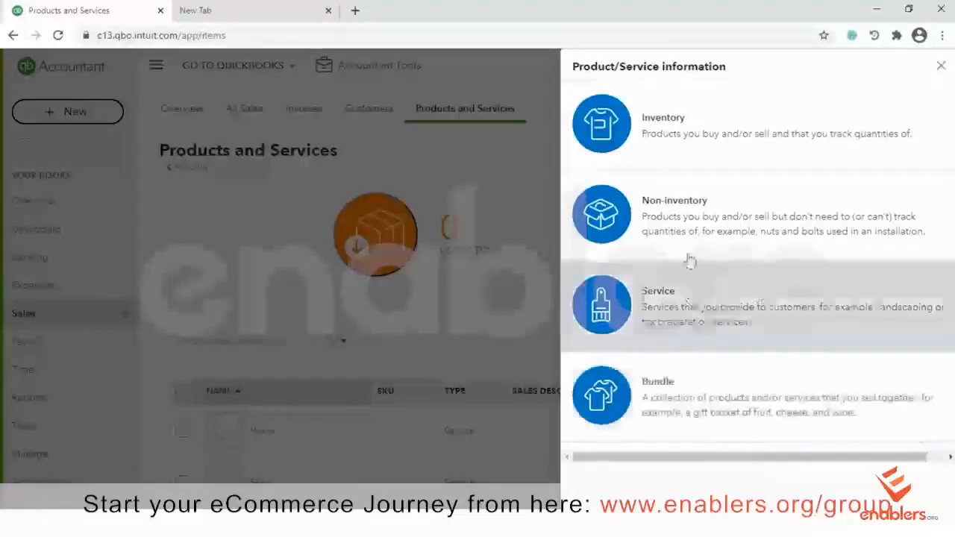
# Choose the Inventory type, name the item Mugs, and cancel adding a new category
pyautogui.click(701, 139)
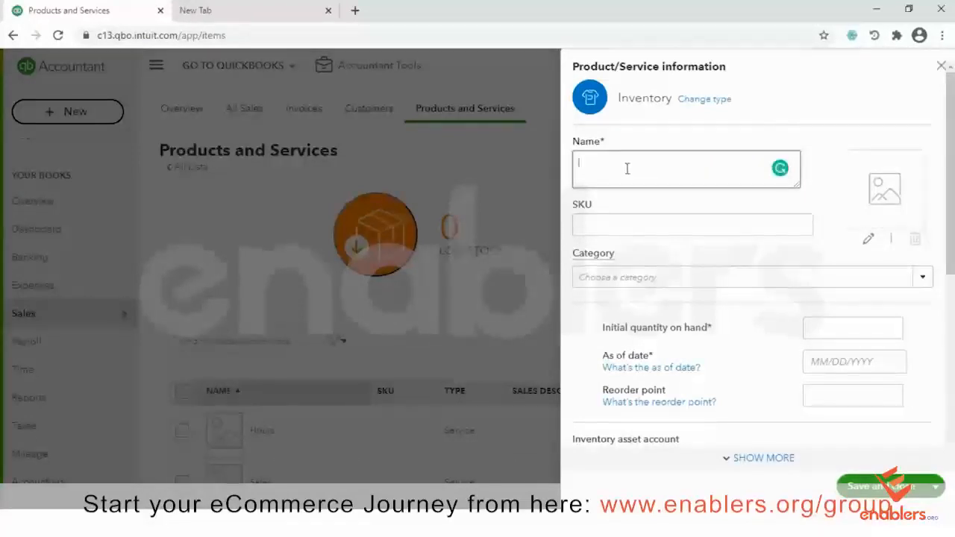
pyautogui.write('Mugs')
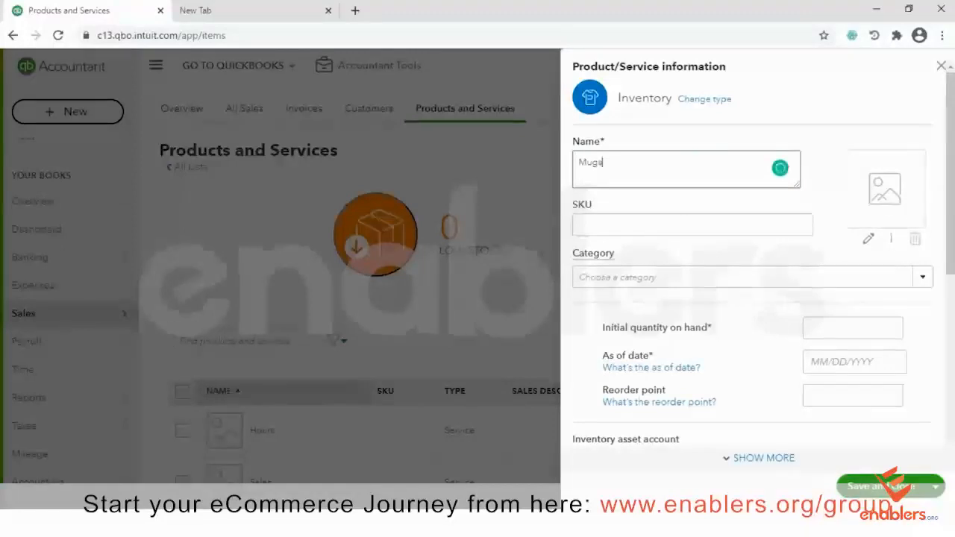
pyautogui.click(923, 276)
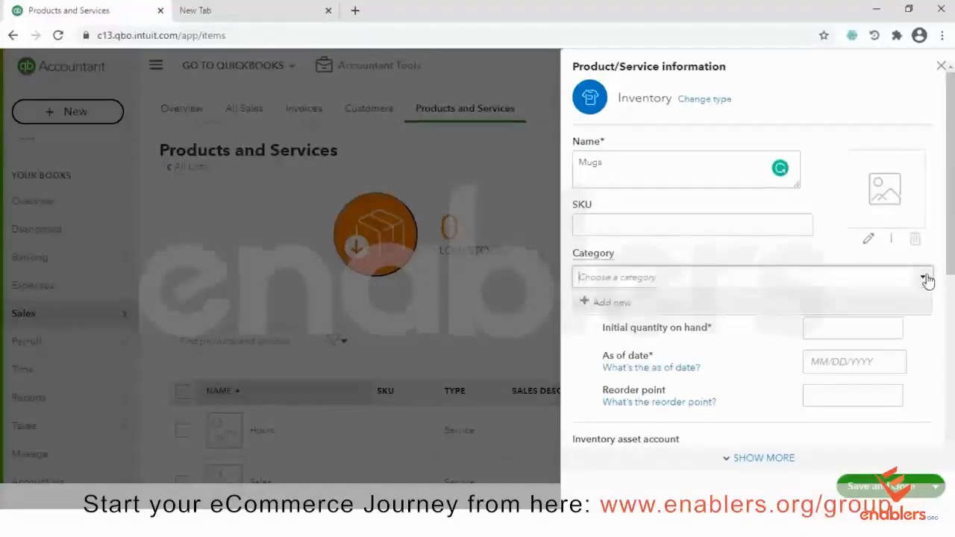
pyautogui.click(600, 304)
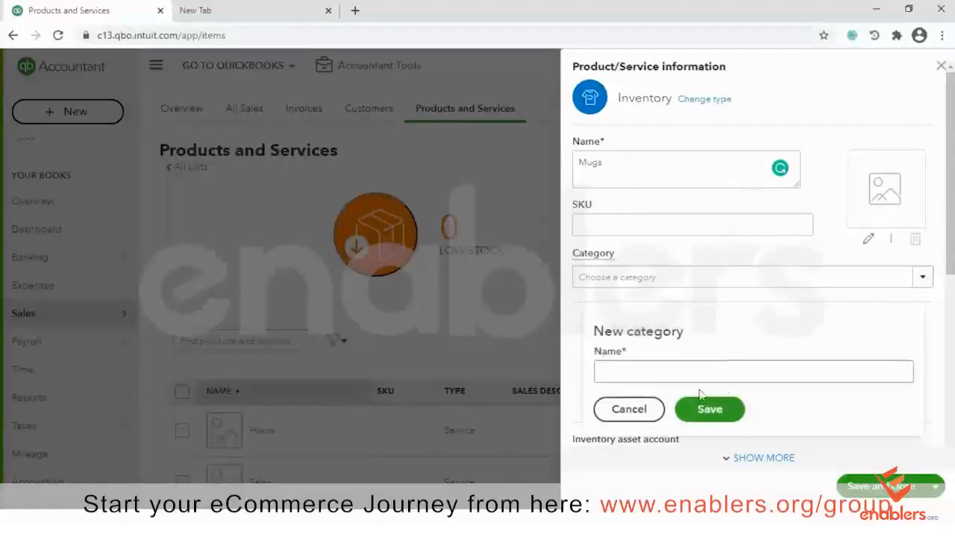
pyautogui.click(655, 370)
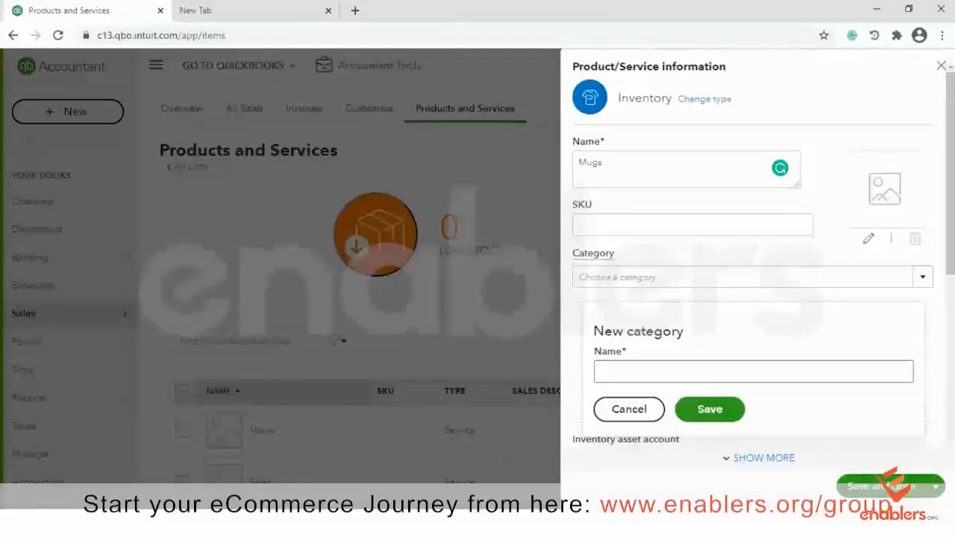
pyautogui.click(881, 280)
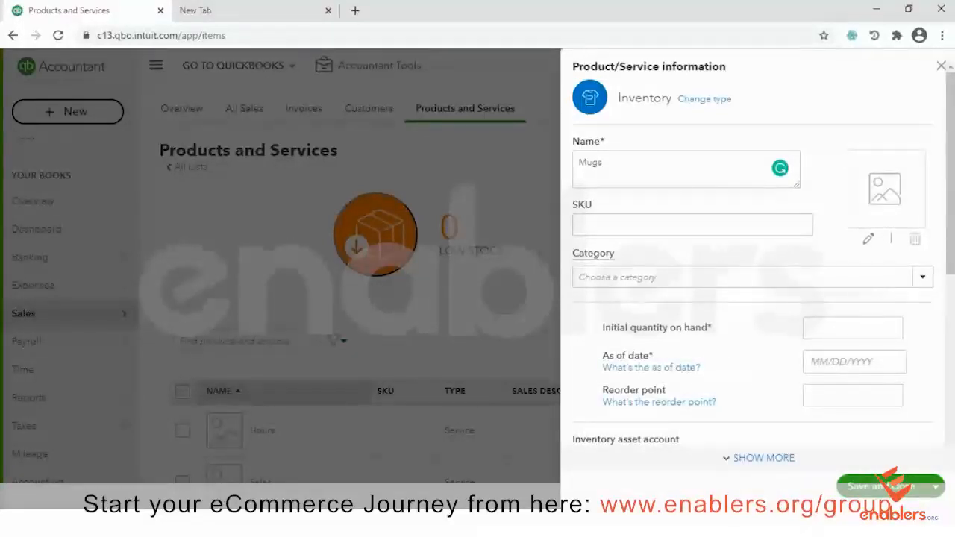
# Keep Inventory Asset as the Mugs inventory account and set its sales price to 15
pyautogui.scroll(-1, 754, 254)
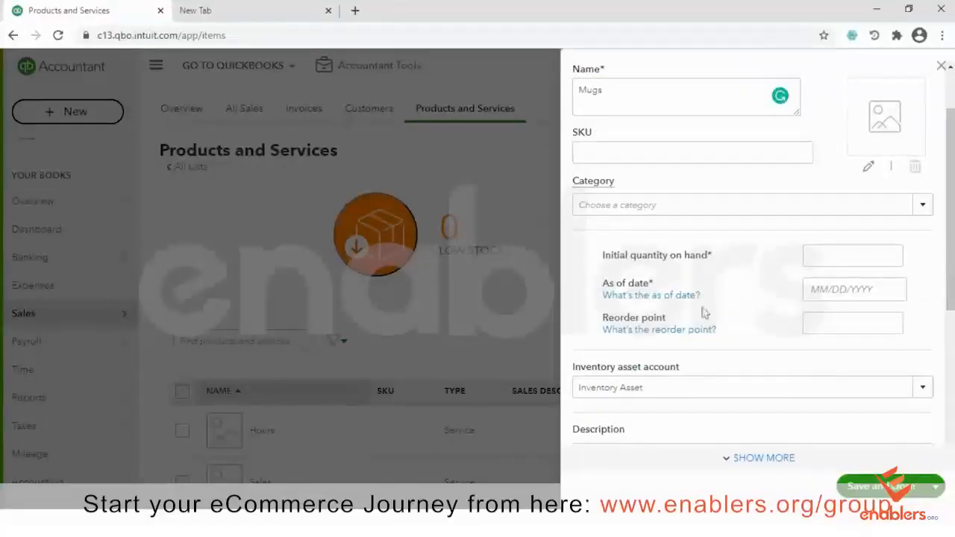
pyautogui.click(834, 293)
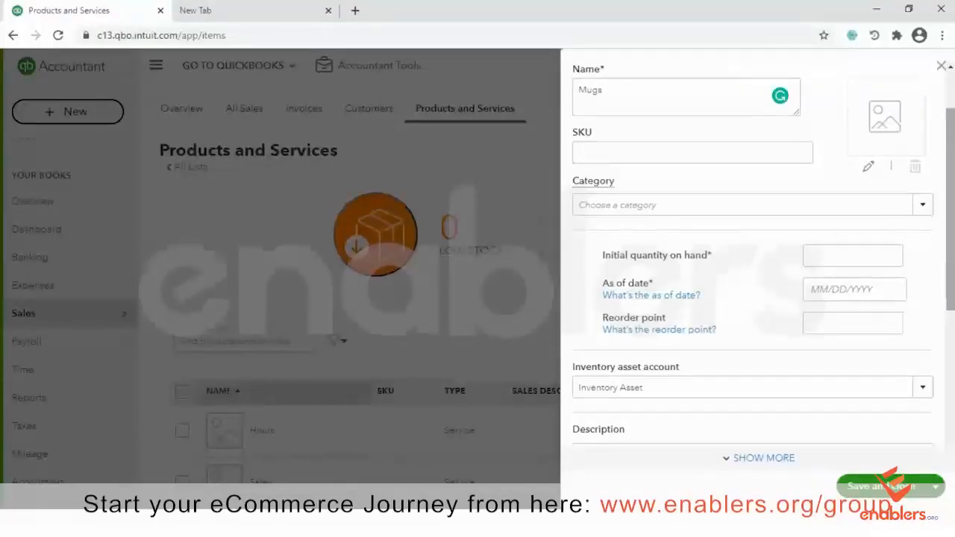
pyautogui.scroll(-2, 752, 254)
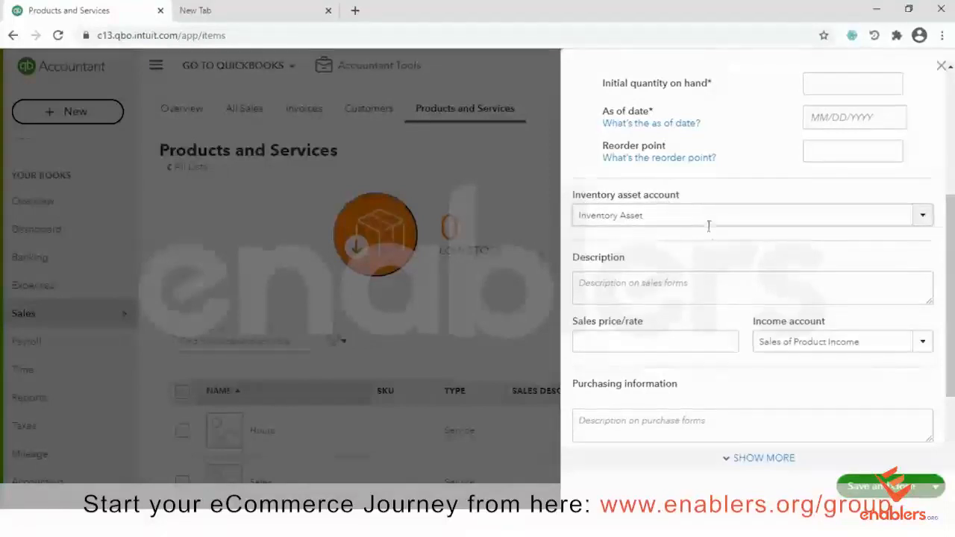
pyautogui.click(922, 216)
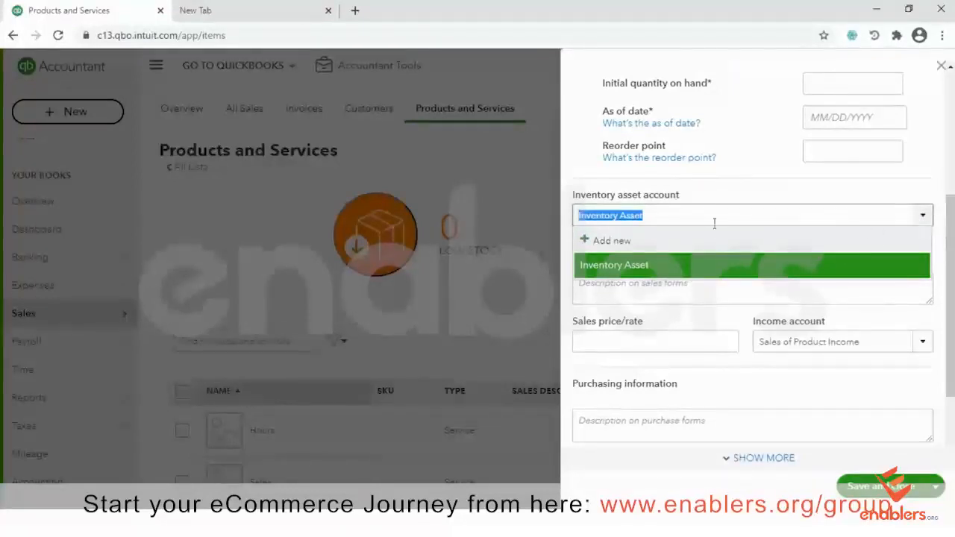
pyautogui.click(924, 218)
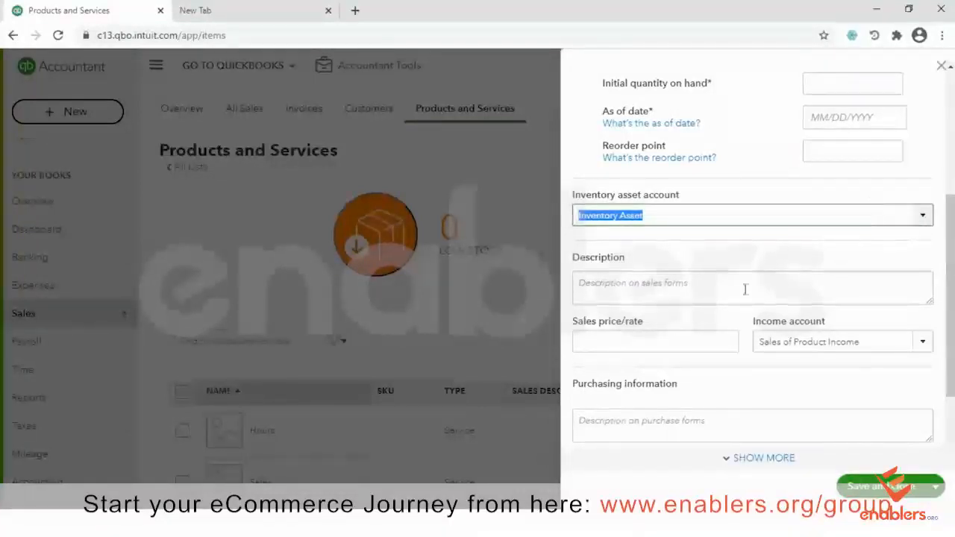
pyautogui.click(666, 294)
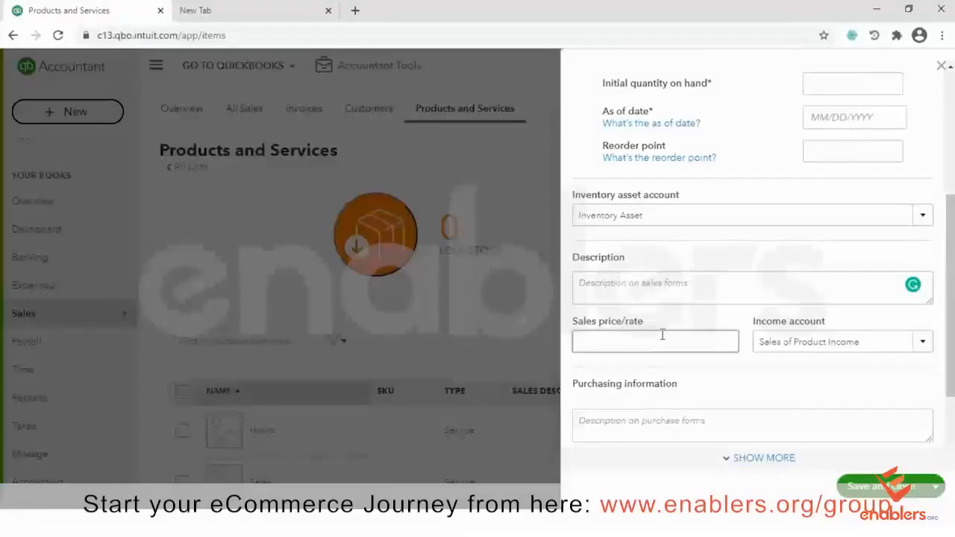
pyautogui.write('15')
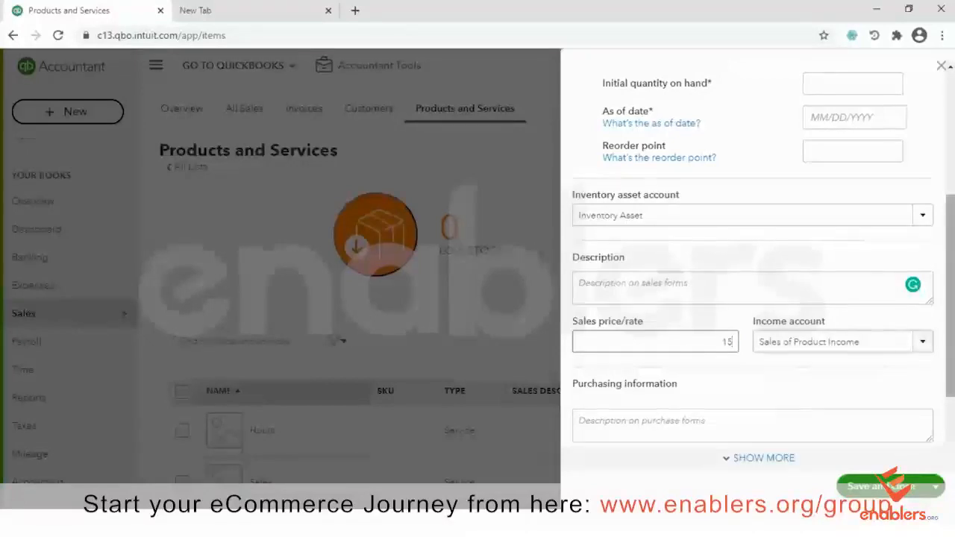
# Keep Sales of Product Income as the Mugs income account
pyautogui.moveTo(949, 321); pyautogui.dragTo(949, 354)
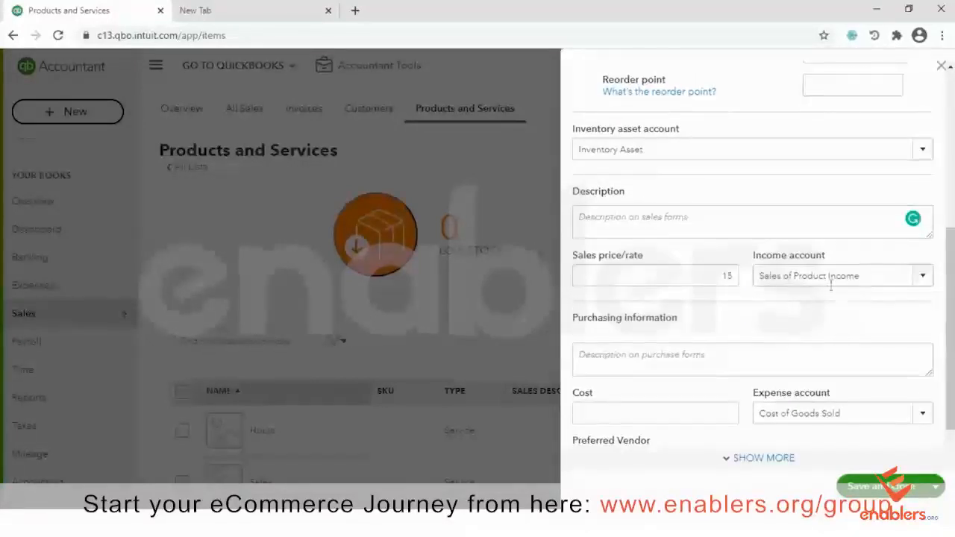
pyautogui.click(923, 276)
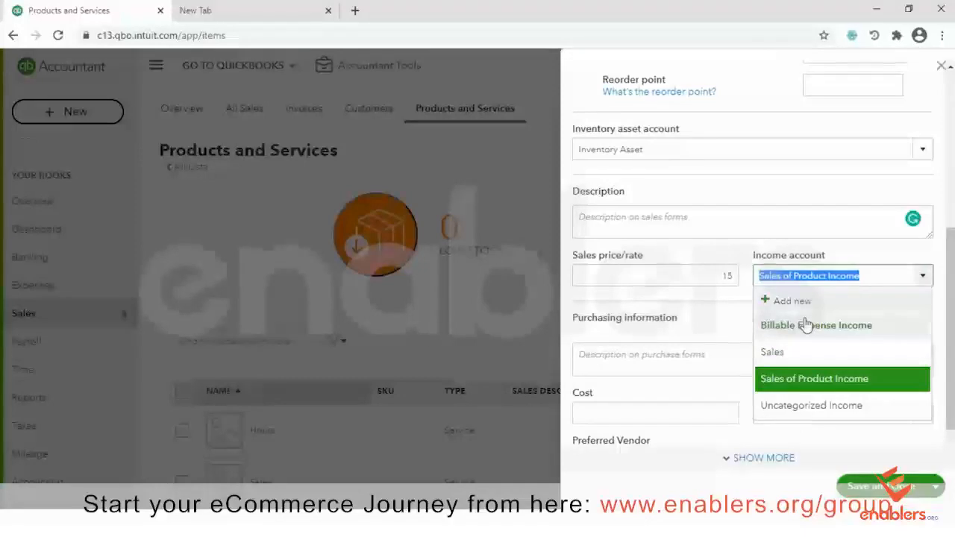
pyautogui.click(785, 392)
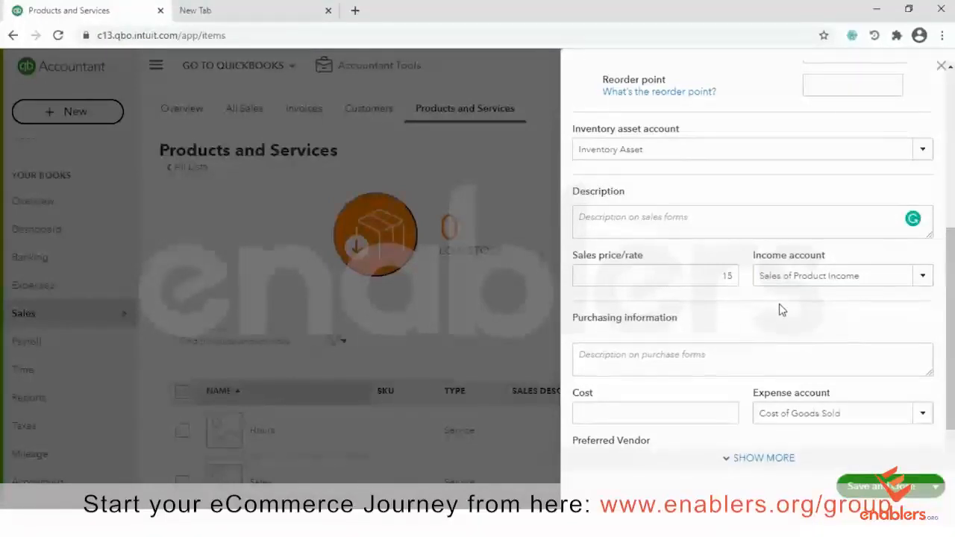
pyautogui.click(643, 353)
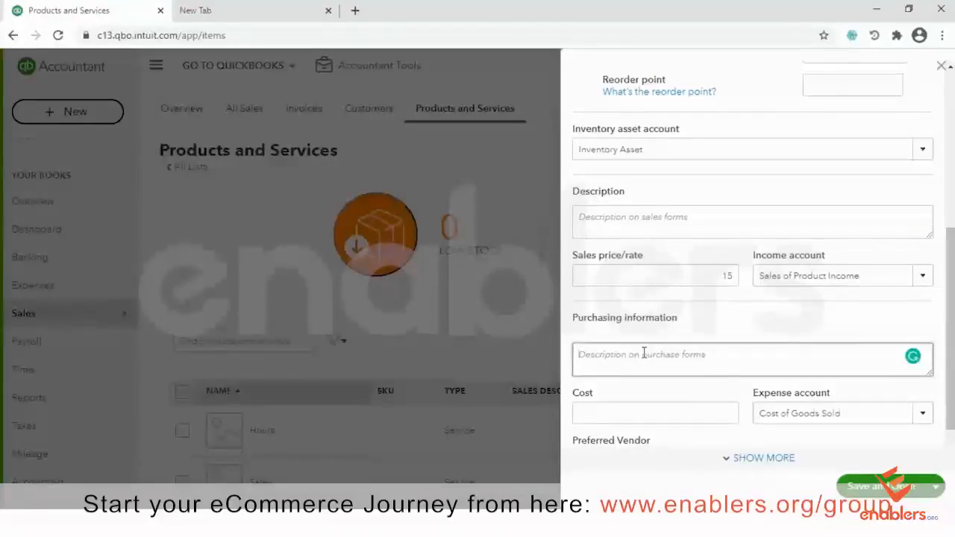
# Show the purchasing fields, keep Cost of Goods Sold as expense account, and bring up the save options
pyautogui.moveTo(912, 356)
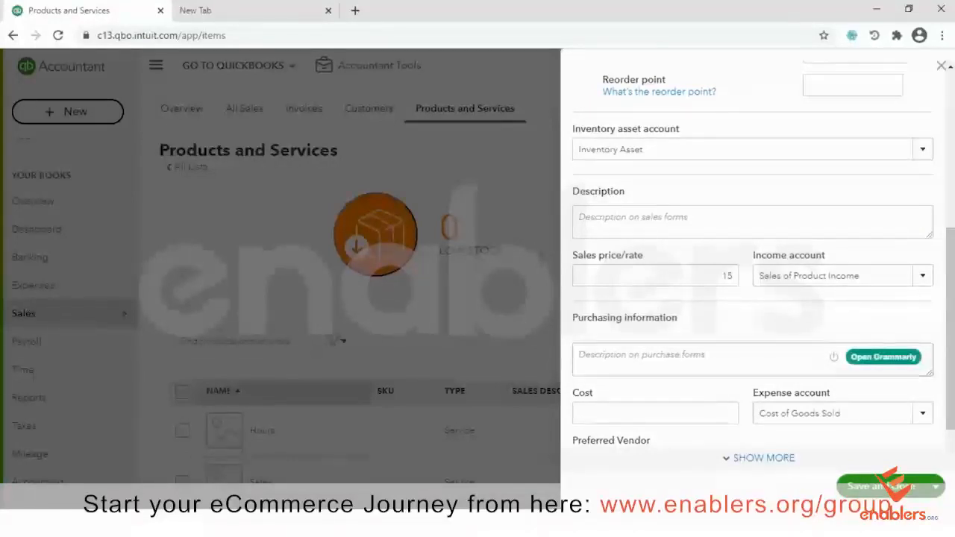
pyautogui.click(764, 458)
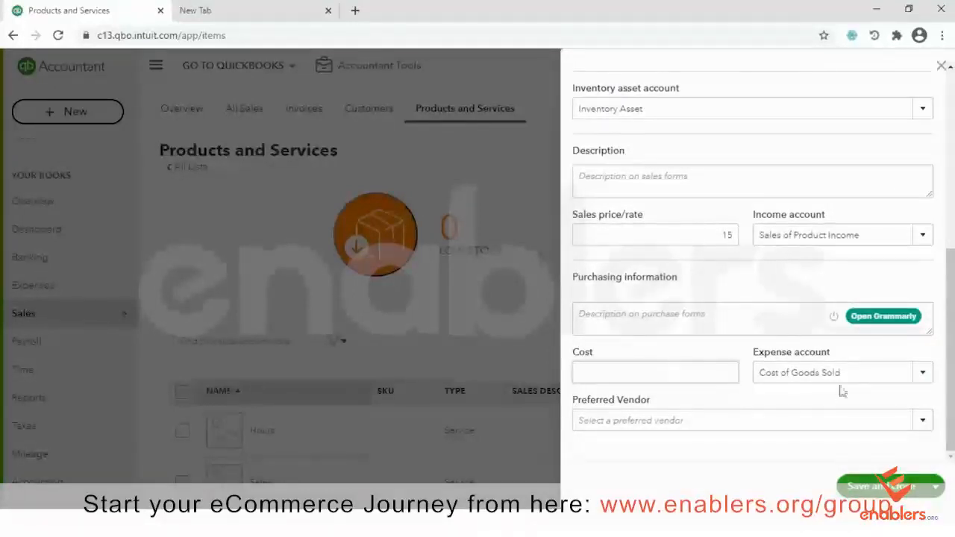
pyautogui.click(922, 382)
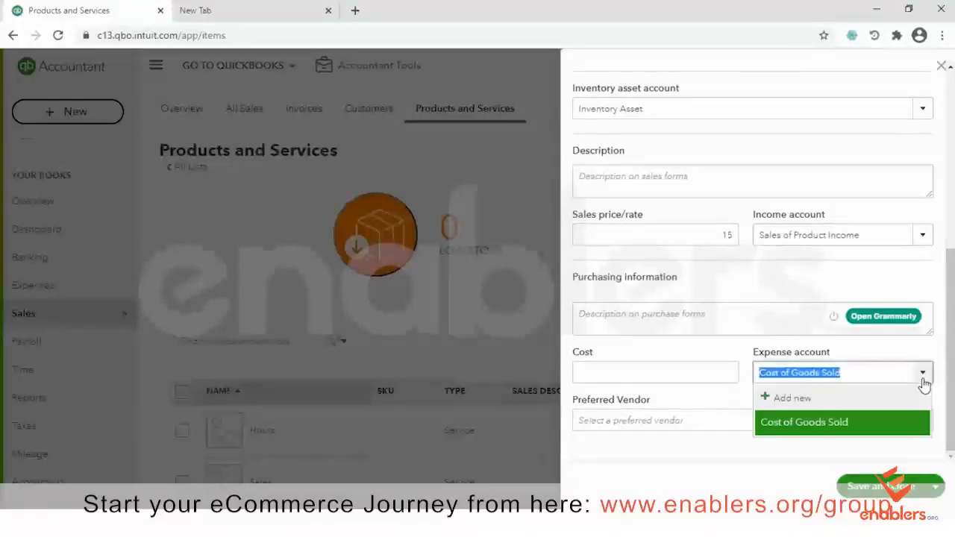
pyautogui.click(922, 381)
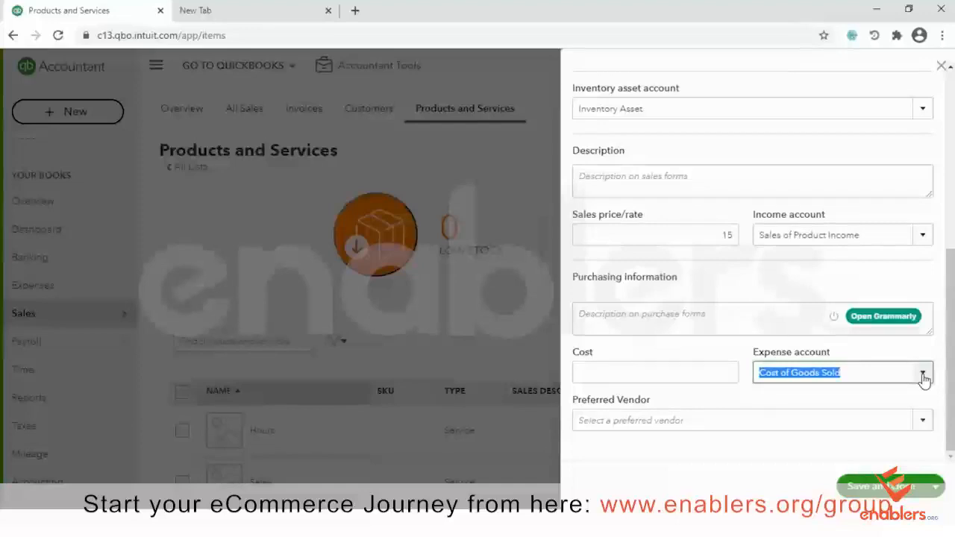
pyautogui.click(951, 379)
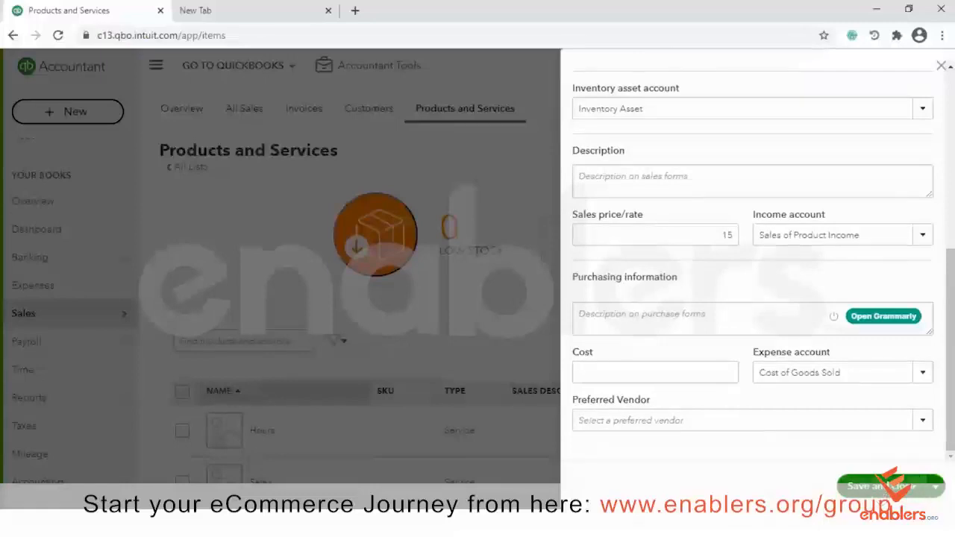
pyautogui.click(934, 487)
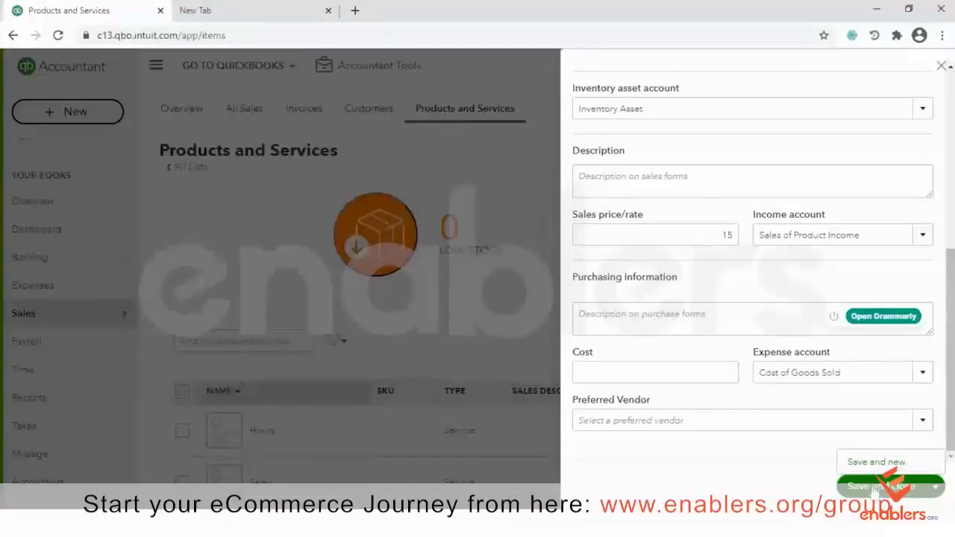
# Enter 10 as the initial quantity on hand for Mugs
pyautogui.click(879, 489)
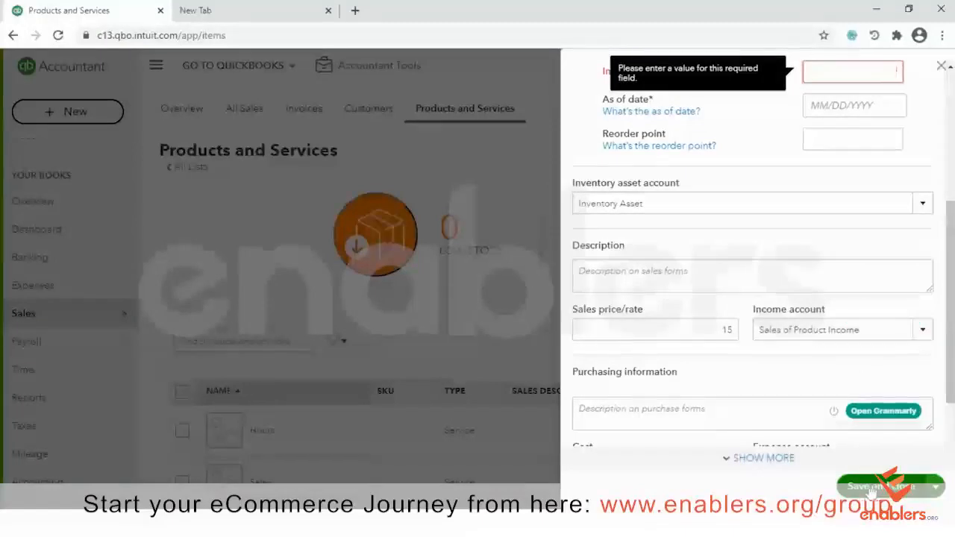
pyautogui.moveTo(950, 321); pyautogui.dragTo(949, 258)
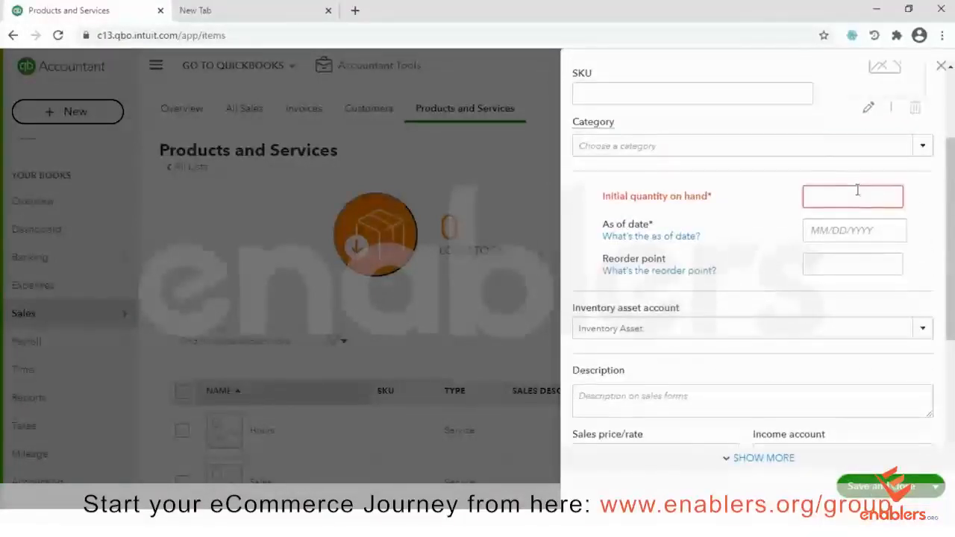
pyautogui.click(857, 191)
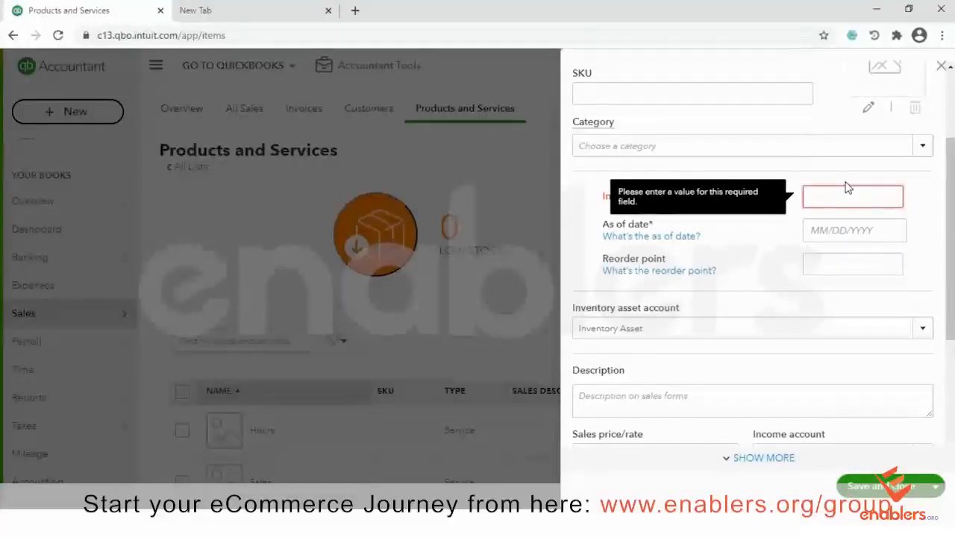
pyautogui.write('10')
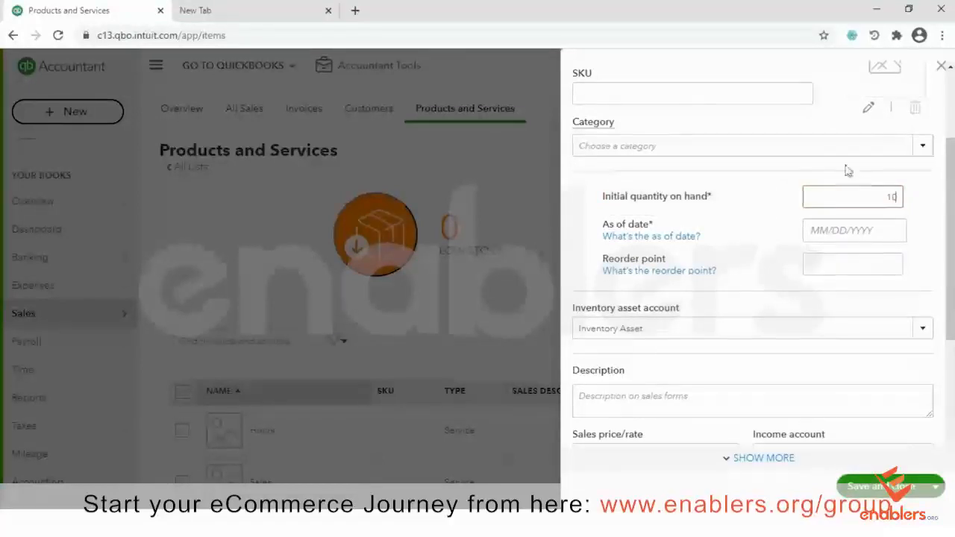
pyautogui.scroll(-1, 751, 261)
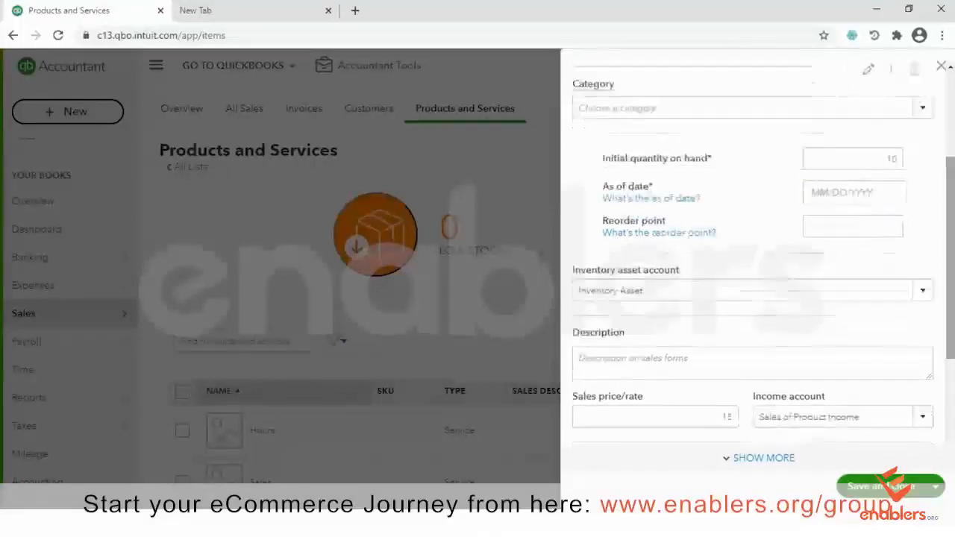
# Set the quantity's as-of date to 12/01/2020 in the calendar
pyautogui.click(857, 192)
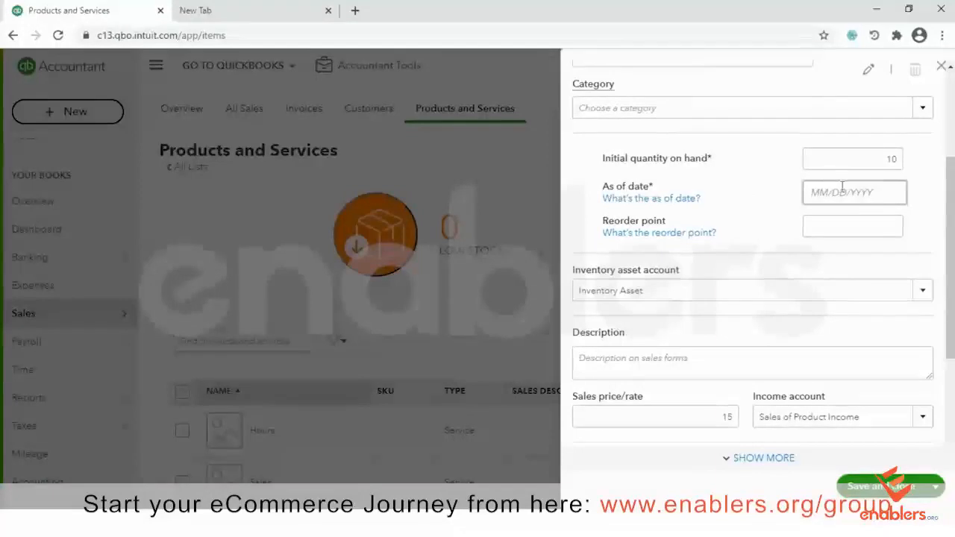
pyautogui.click(842, 188)
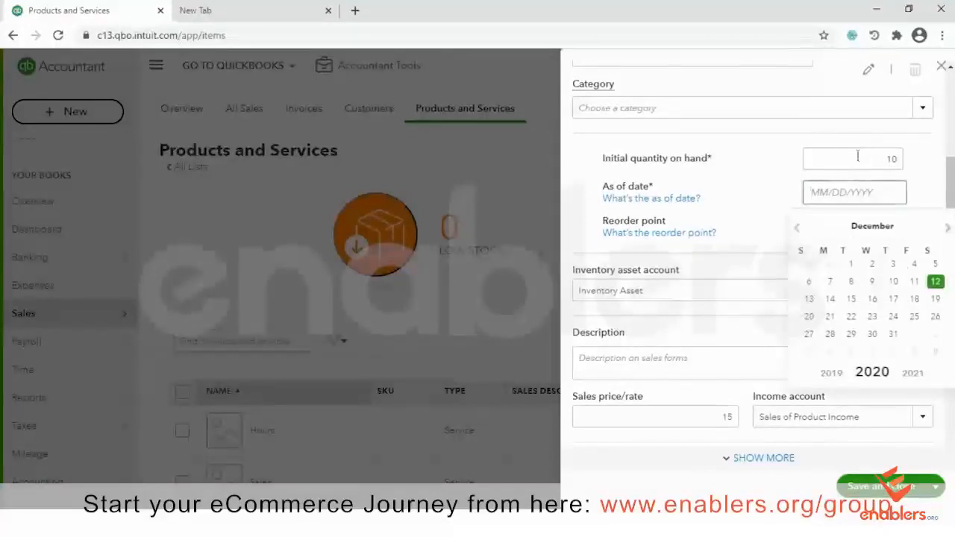
pyautogui.click(798, 231)
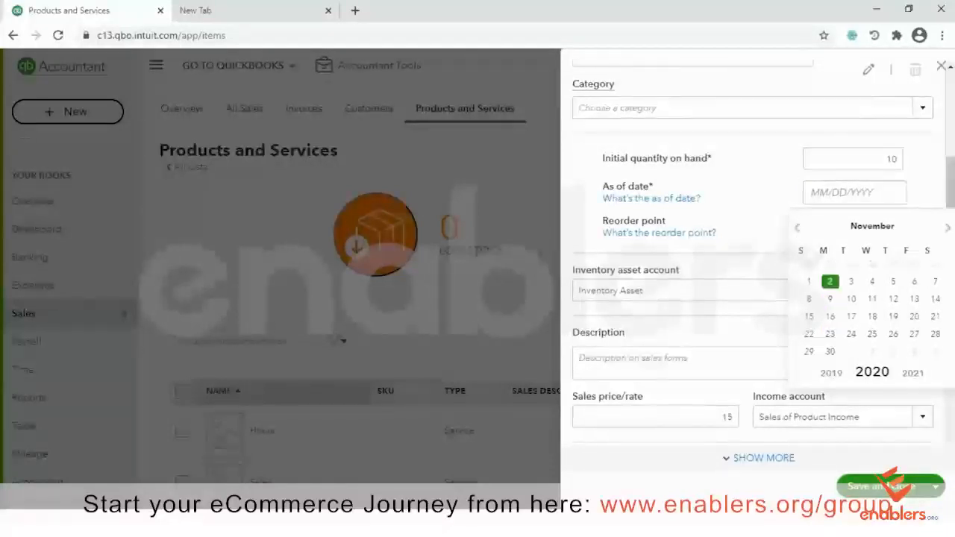
pyautogui.click(947, 227)
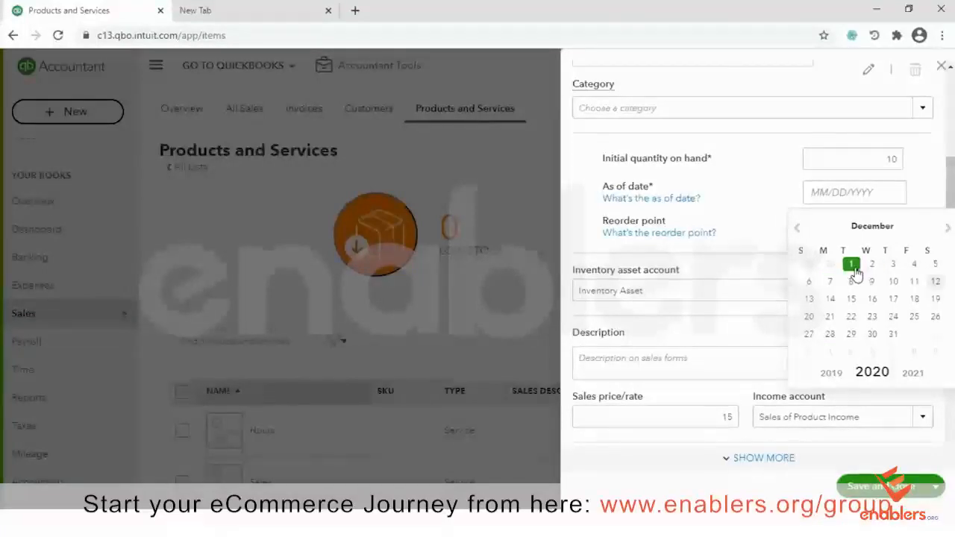
pyautogui.click(855, 268)
pyautogui.moveTo(926, 237); pyautogui.dragTo(937, 186)
pyautogui.click(925, 180)
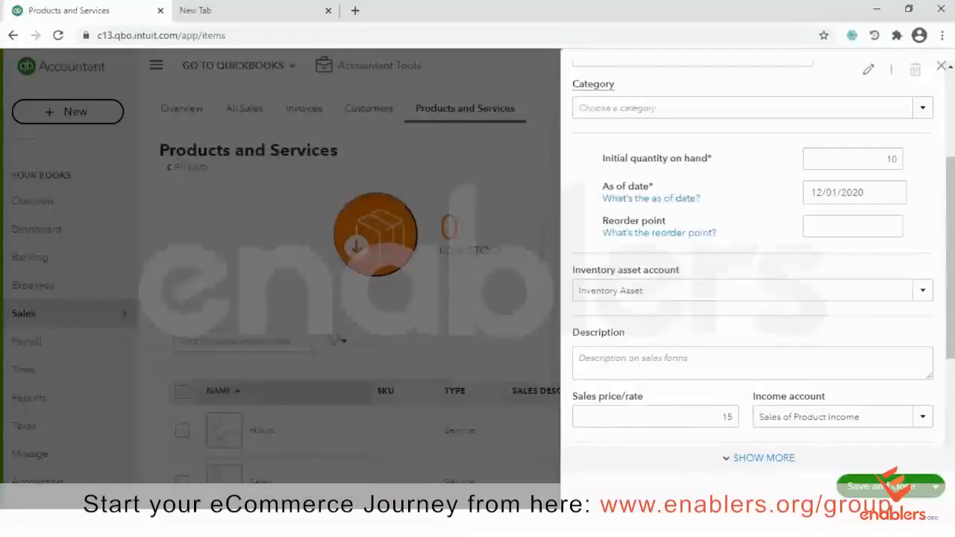
pyautogui.moveTo(937, 142); pyautogui.dragTo(941, 112)
pyautogui.moveTo(950, 258); pyautogui.dragTo(950, 346)
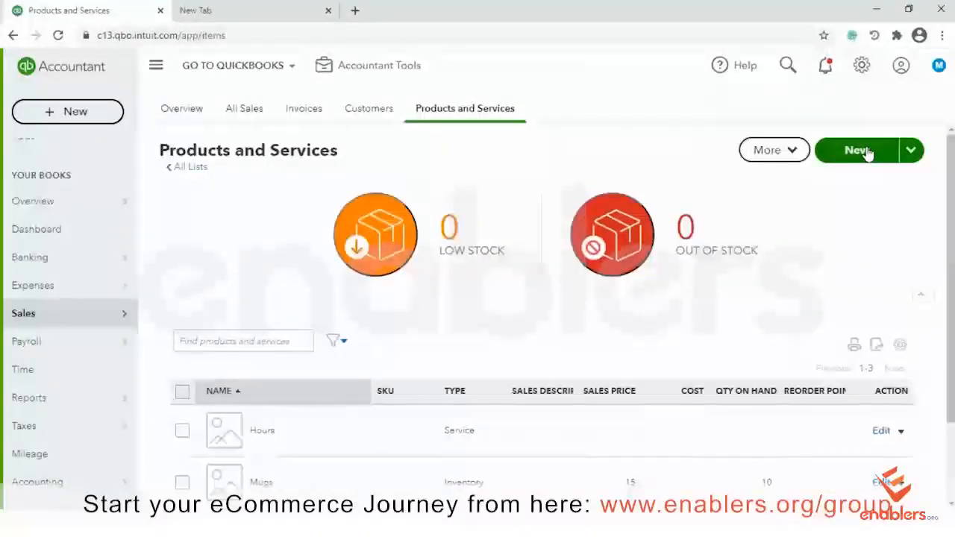
# Start another new item from the New button on the Products and Services page
pyautogui.click(857, 150)
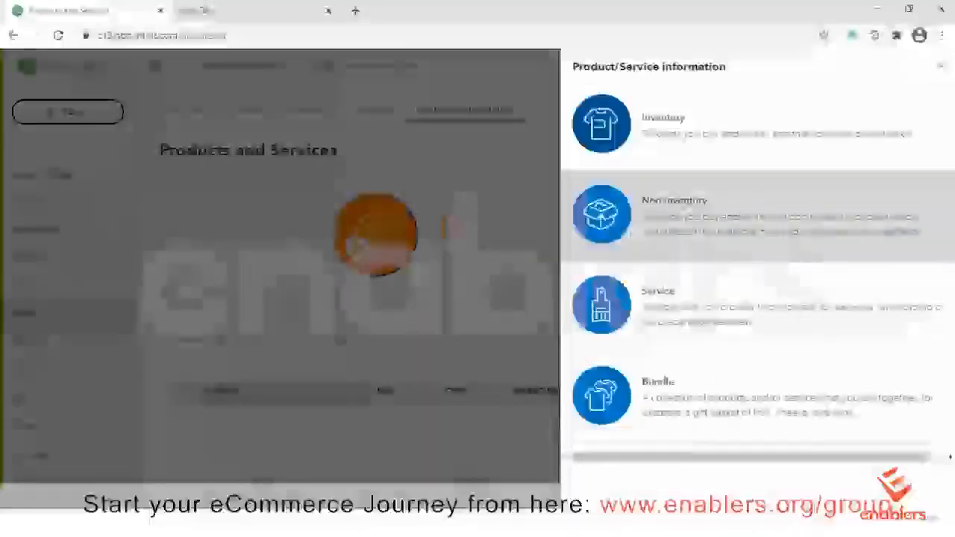
# Create a Non-inventory item named Paint Sprays
pyautogui.click(750, 206)
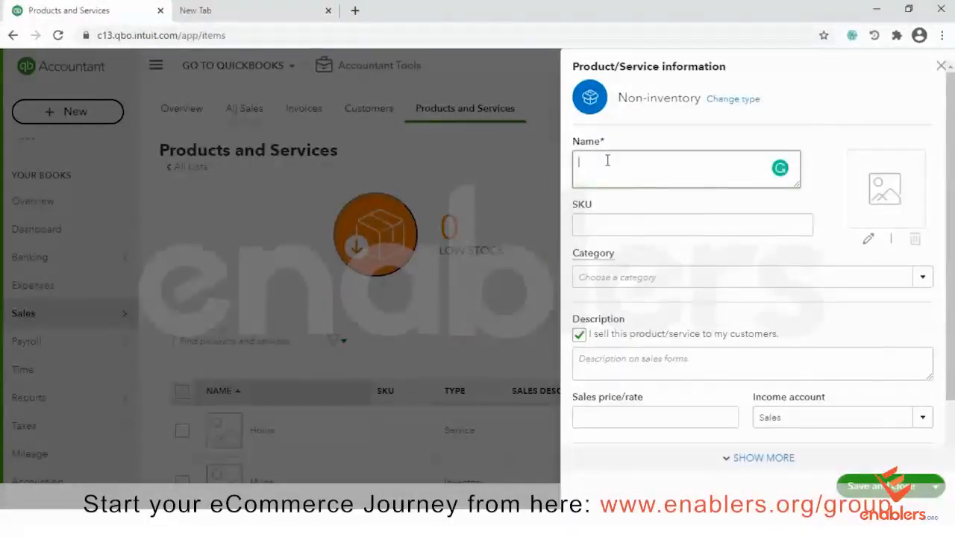
pyautogui.write('P')
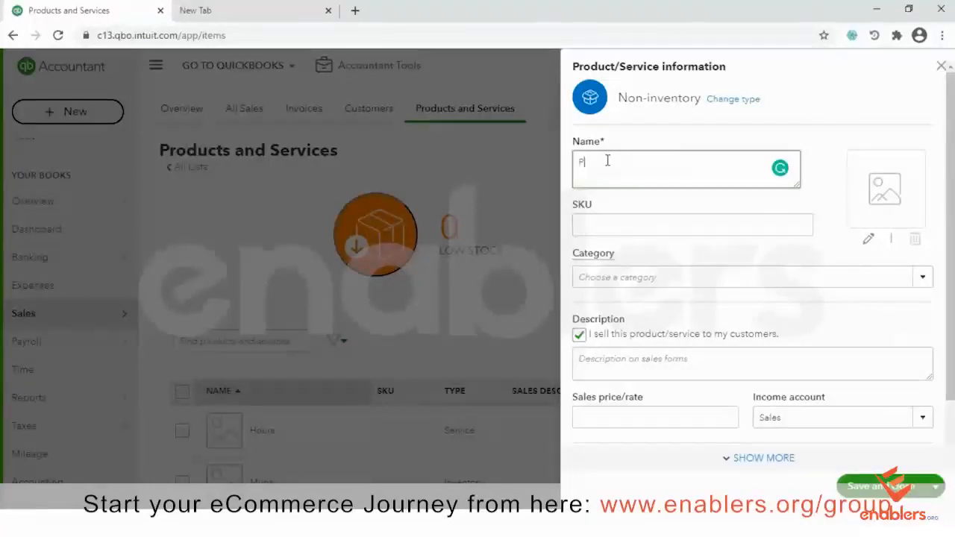
pyautogui.write('aint Sprays')
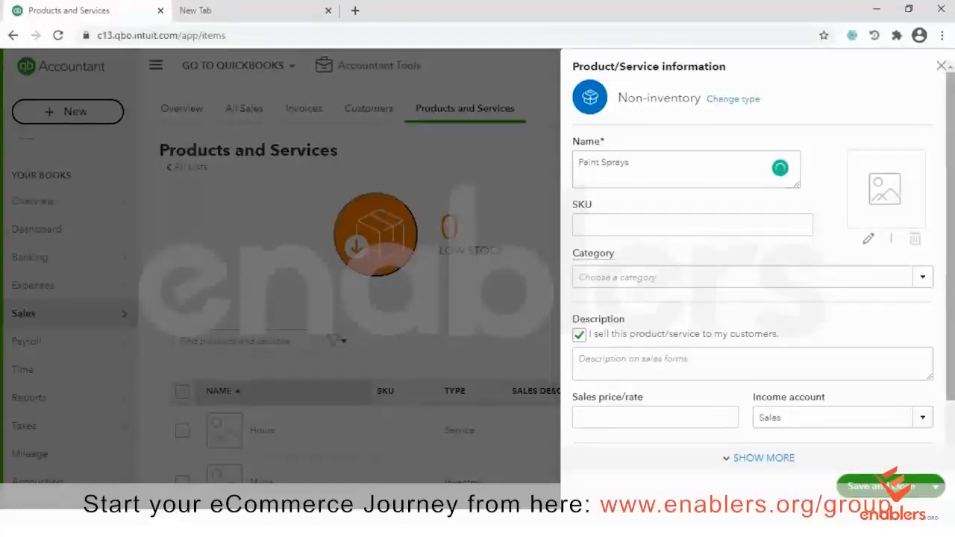
pyautogui.scroll(-1, 888, 216)
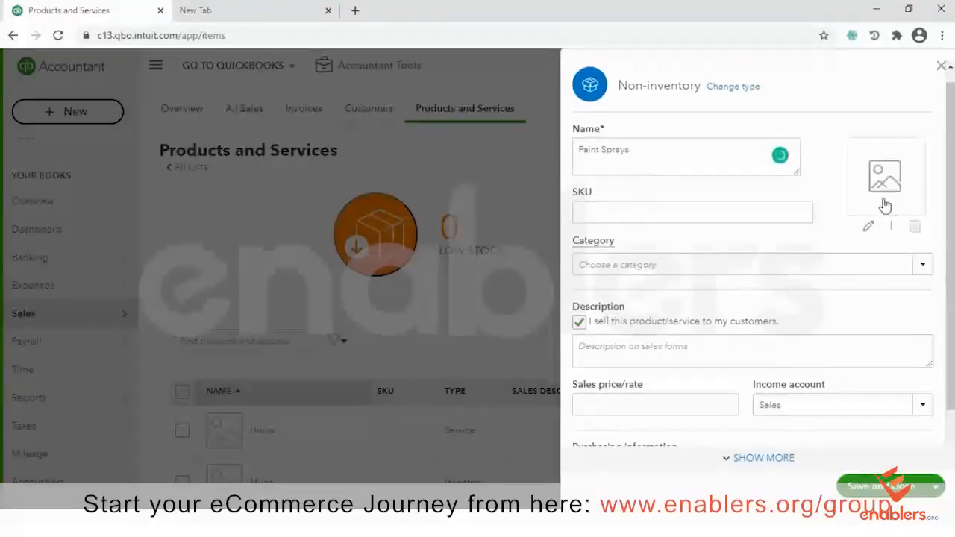
pyautogui.scroll(-1, 737, 373)
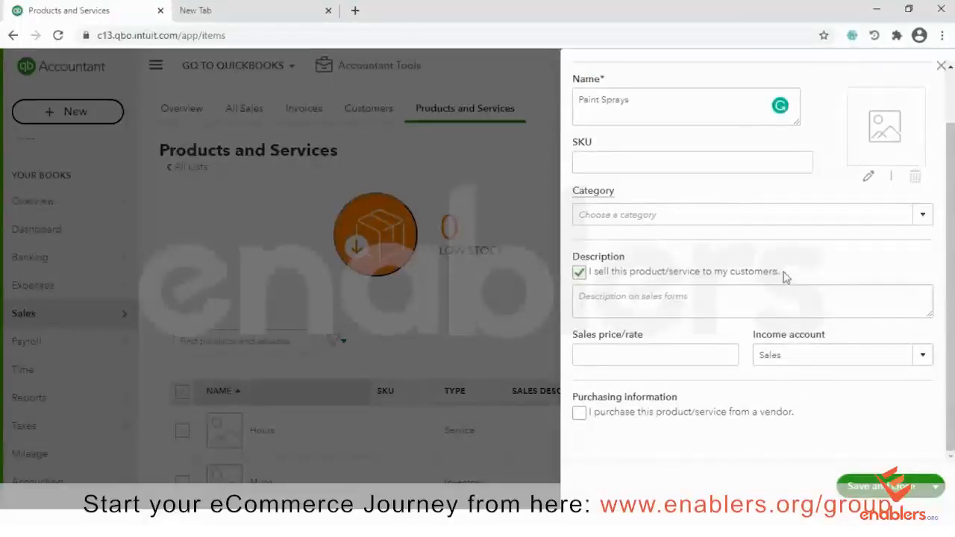
# Make Paint Sprays purchase-only, leaving the preferred vendor empty
pyautogui.click(579, 273)
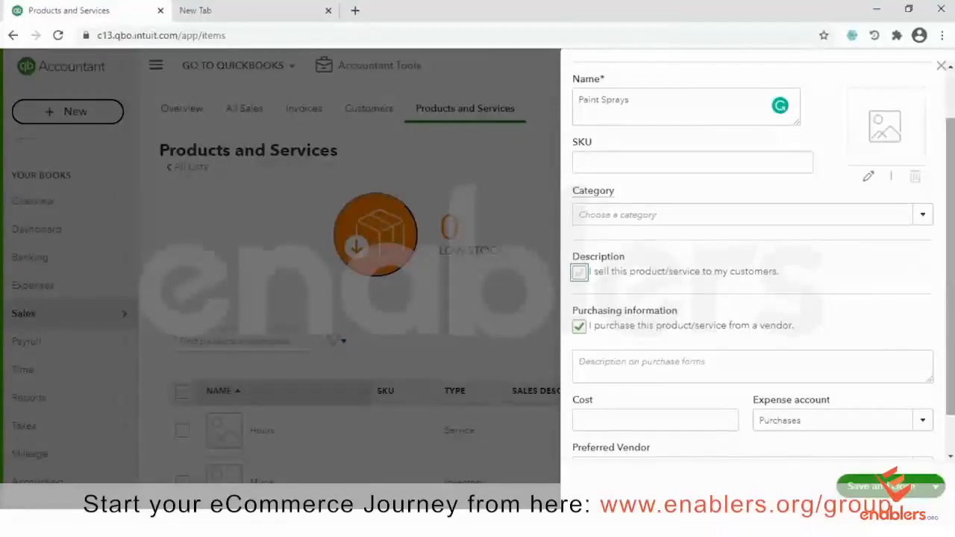
pyautogui.scroll(-1, 754, 261)
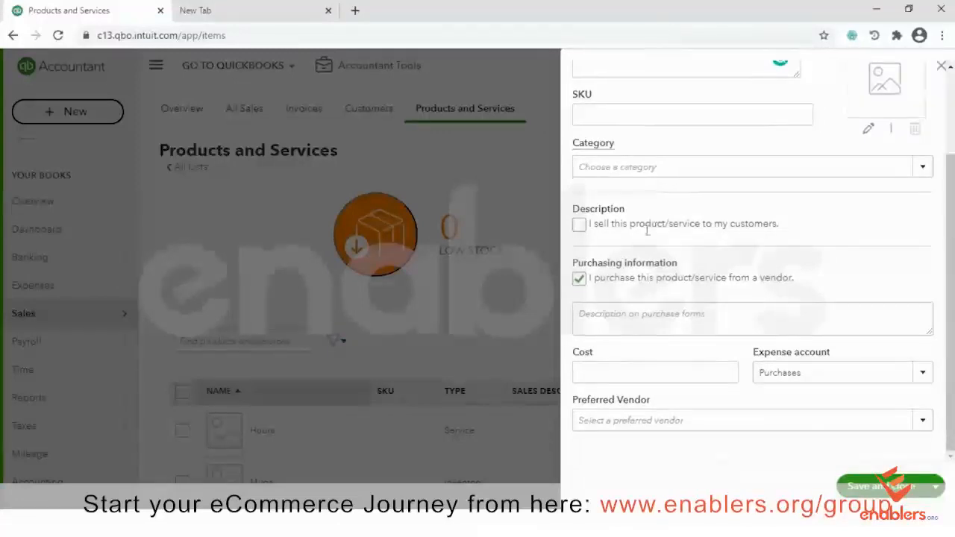
pyautogui.click(580, 226)
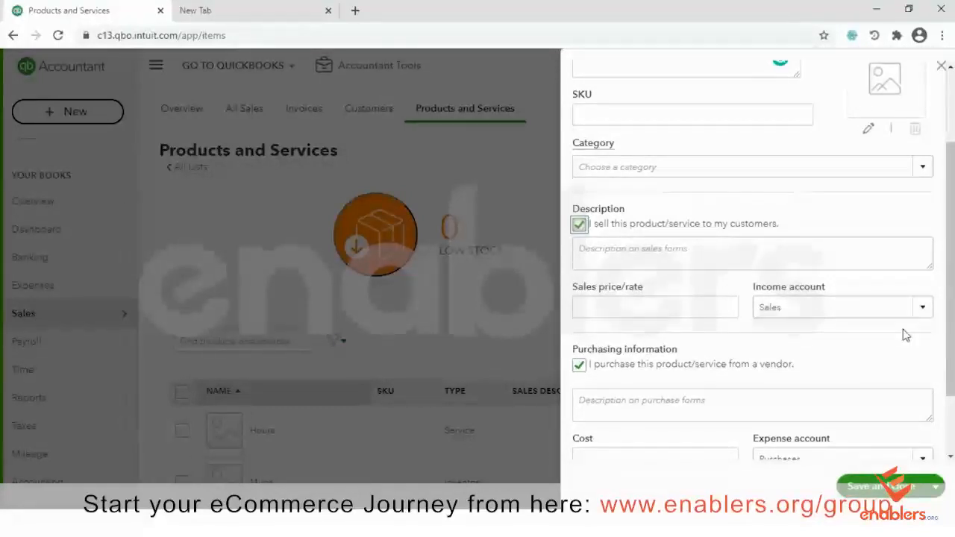
pyautogui.click(579, 225)
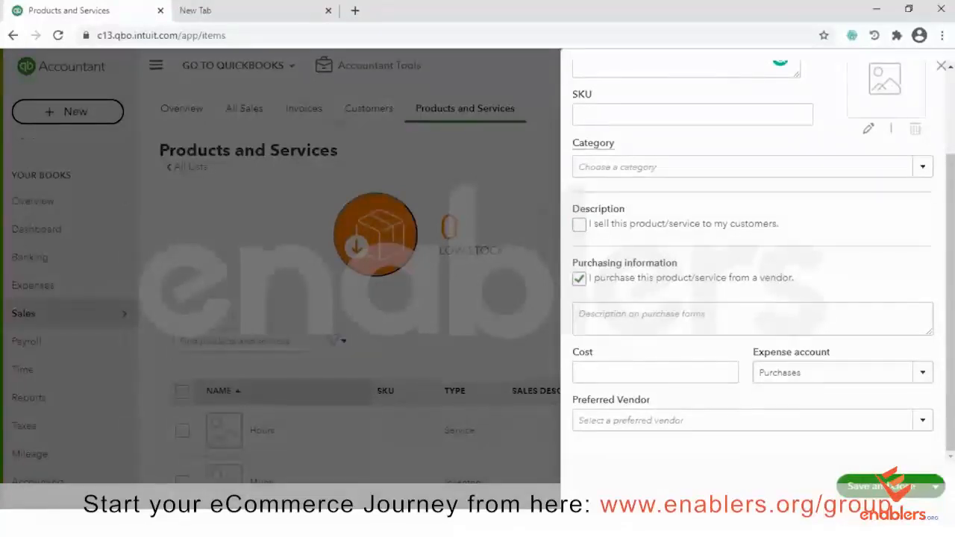
pyautogui.click(923, 420)
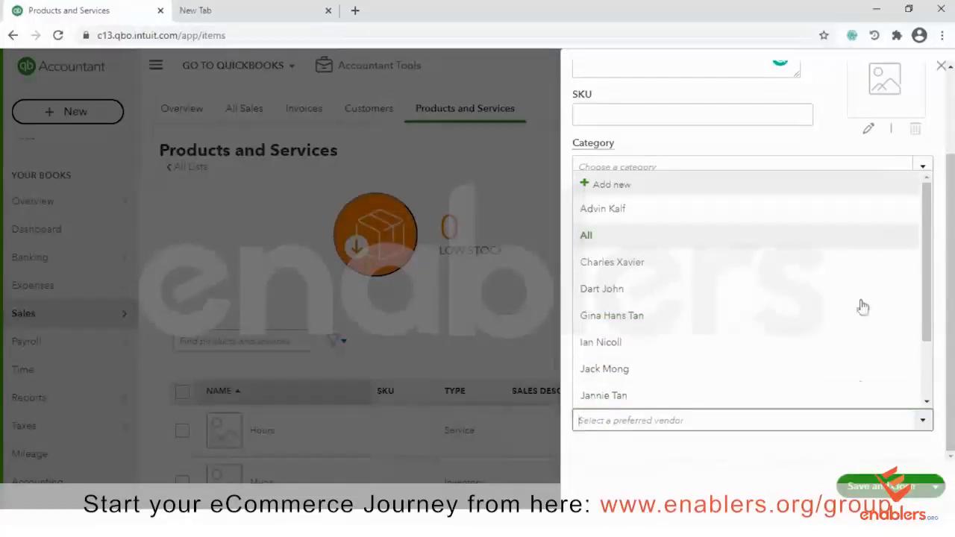
pyautogui.click(923, 447)
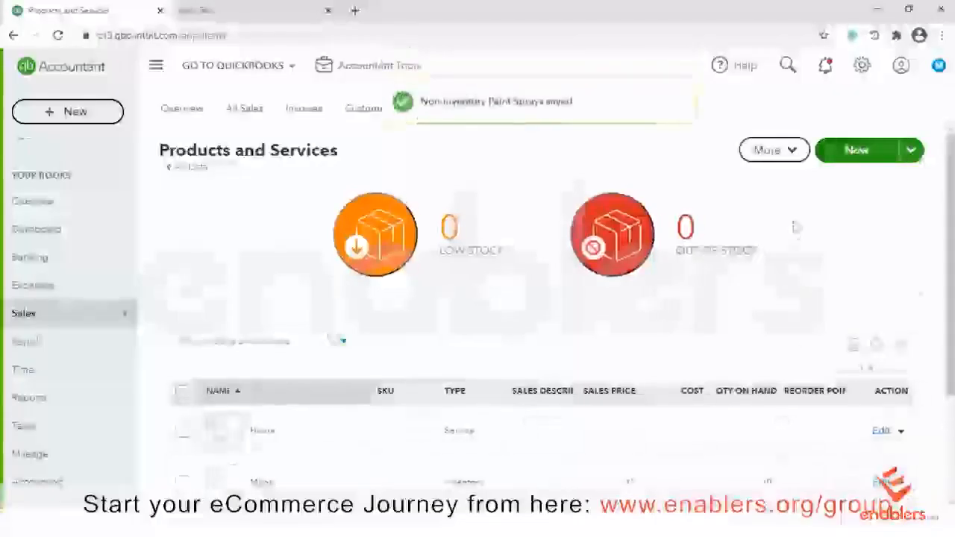
# Check Paint Sprays is listed as Non-inventory, then start a third new item
pyautogui.scroll(-2, 788, 411)
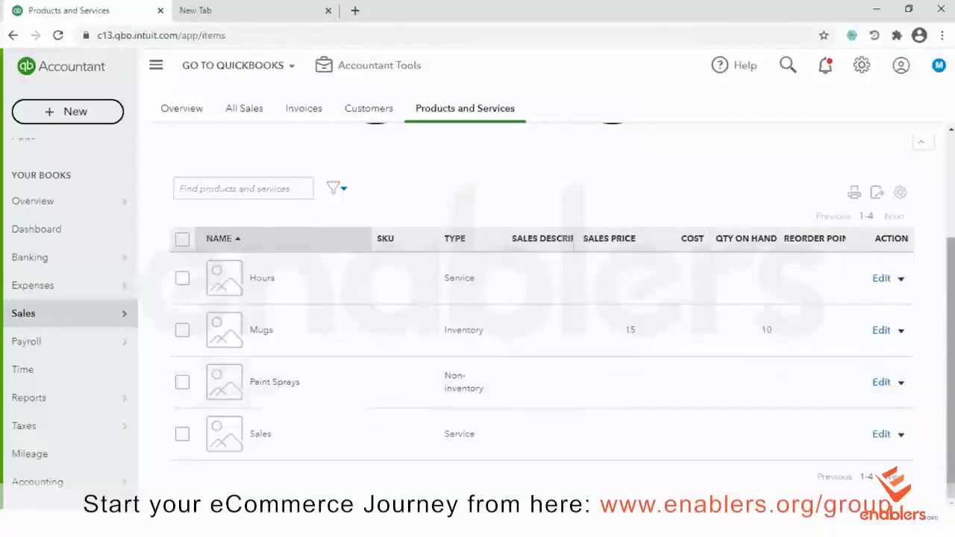
pyautogui.moveTo(950, 358); pyautogui.dragTo(950, 249)
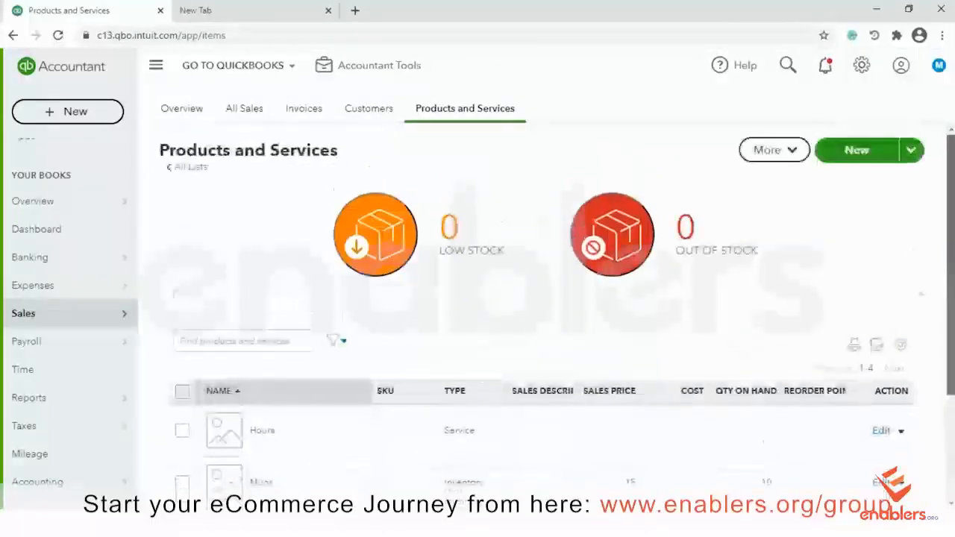
pyautogui.click(847, 151)
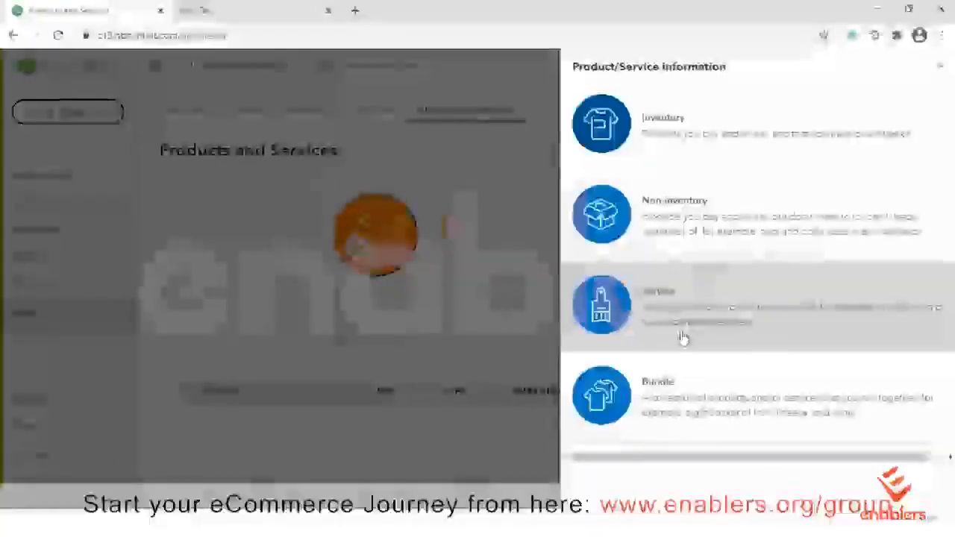
# Save a Business Consultancy service priced 20 with Sales as its income account
pyautogui.click(683, 338)
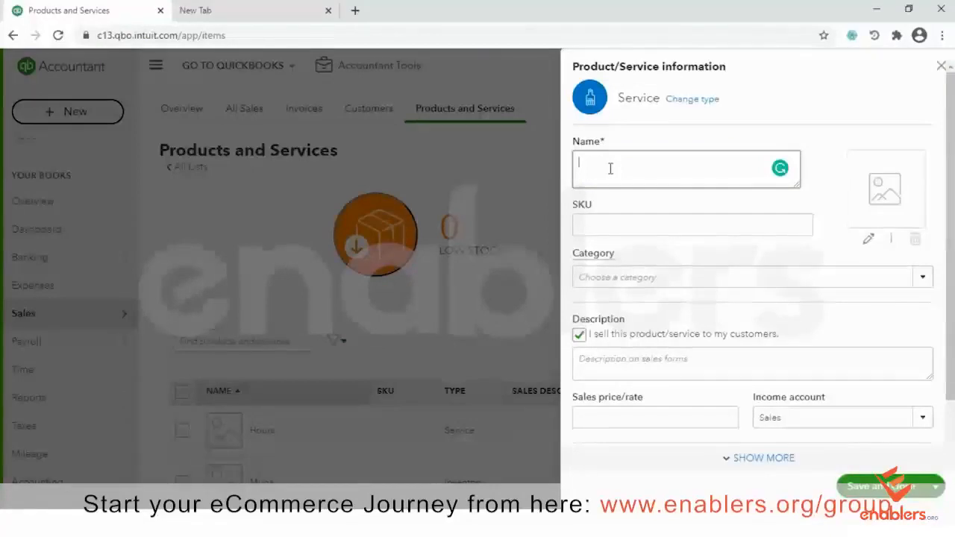
pyautogui.write('Business Con')
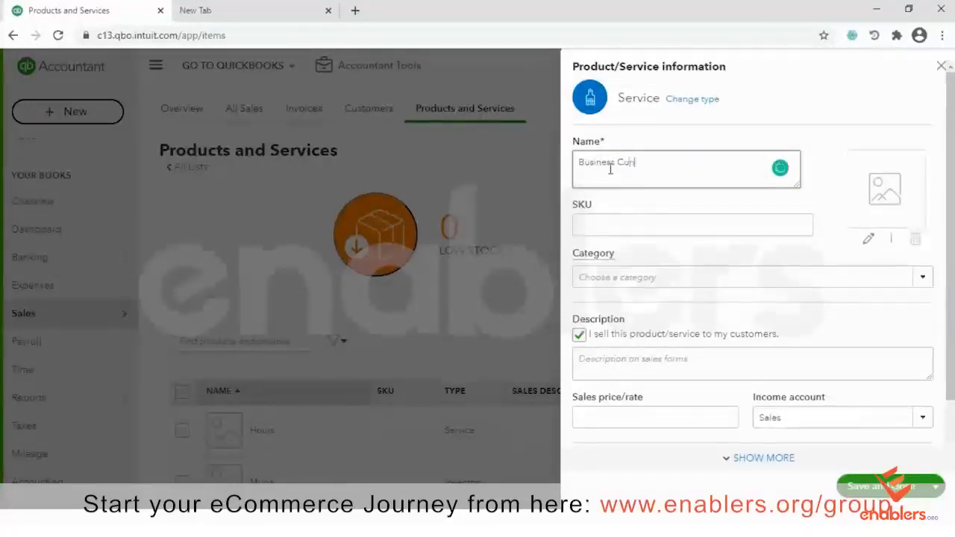
pyautogui.write('sultancy')
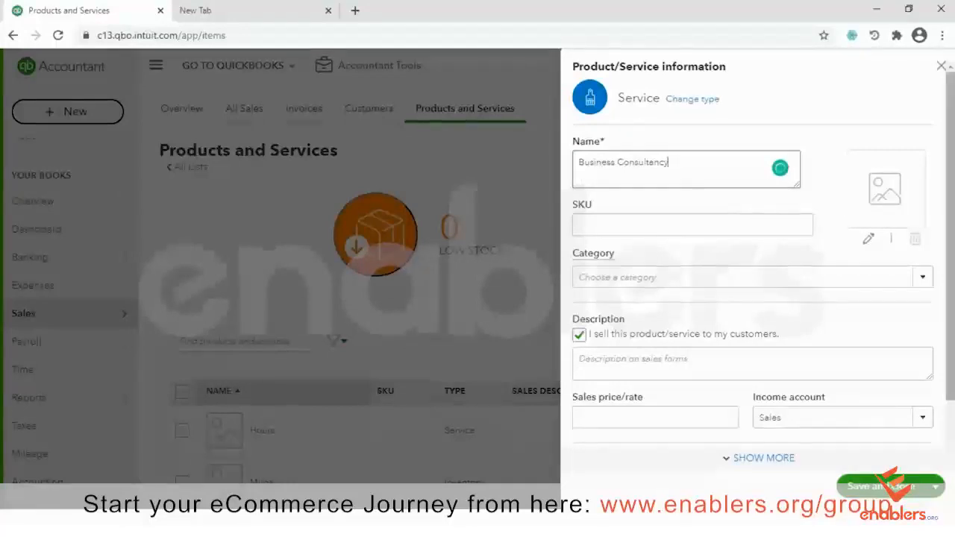
pyautogui.scroll(-2, 754, 283)
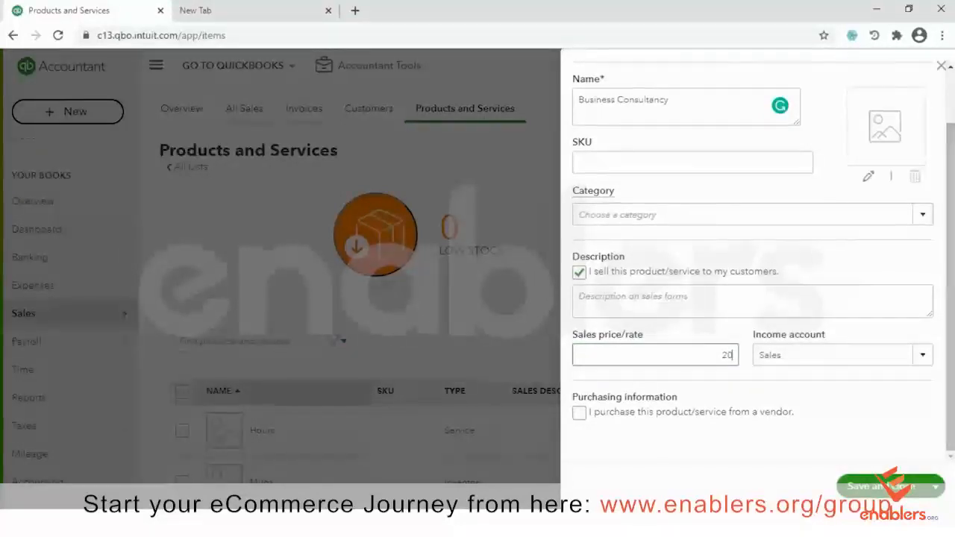
pyautogui.click(949, 272)
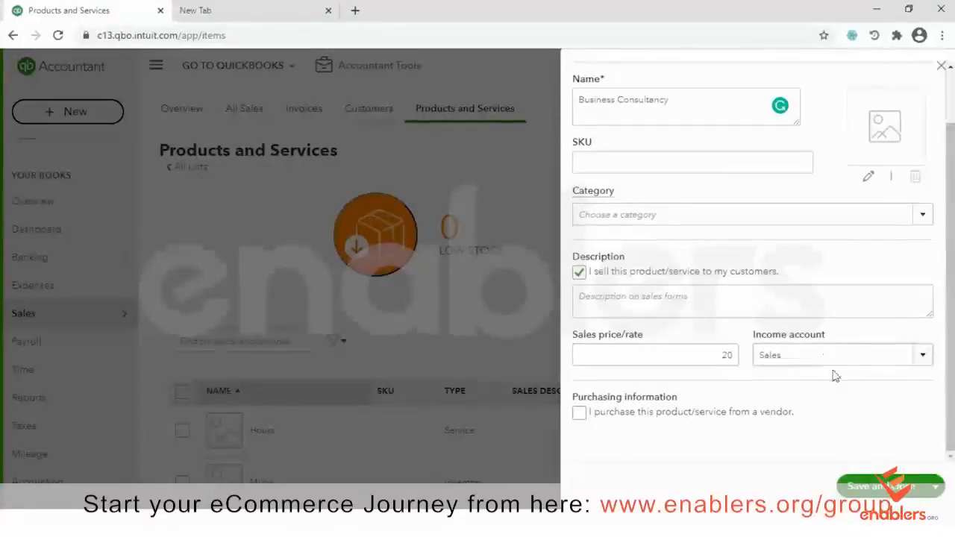
pyautogui.click(924, 356)
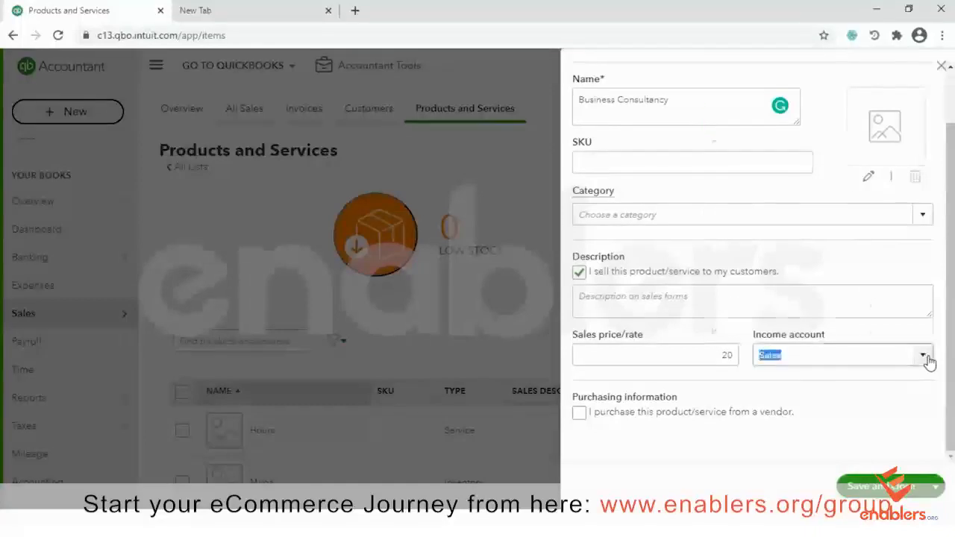
pyautogui.moveTo(926, 235)
pyautogui.mouseDown()
pyautogui.moveTo(923, 182)
pyautogui.moveTo(927, 224)
pyautogui.mouseUp()
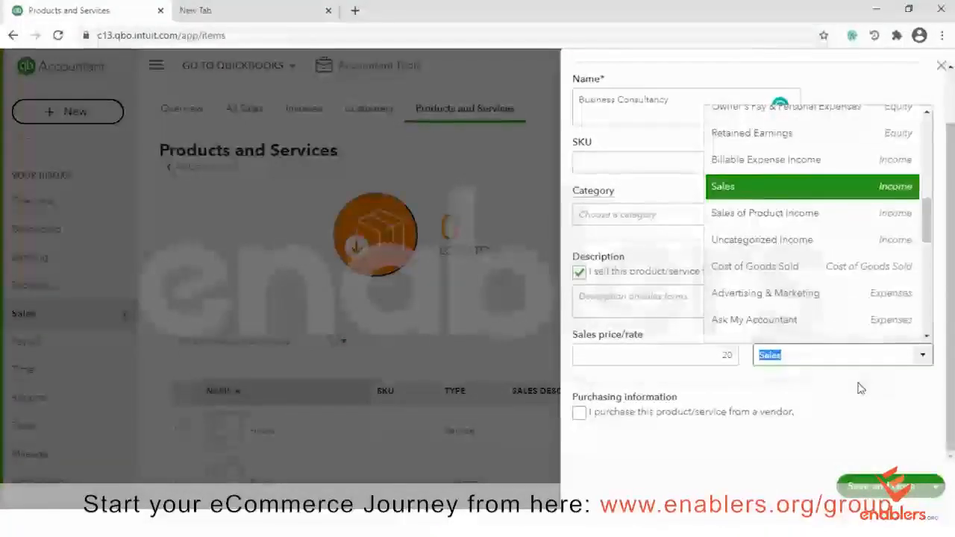
pyautogui.click(924, 357)
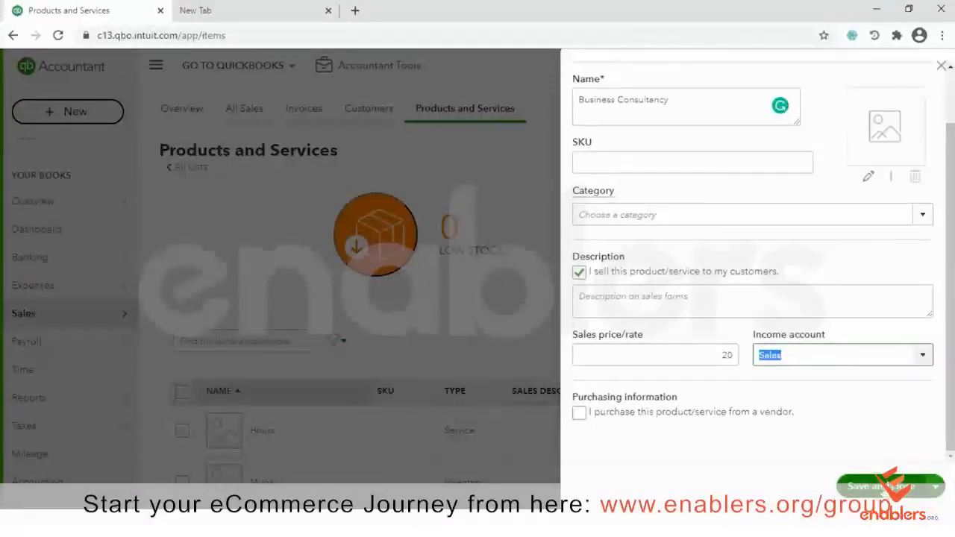
pyautogui.click(880, 487)
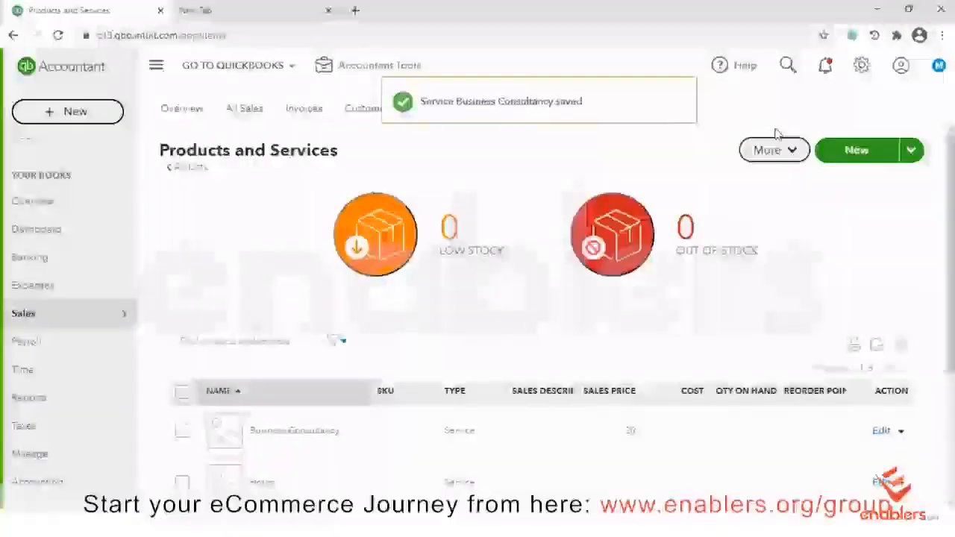
pyautogui.scroll(-1, 863, 213)
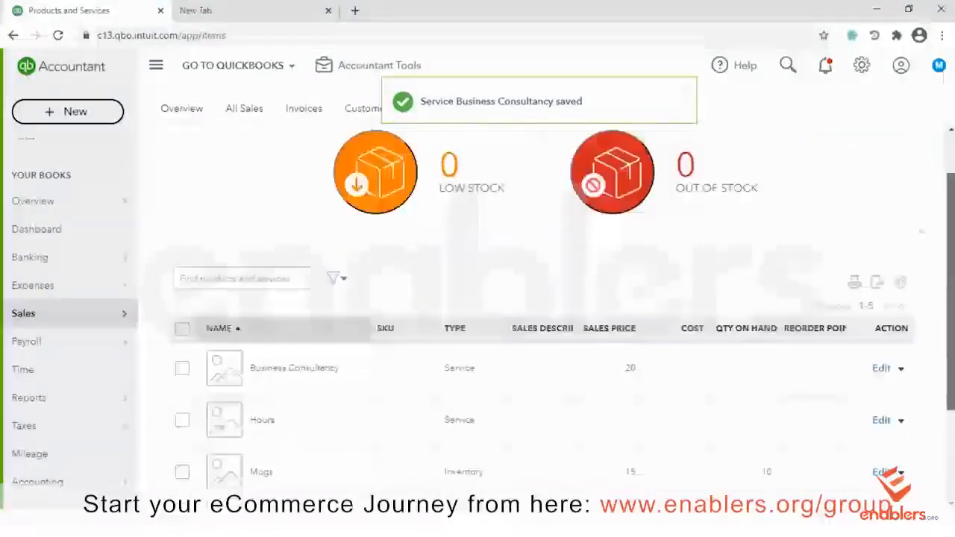
pyautogui.scroll(-2, 540, 313)
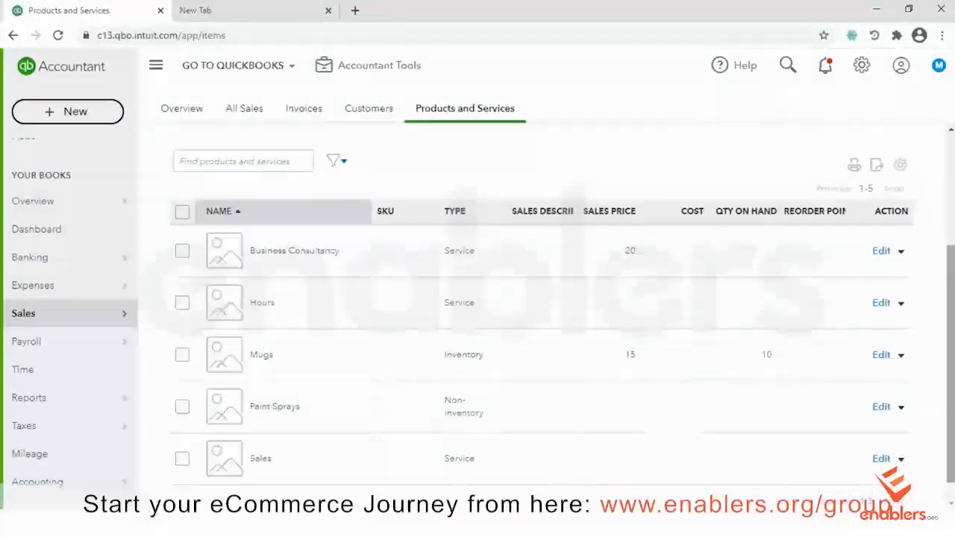
pyautogui.moveTo(950, 349); pyautogui.dragTo(951, 239)
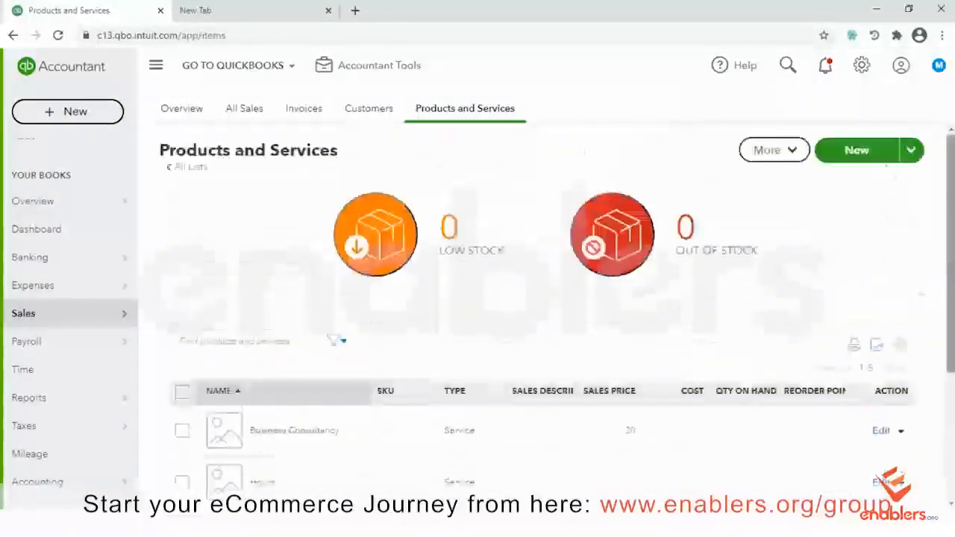
# Start a new Bundle item named Discount Bindle
pyautogui.click(856, 152)
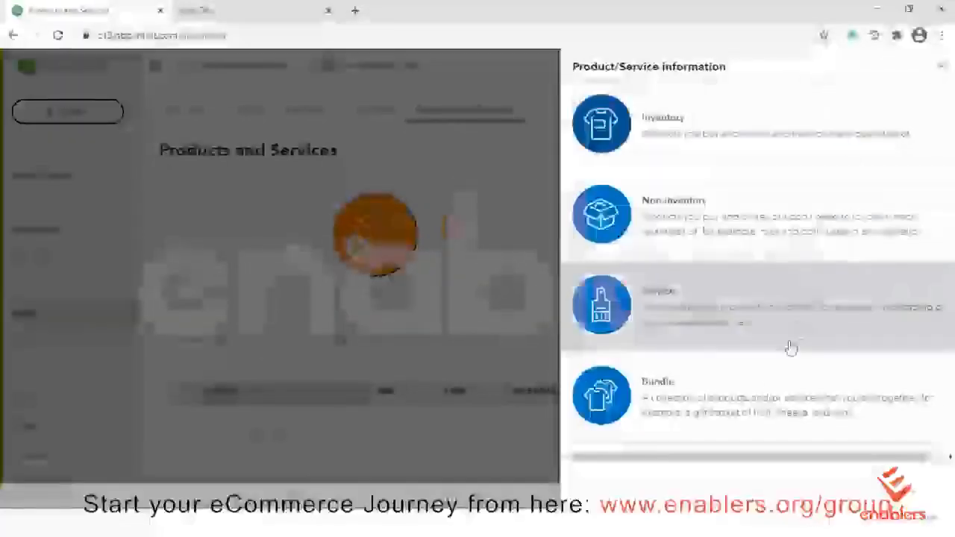
pyautogui.click(677, 411)
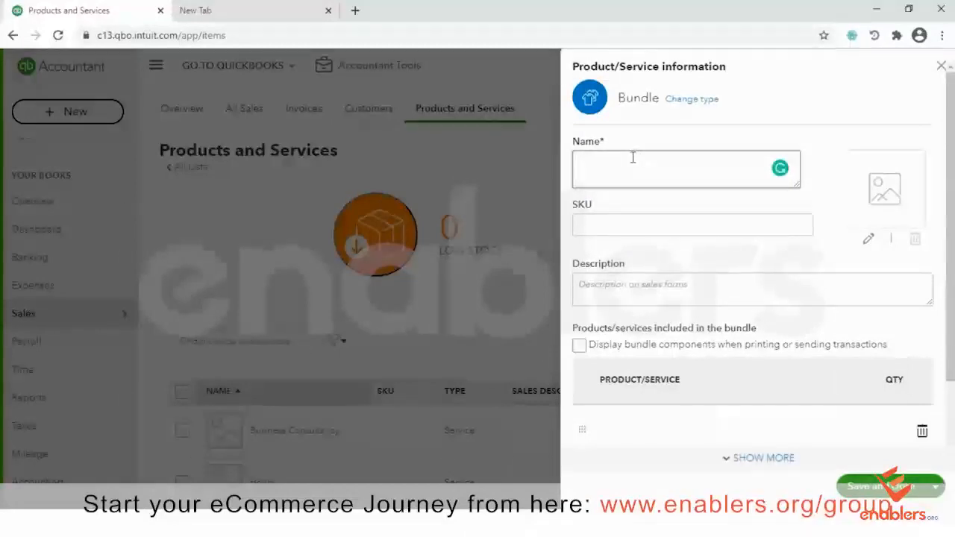
pyautogui.write('Discount Bindle')
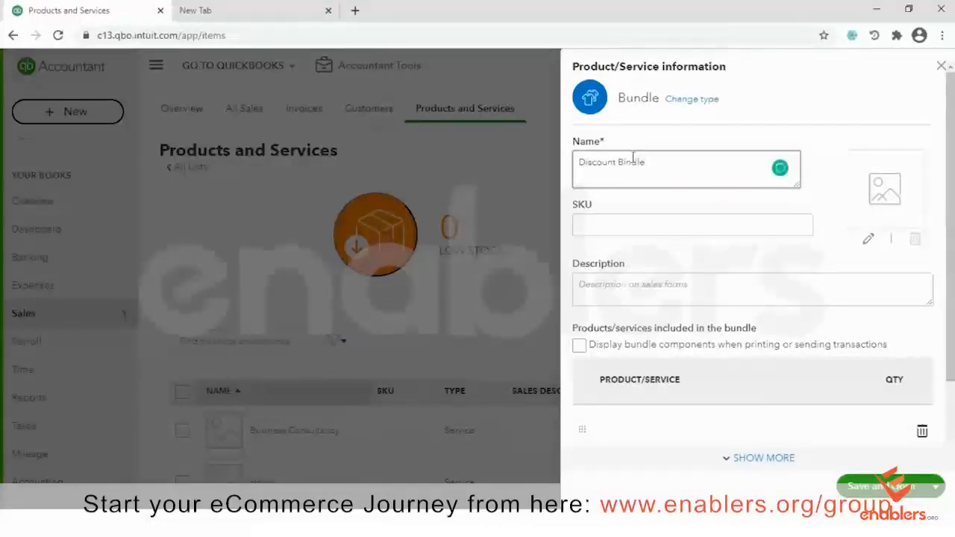
pyautogui.scroll(-2, 667, 373)
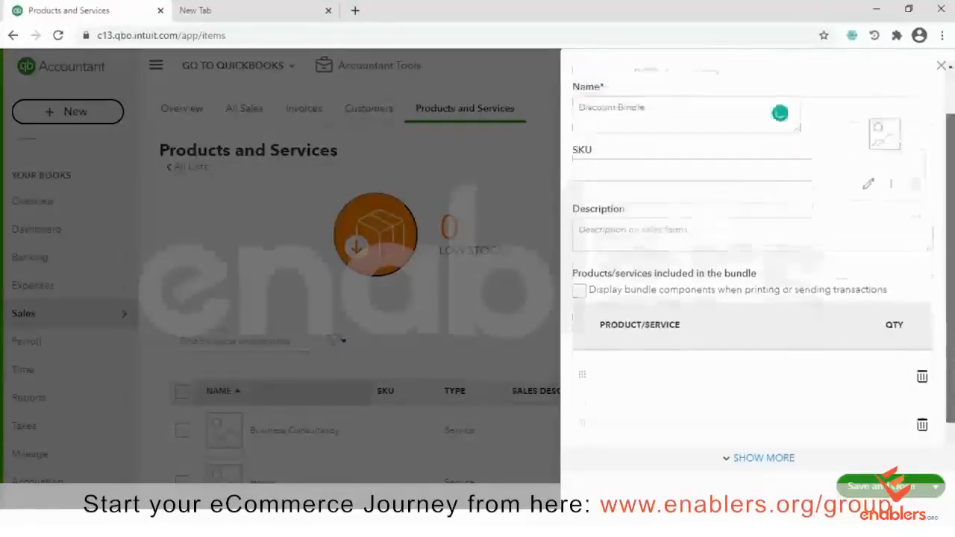
# Add Mugs and Business Consultancy as the bundle's components
pyautogui.click(650, 334)
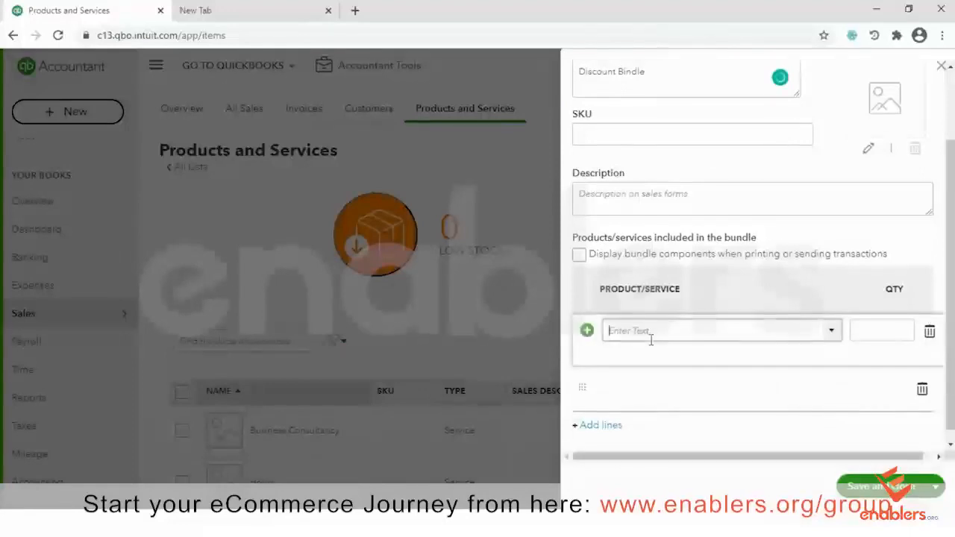
pyautogui.click(832, 330)
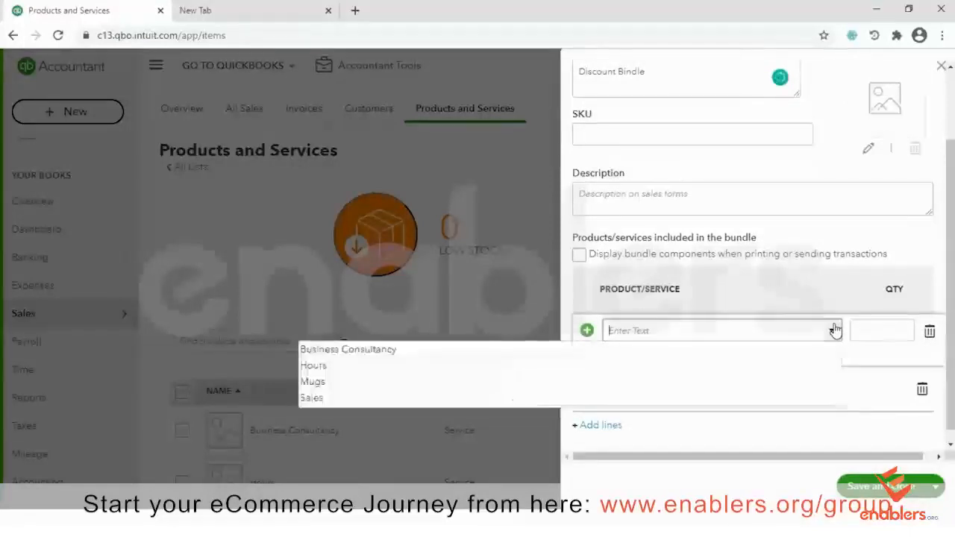
pyautogui.click(326, 385)
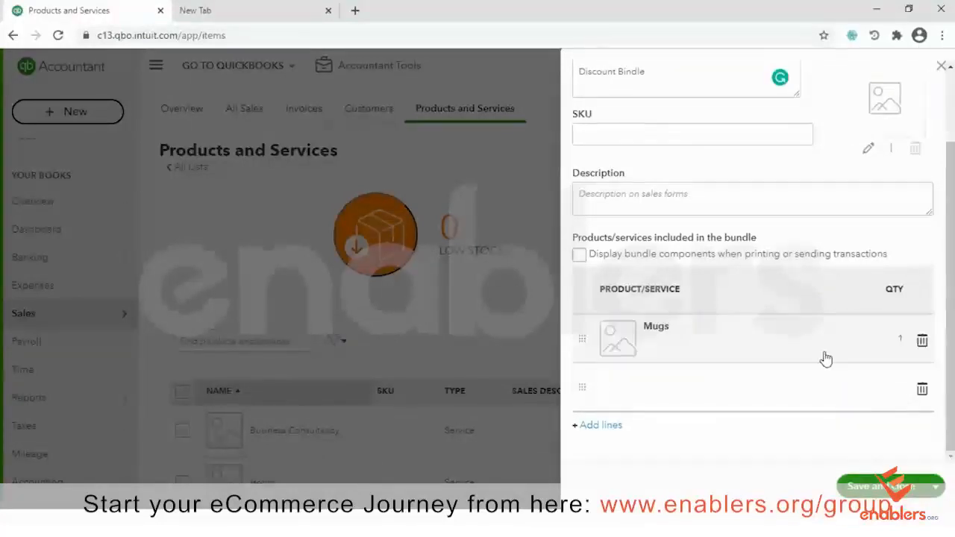
pyautogui.click(737, 397)
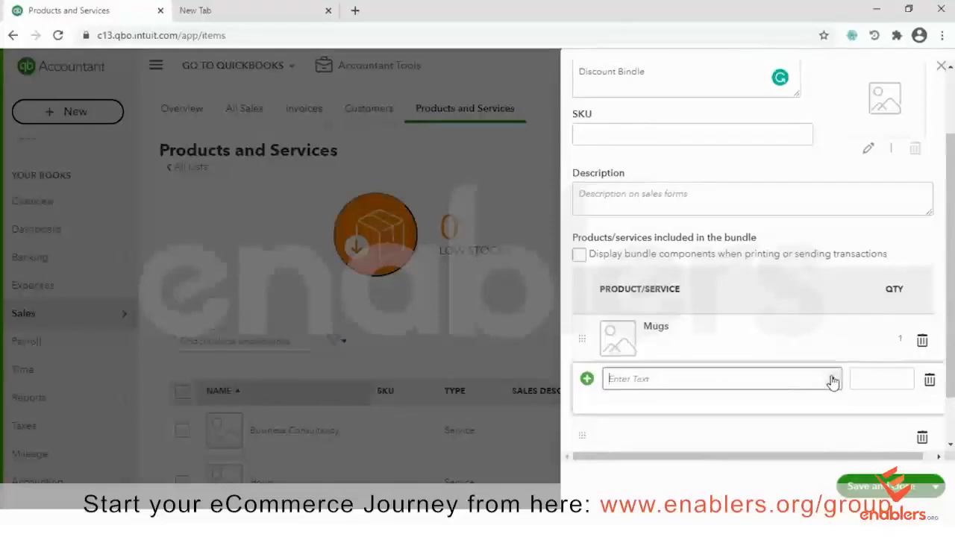
pyautogui.click(772, 379)
pyautogui.click(343, 399)
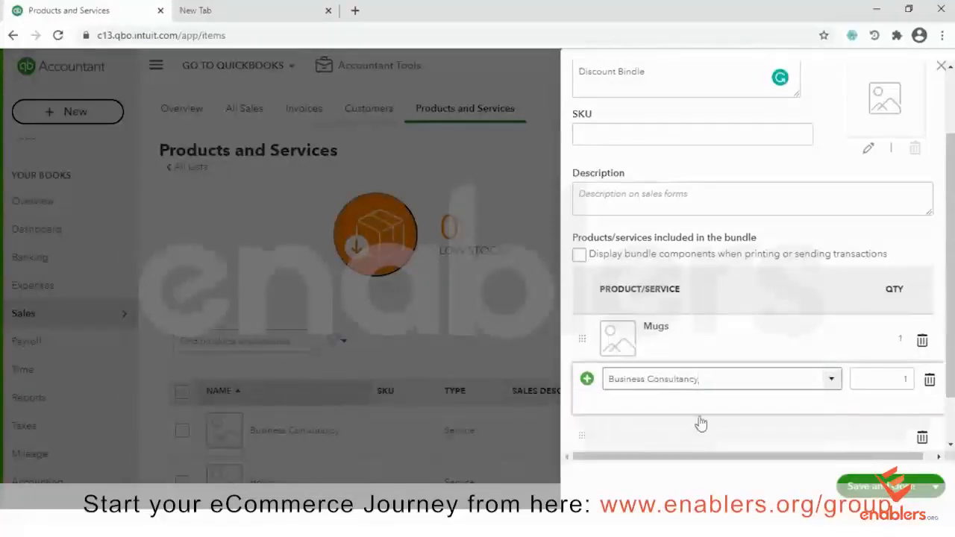
pyautogui.click(742, 422)
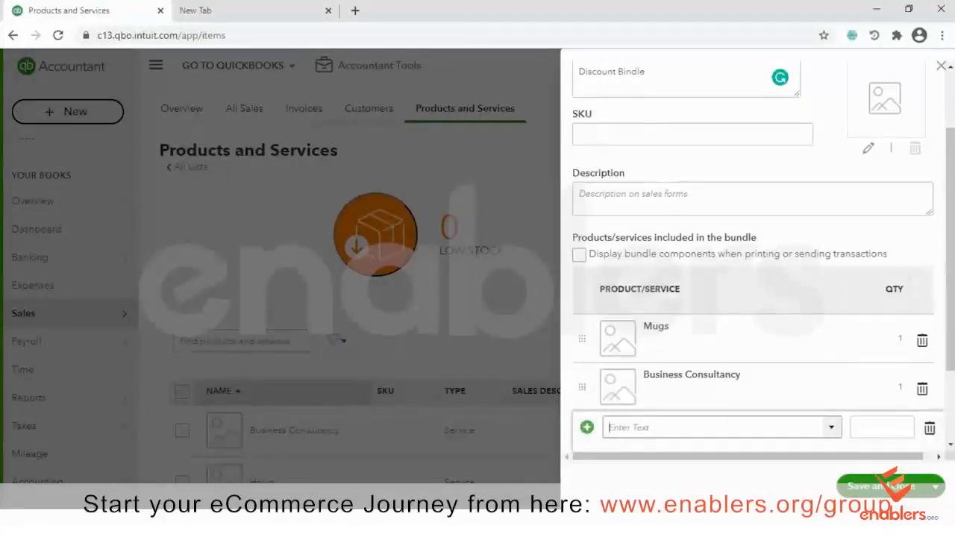
# Delete the two empty bundle rows and save Discount Bindle
pyautogui.scroll(3, 754, 261)
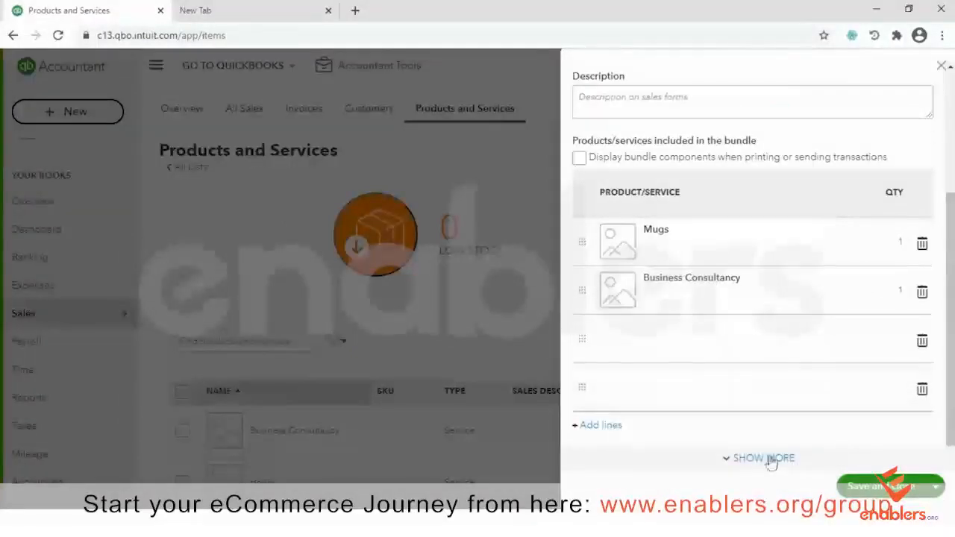
pyautogui.click(757, 460)
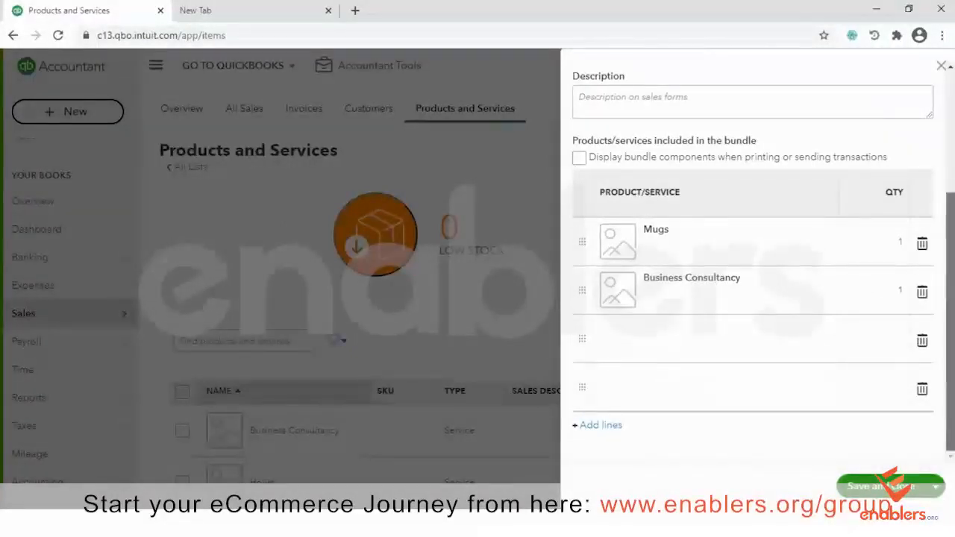
pyautogui.click(921, 389)
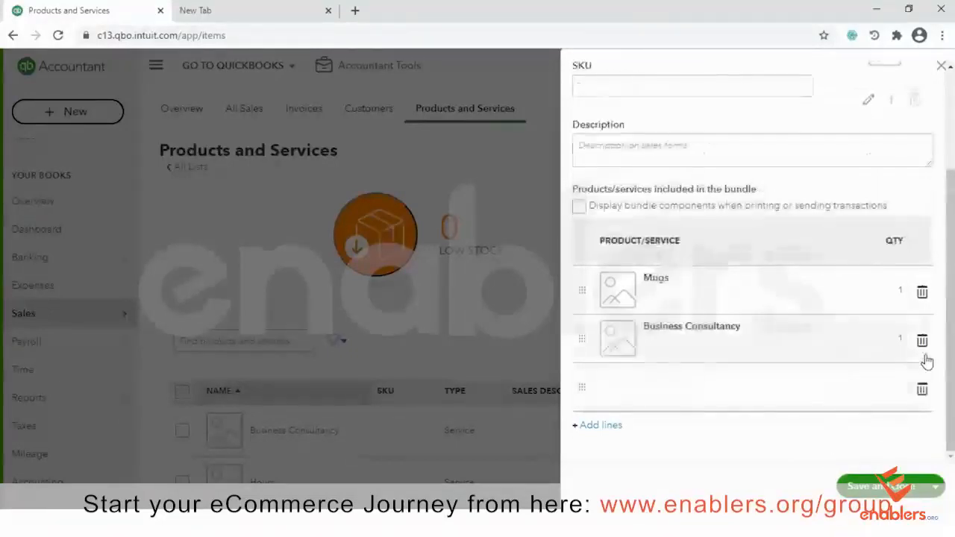
pyautogui.click(923, 388)
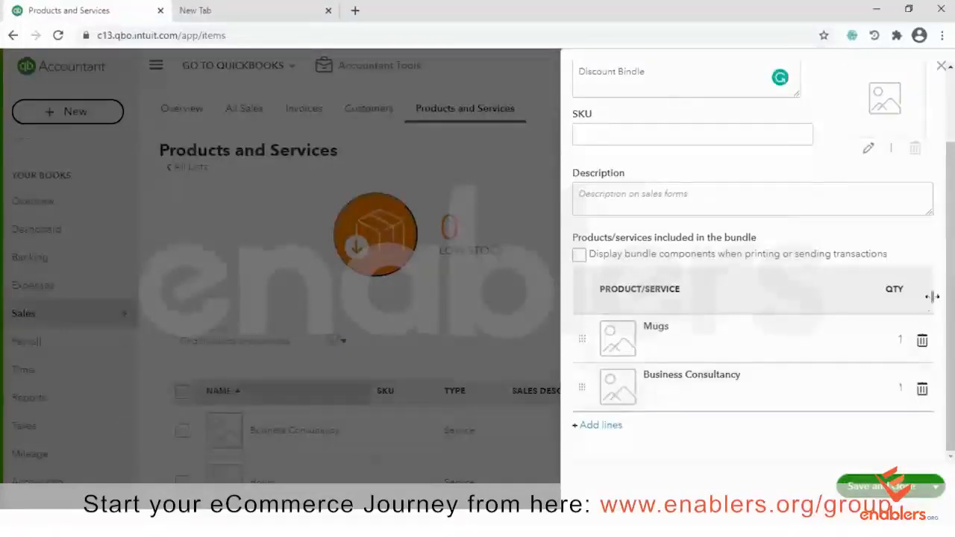
pyautogui.click(874, 488)
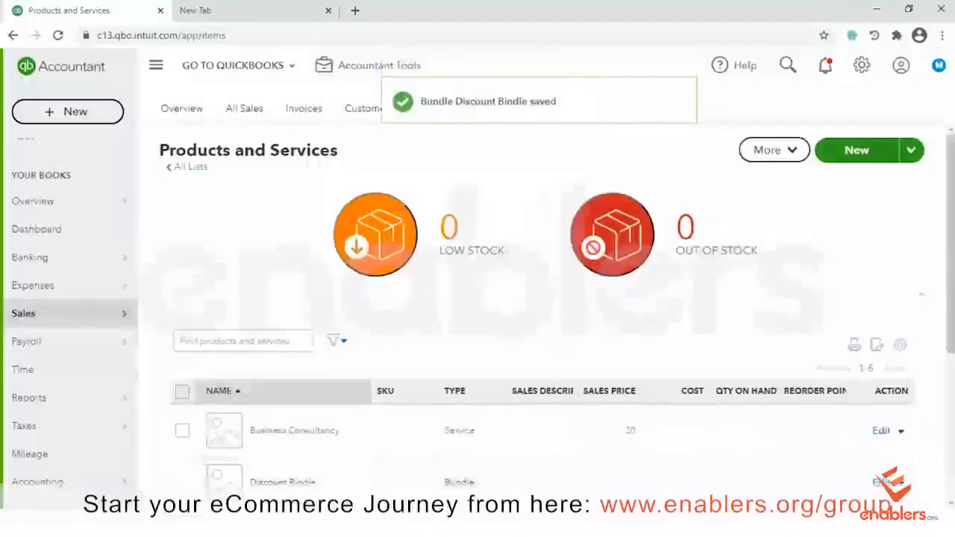
pyautogui.scroll(-4, 874, 481)
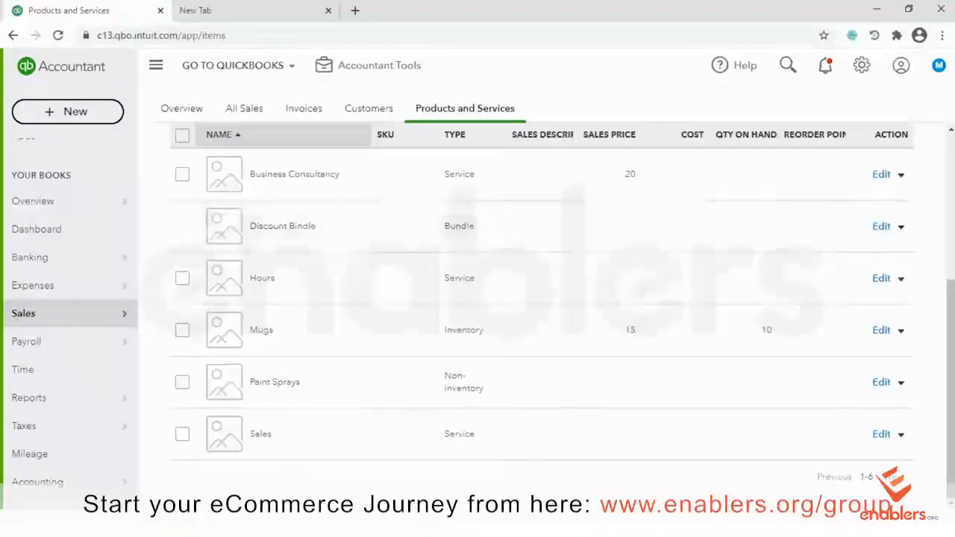
pyautogui.scroll(5, 541, 299)
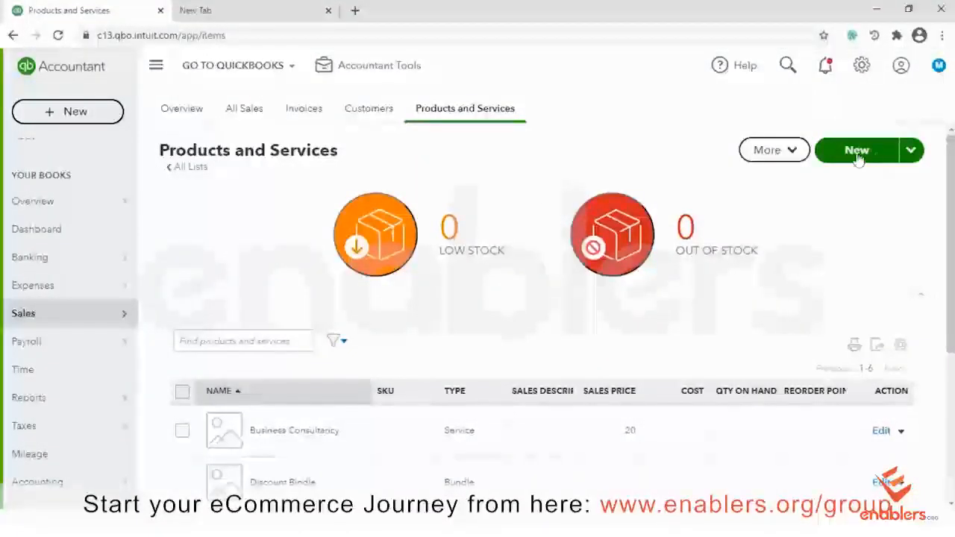
# Choose Import from the New menu and upload QuickBooks_Online_PnS_Sample_File
pyautogui.click(910, 151)
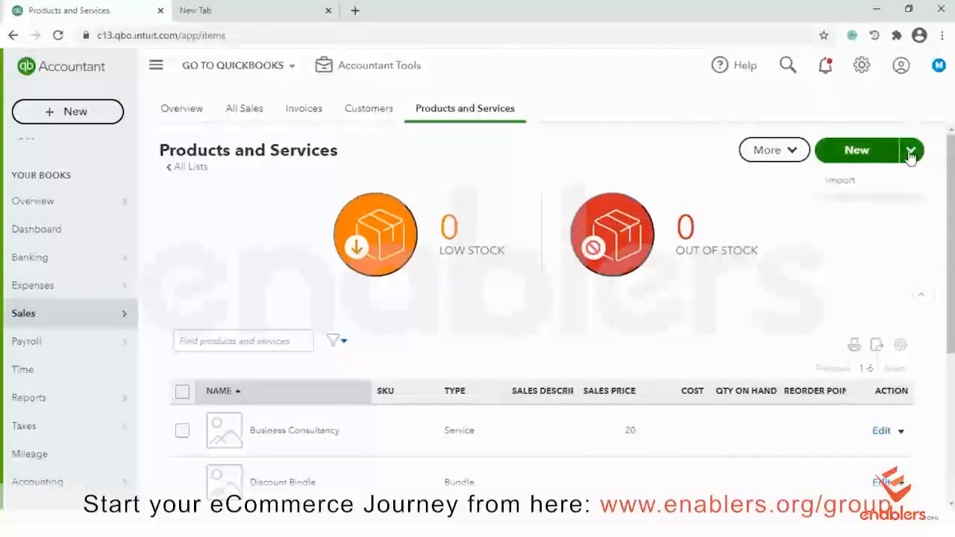
pyautogui.click(845, 183)
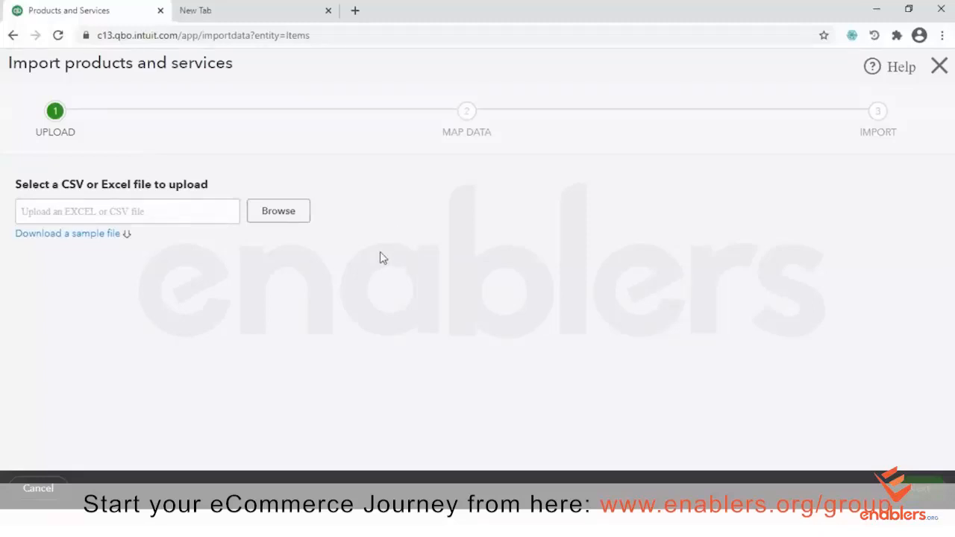
pyautogui.click(282, 213)
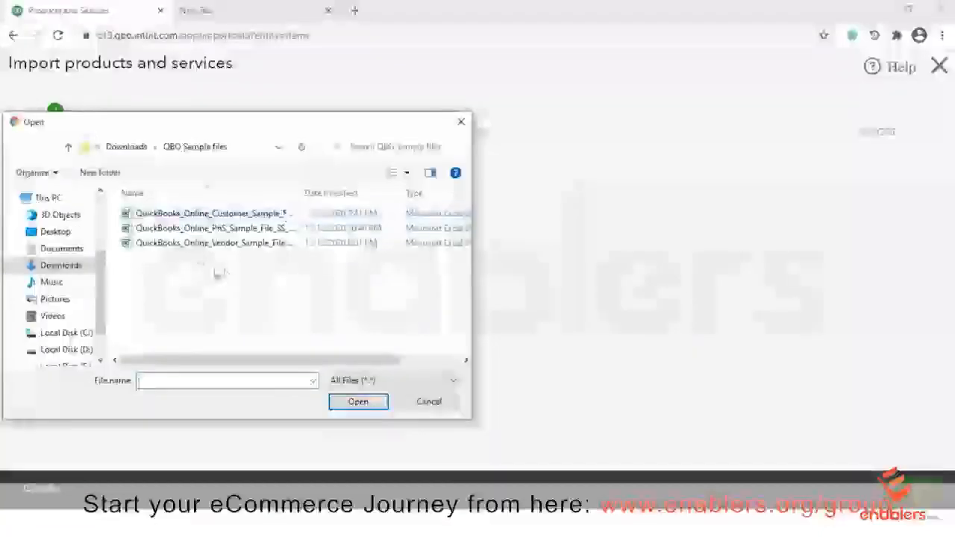
pyautogui.click(224, 228)
pyautogui.click(358, 402)
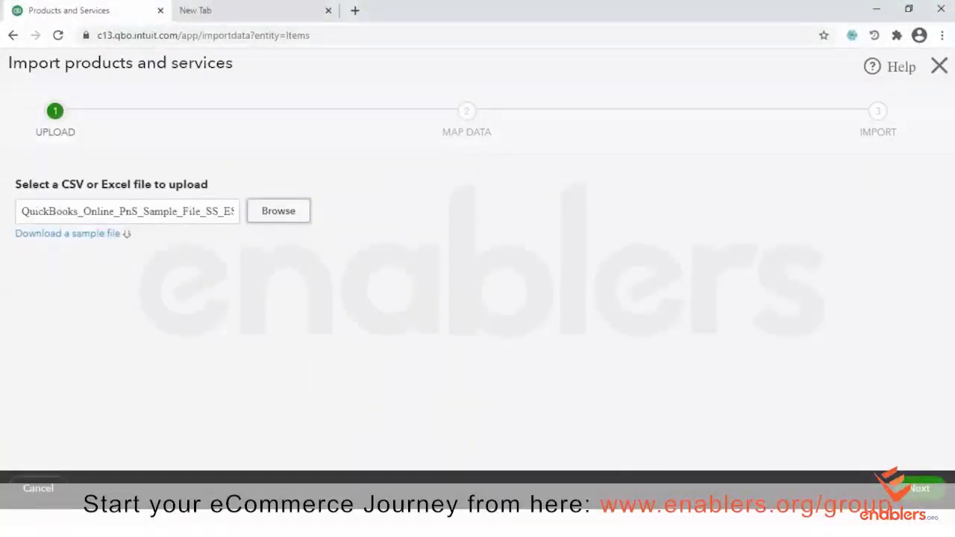
pyautogui.click(497, 523)
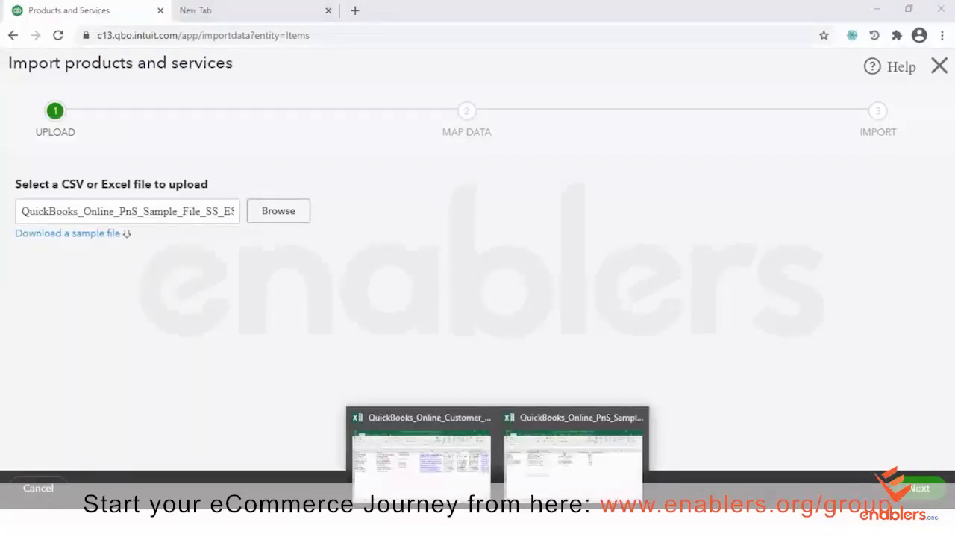
pyautogui.click(555, 489)
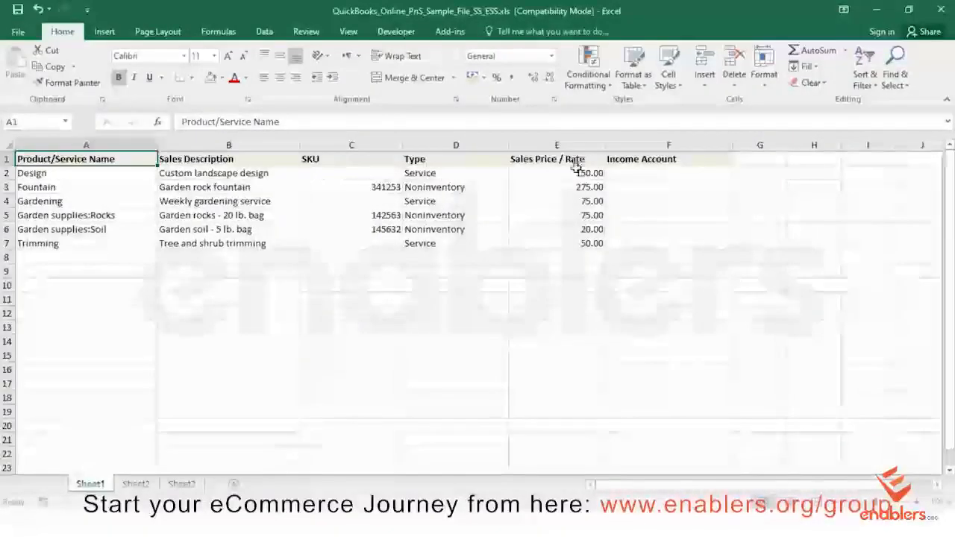
pyautogui.click(665, 169)
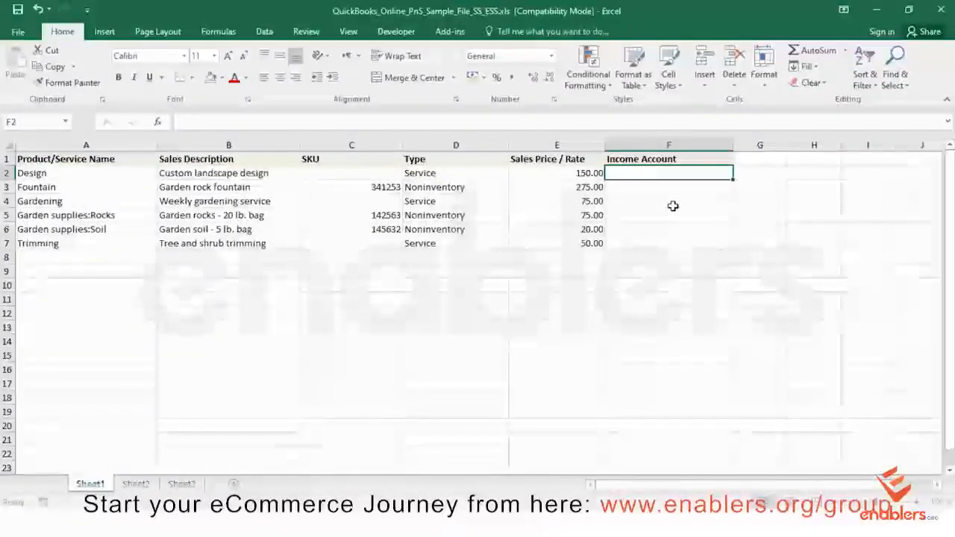
pyautogui.click(874, 9)
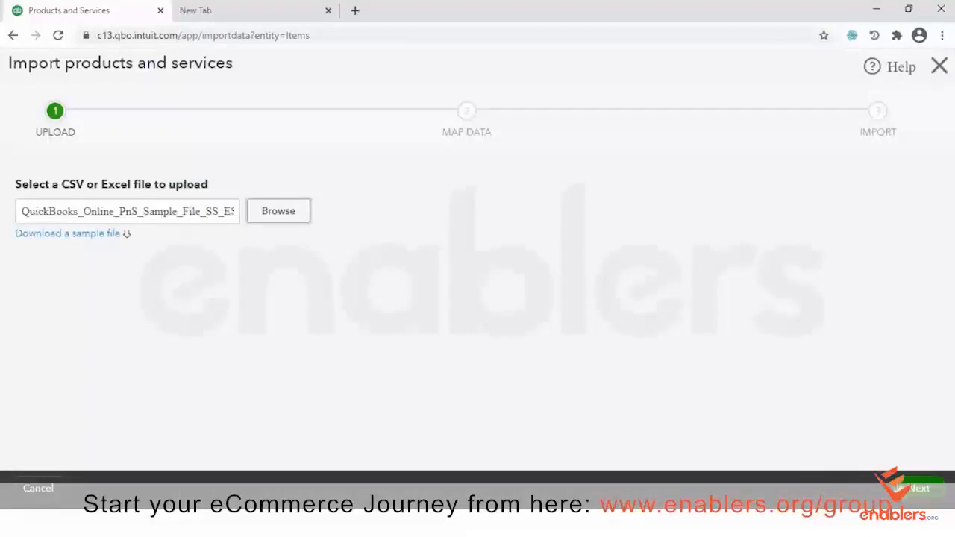
# Advance to Map Data and review the matched name, SKU, type, description and price fields
pyautogui.click(912, 489)
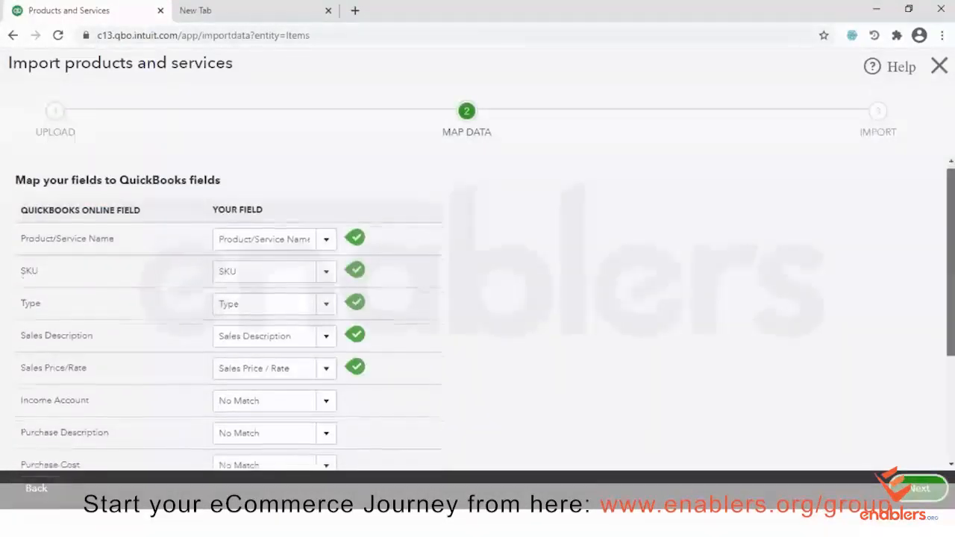
pyautogui.scroll(-3, 231, 314)
pyautogui.scroll(1, 232, 314)
pyautogui.scroll(2, 231, 313)
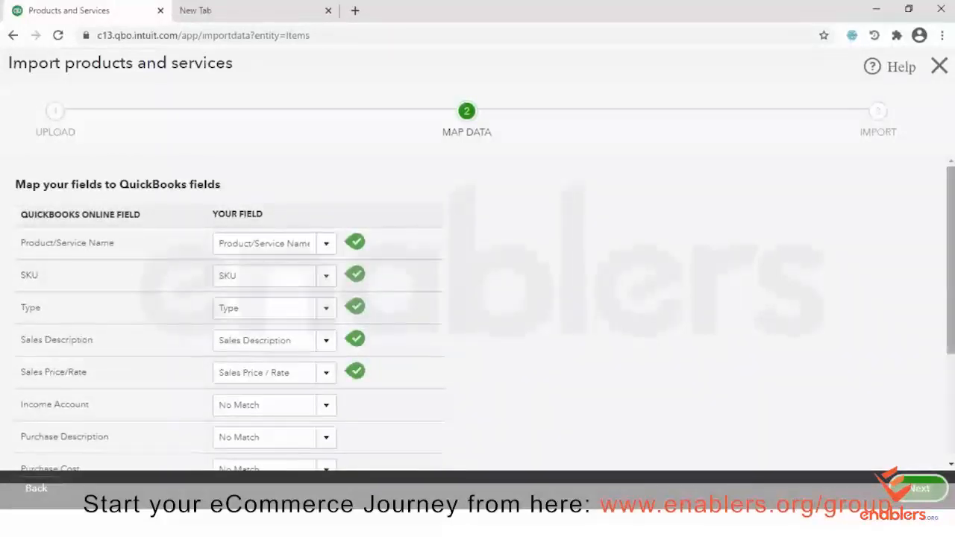
pyautogui.scroll(-1, 231, 313)
pyautogui.scroll(-2, 231, 314)
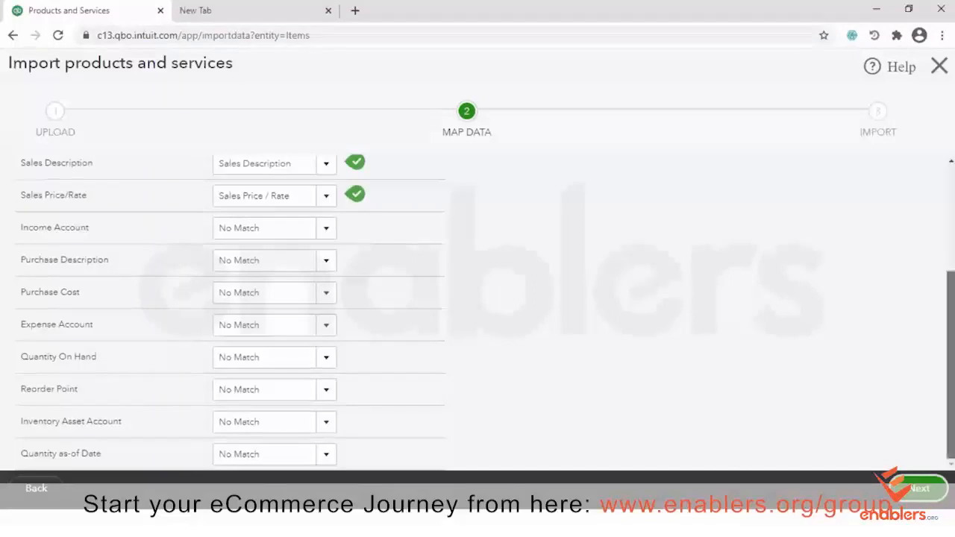
pyautogui.scroll(3, 232, 314)
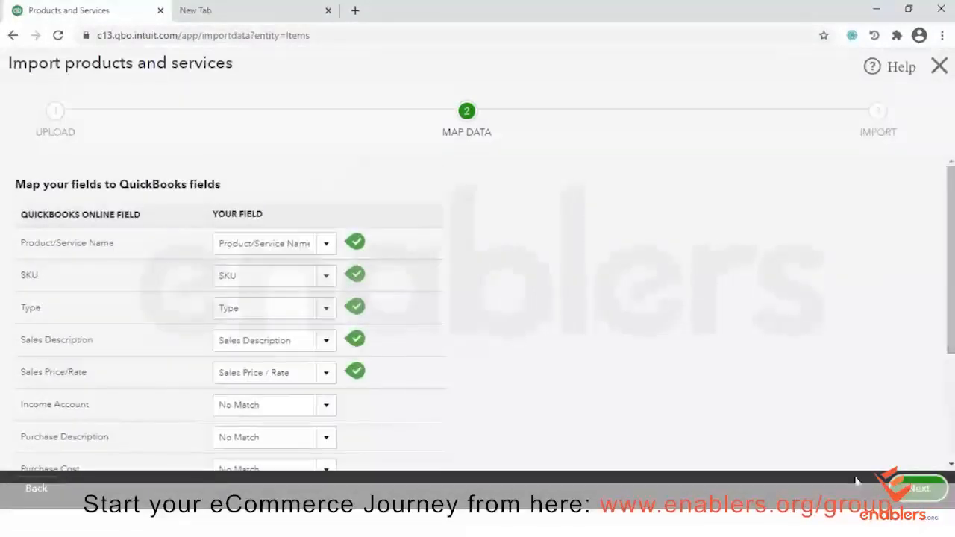
# Accept the field mapping, review the six rows, and import Design, Fountain, Trimming and the rest
pyautogui.click(913, 488)
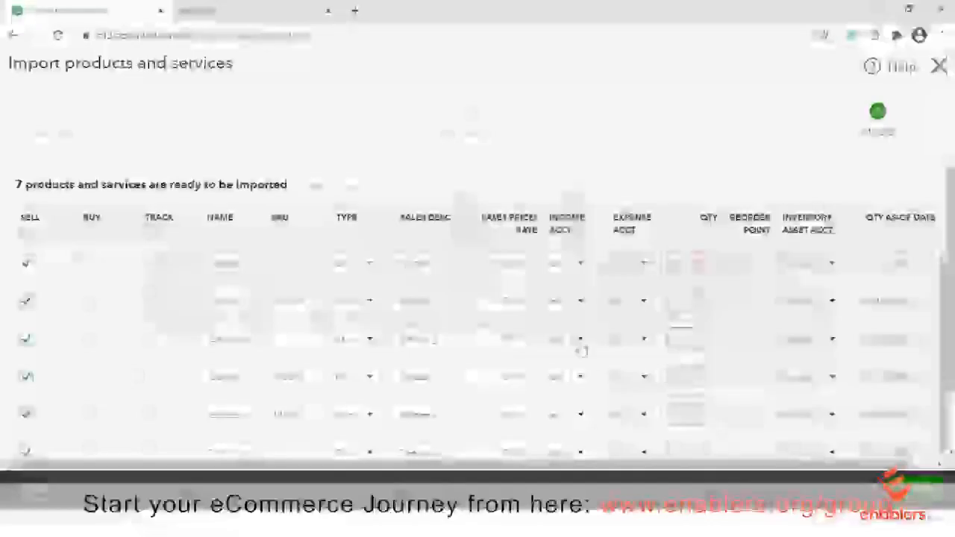
pyautogui.scroll(-3, 892, 270)
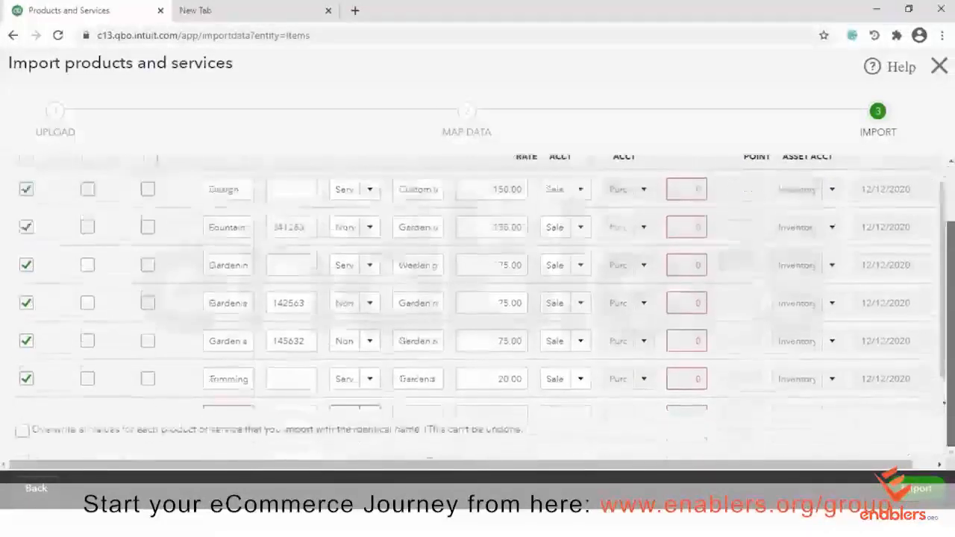
pyautogui.scroll(1, 477, 299)
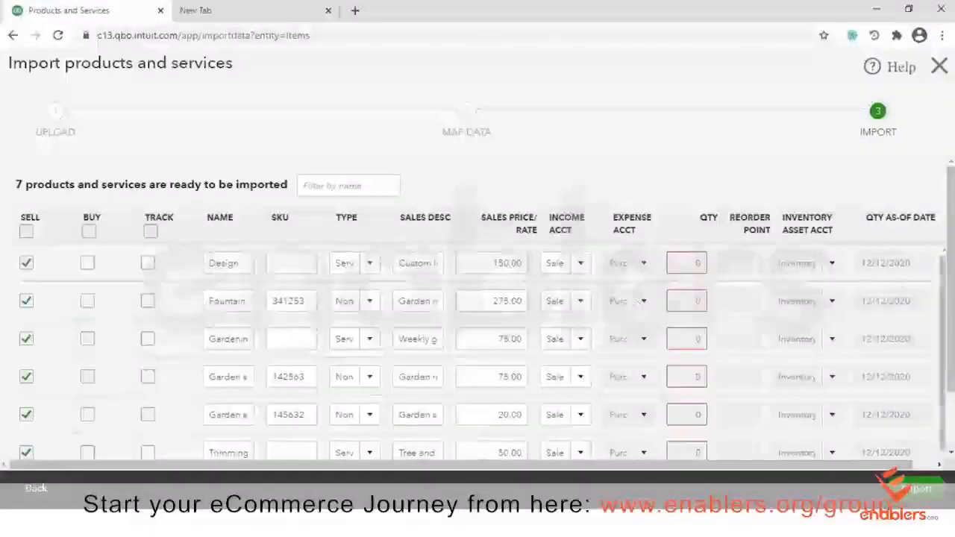
pyautogui.scroll(-1, 649, 415)
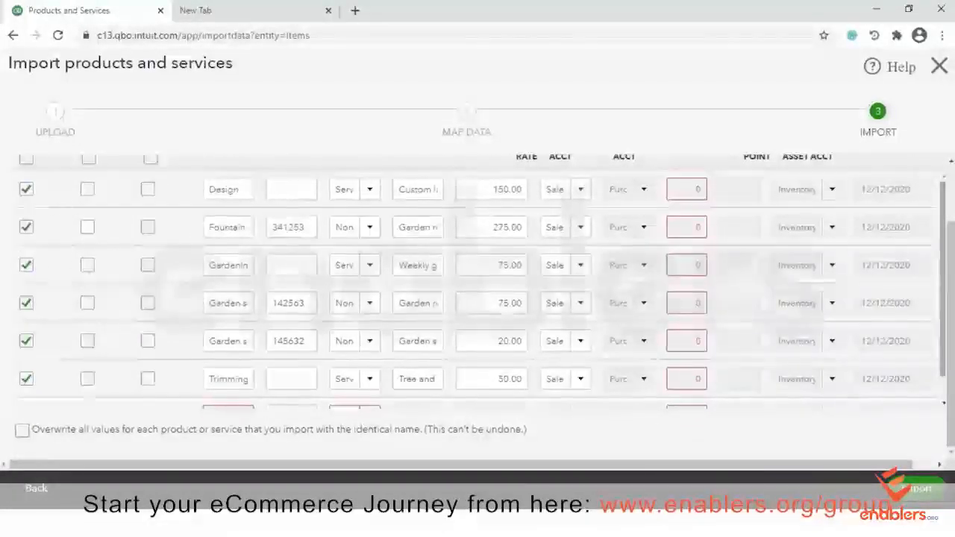
pyautogui.scroll(-1, 620, 243)
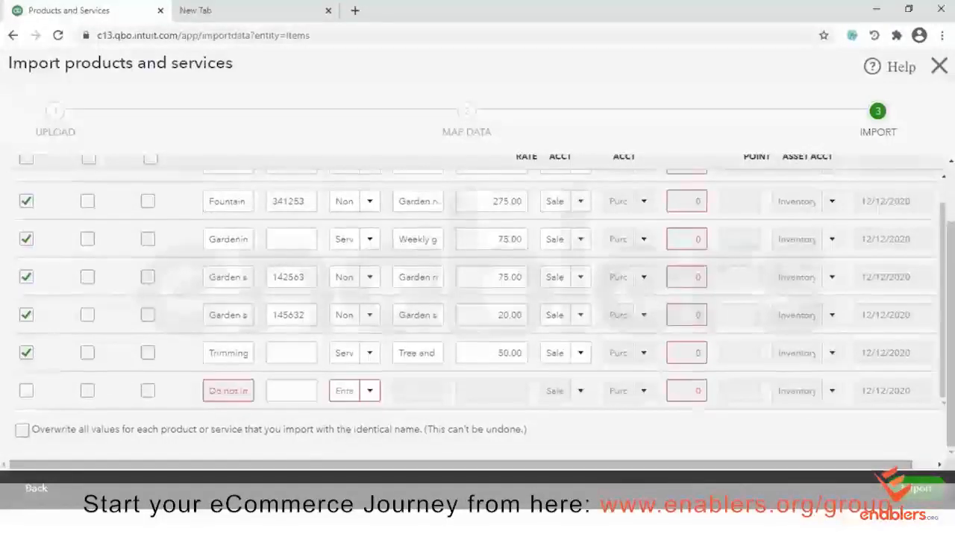
pyautogui.click(921, 498)
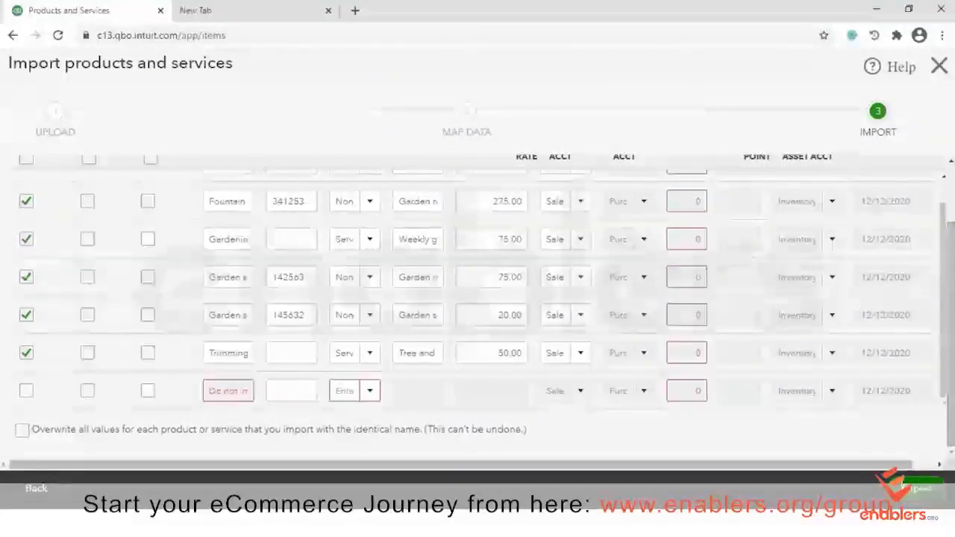
# Submit the import again and review the rows flagged as already-existing names
pyautogui.click(904, 492)
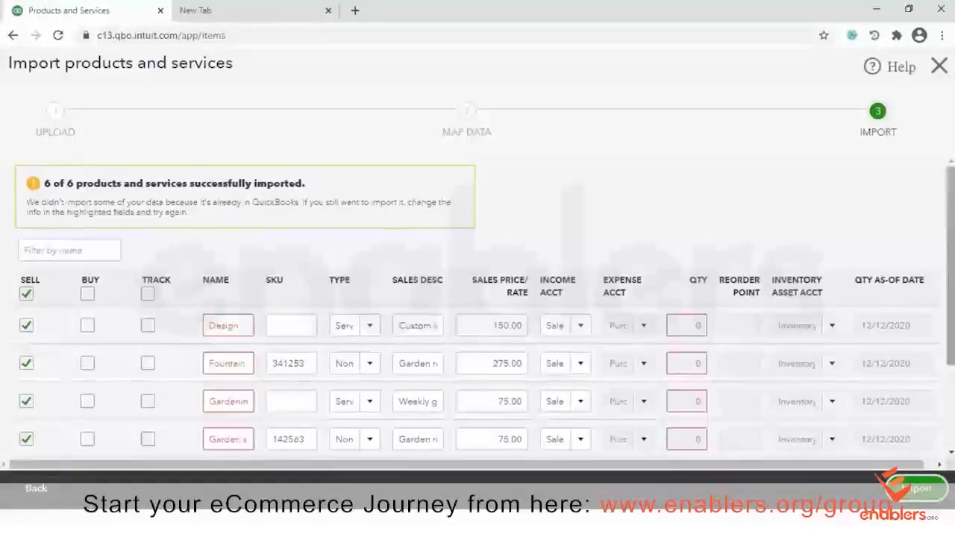
pyautogui.scroll(-1, 207, 280)
pyautogui.scroll(-3, 477, 305)
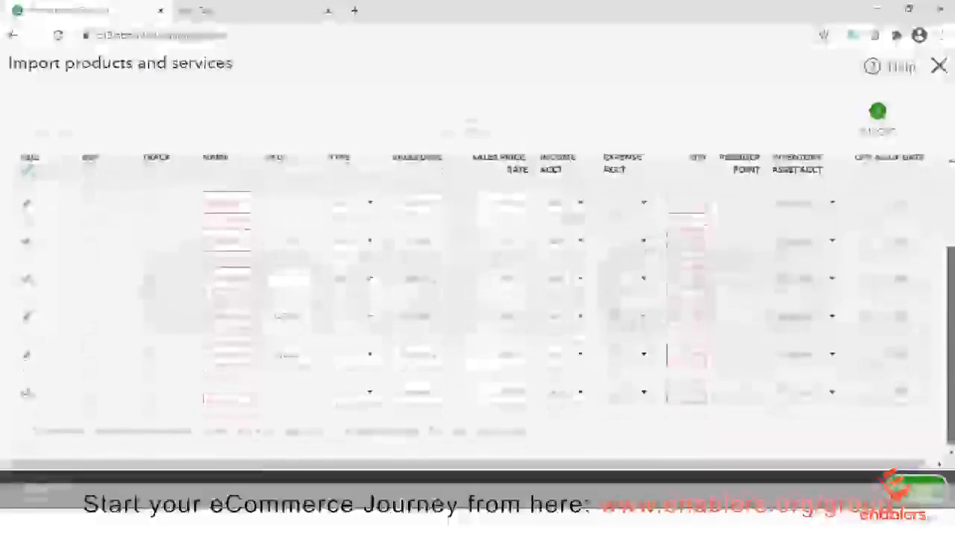
pyautogui.scroll(3, 477, 305)
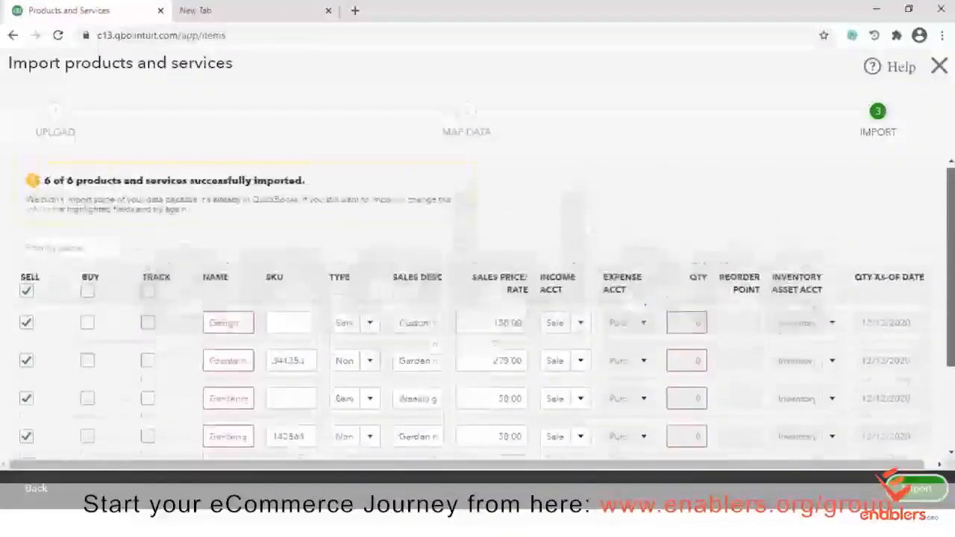
pyautogui.scroll(-3, 477, 305)
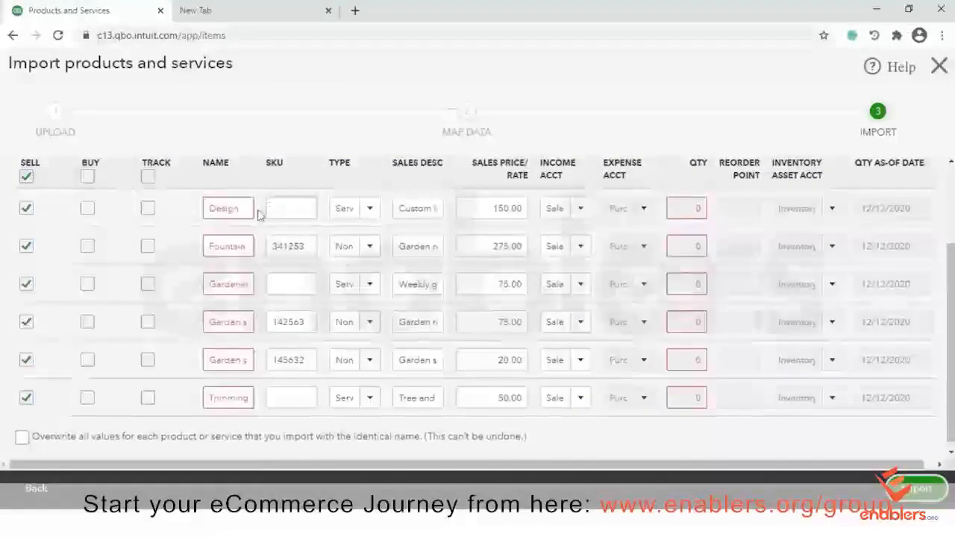
# Edit the duplicate Design name and check the QTY fields on the Design, Fountain and other flagged rows
pyautogui.click(247, 201)
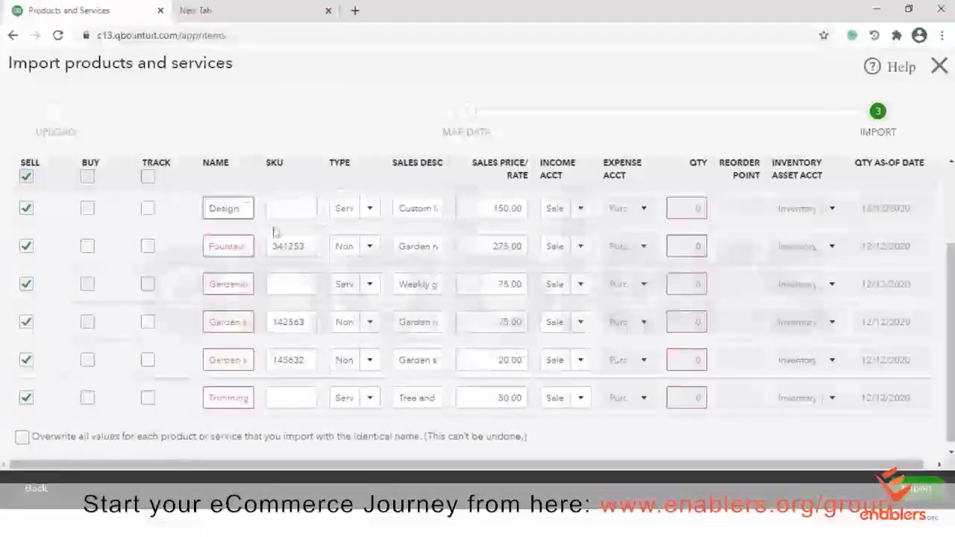
pyautogui.write('I')
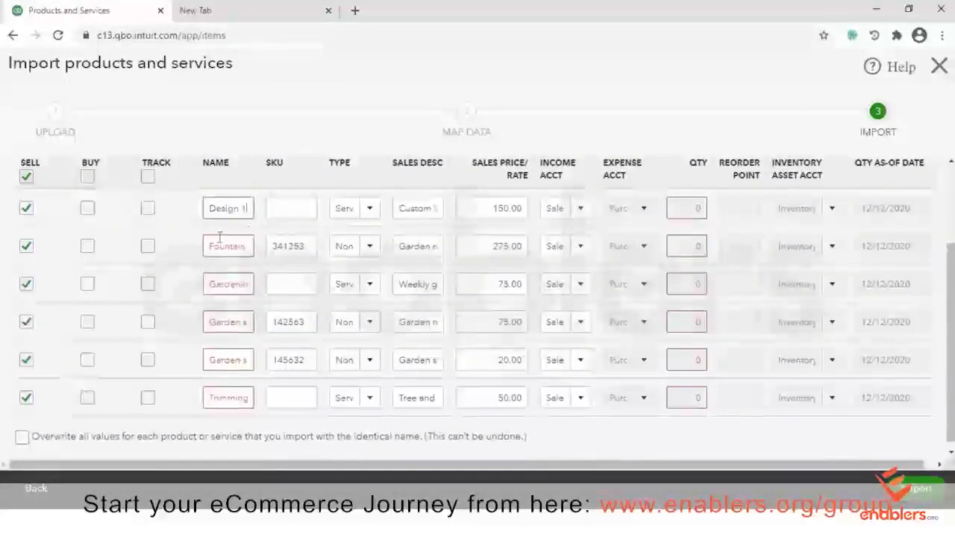
pyautogui.click(701, 206)
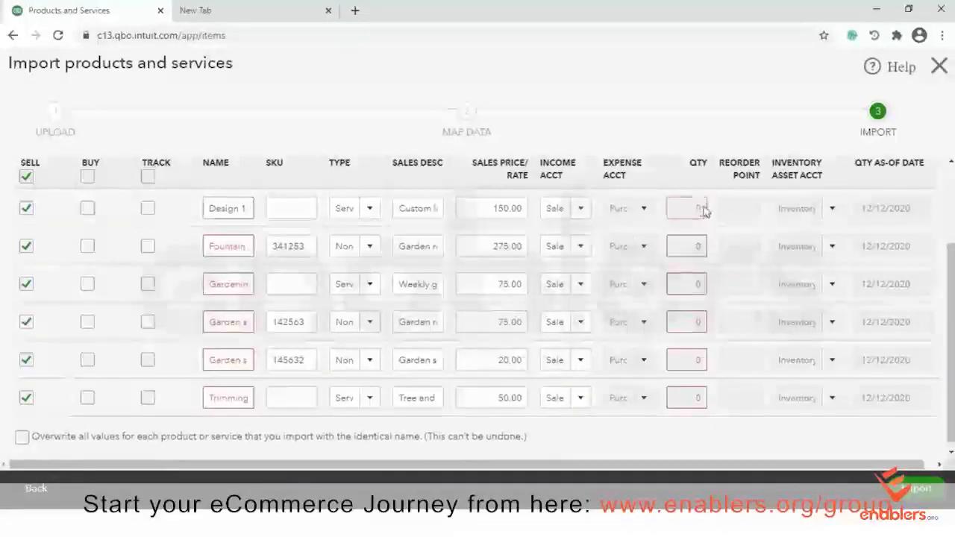
pyautogui.click(690, 246)
pyautogui.click(688, 282)
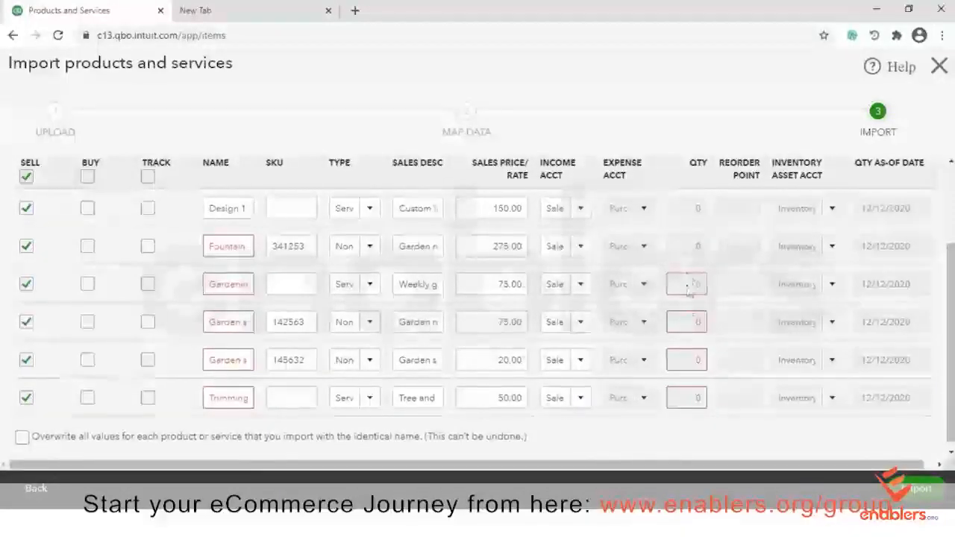
pyautogui.click(689, 359)
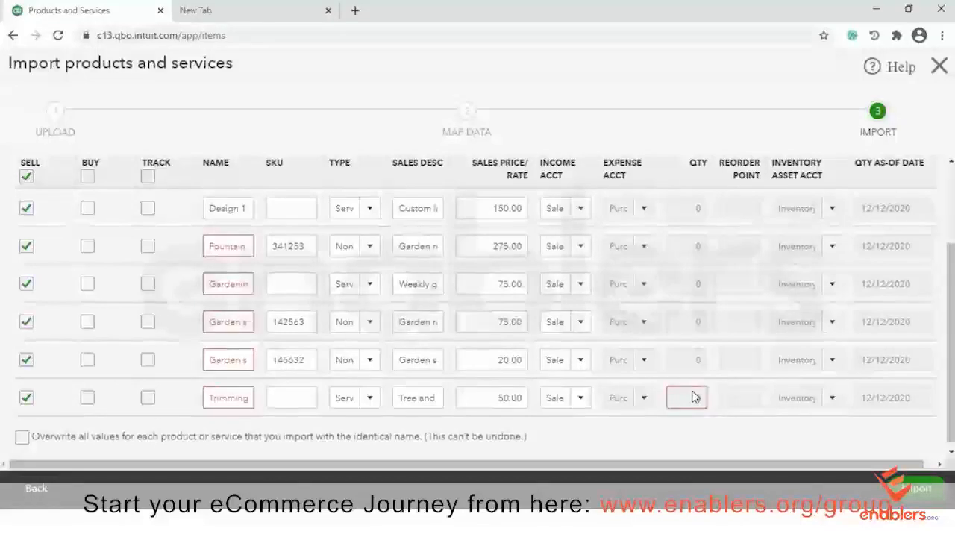
pyautogui.click(693, 394)
pyautogui.scroll(-1, 949, 343)
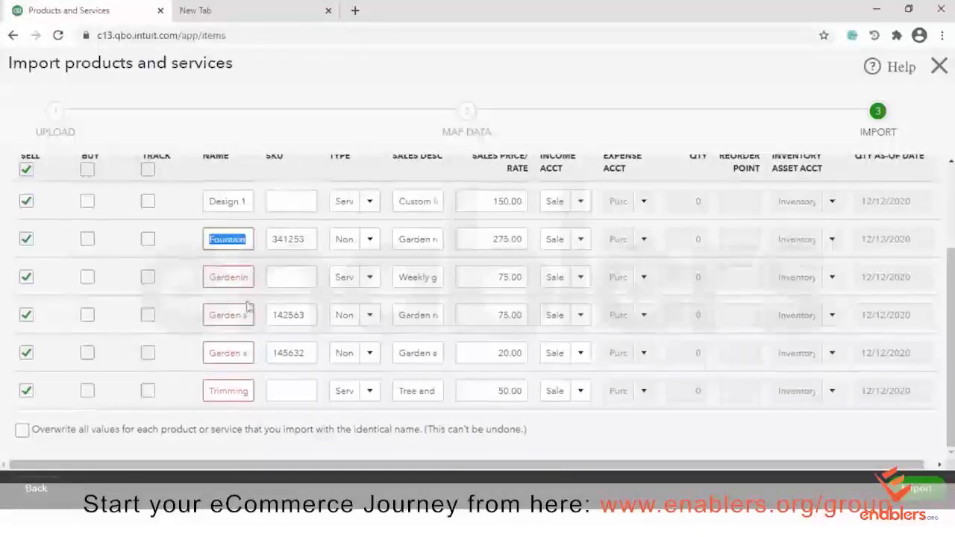
# Review the remaining item names through Trimming, import the checked items, and close the import page
pyautogui.click(237, 277)
pyautogui.click(241, 316)
pyautogui.click(240, 355)
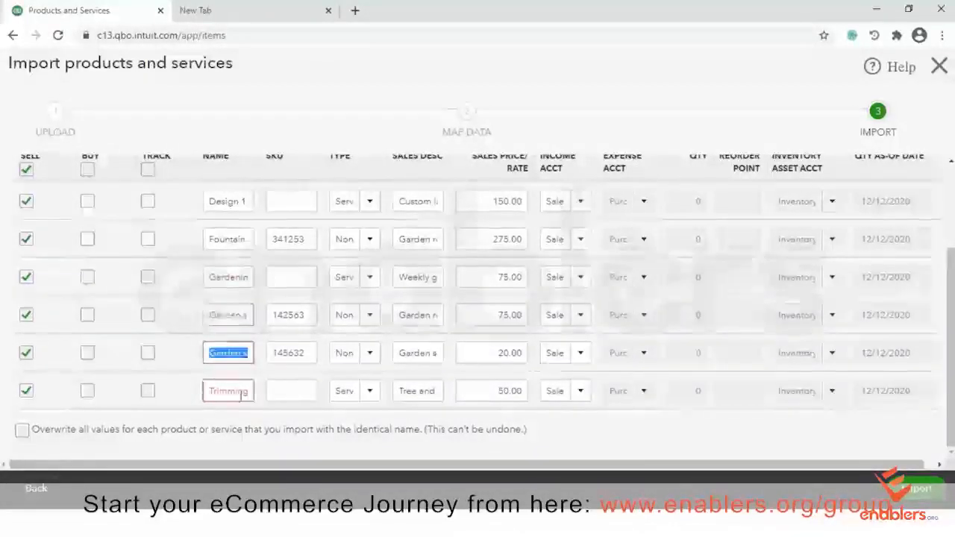
pyautogui.click(237, 391)
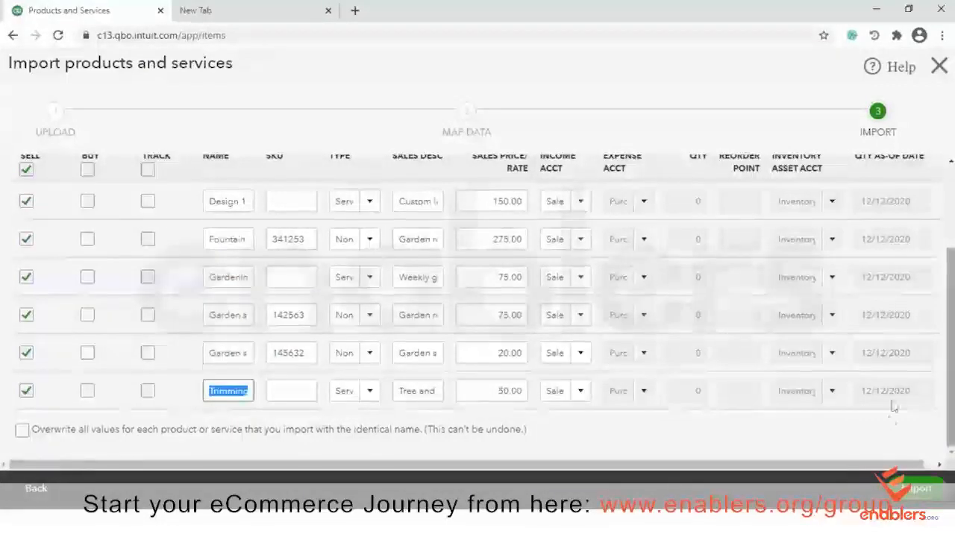
pyautogui.click(921, 491)
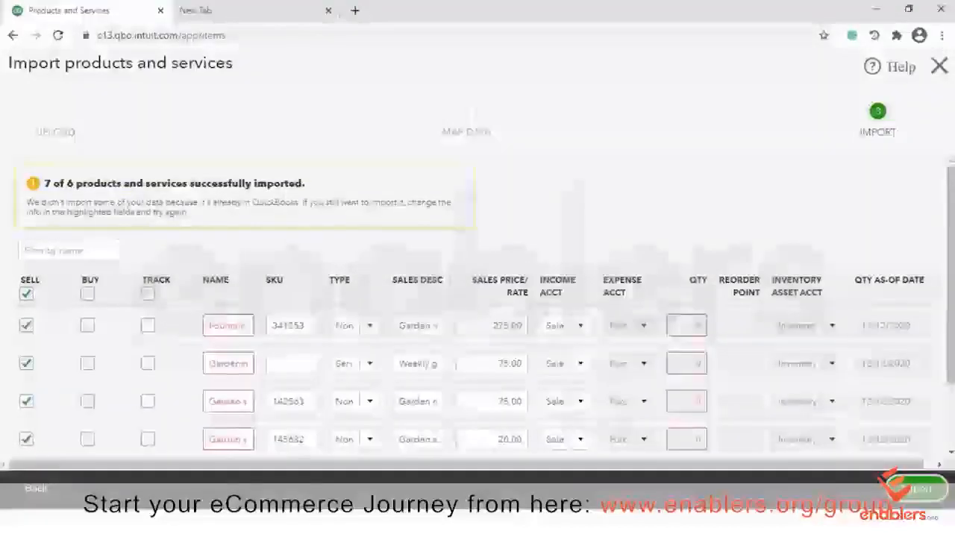
pyautogui.click(939, 65)
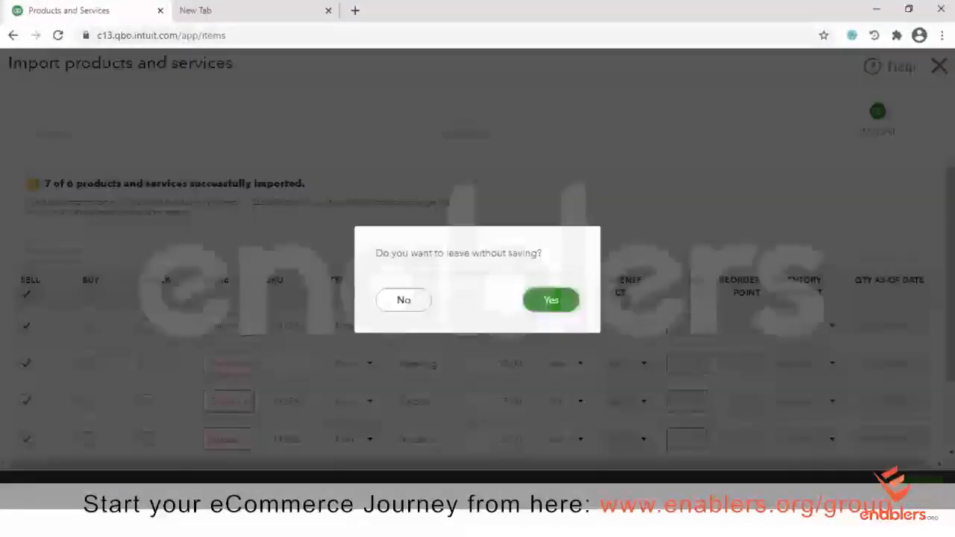
# Leave the import without saving and browse the 13-item Products and Services list, including Fountain, Rocks and Soil
pyautogui.click(549, 301)
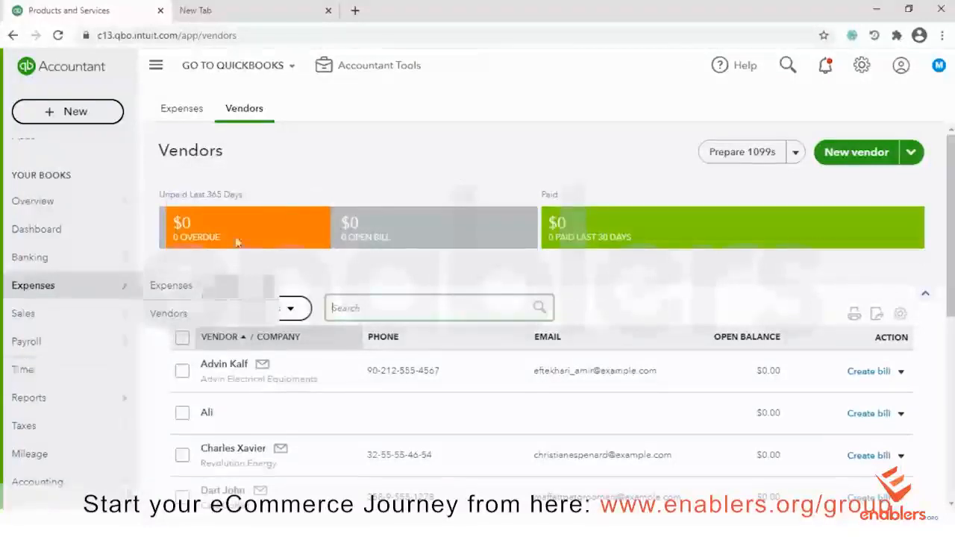
pyautogui.click(47, 324)
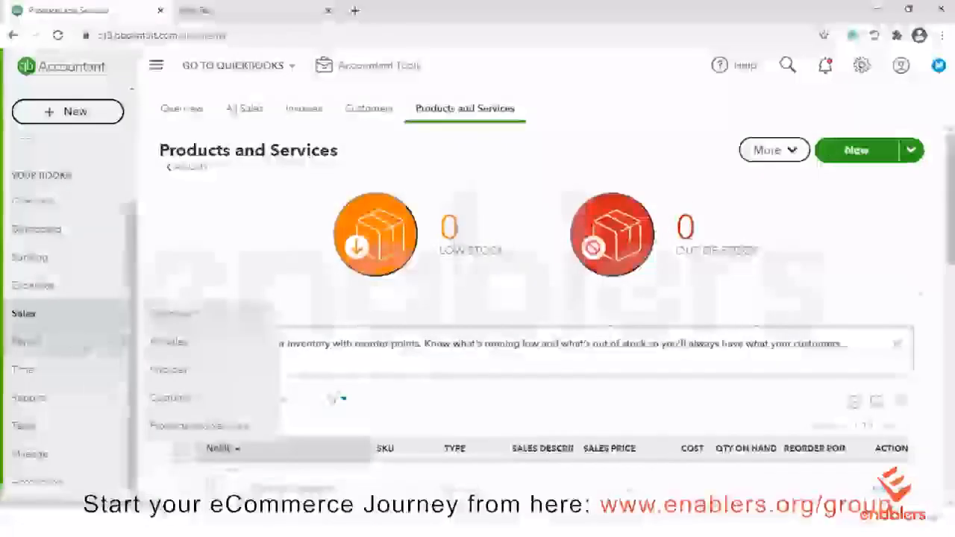
pyautogui.scroll(-7, 818, 176)
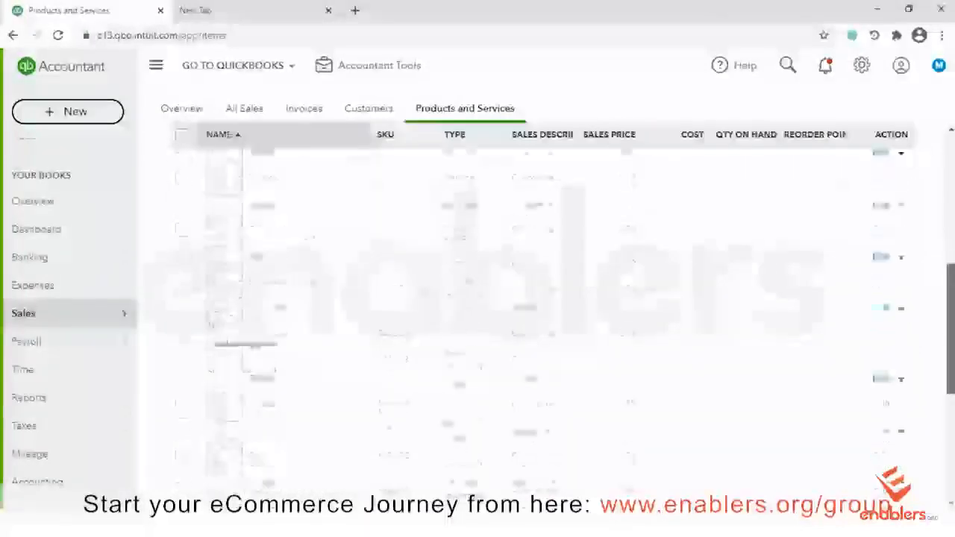
pyautogui.scroll(-5, 818, 177)
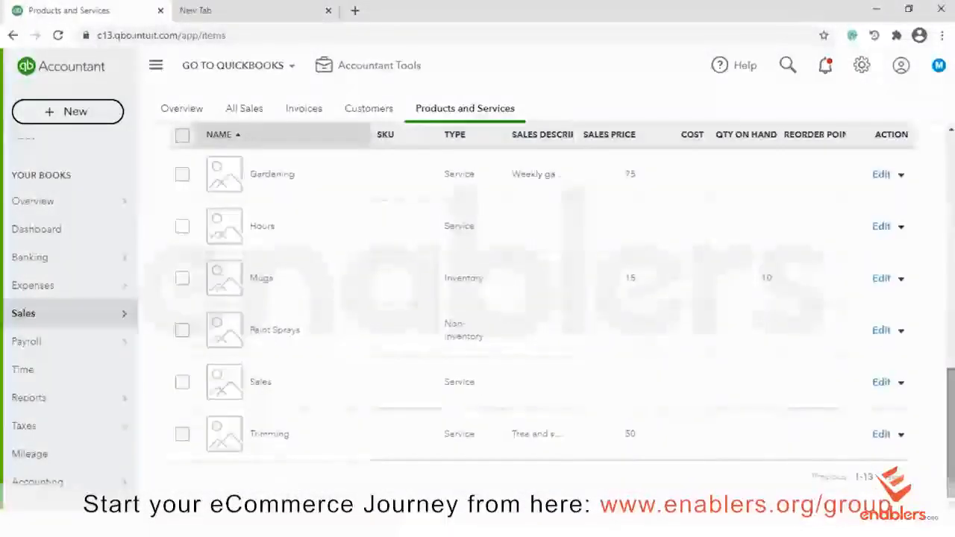
pyautogui.scroll(5, 537, 313)
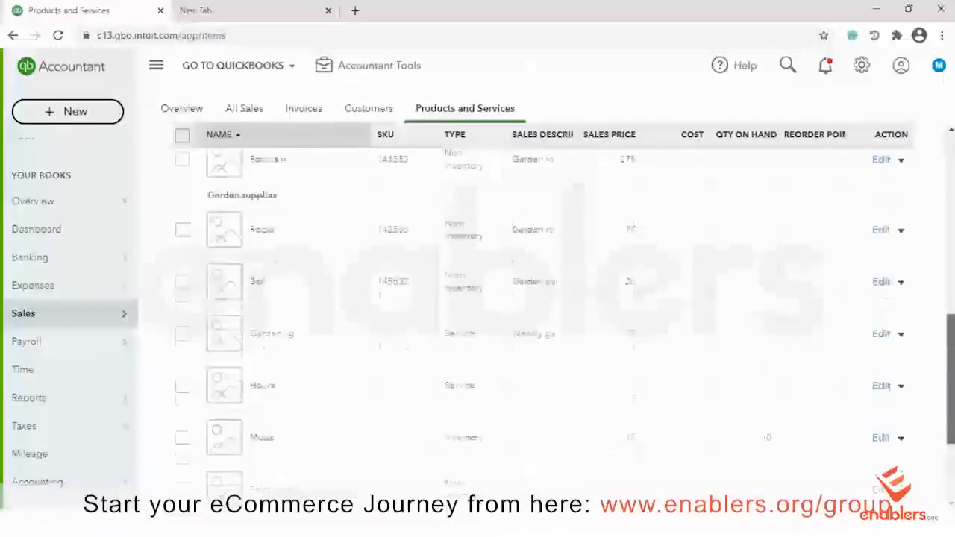
pyautogui.scroll(3, 537, 313)
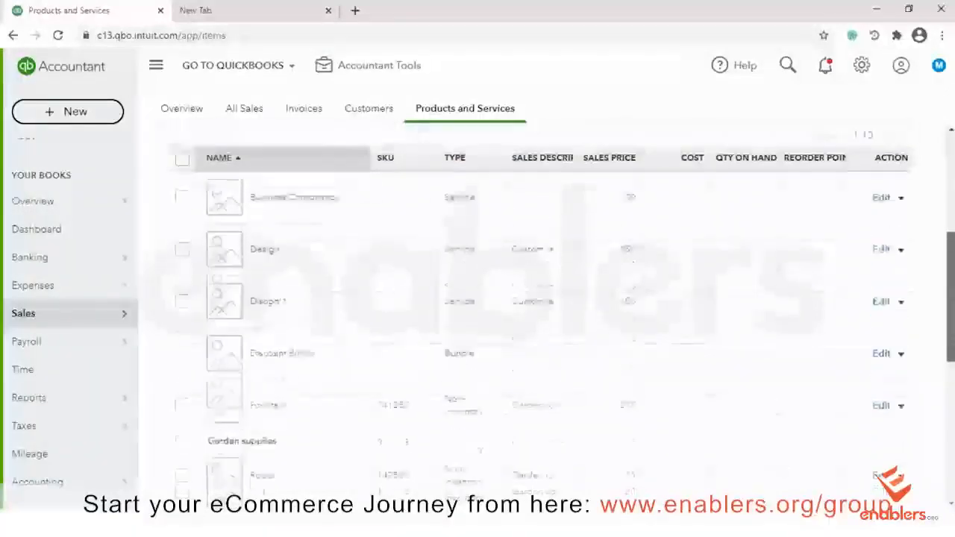
pyautogui.scroll(-2, 537, 313)
pyautogui.scroll(-5, 537, 313)
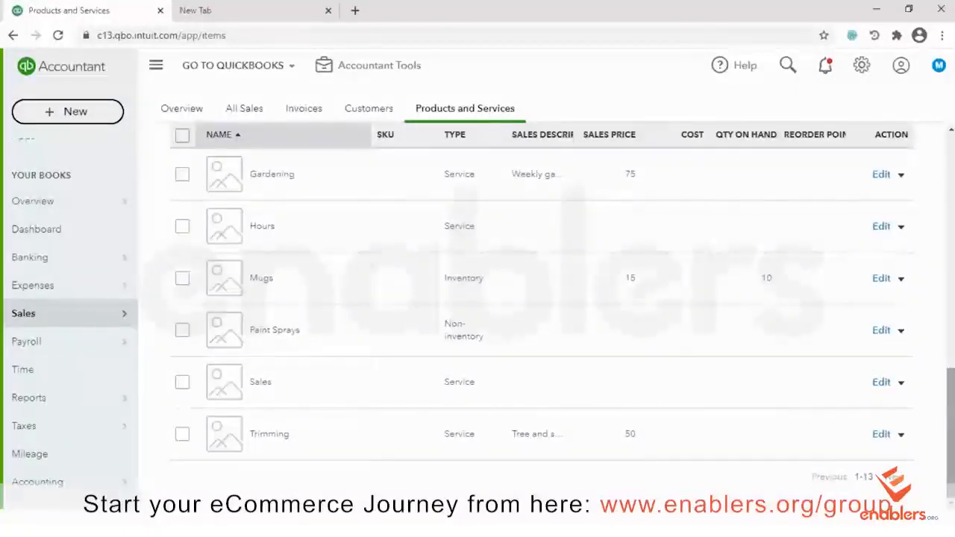
pyautogui.scroll(2, 537, 313)
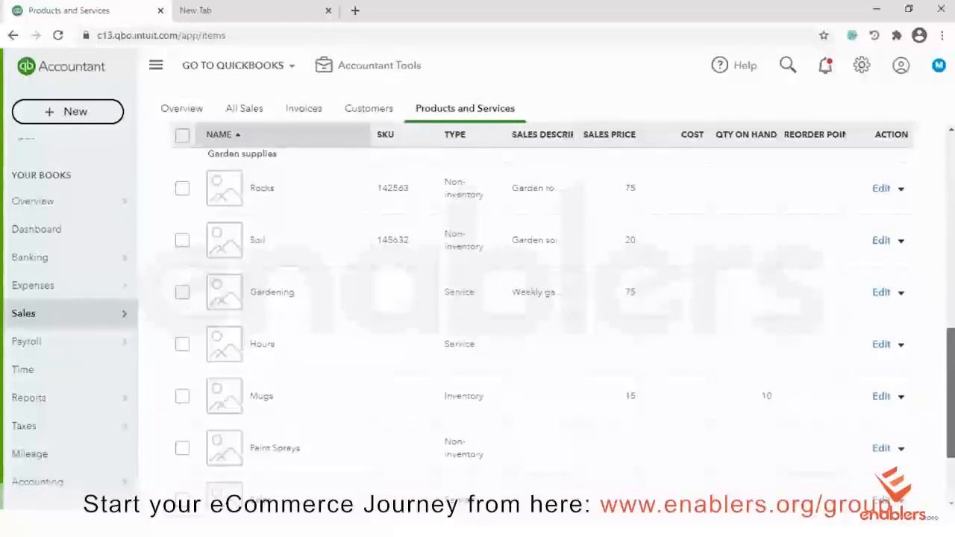
pyautogui.scroll(1, 537, 313)
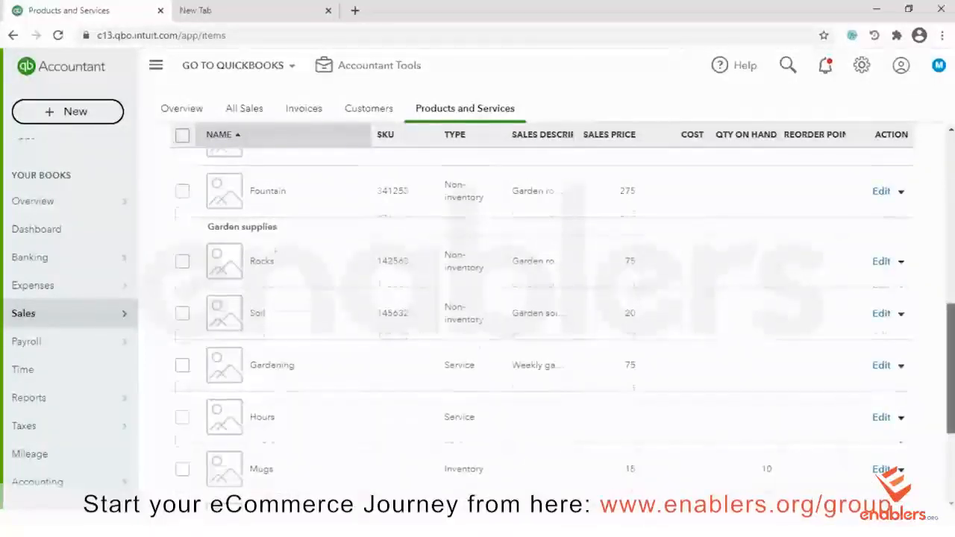
pyautogui.scroll(5, 537, 313)
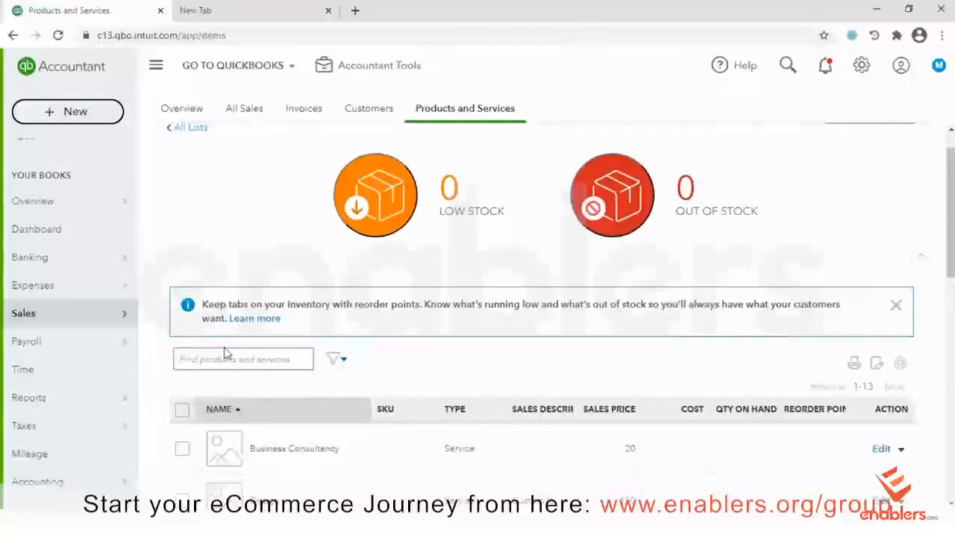
pyautogui.write('design')
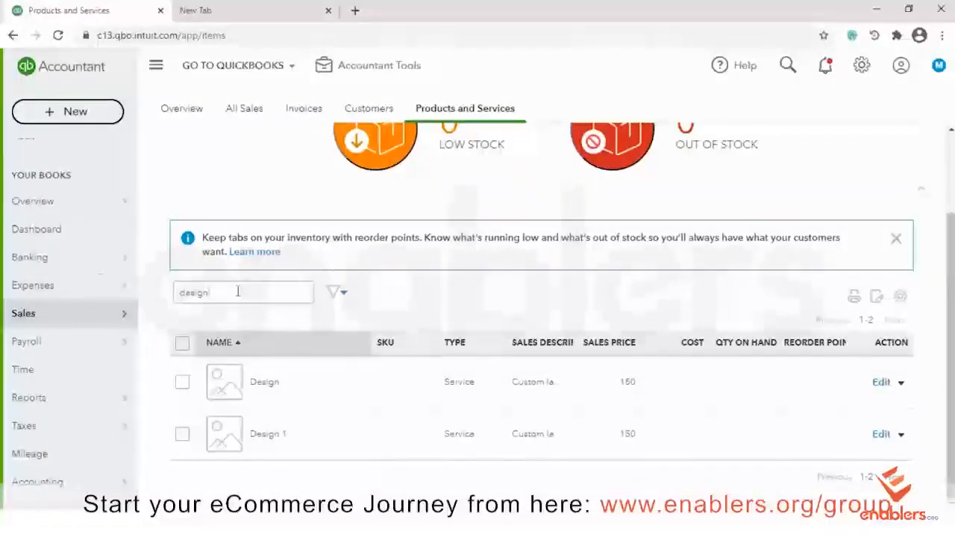
pyautogui.moveTo(93, 285)
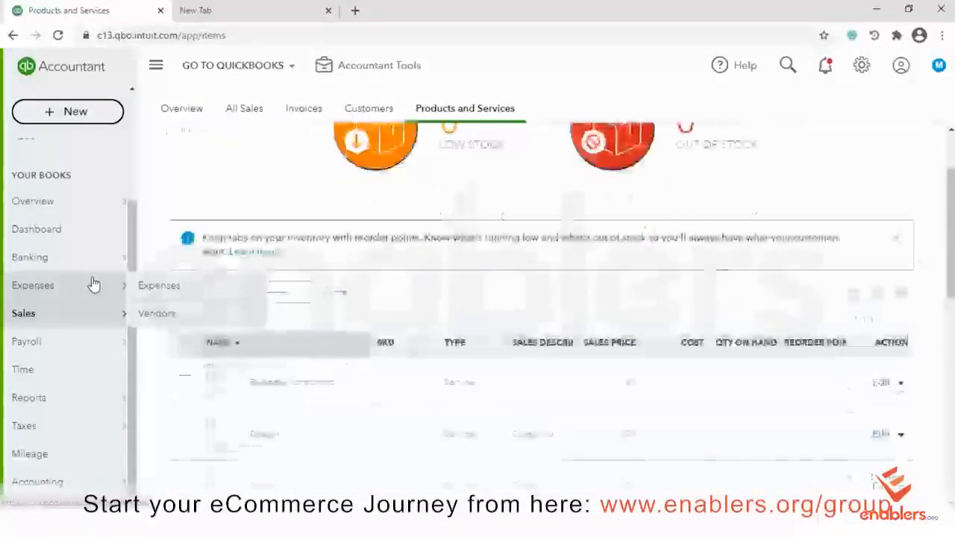
pyautogui.click(344, 293)
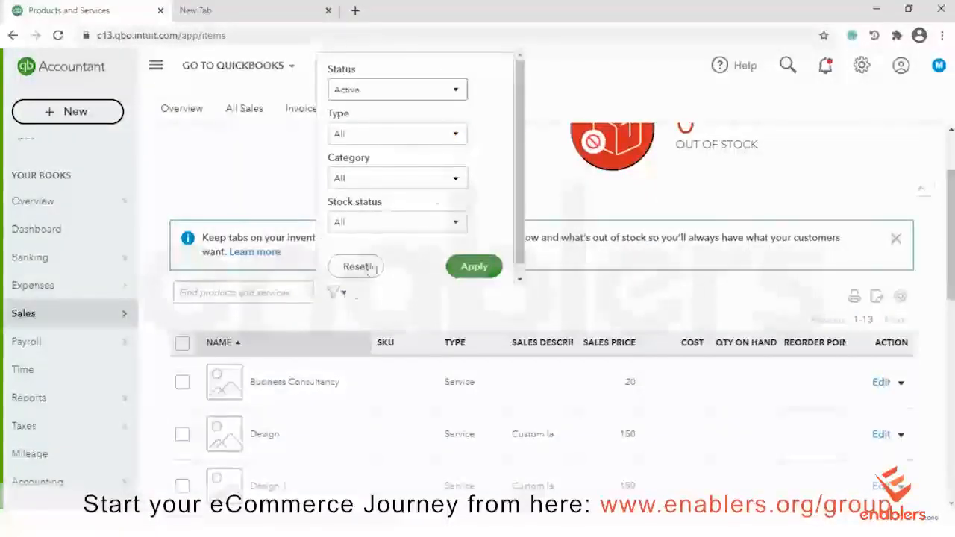
pyautogui.click(455, 140)
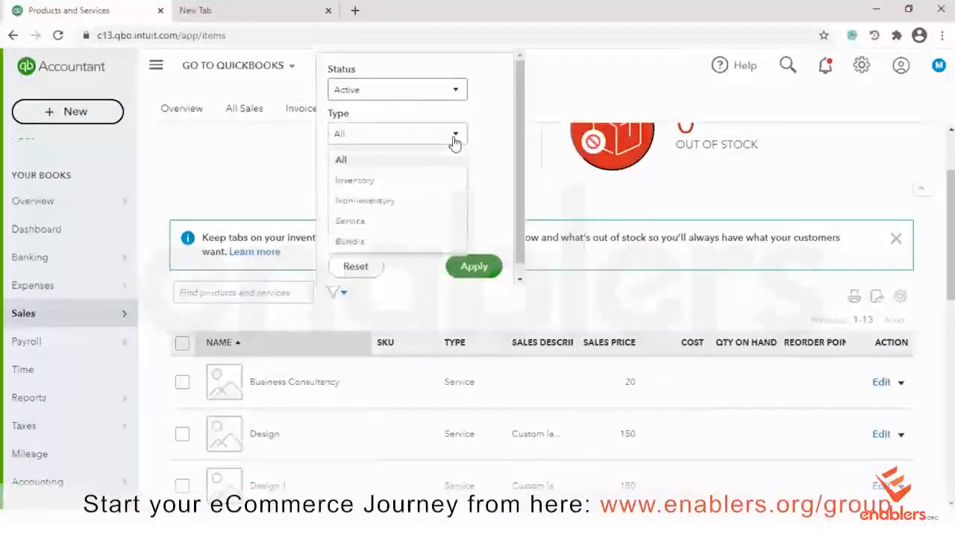
pyautogui.click(455, 139)
pyautogui.click(452, 187)
pyautogui.click(452, 186)
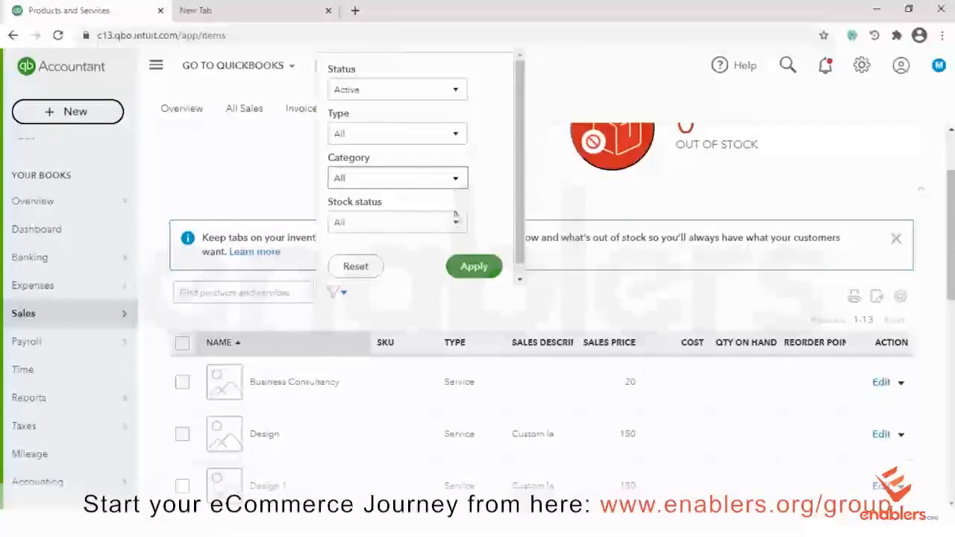
pyautogui.click(455, 224)
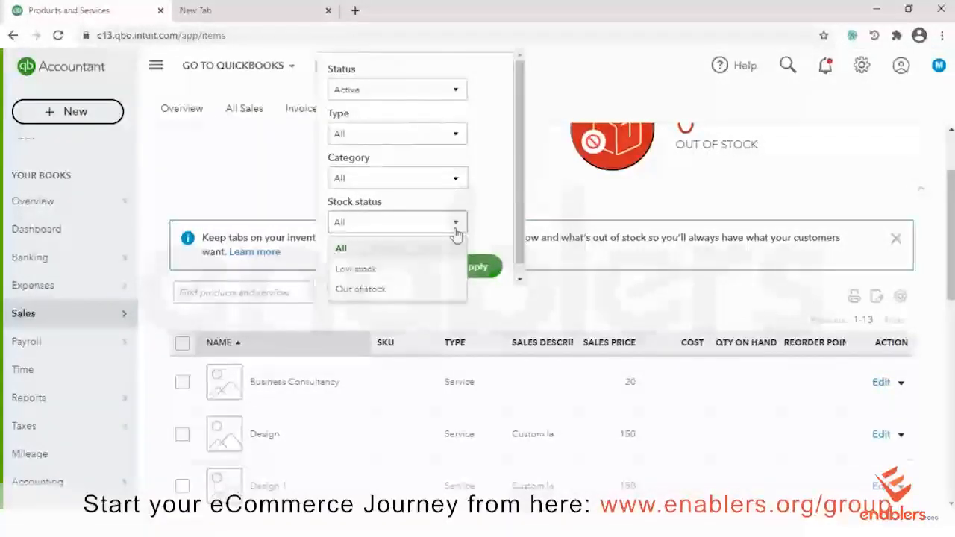
pyautogui.click(455, 231)
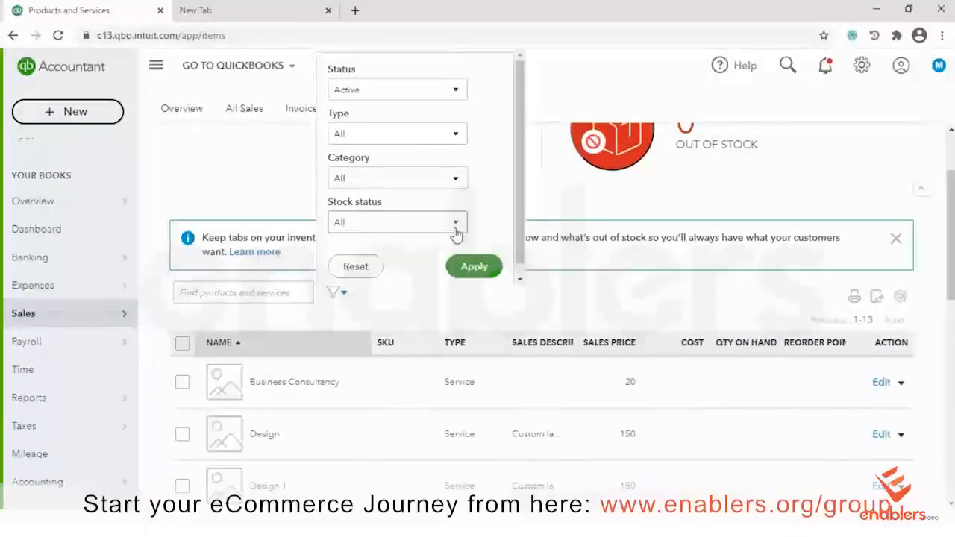
pyautogui.click(738, 287)
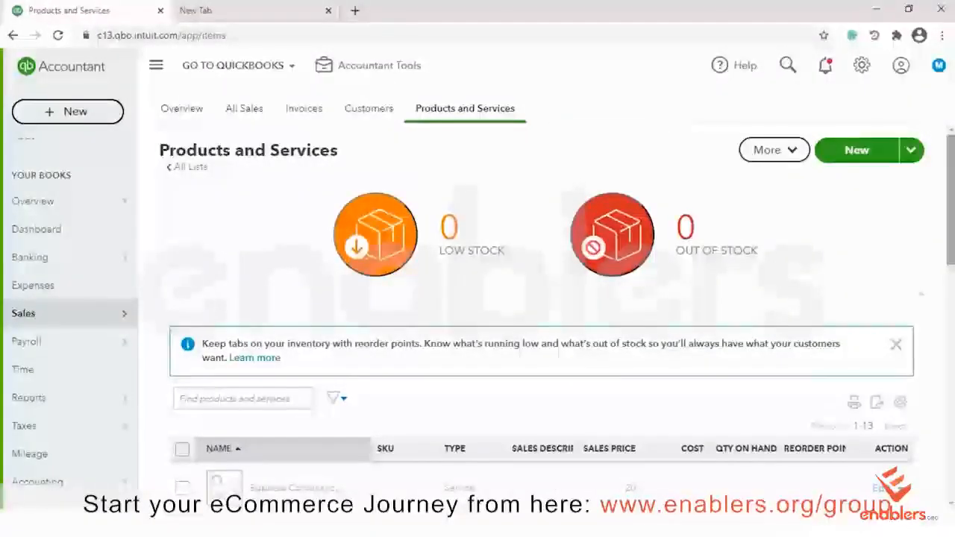
pyautogui.scroll(-5, 541, 298)
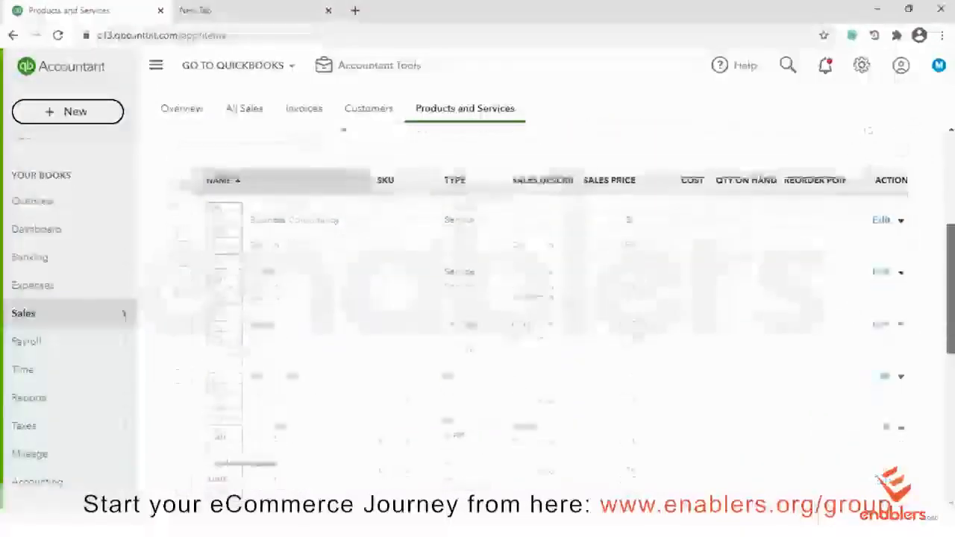
pyautogui.scroll(-3, 541, 321)
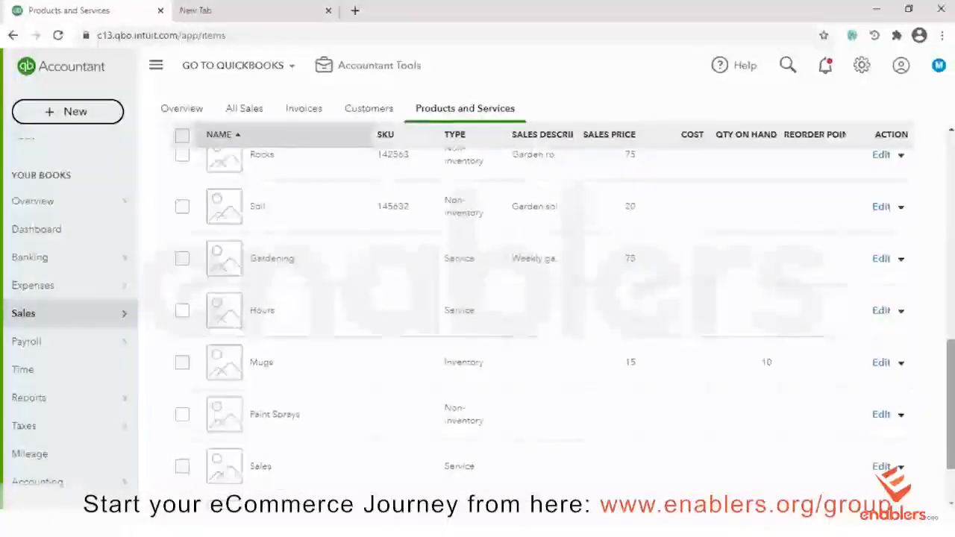